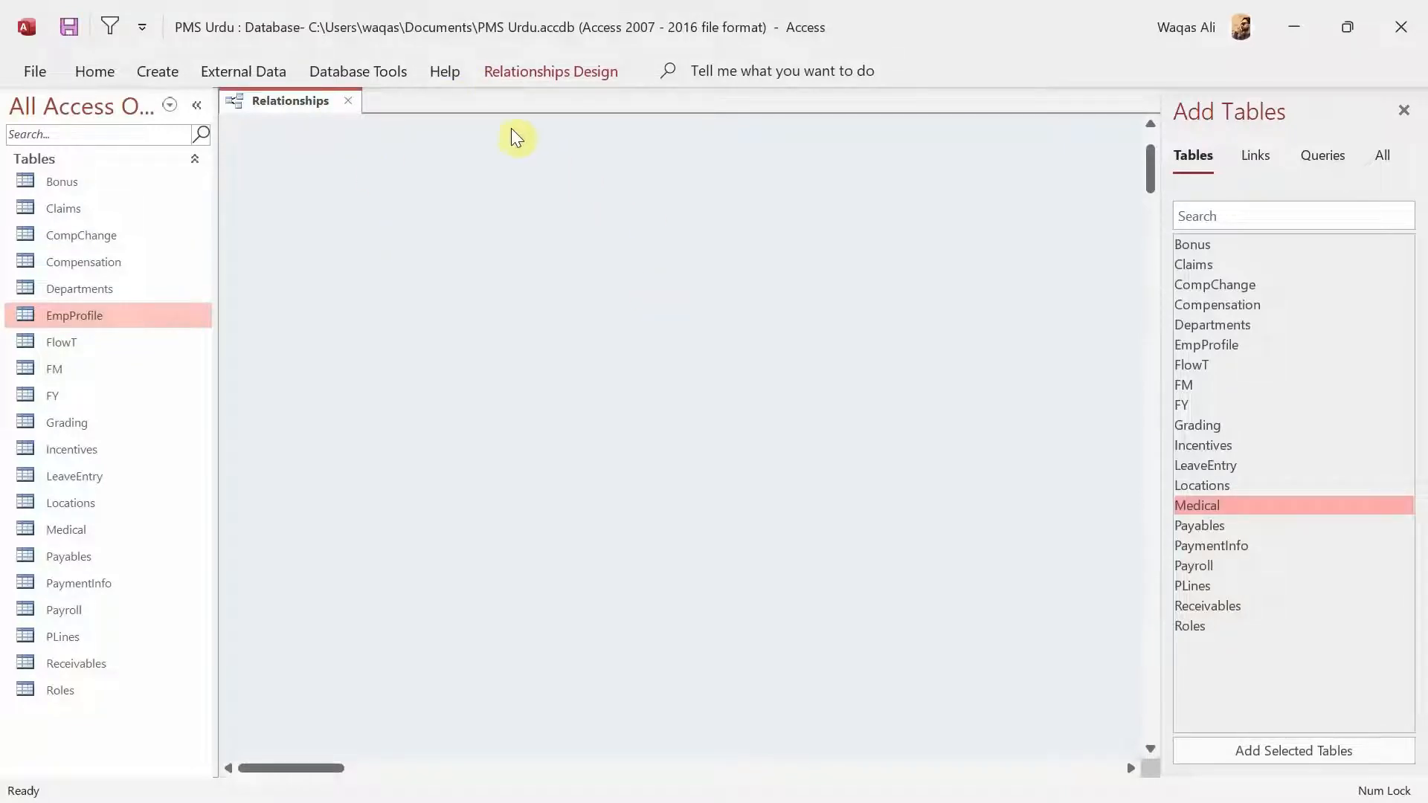
{"action": "left_click", "coordinate": [374, 70]}
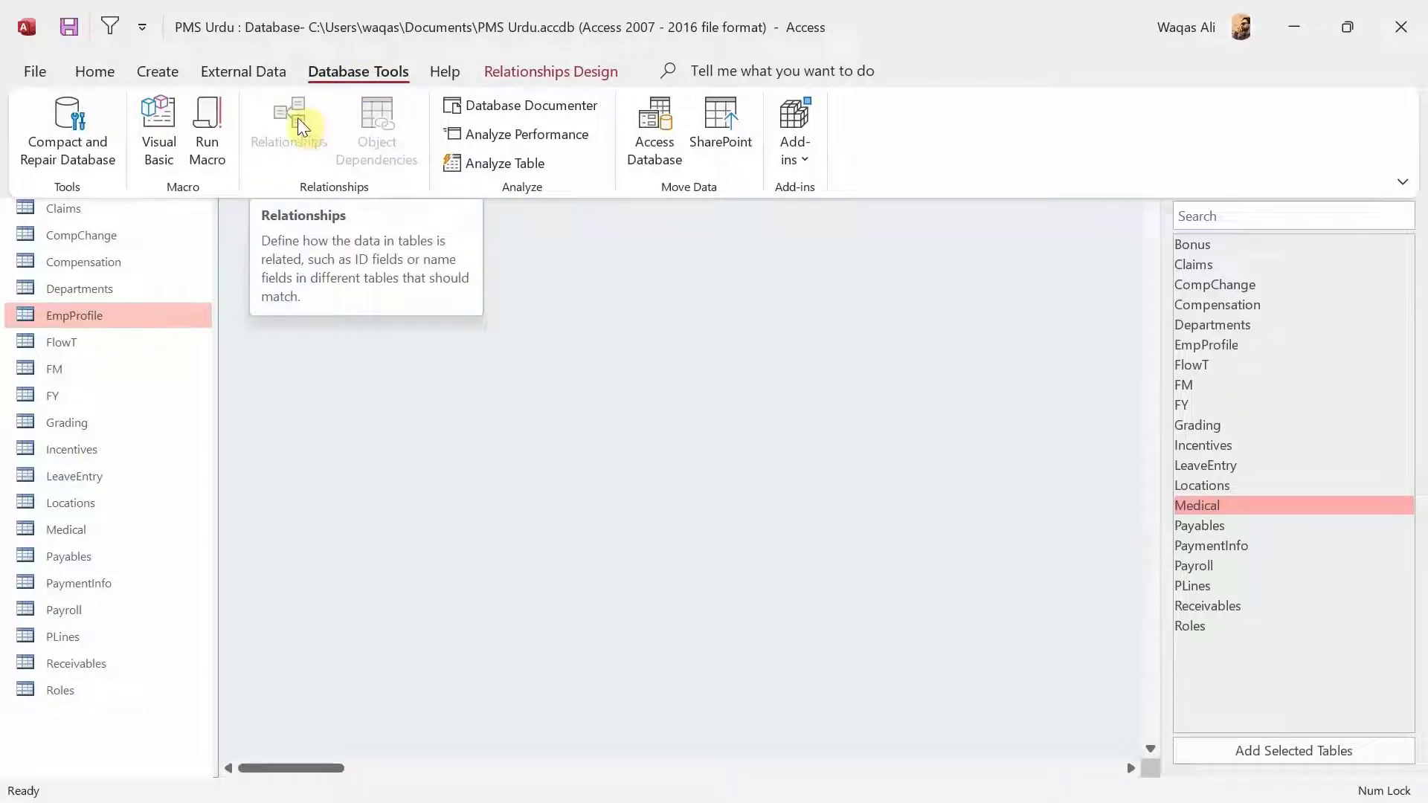
{"action": "left_click", "coordinate": [695, 335]}
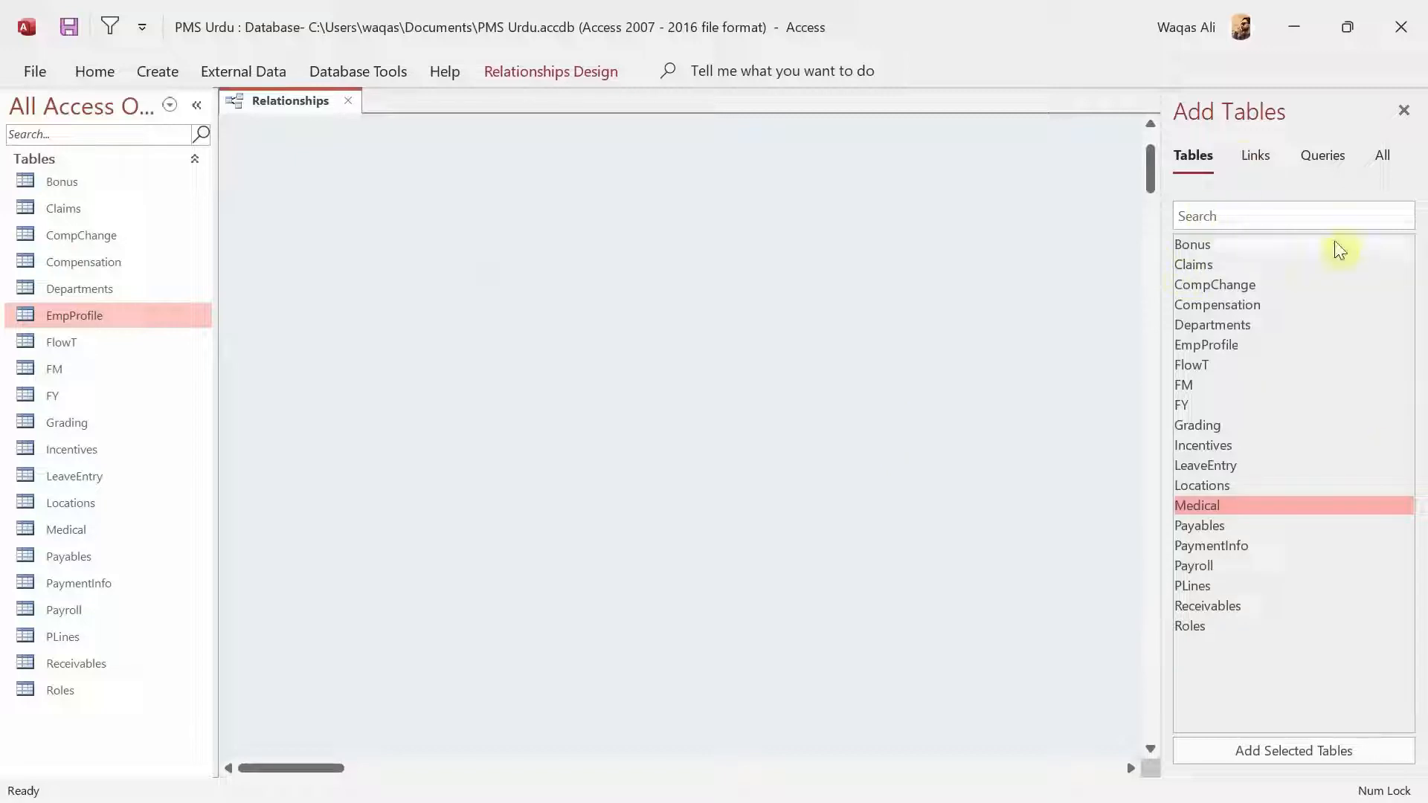
- Close the list of tables that can be added and show it again for the relationships diagram
{"action": "left_click", "coordinate": [1403, 110]}
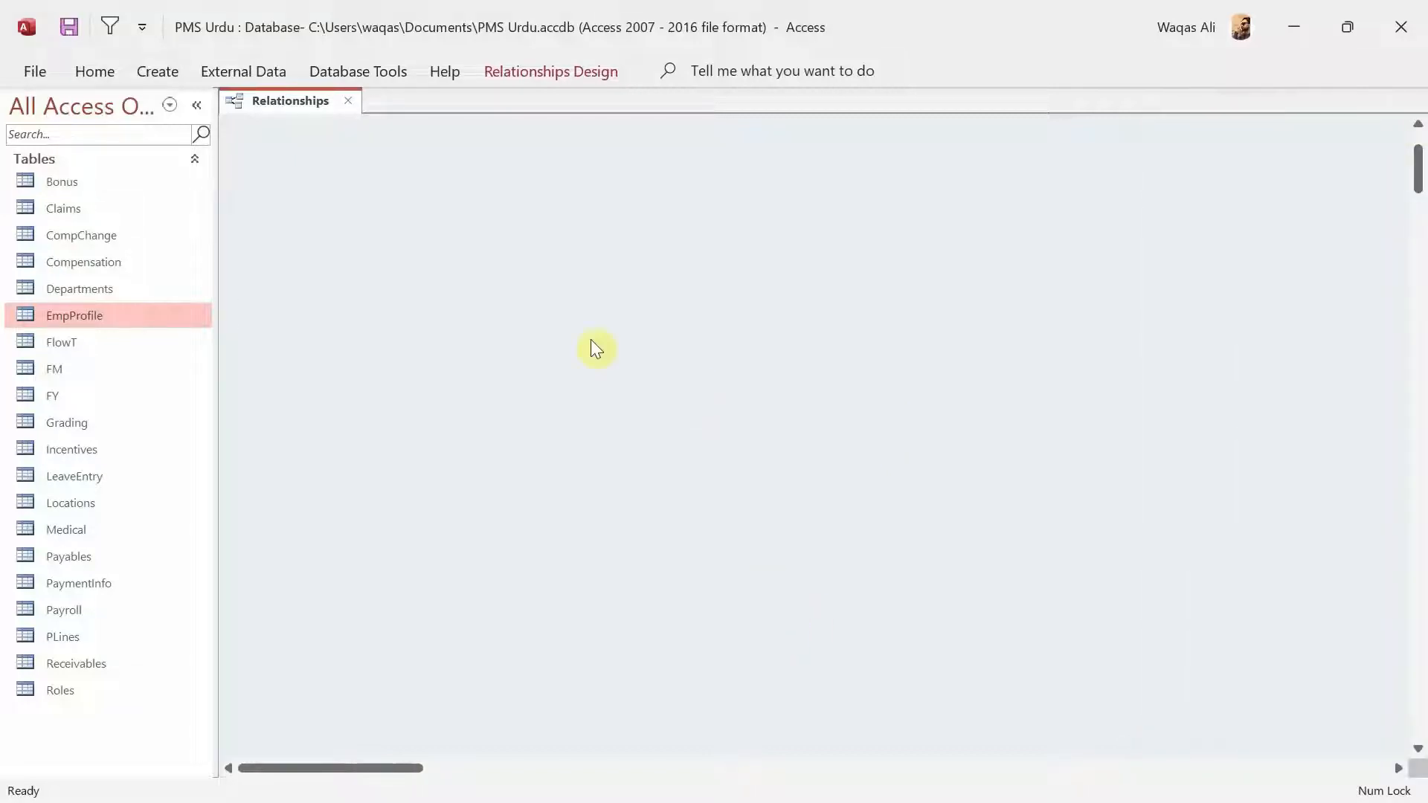
{"action": "right_click", "coordinate": [638, 250]}
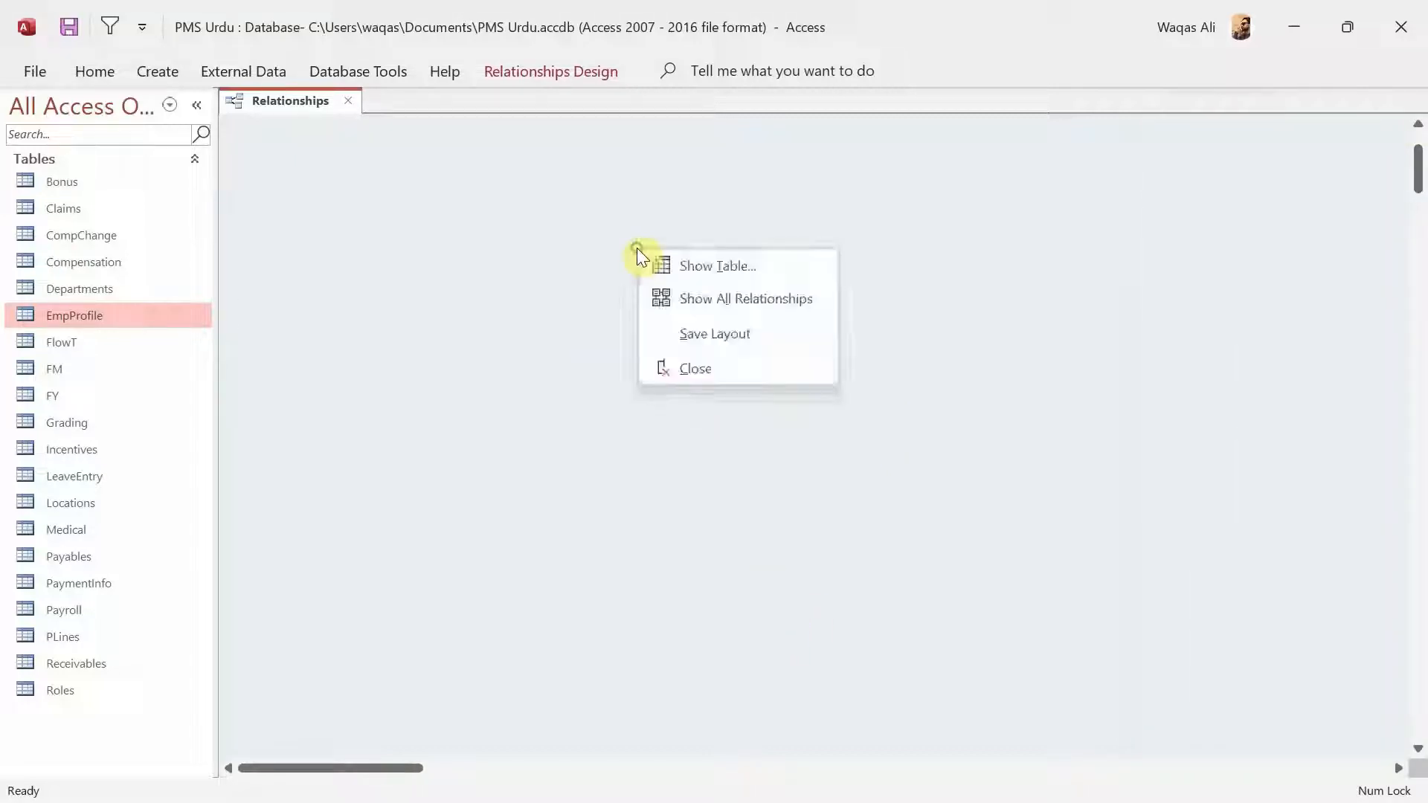
{"action": "left_click", "coordinate": [705, 269]}
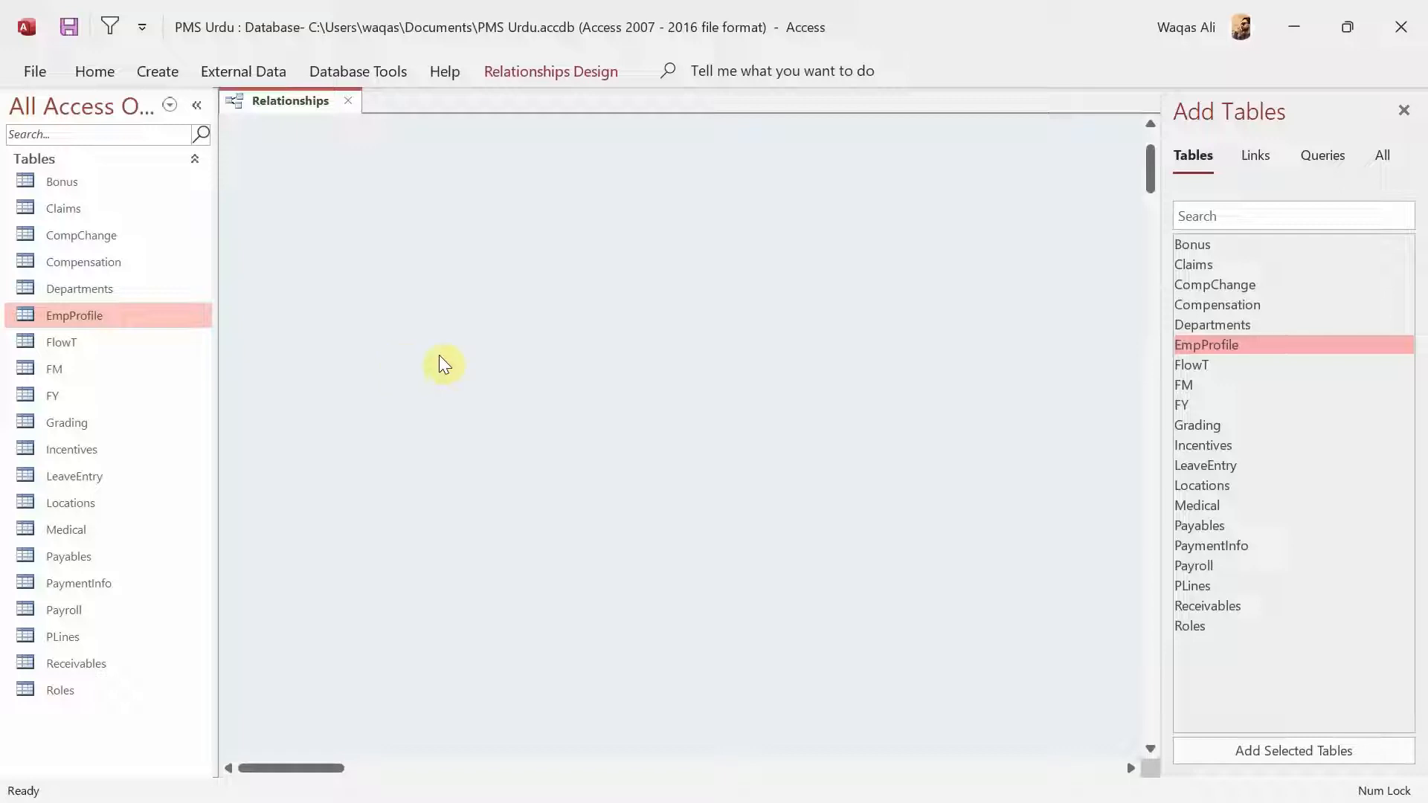
- Add the EmpProfile table to the middle of the relationships diagram and lengthen its box to show all fields
{"action": "left_click", "coordinate": [1220, 350]}
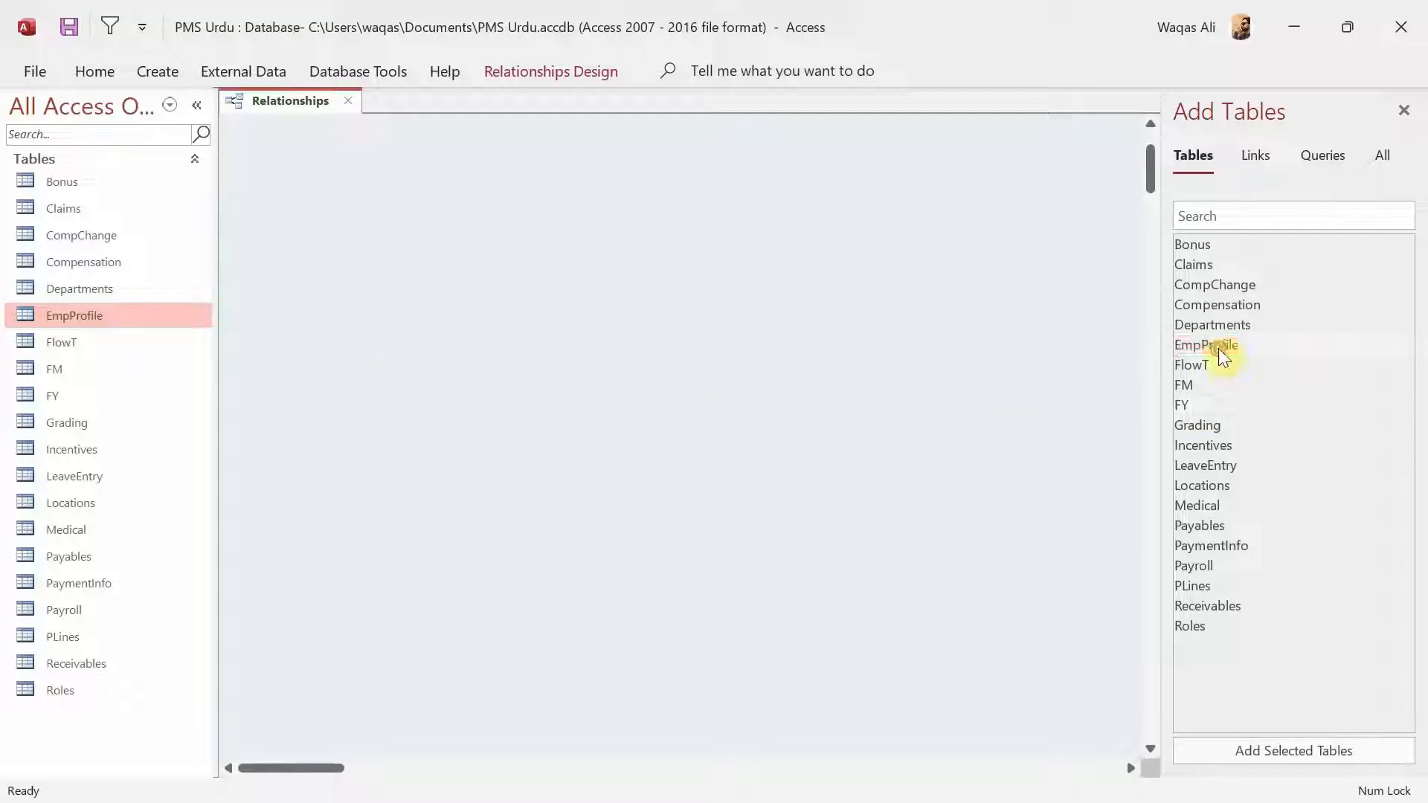
{"action": "double_click", "coordinate": [1218, 348]}
{"action": "left_click_drag", "start_coordinate": [367, 135], "coordinate": [693, 245]}
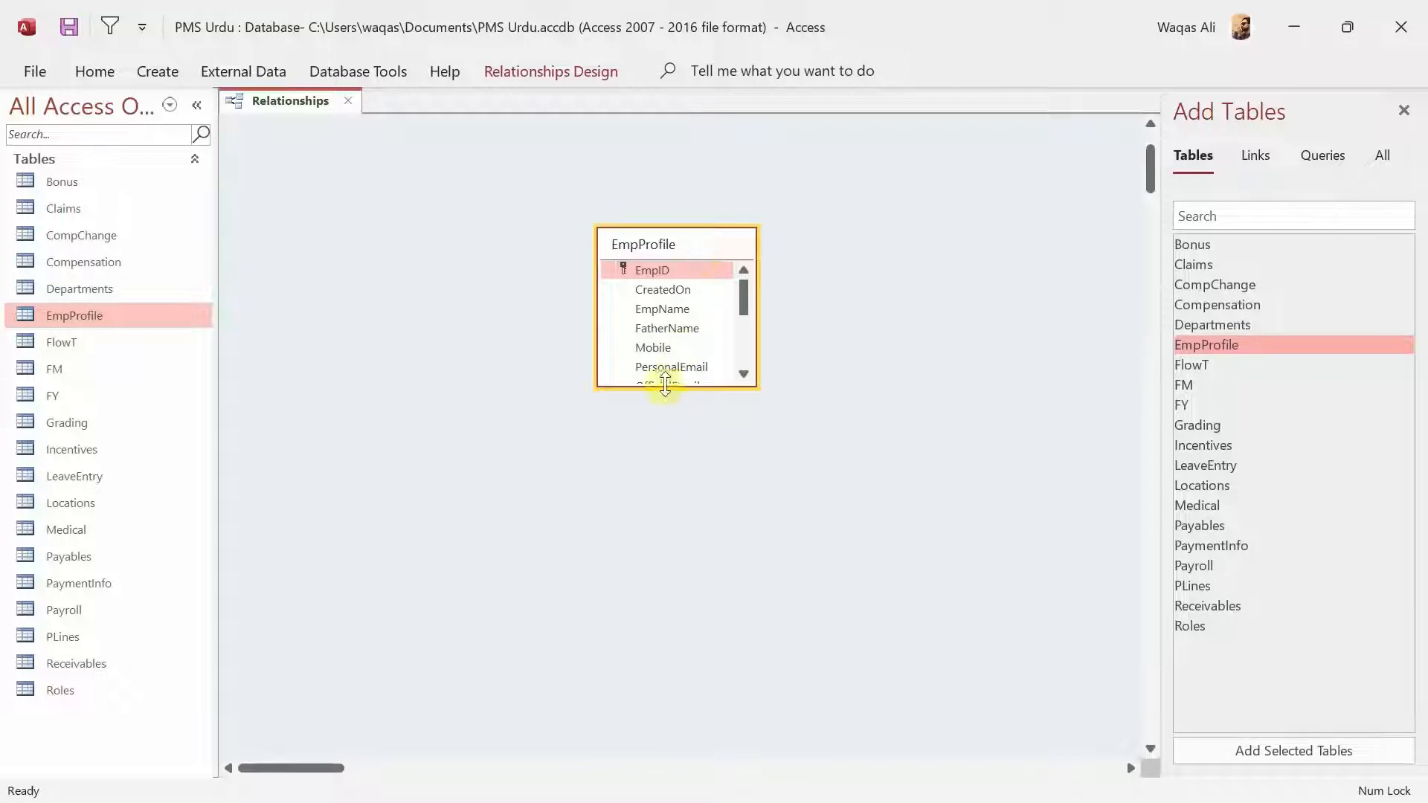
{"action": "left_click_drag", "start_coordinate": [665, 385], "coordinate": [670, 559]}
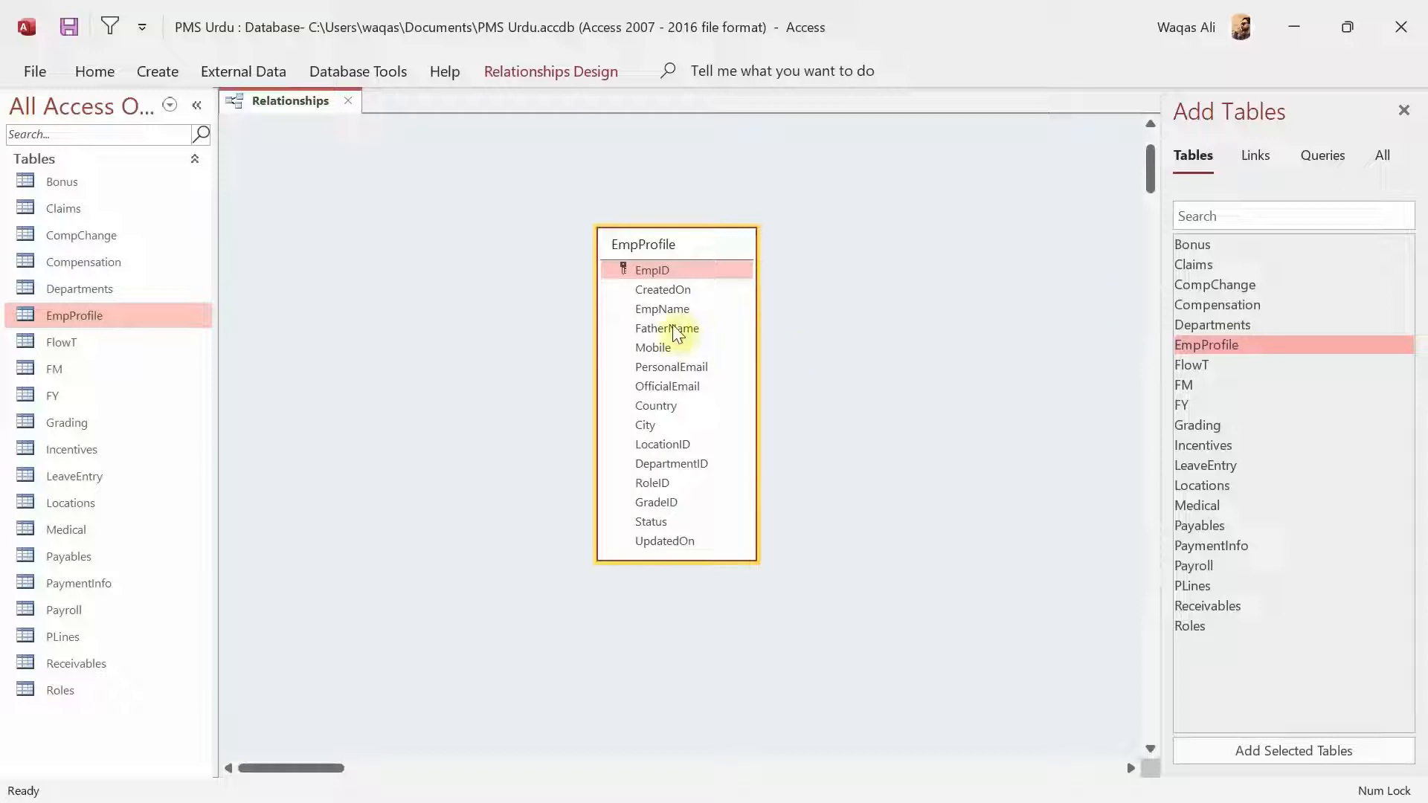
- Add the Locations table beside EmpProfile, on its left, and shorten its box to fit its fields
{"action": "left_click", "coordinate": [656, 448]}
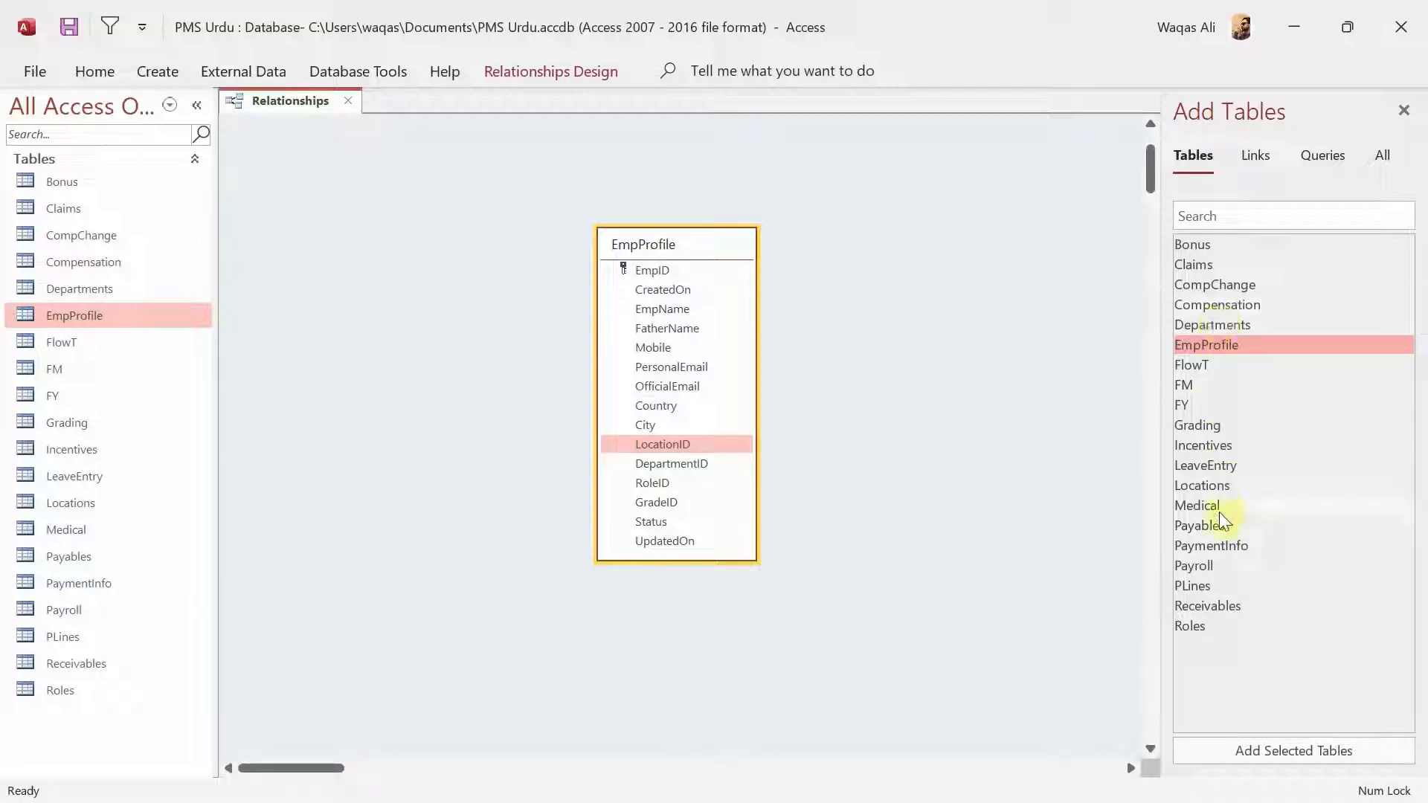
{"action": "double_click", "coordinate": [1211, 487]}
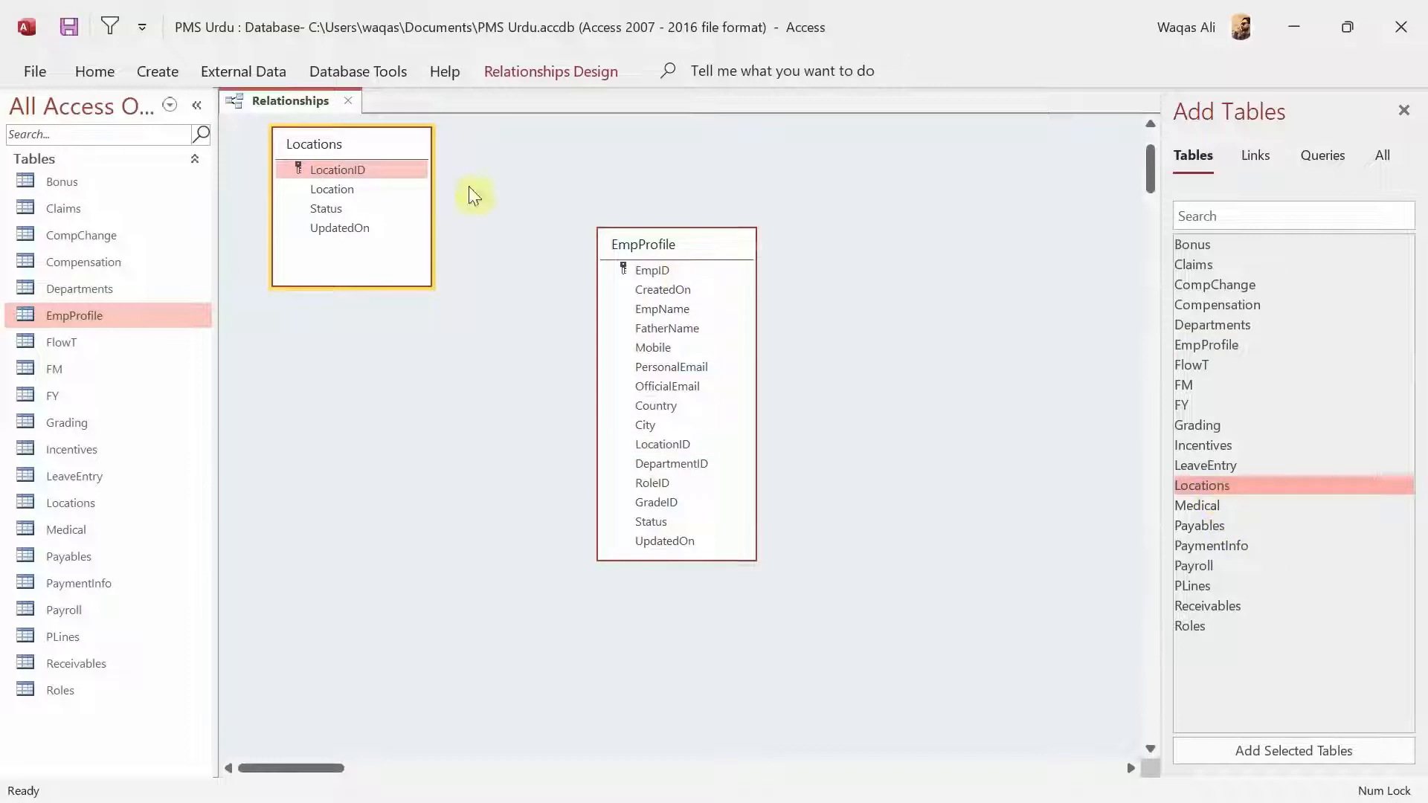
{"action": "left_click_drag", "start_coordinate": [373, 141], "coordinate": [462, 226]}
{"action": "left_click_drag", "start_coordinate": [446, 371], "coordinate": [444, 327]}
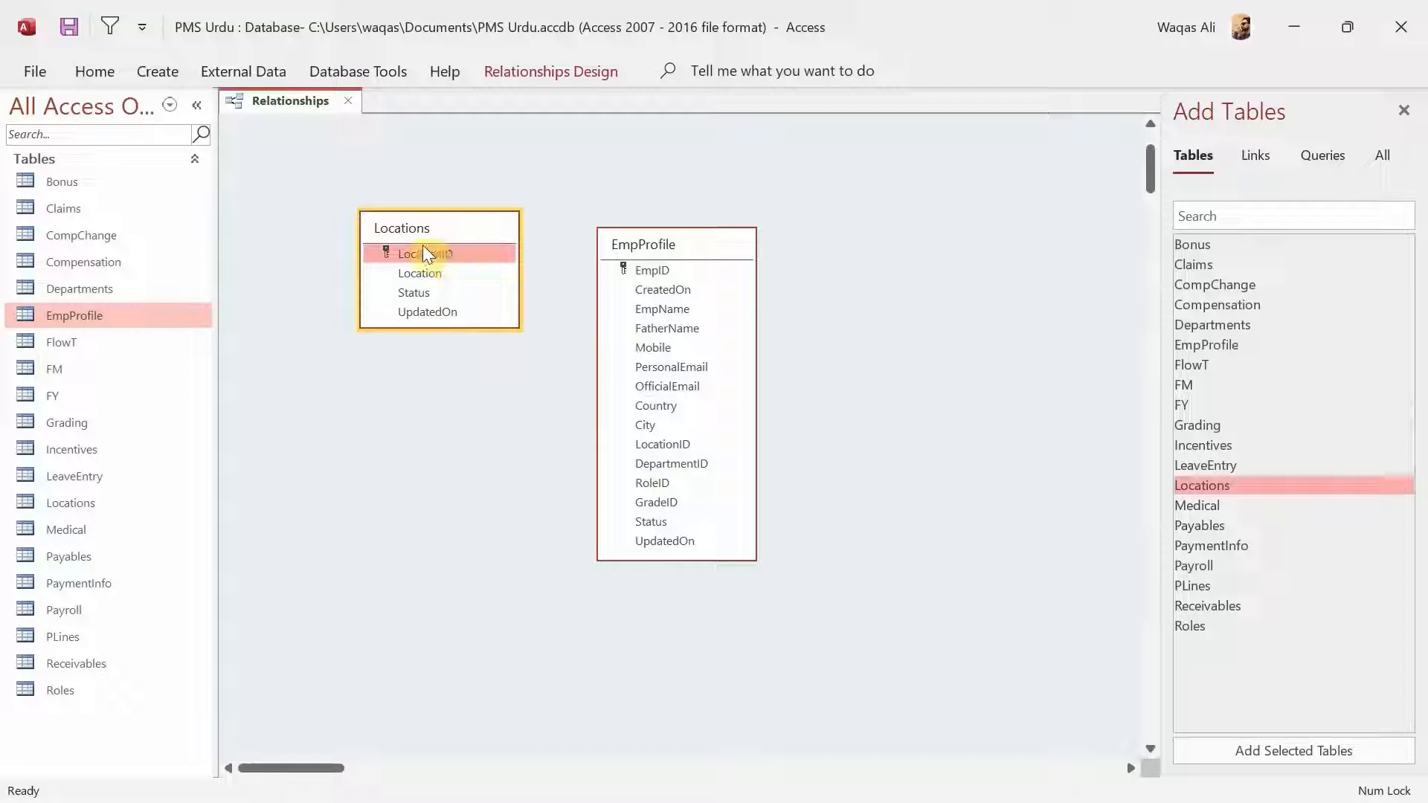
- Move the EmpProfile box slightly so its top lines up with the Locations table
{"action": "left_click_drag", "start_coordinate": [428, 257], "coordinate": [665, 444]}
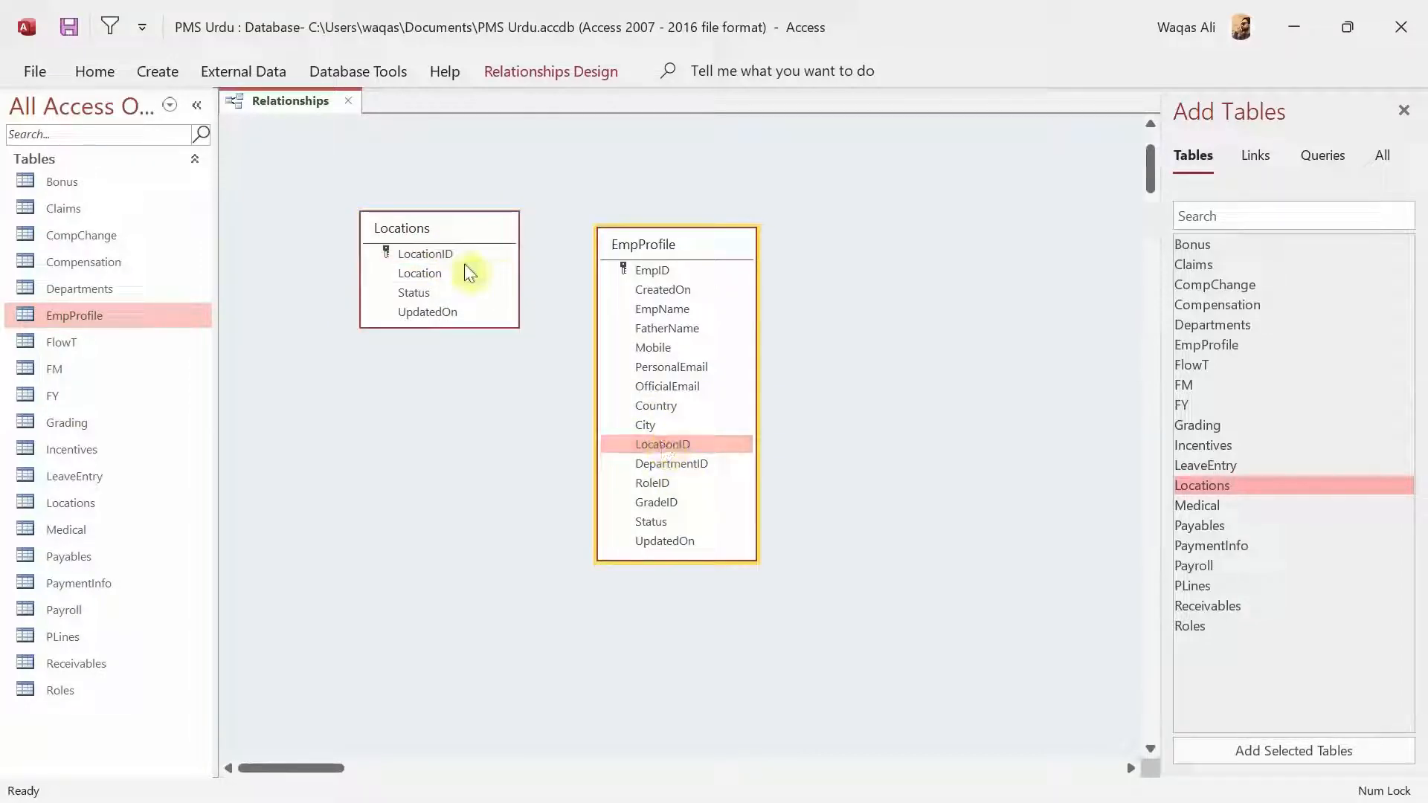
{"action": "left_click", "coordinate": [440, 250]}
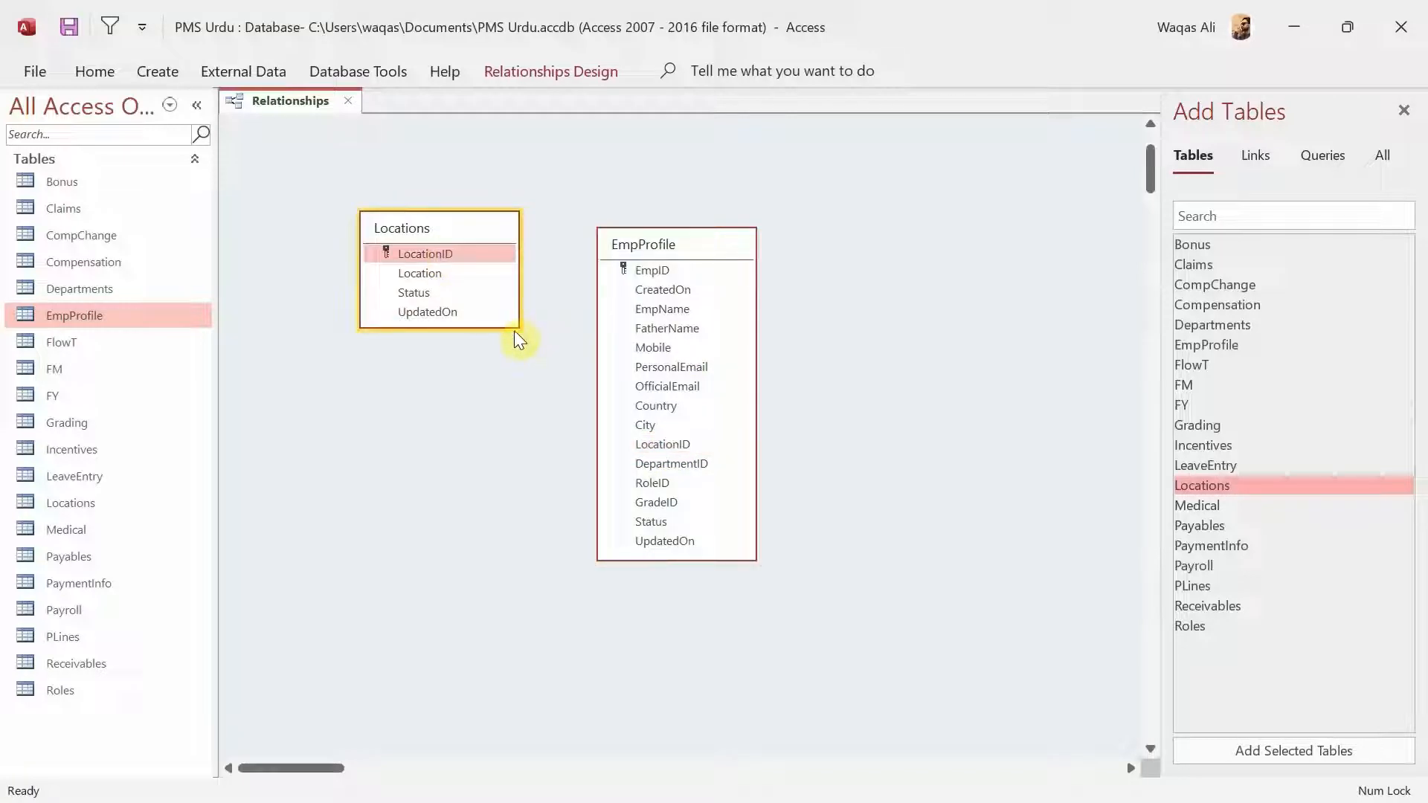
{"action": "left_click_drag", "start_coordinate": [620, 245], "coordinate": [610, 230]}
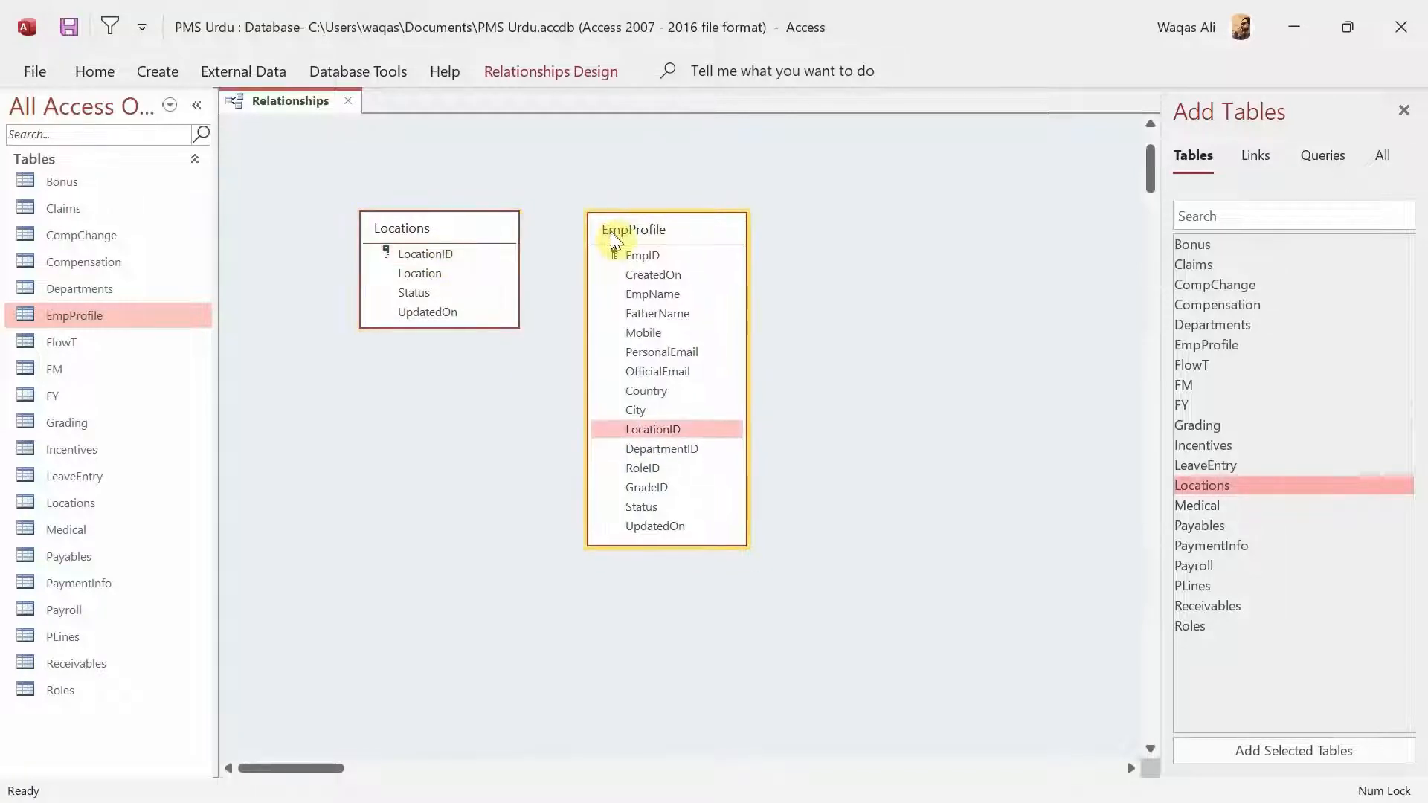
- Start a relationship from LocationID in the Locations table to LocationID in EmpProfile
{"action": "left_click", "coordinate": [435, 249]}
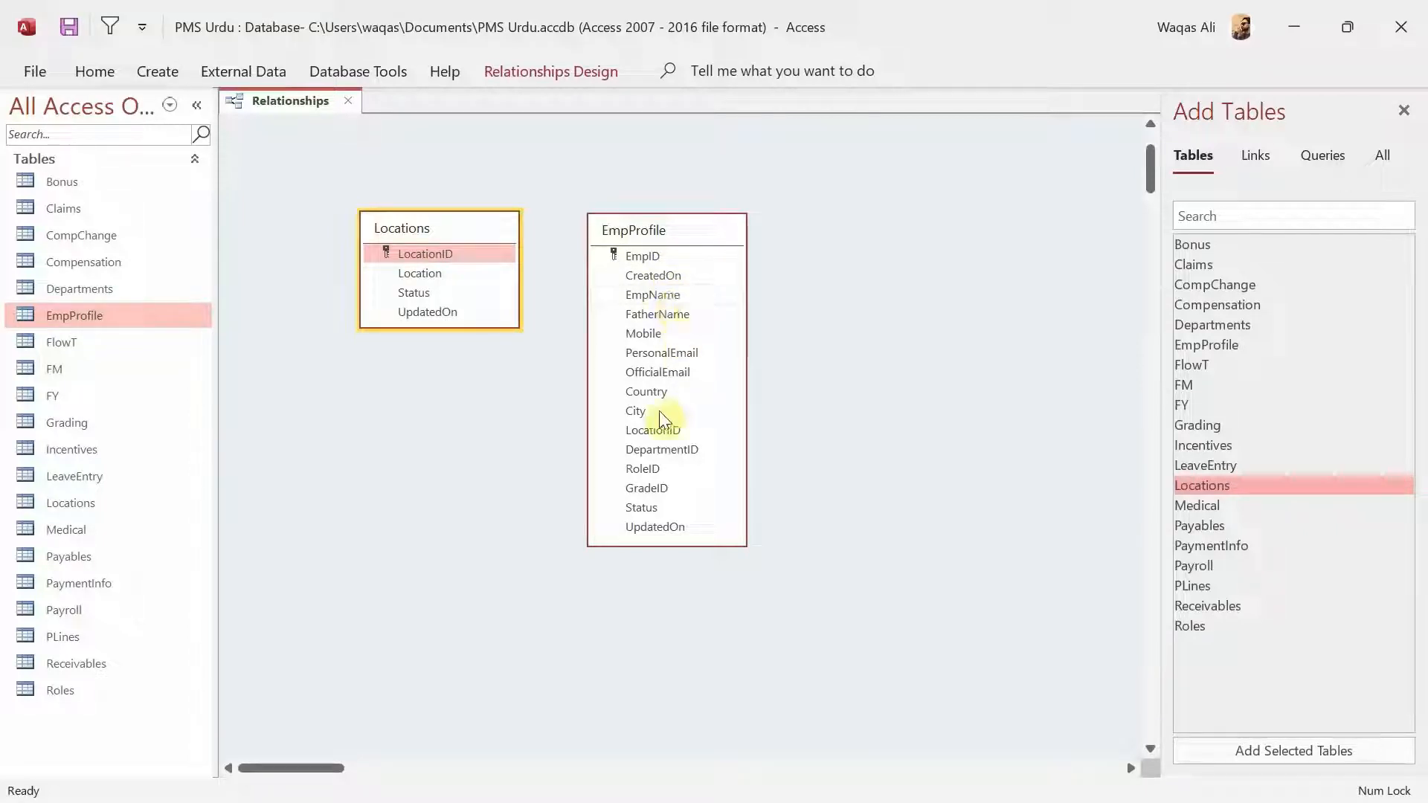
{"action": "left_click", "coordinate": [650, 431]}
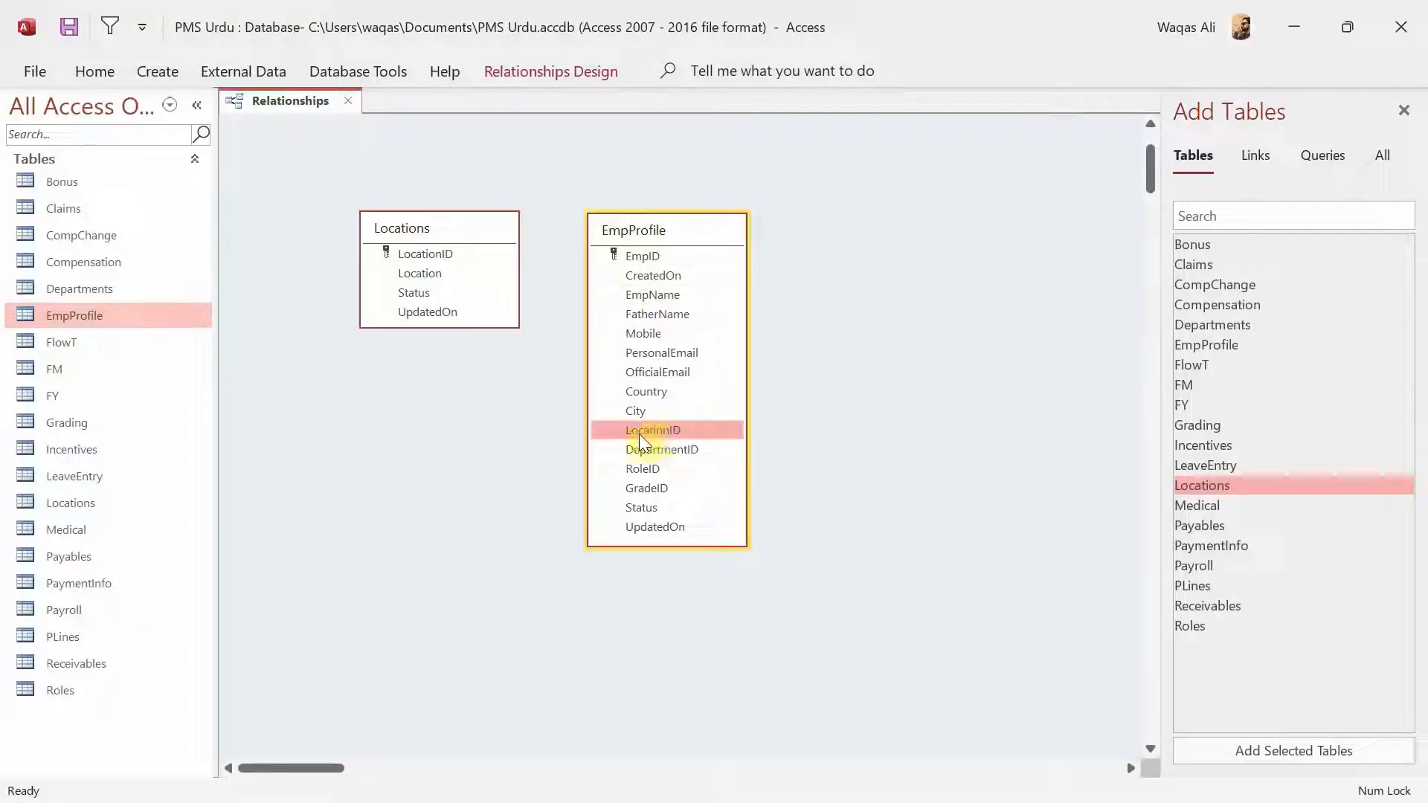
{"action": "left_click_drag", "start_coordinate": [635, 434], "coordinate": [445, 257]}
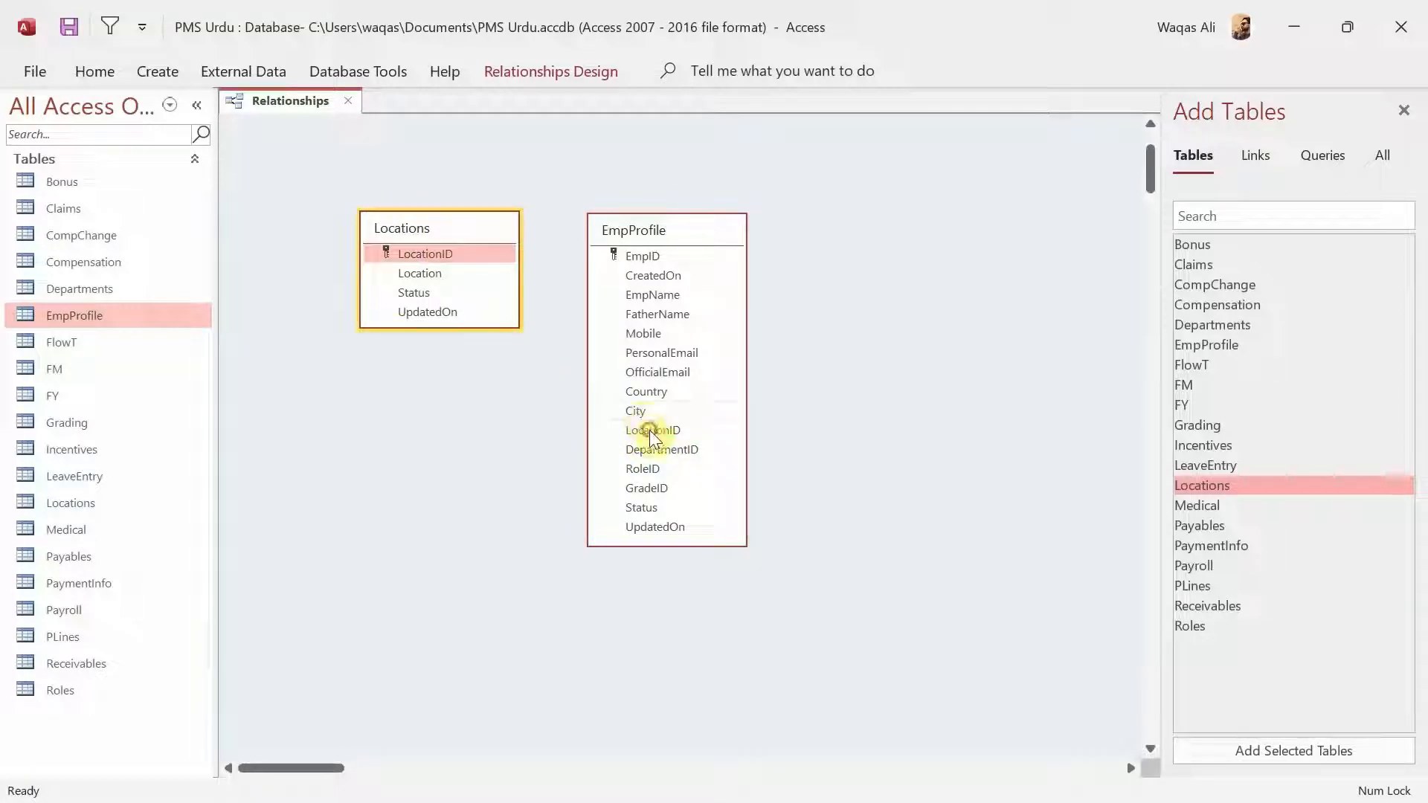
{"action": "left_click", "coordinate": [649, 430]}
{"action": "left_click", "coordinate": [419, 255]}
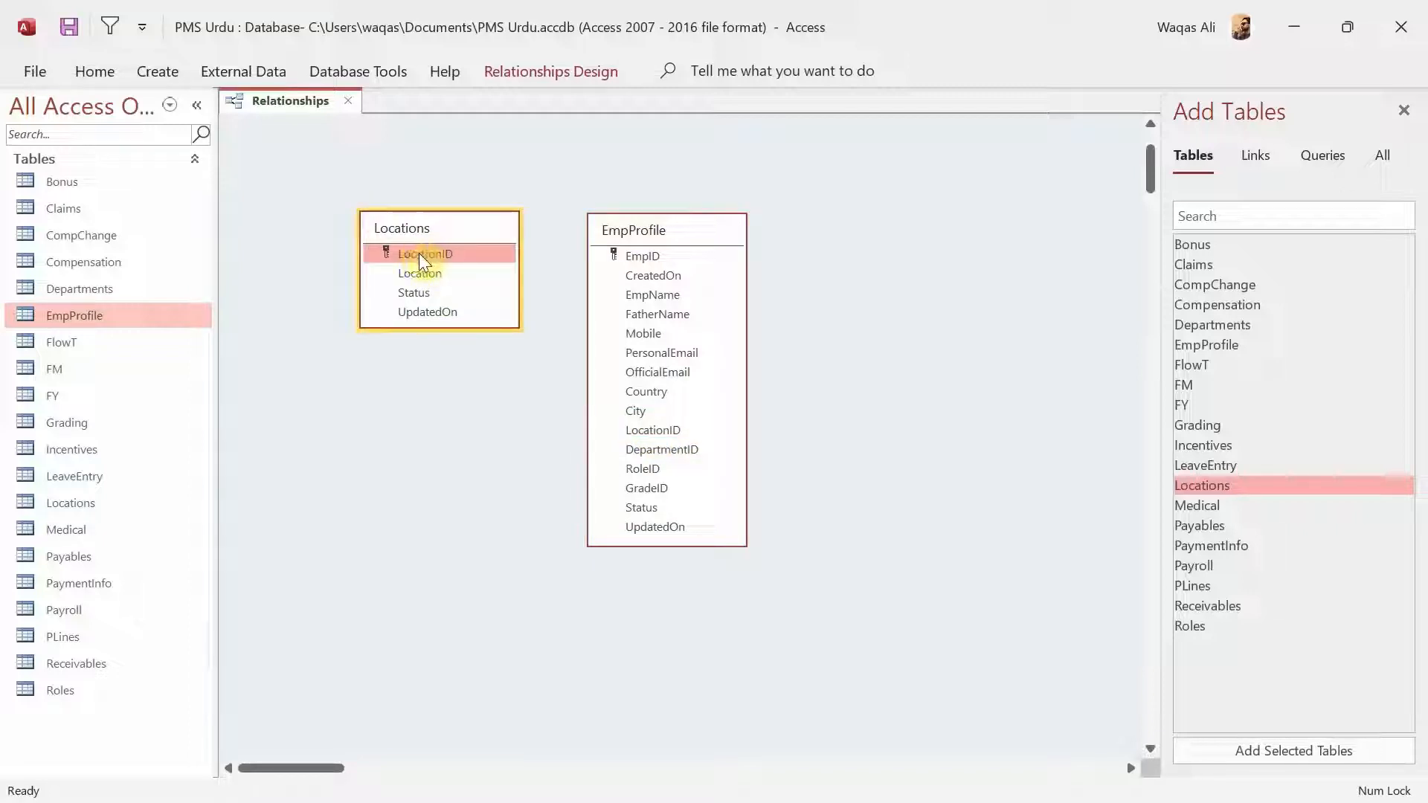
{"action": "left_click_drag", "start_coordinate": [418, 252], "coordinate": [561, 325]}
{"action": "left_click_drag", "start_coordinate": [570, 357], "coordinate": [647, 431]}
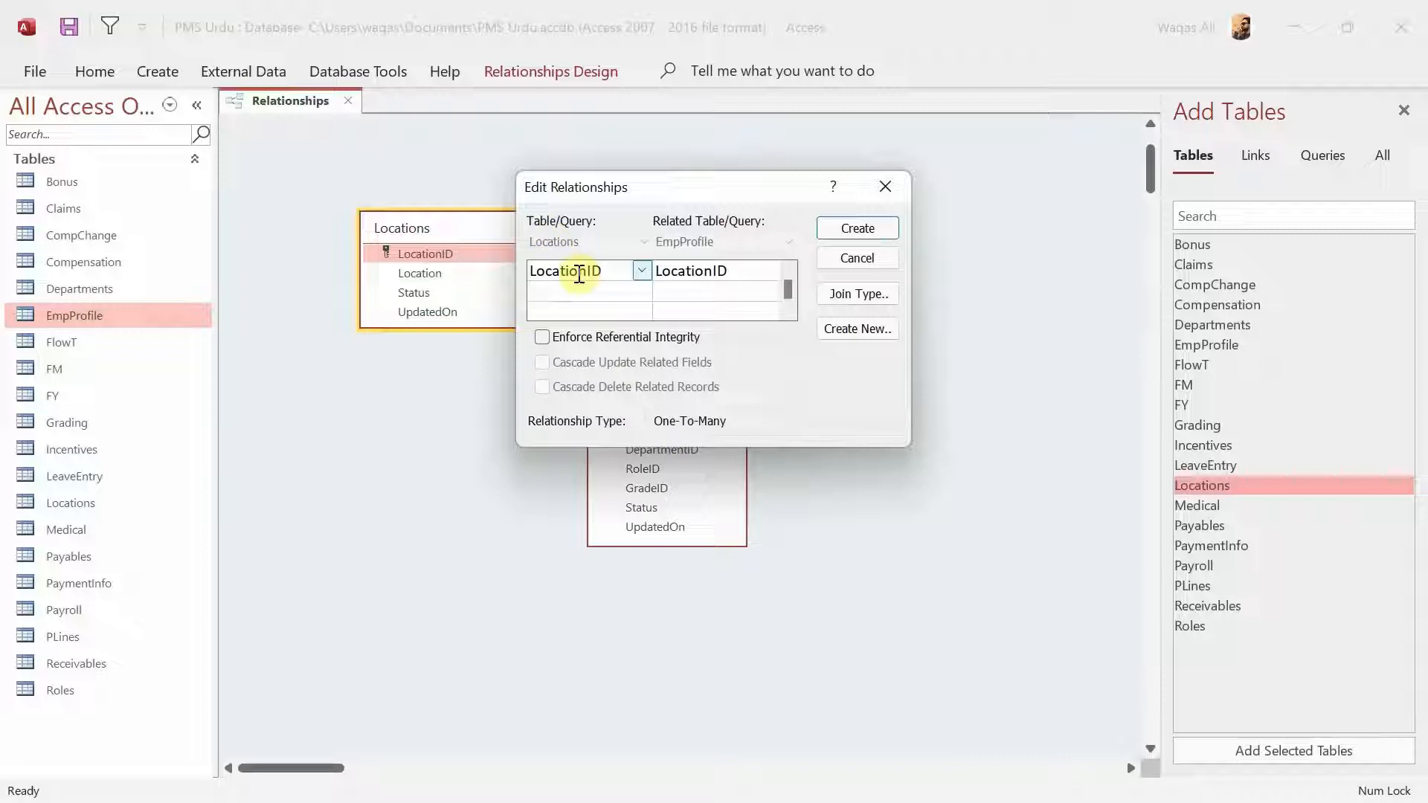
- Enforce referential integrity with cascading updates of related fields and create the LocationID relationship
{"action": "left_click", "coordinate": [542, 336]}
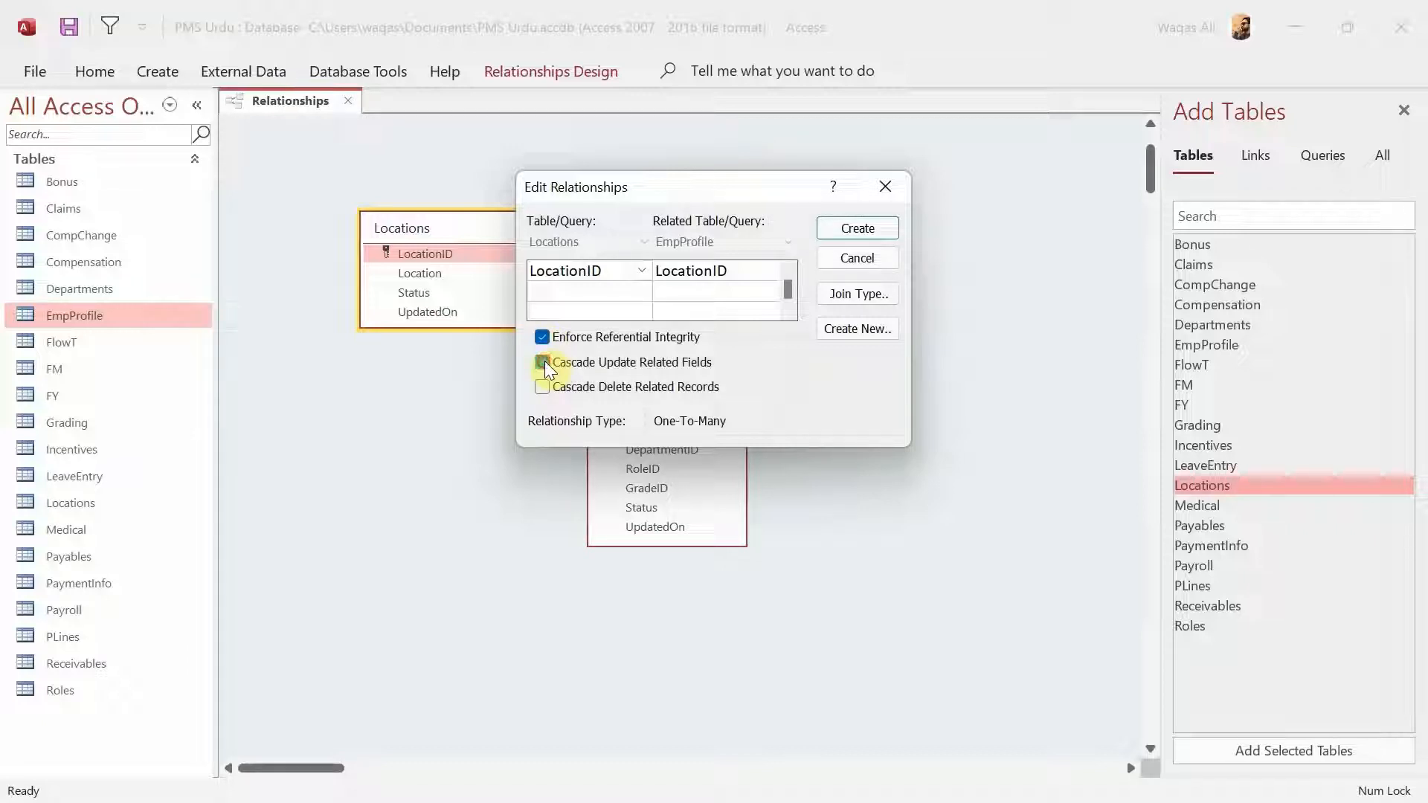
{"action": "left_click", "coordinate": [543, 361]}
{"action": "left_click", "coordinate": [542, 361]}
{"action": "left_click_drag", "start_coordinate": [677, 195], "coordinate": [778, 343]}
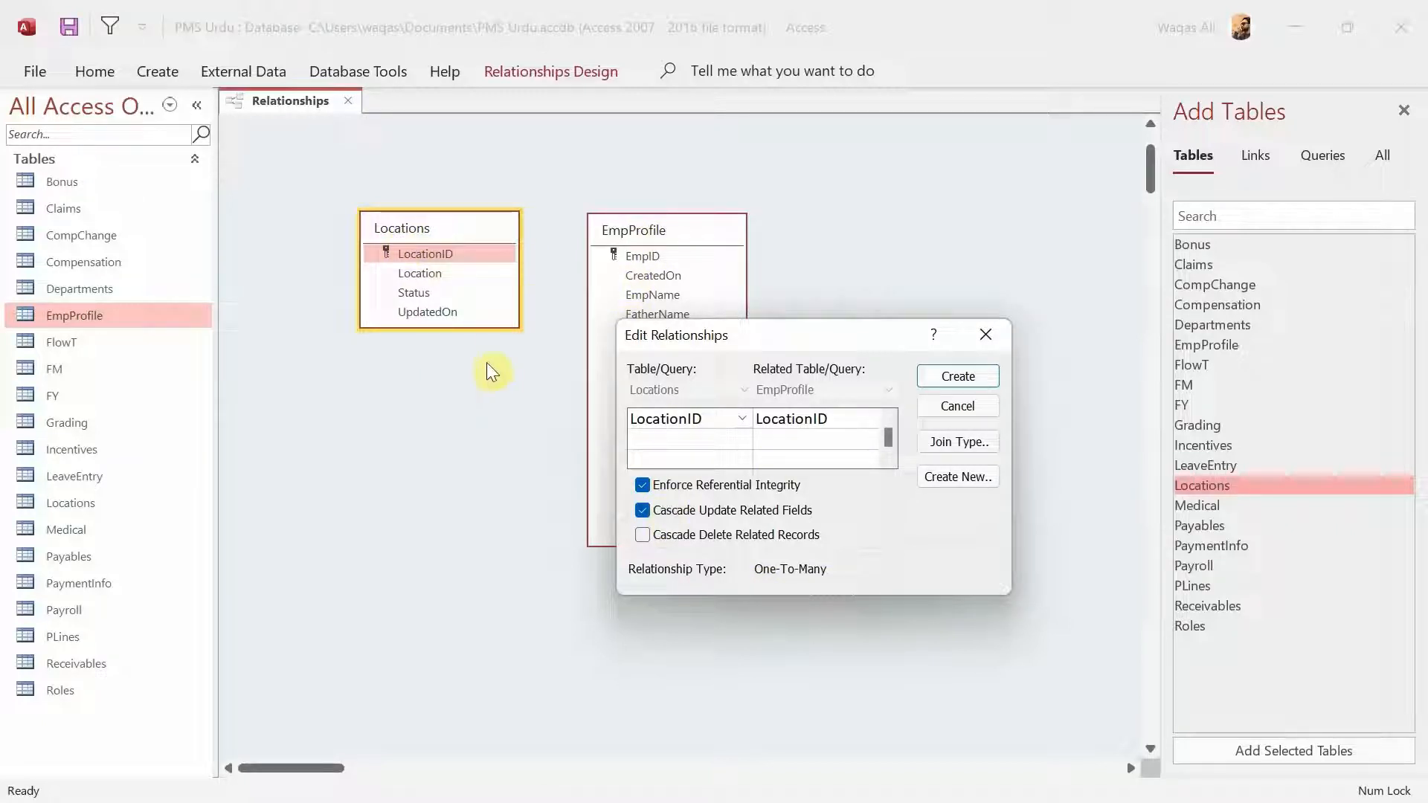
{"action": "left_click", "coordinate": [974, 378]}
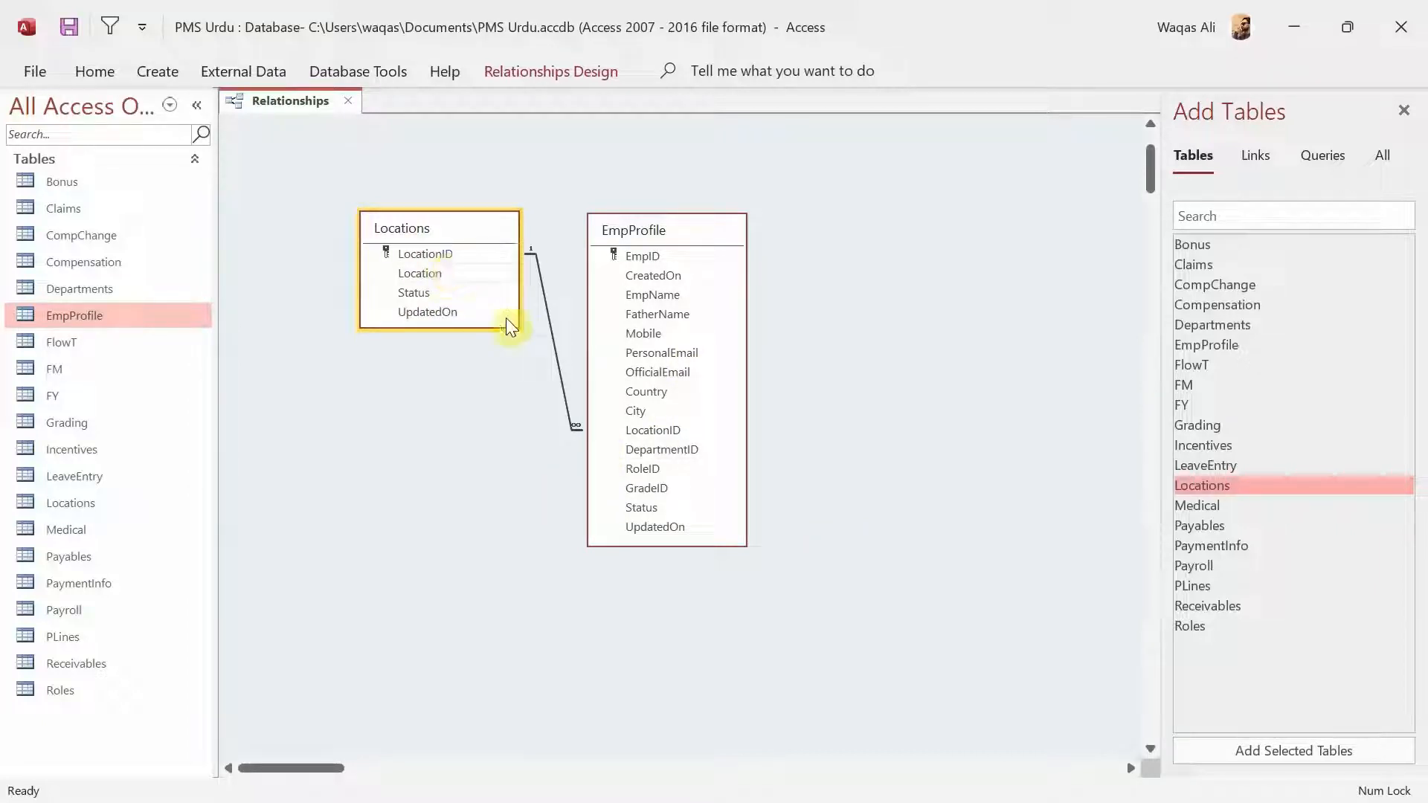
- Add the Departments table to the right of EmpProfile and shorten its box to fit its fields
{"action": "left_click", "coordinate": [663, 452]}
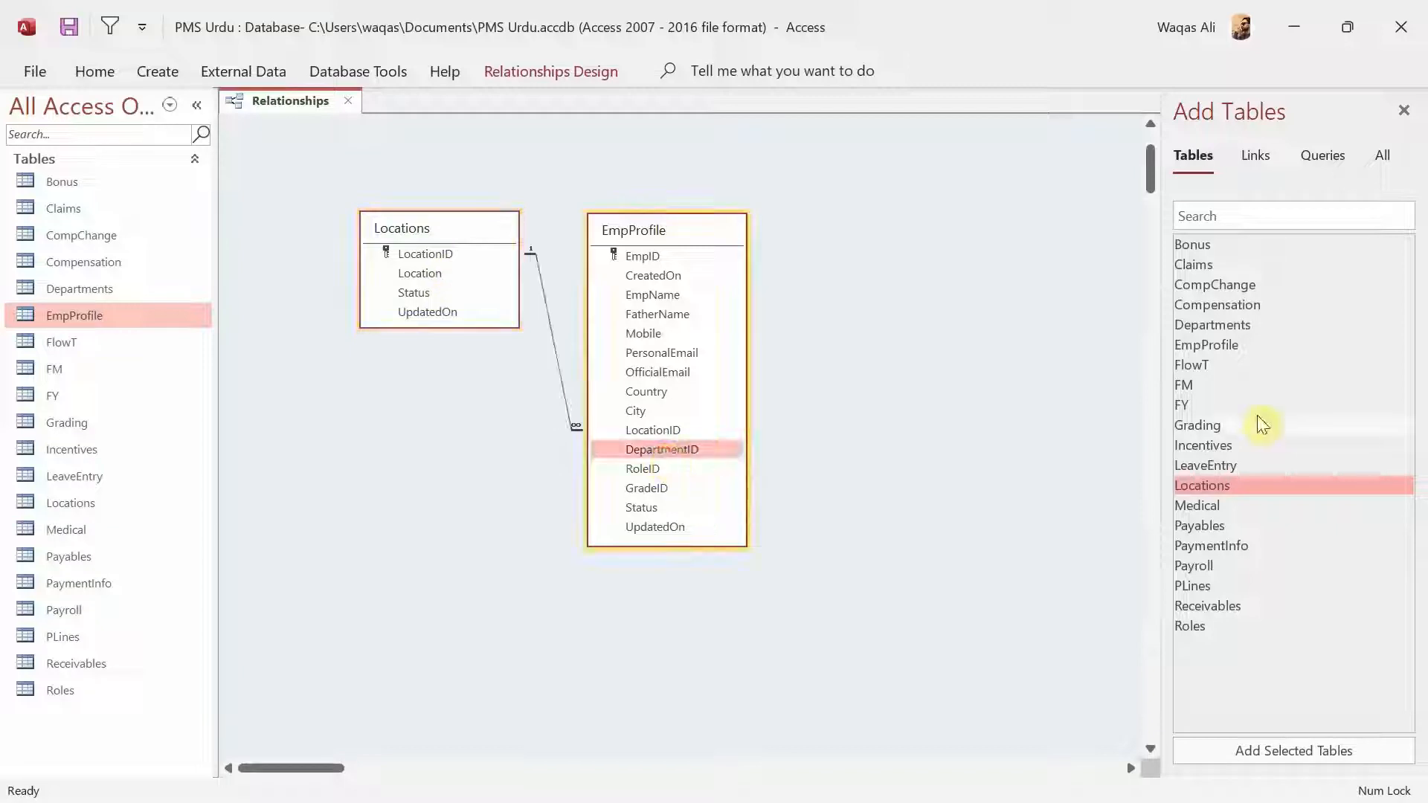
{"action": "left_click", "coordinate": [1212, 325]}
{"action": "double_click", "coordinate": [1213, 324]}
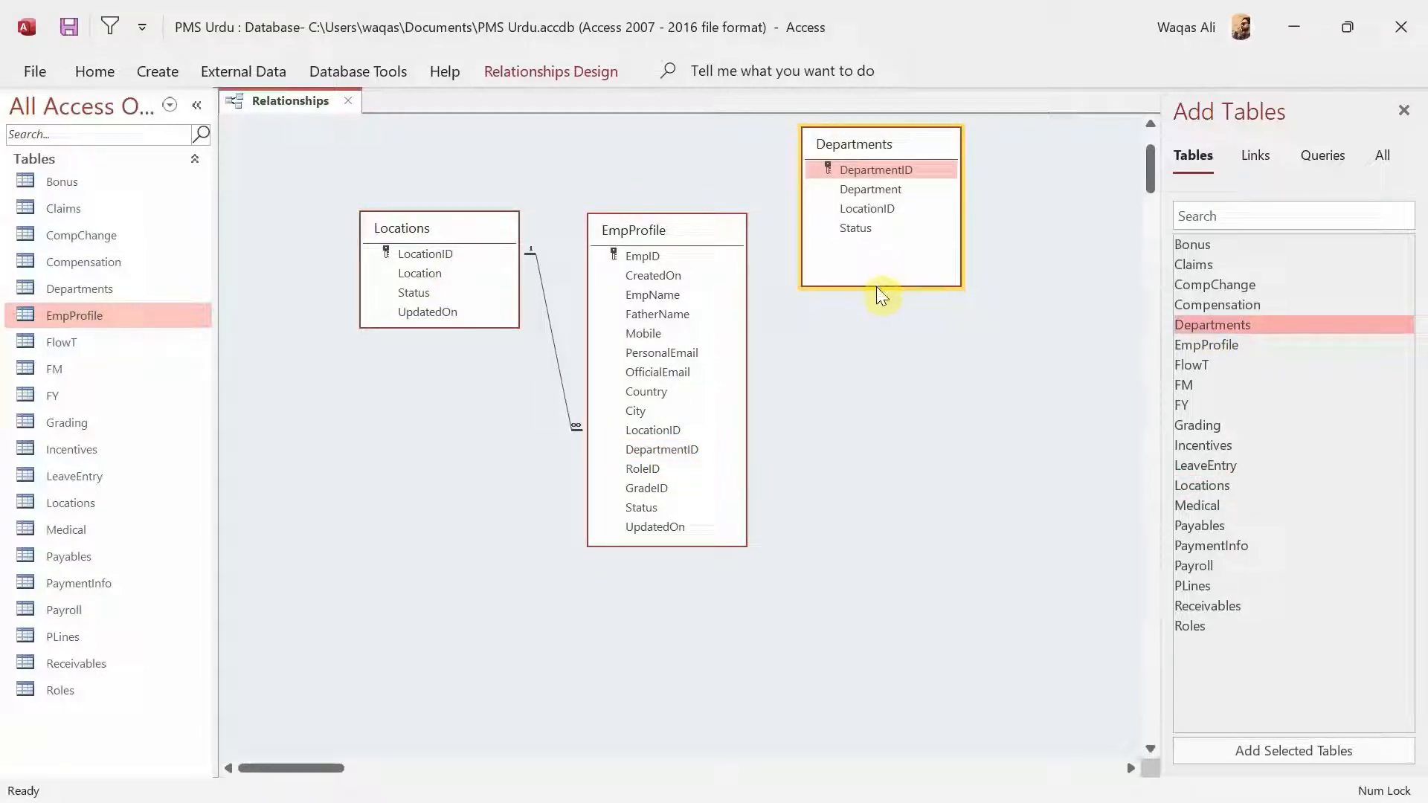
{"action": "left_click_drag", "start_coordinate": [879, 286], "coordinate": [876, 251]}
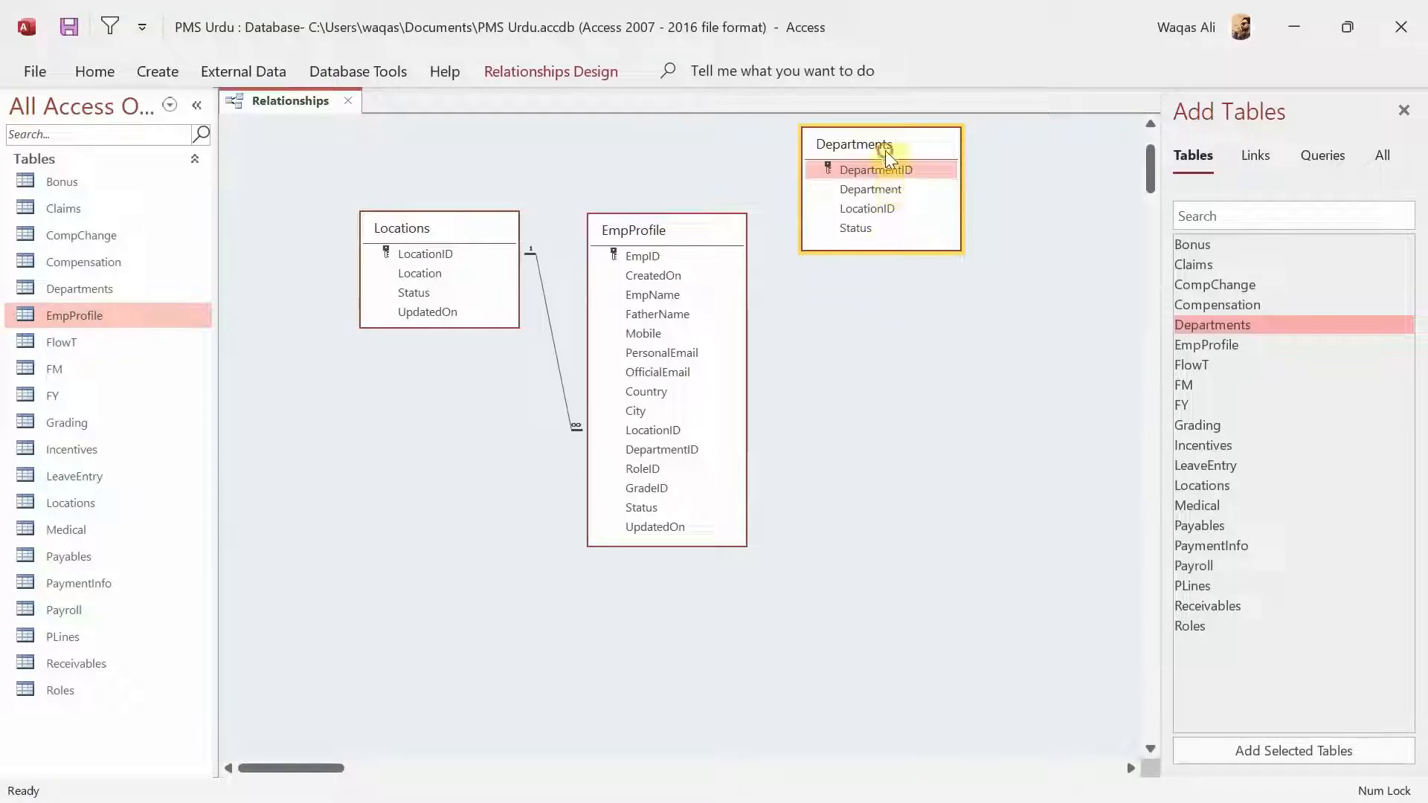
{"action": "left_click_drag", "start_coordinate": [885, 150], "coordinate": [685, 470]}
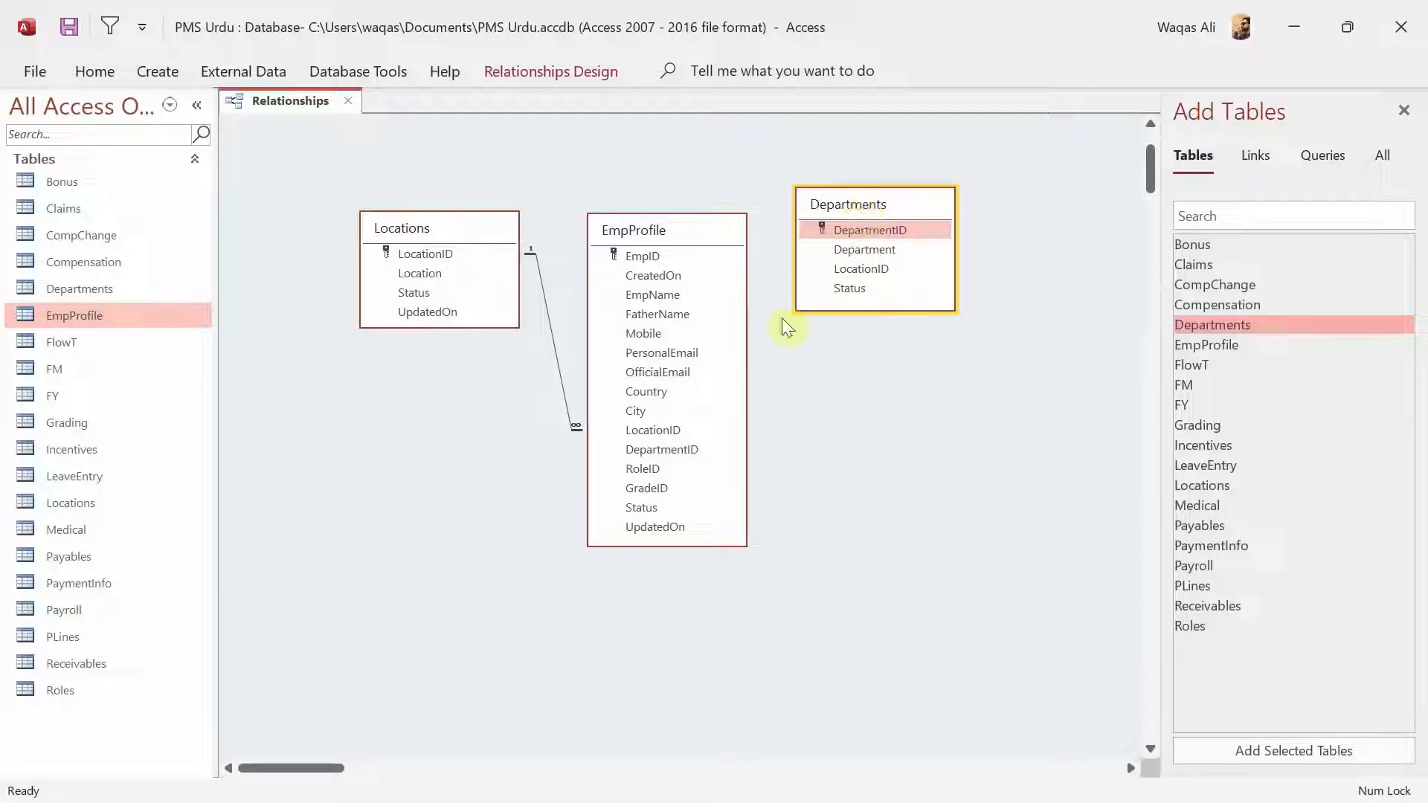
- Relate DepartmentID in Departments to DepartmentID in EmpProfile, enforcing referential integrity with cascading updates of related fields
{"action": "left_click_drag", "start_coordinate": [846, 230], "coordinate": [662, 452]}
{"action": "left_click", "coordinate": [630, 330]}
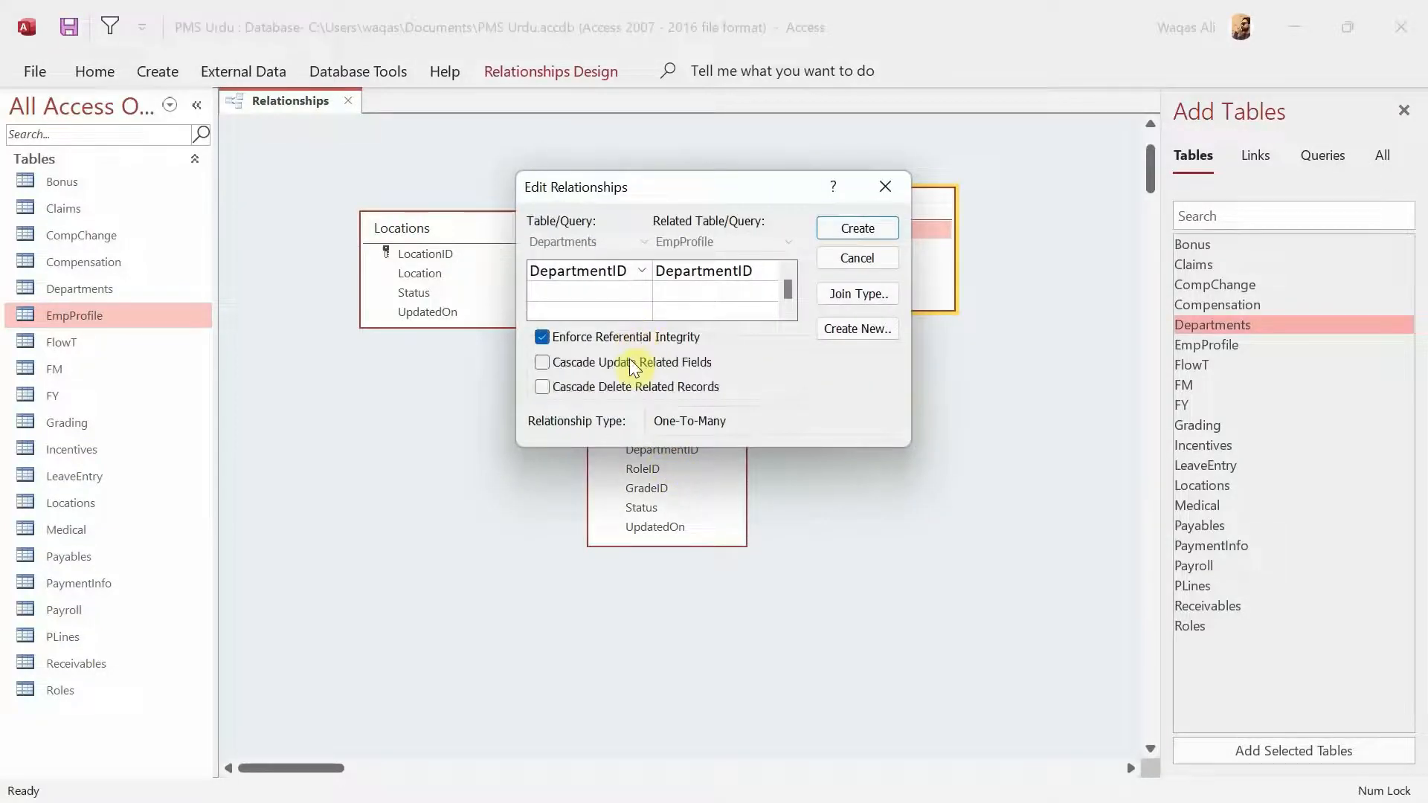
{"action": "left_click", "coordinate": [629, 360]}
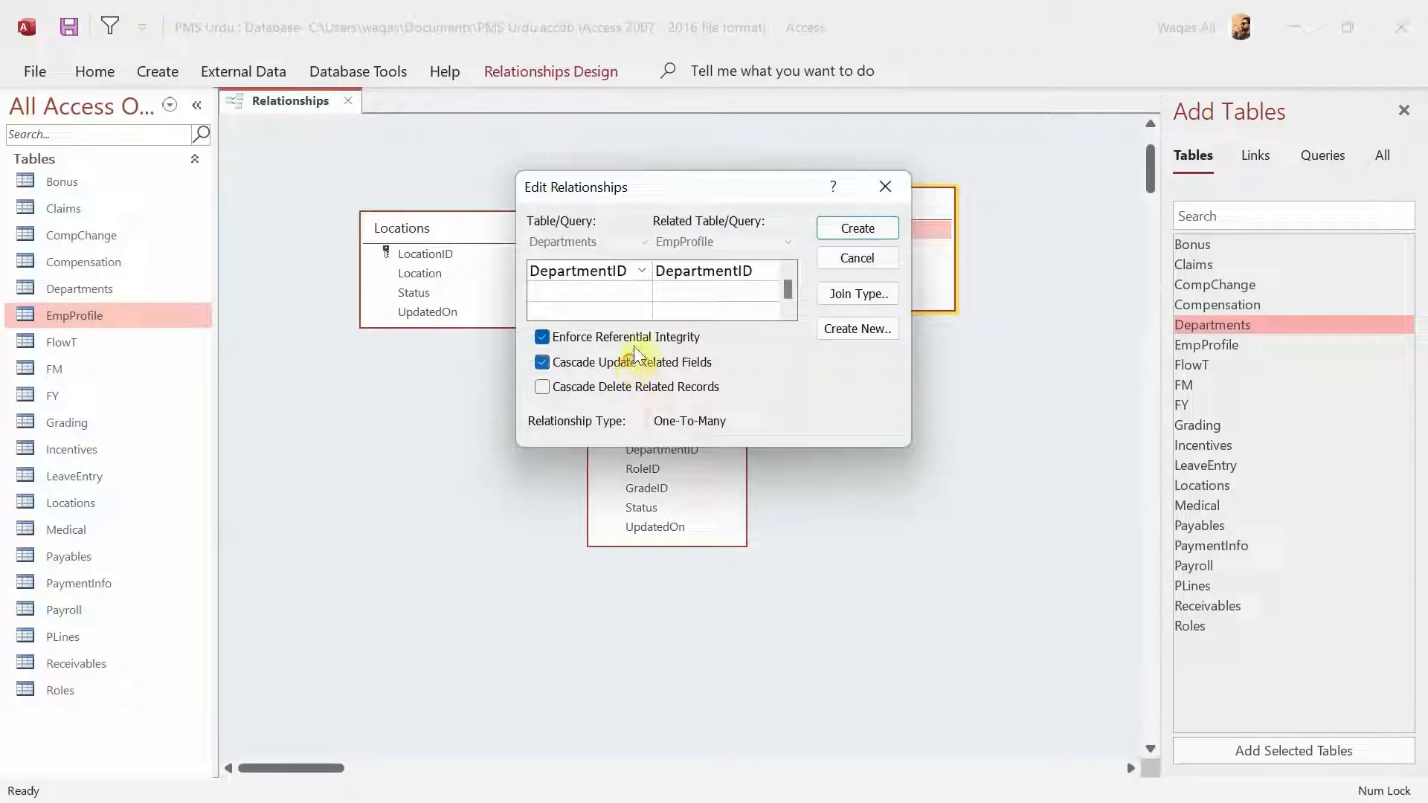
{"action": "left_click", "coordinate": [864, 229]}
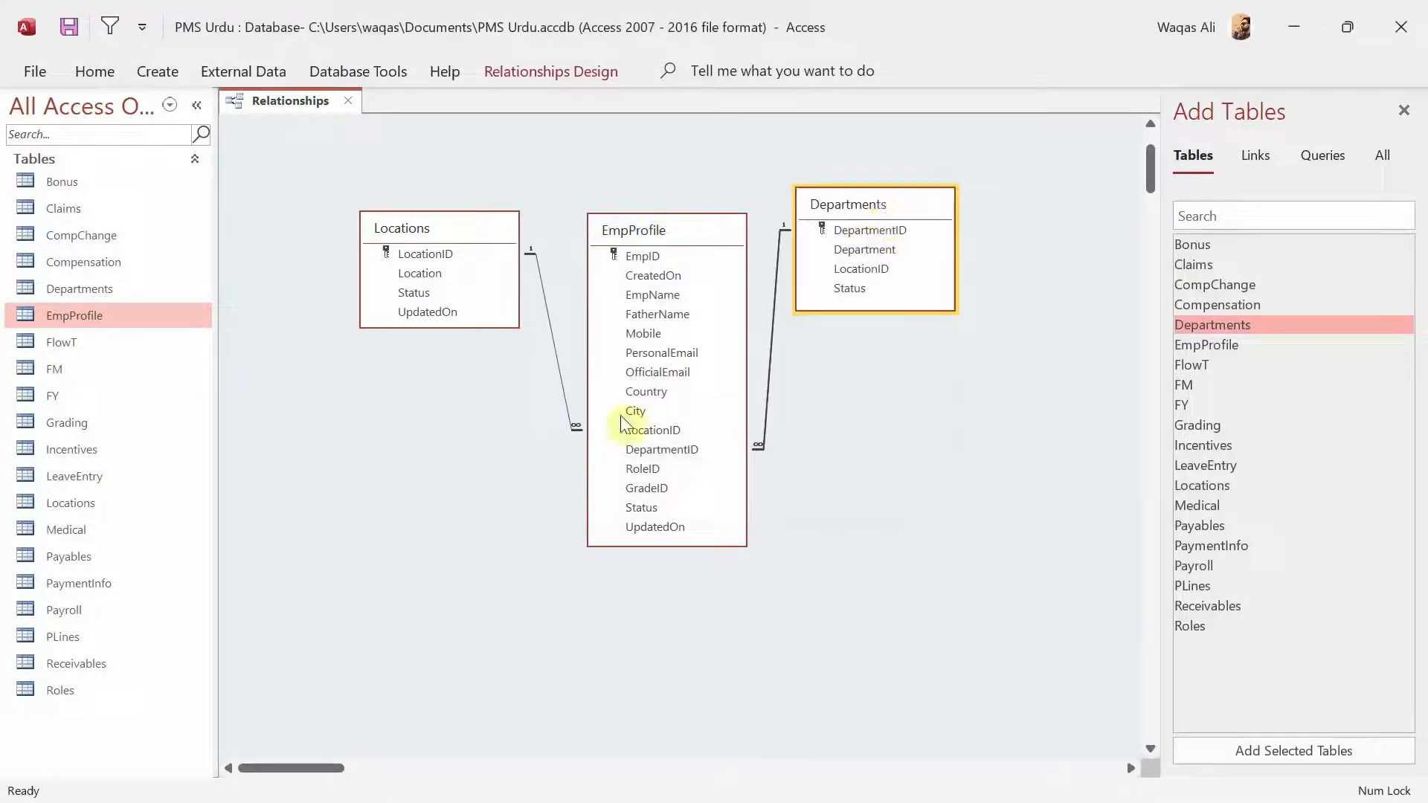
- Add the Roles table below Departments and shorten its box to fit its fields
{"action": "left_click", "coordinate": [650, 471]}
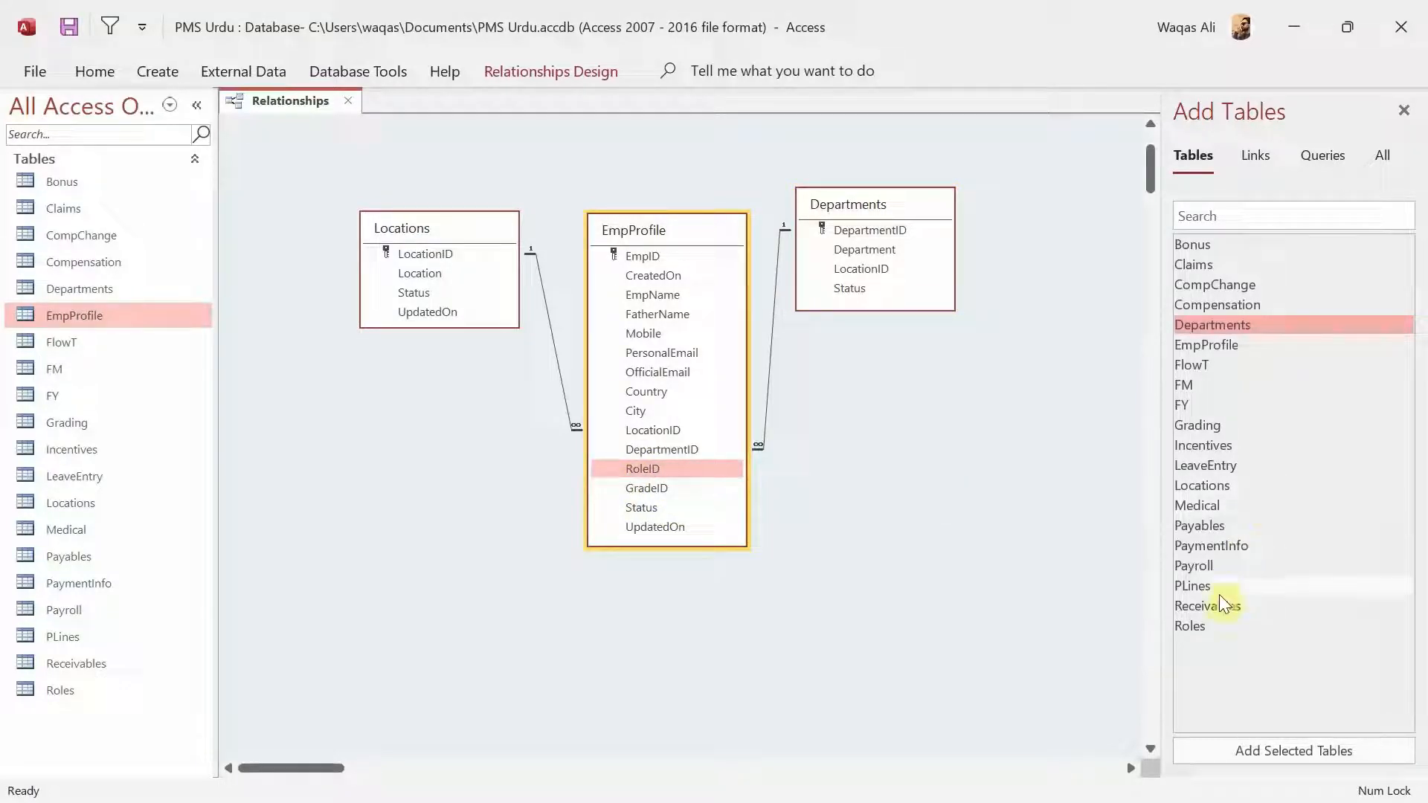
{"action": "left_click_drag", "start_coordinate": [1196, 628], "coordinate": [827, 351]}
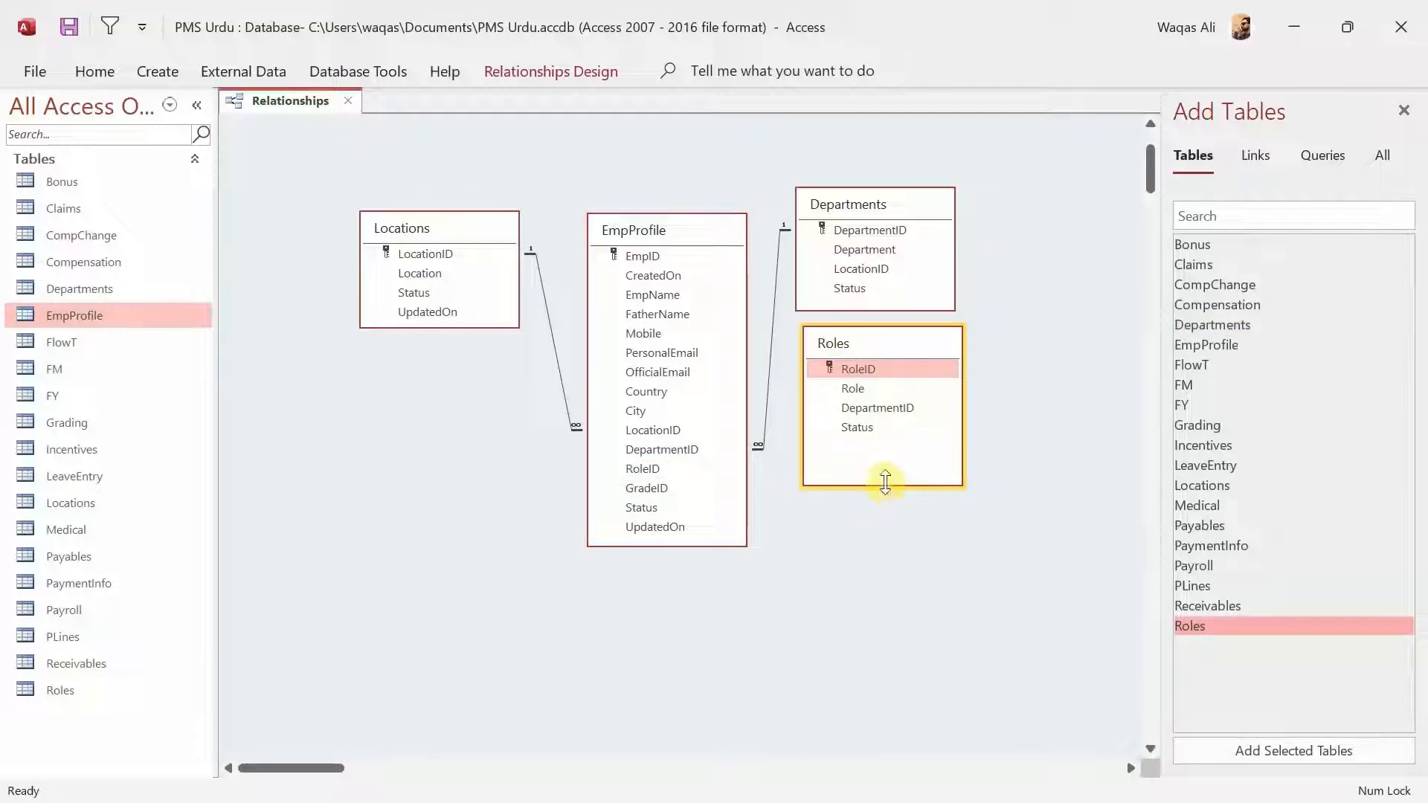
{"action": "left_click_drag", "start_coordinate": [885, 484], "coordinate": [887, 444]}
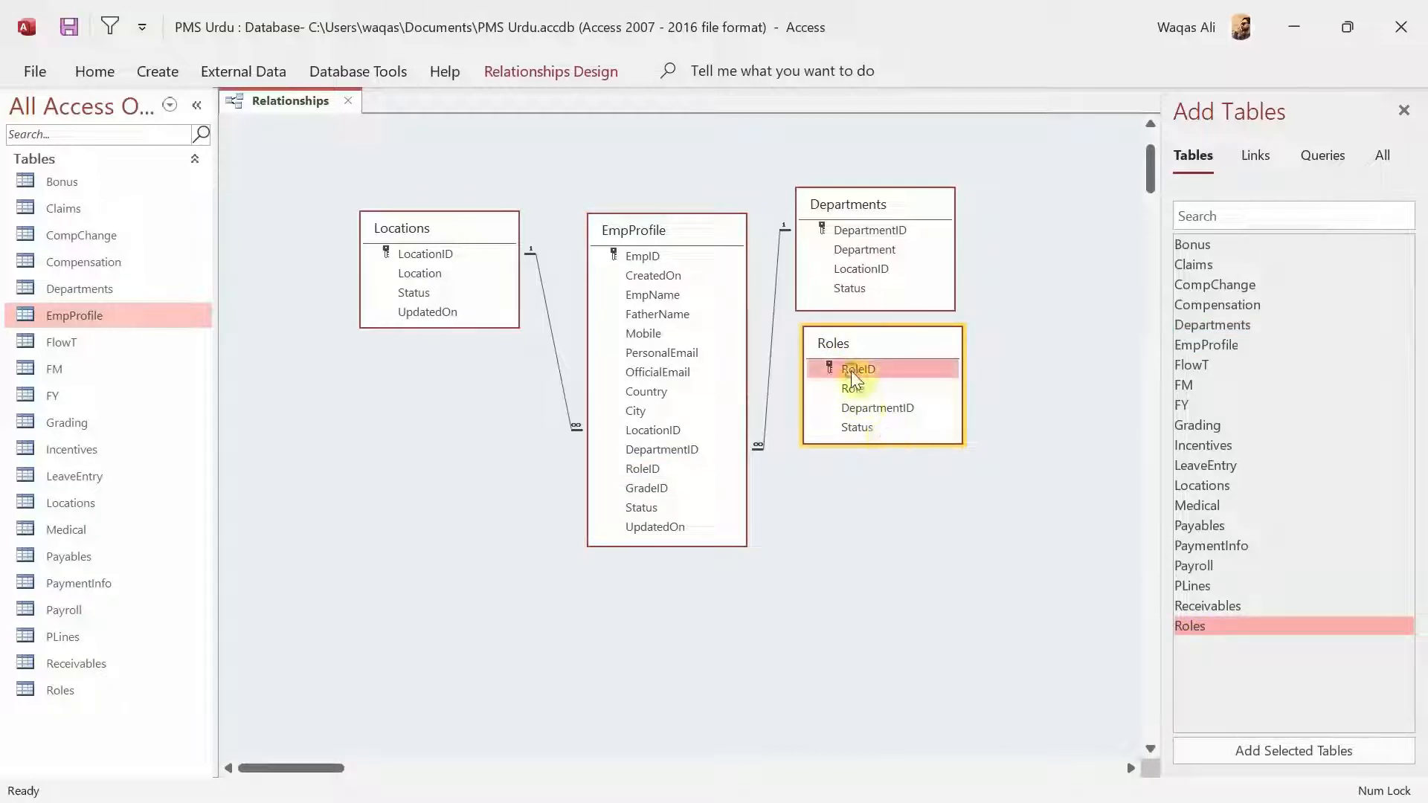
- Relate RoleID in Roles to RoleID in EmpProfile, enforcing referential integrity with cascading updates of related fields
{"action": "left_click_drag", "start_coordinate": [848, 371], "coordinate": [645, 470]}
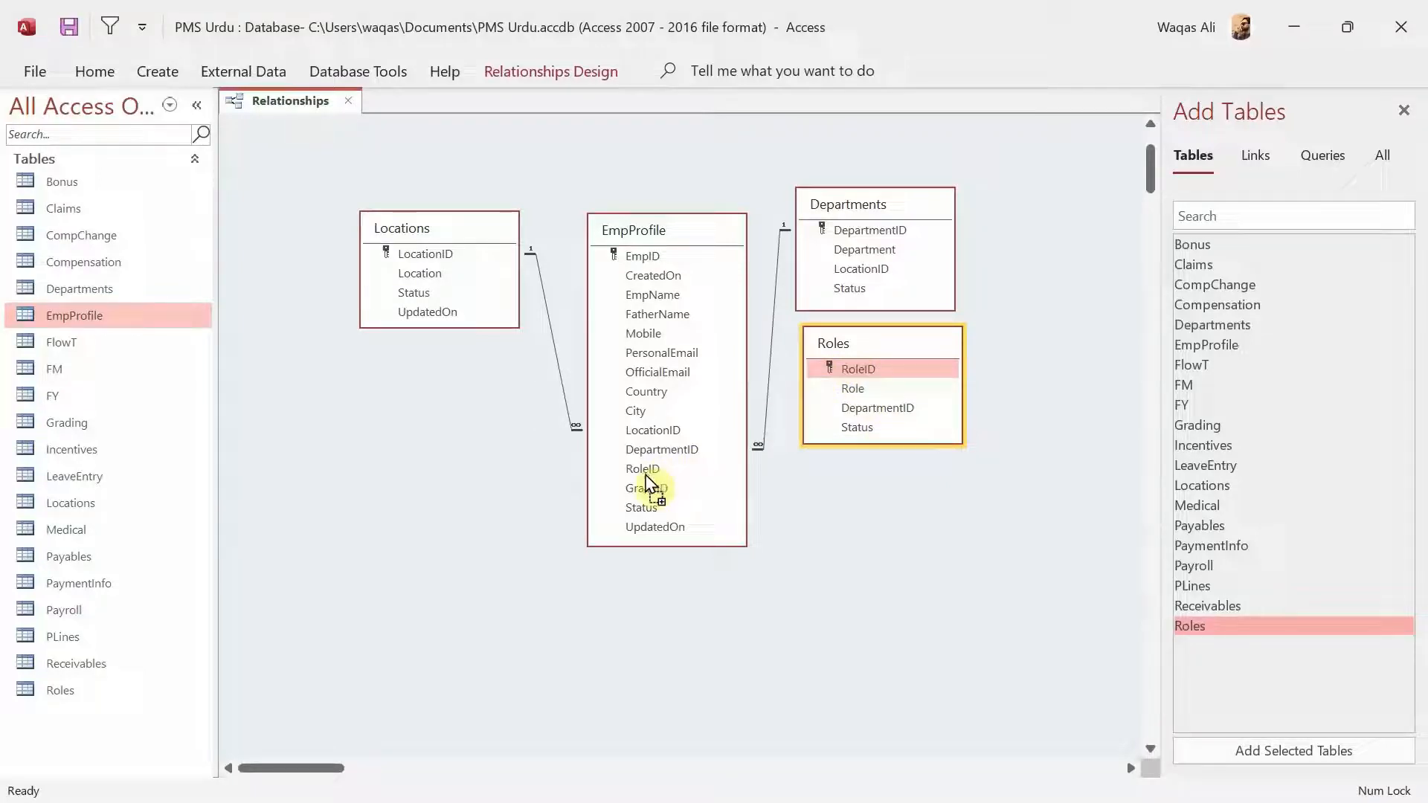
{"action": "left_click", "coordinate": [620, 336]}
{"action": "left_click", "coordinate": [624, 363]}
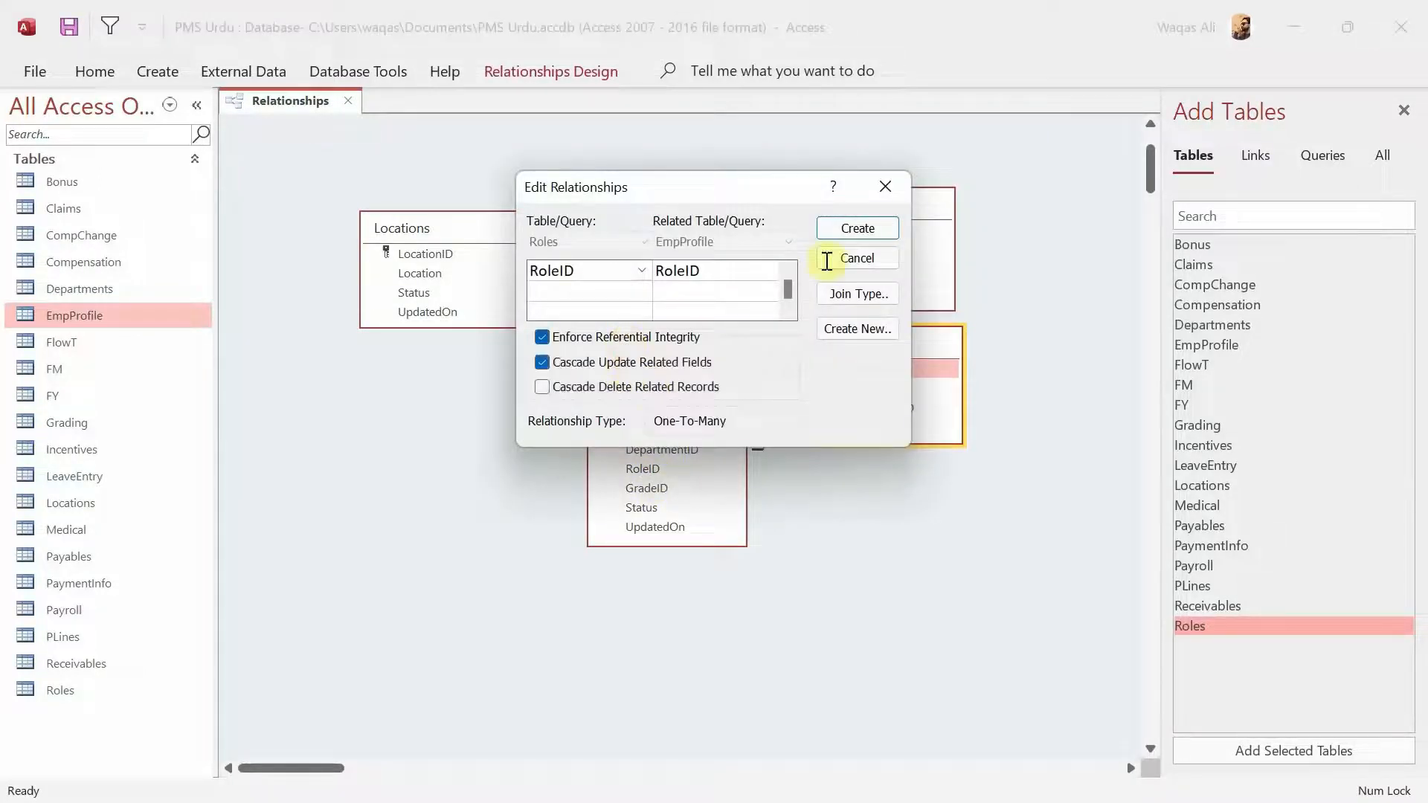
{"action": "left_click", "coordinate": [855, 231]}
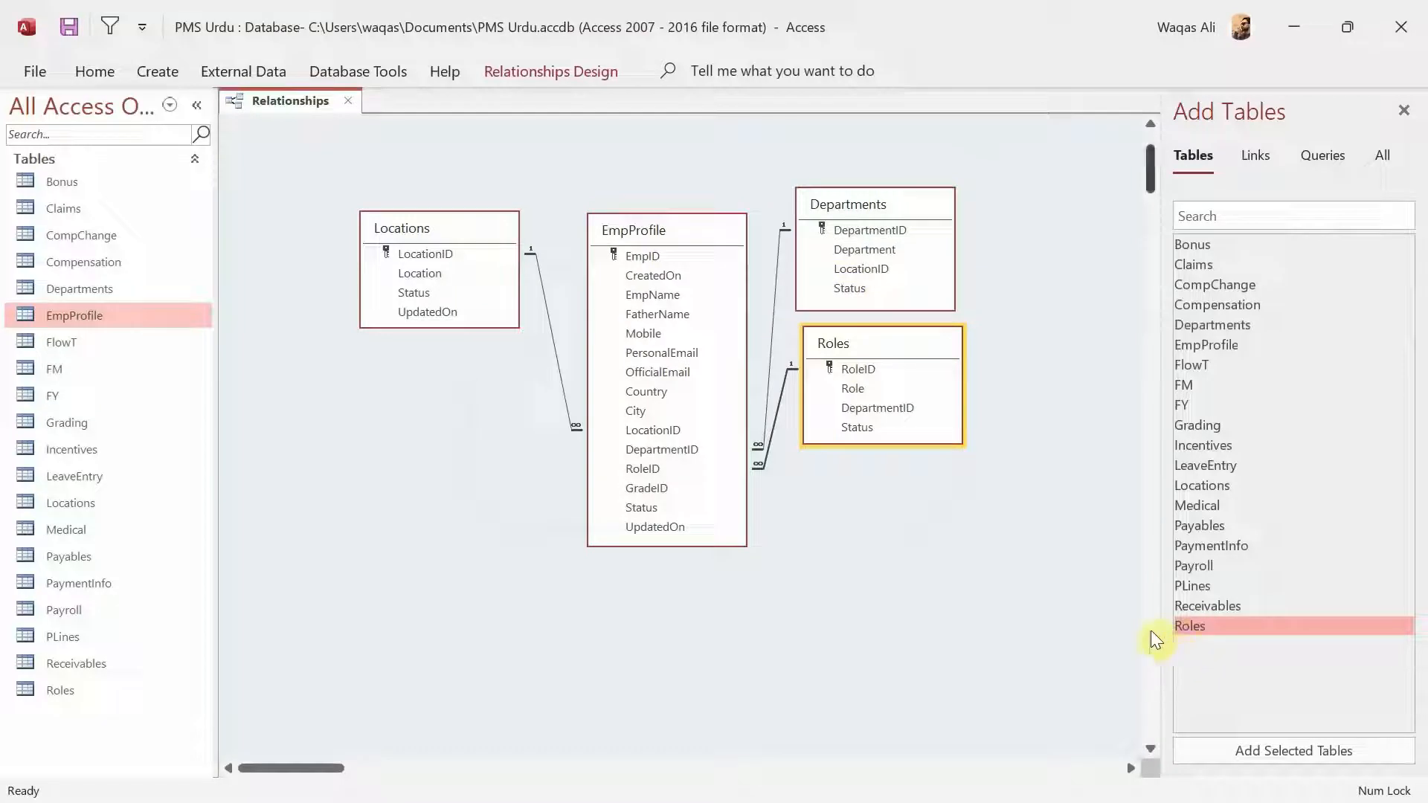
- Add the Grading table below Locations and relate its GradeID to GradeID in EmpProfile, enforcing referential integrity with cascading updates
{"action": "left_click", "coordinate": [645, 487]}
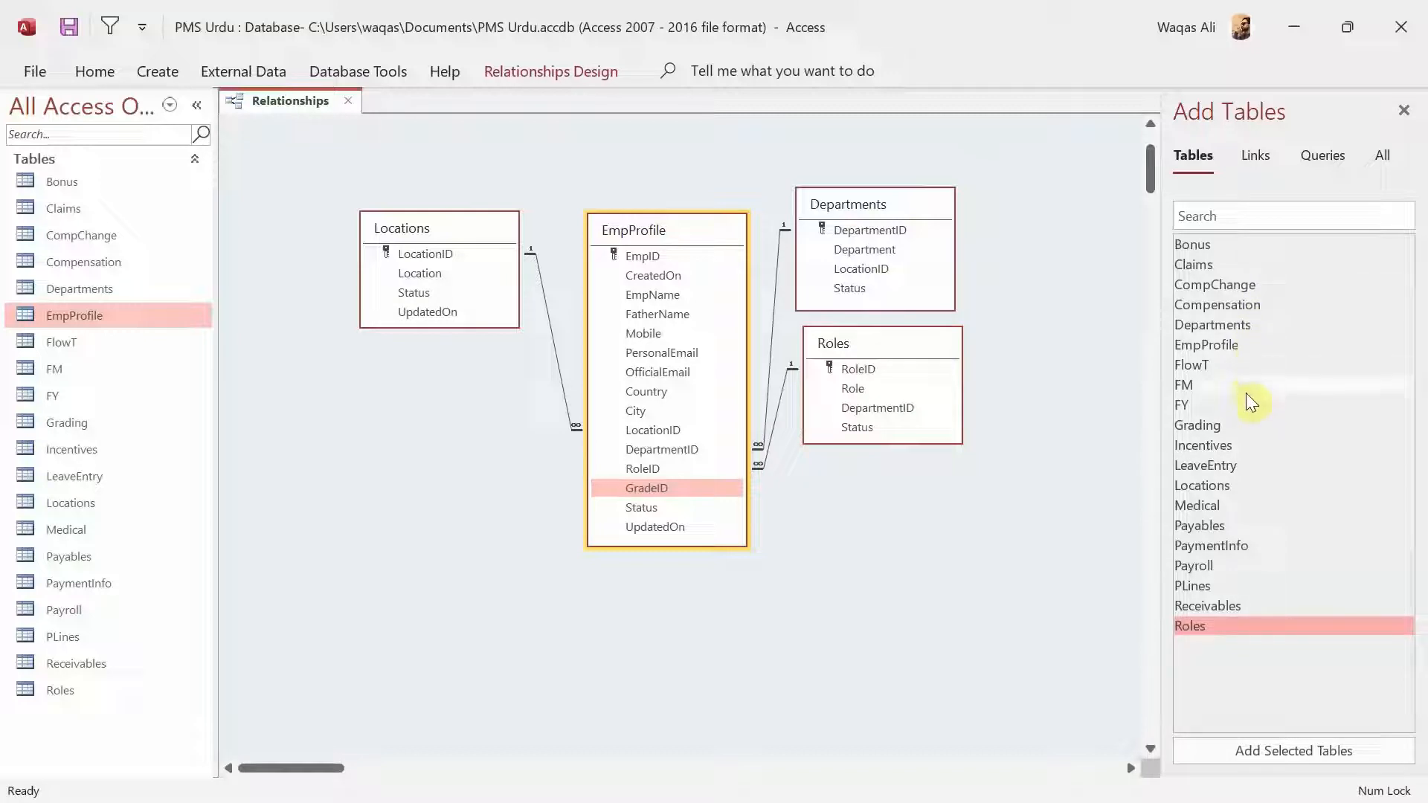
{"action": "left_click_drag", "start_coordinate": [1203, 427], "coordinate": [644, 489]}
{"action": "left_click", "coordinate": [617, 339]}
{"action": "left_click", "coordinate": [607, 361]}
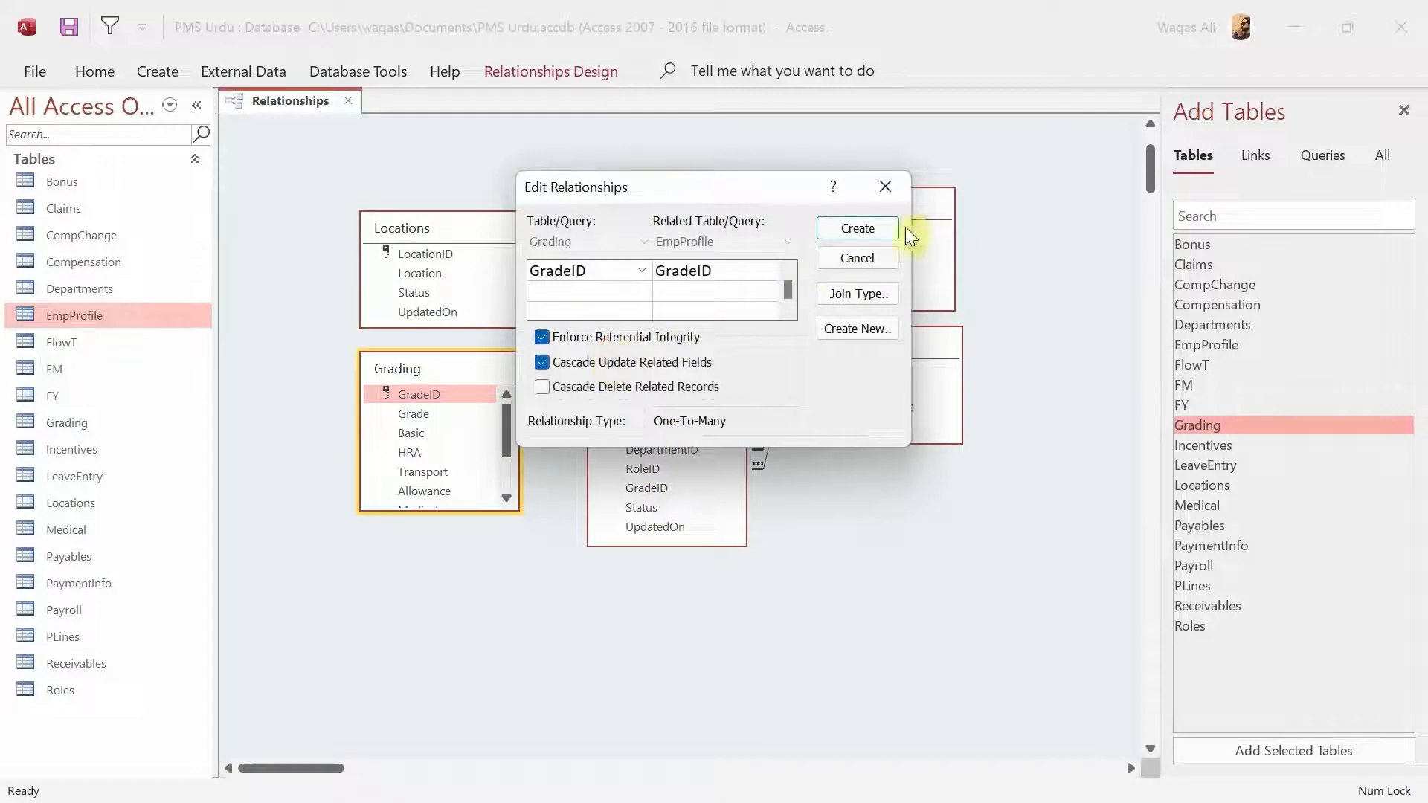
{"action": "left_click", "coordinate": [881, 227]}
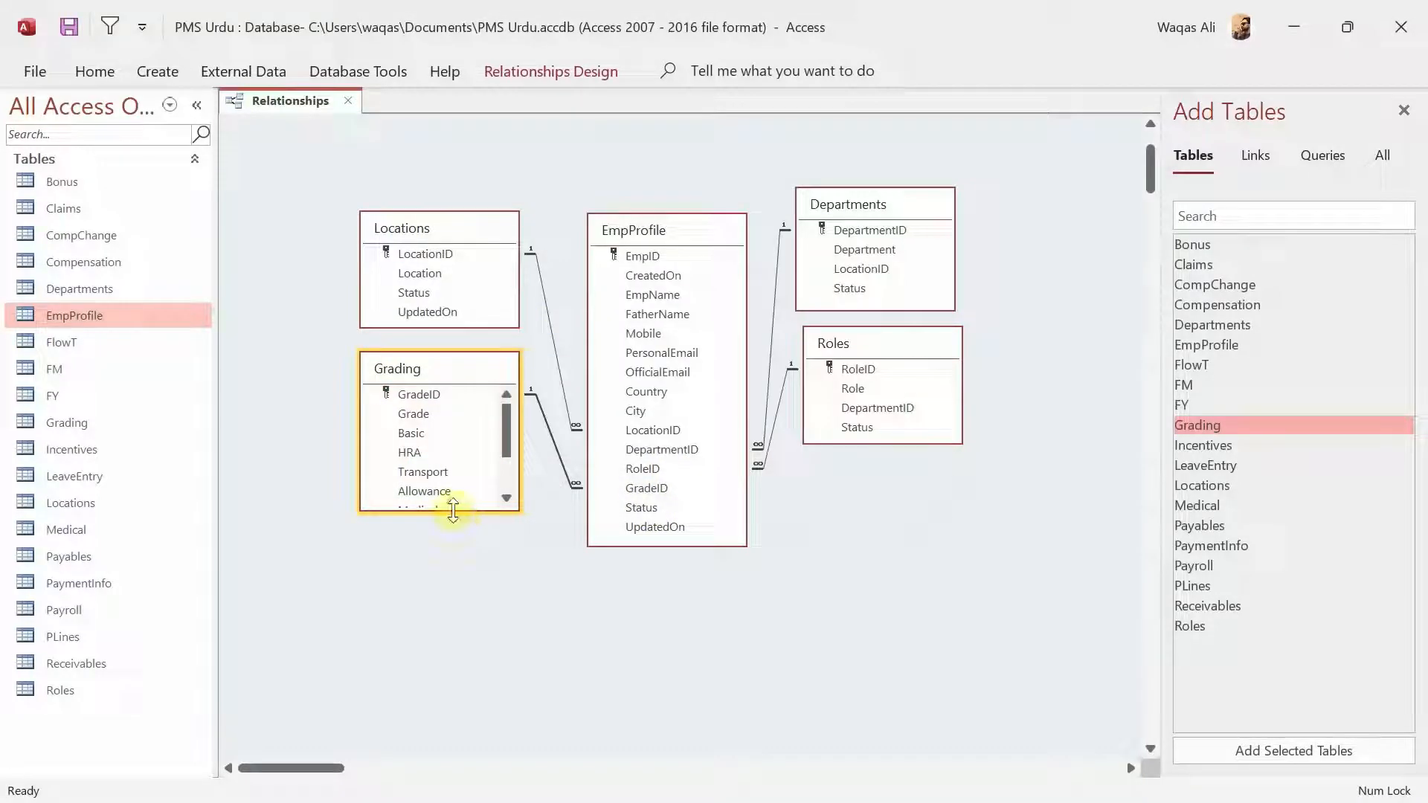
- Lengthen the Grading table's box to fit all its fields down to UpdatedOn
{"action": "left_click_drag", "start_coordinate": [455, 512], "coordinate": [471, 477]}
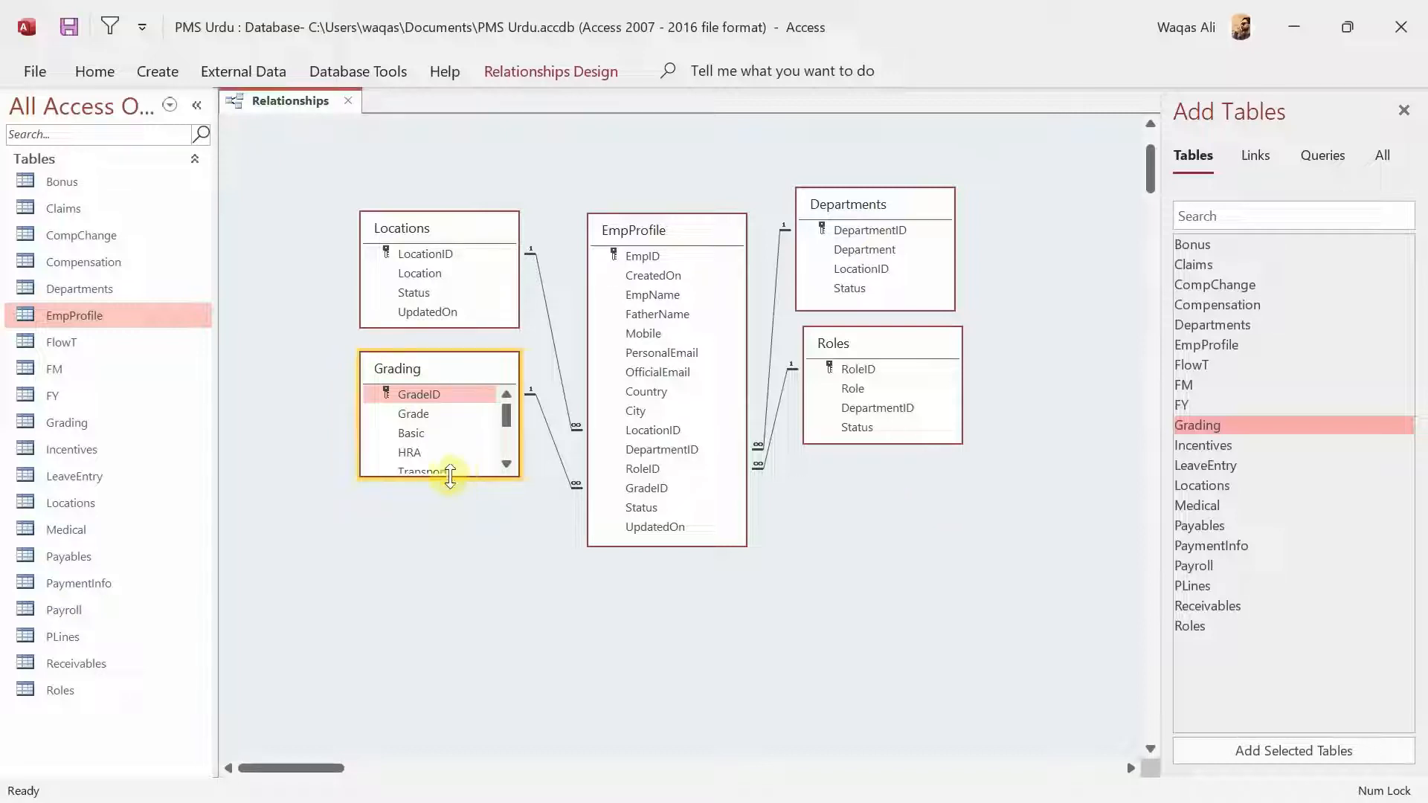
{"action": "left_click_drag", "start_coordinate": [453, 478], "coordinate": [449, 593]}
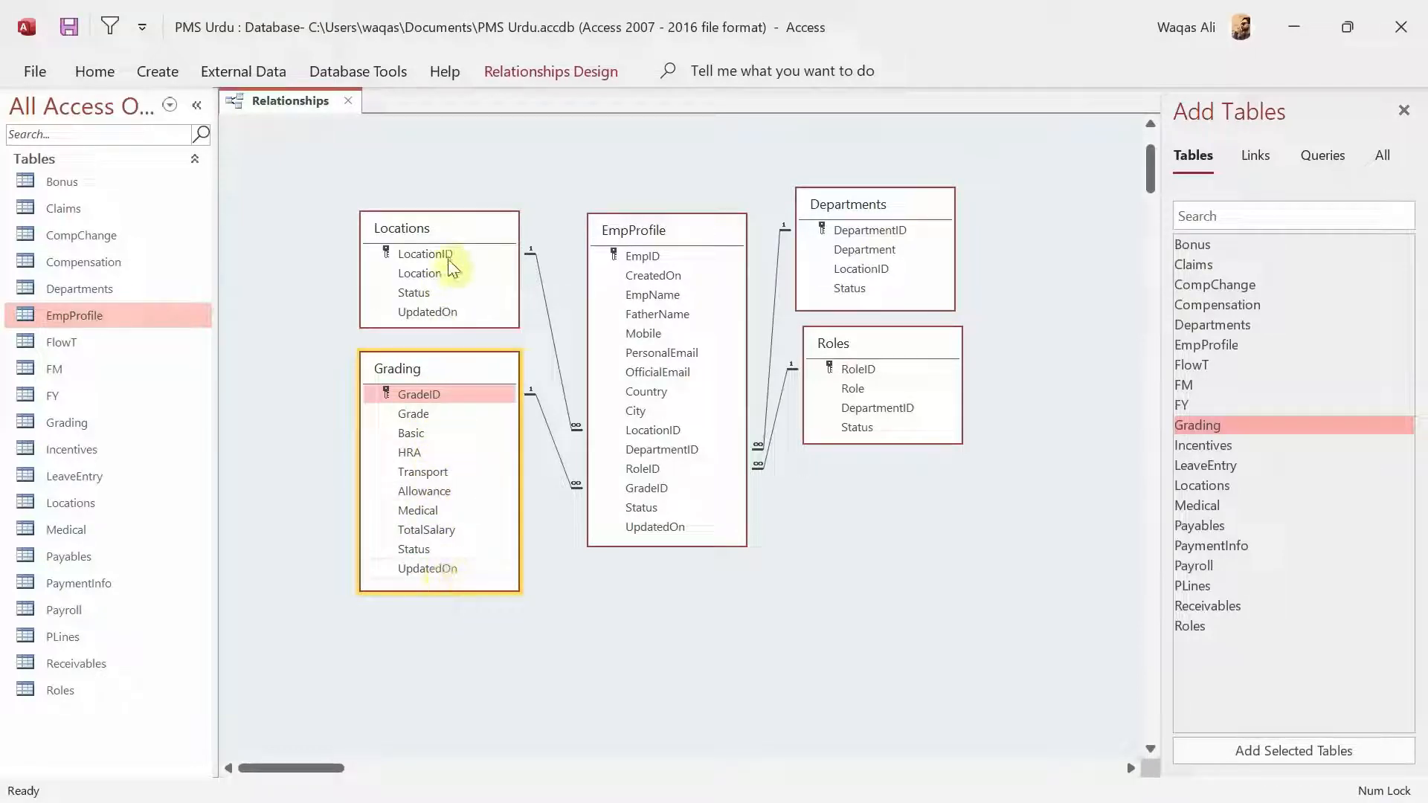
- Relate LocationID in Departments to LocationID in Locations, enforcing referential integrity with cascading updates of related fields
{"action": "left_click", "coordinate": [867, 272]}
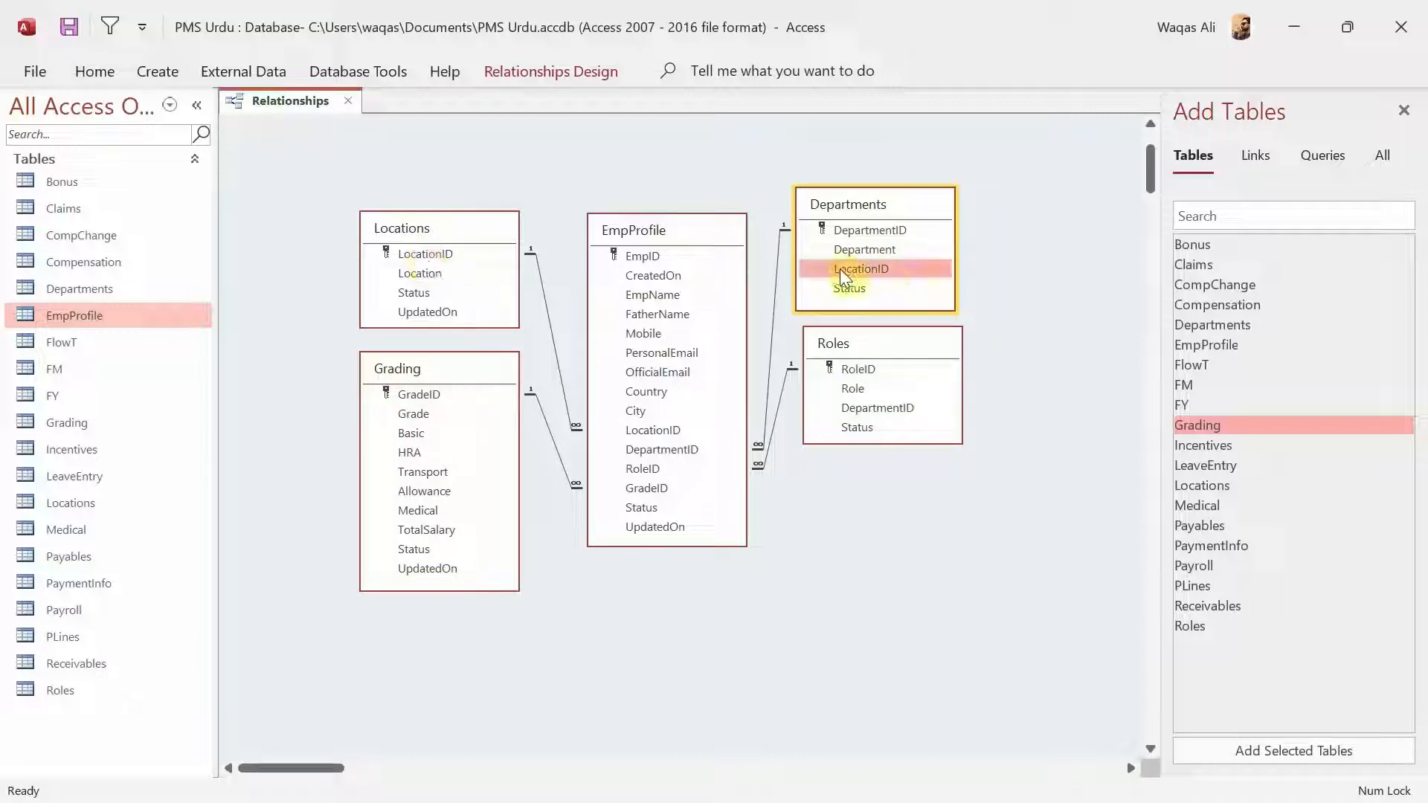
{"action": "left_click_drag", "start_coordinate": [841, 269], "coordinate": [425, 255]}
{"action": "left_click", "coordinate": [569, 337]}
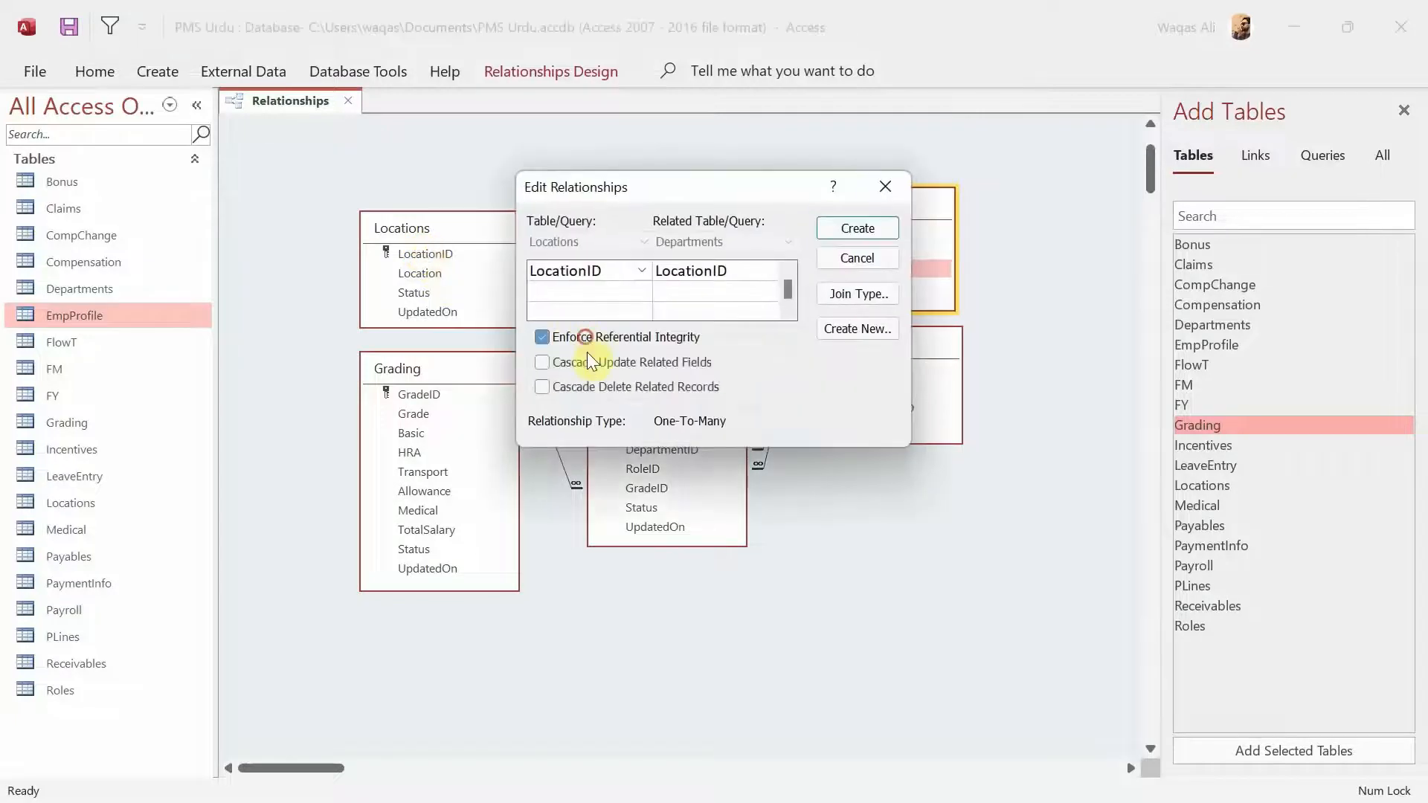
{"action": "left_click", "coordinate": [840, 230]}
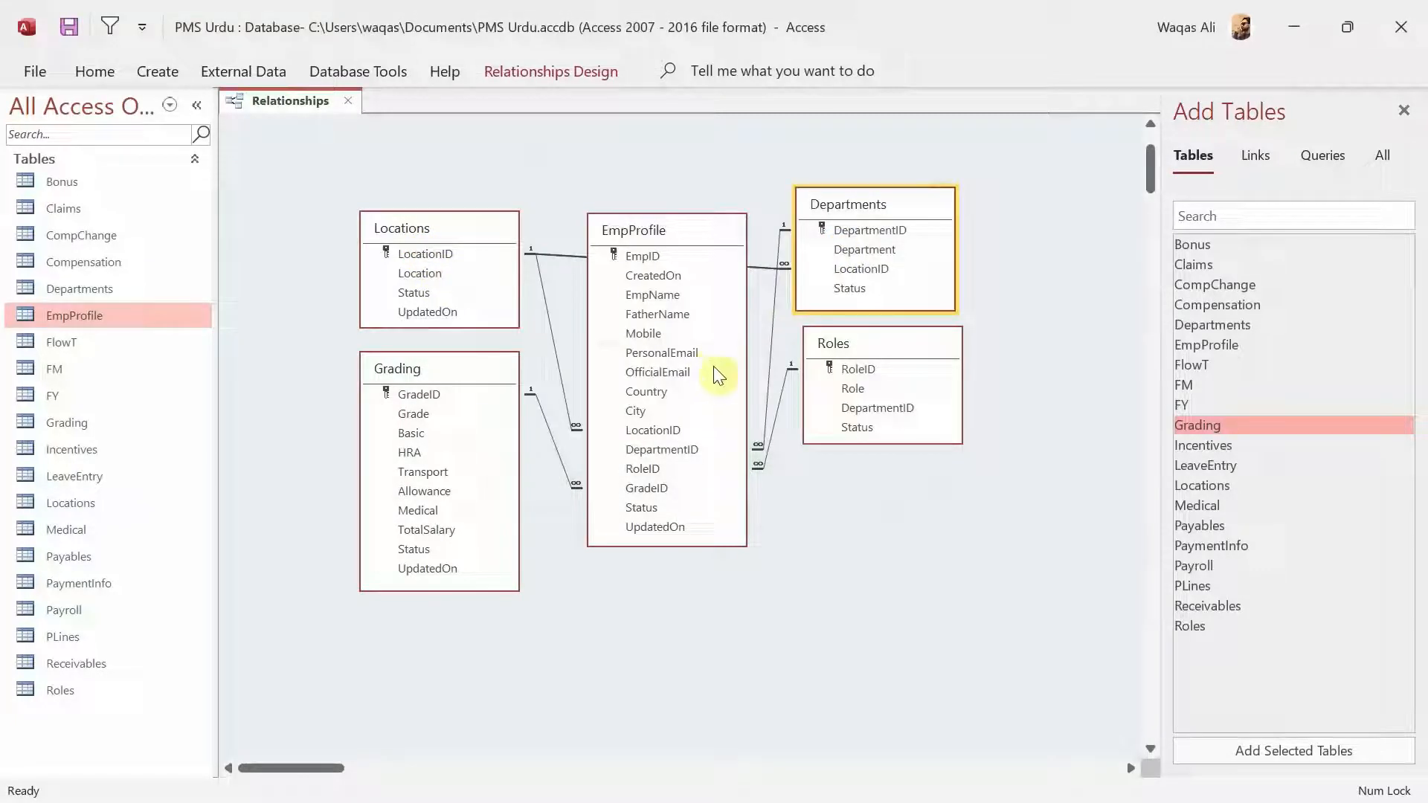
{"action": "double_click", "coordinate": [562, 254]}
{"action": "left_click", "coordinate": [542, 362]}
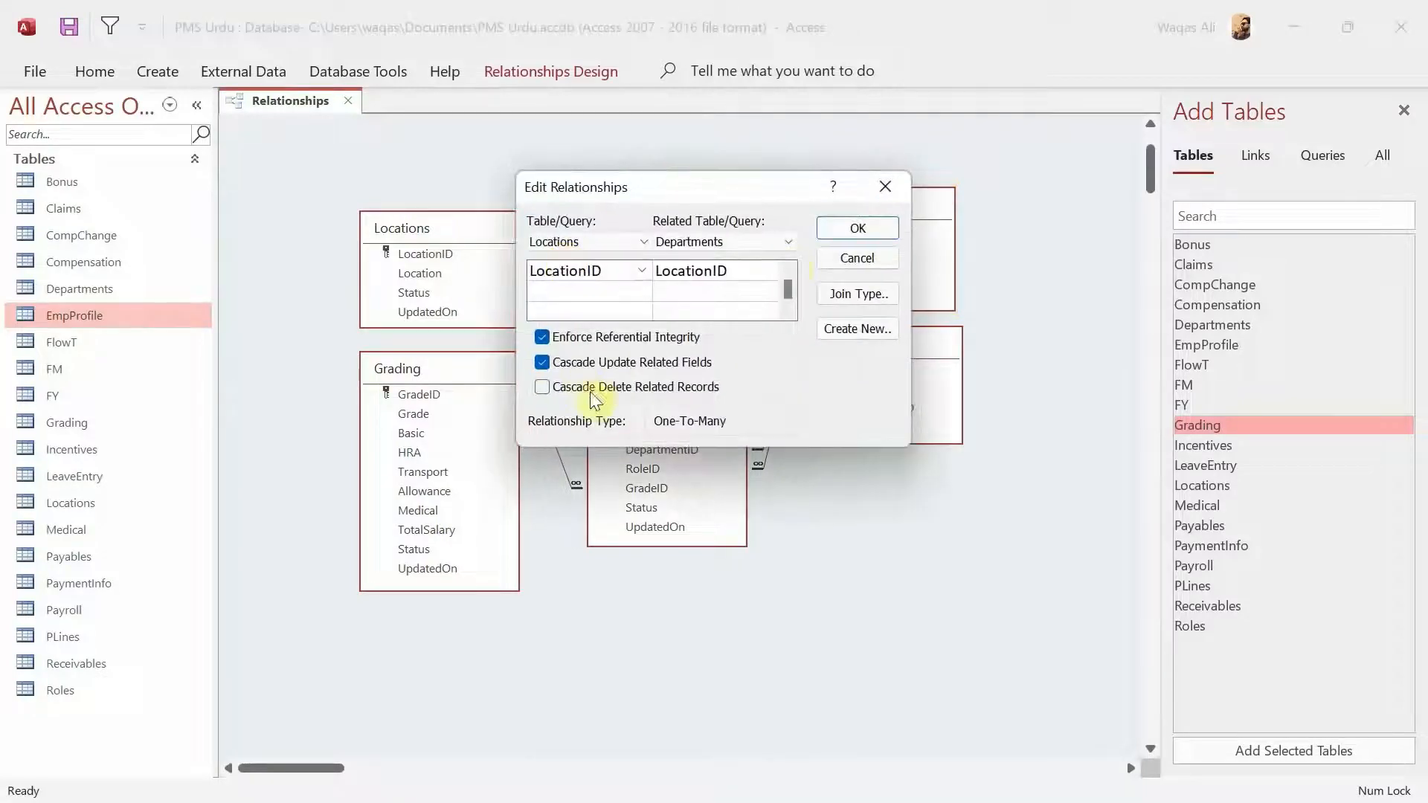
{"action": "left_click", "coordinate": [853, 231]}
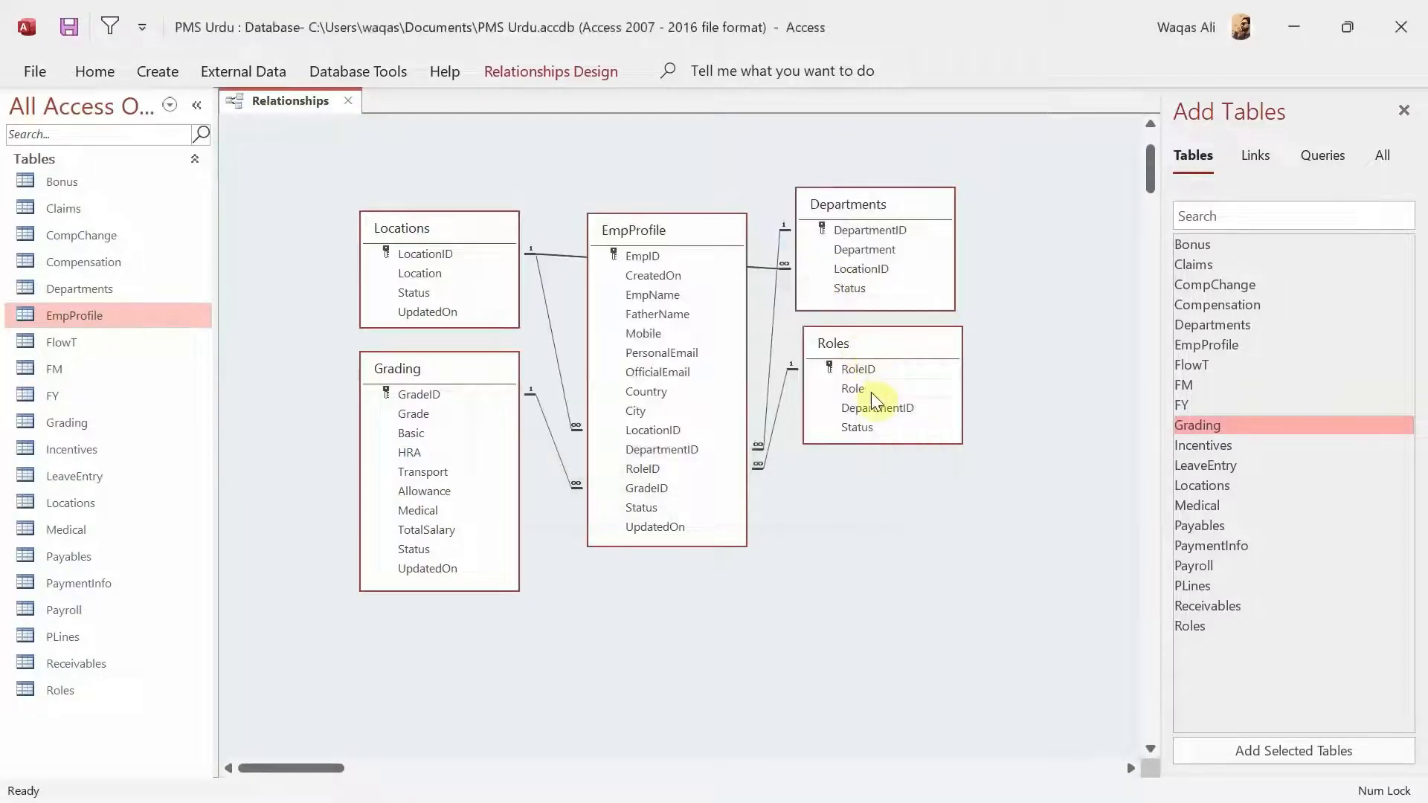
- Relate DepartmentID in Roles to DepartmentID in Departments, enforcing referential integrity with cascading updates of related fields
{"action": "left_click_drag", "start_coordinate": [868, 407], "coordinate": [865, 231]}
{"action": "left_click", "coordinate": [619, 339]}
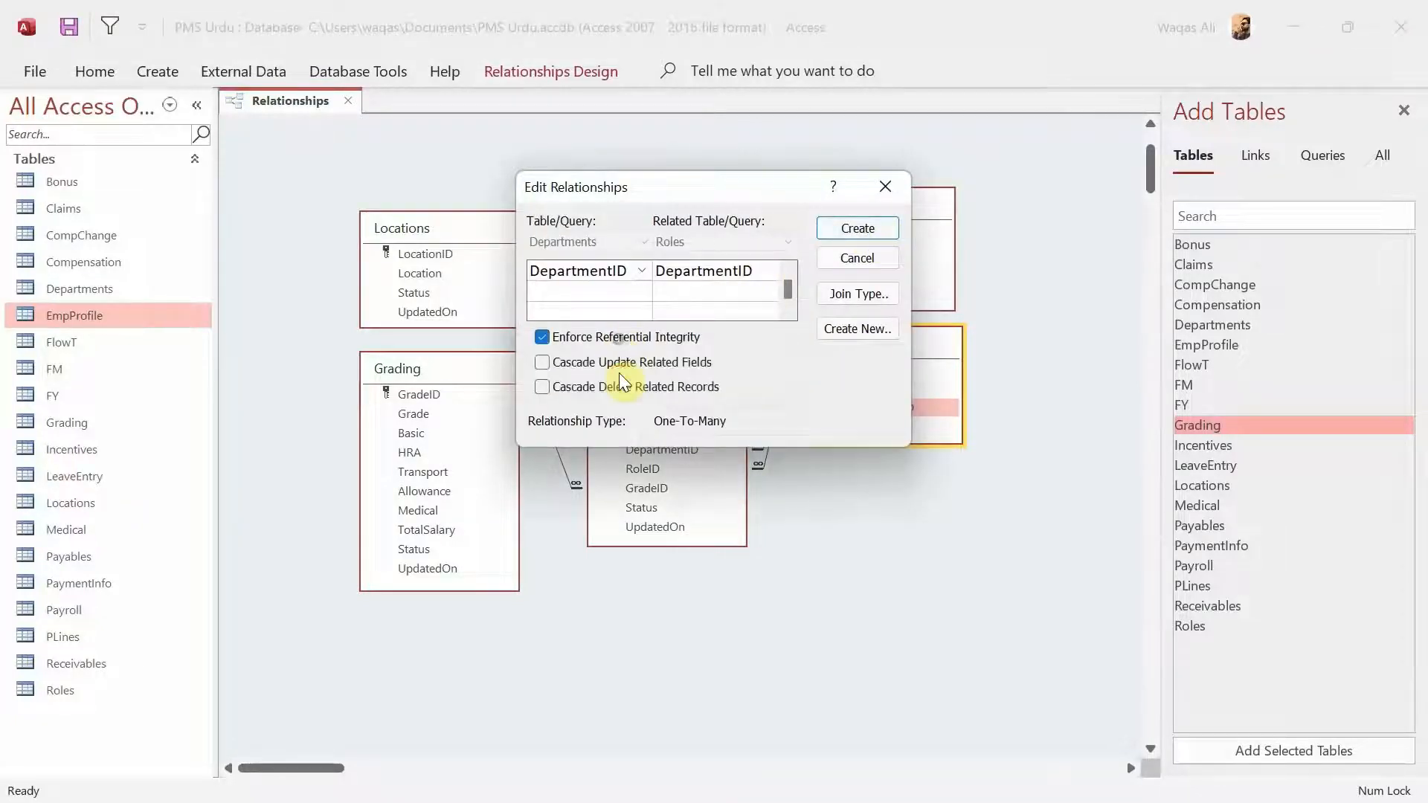
{"action": "left_click", "coordinate": [620, 366]}
{"action": "left_click", "coordinate": [874, 226]}
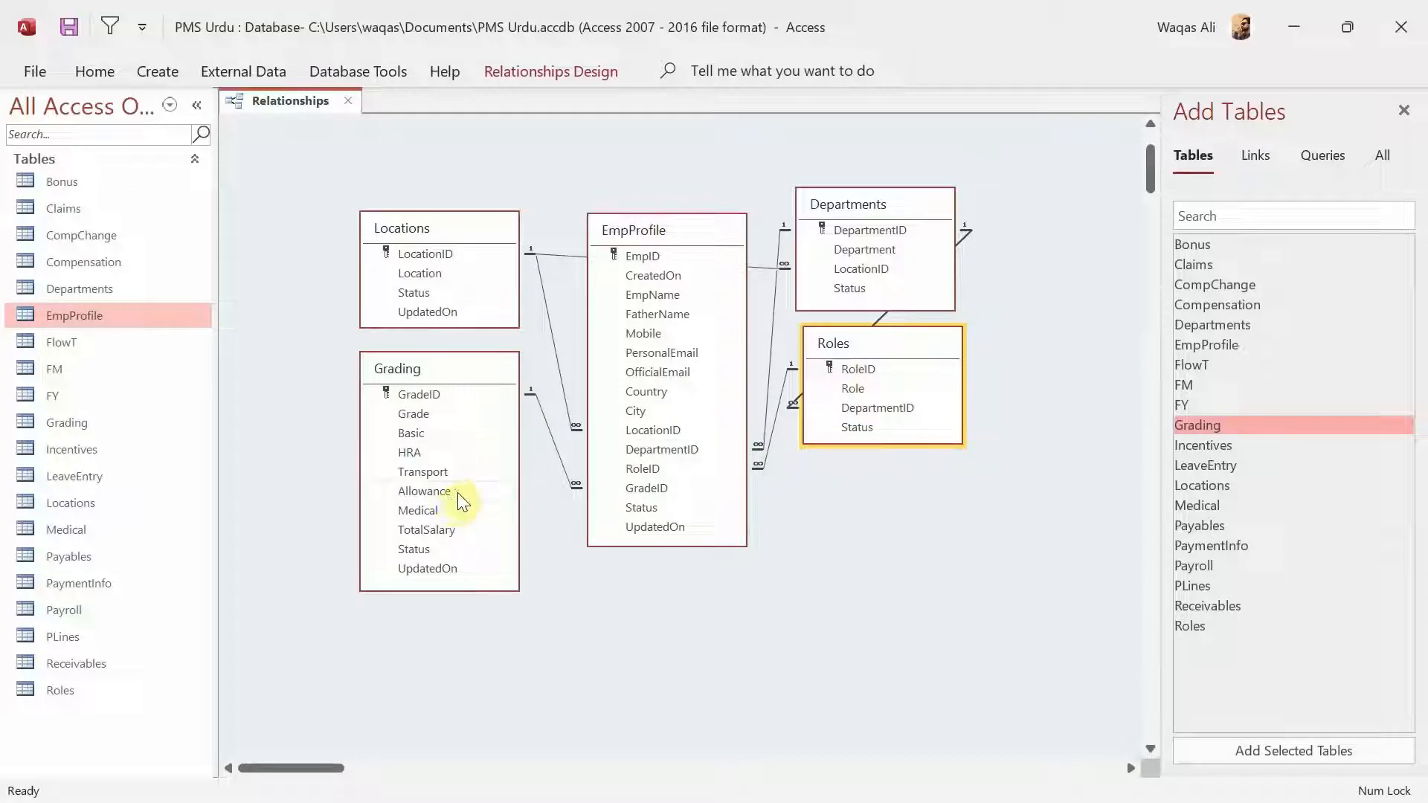
- Shorten the Grading box to fields down to Allowance, and place a narrowed Bonus table to the left of Locations
{"action": "left_click_drag", "start_coordinate": [431, 591], "coordinate": [441, 504]}
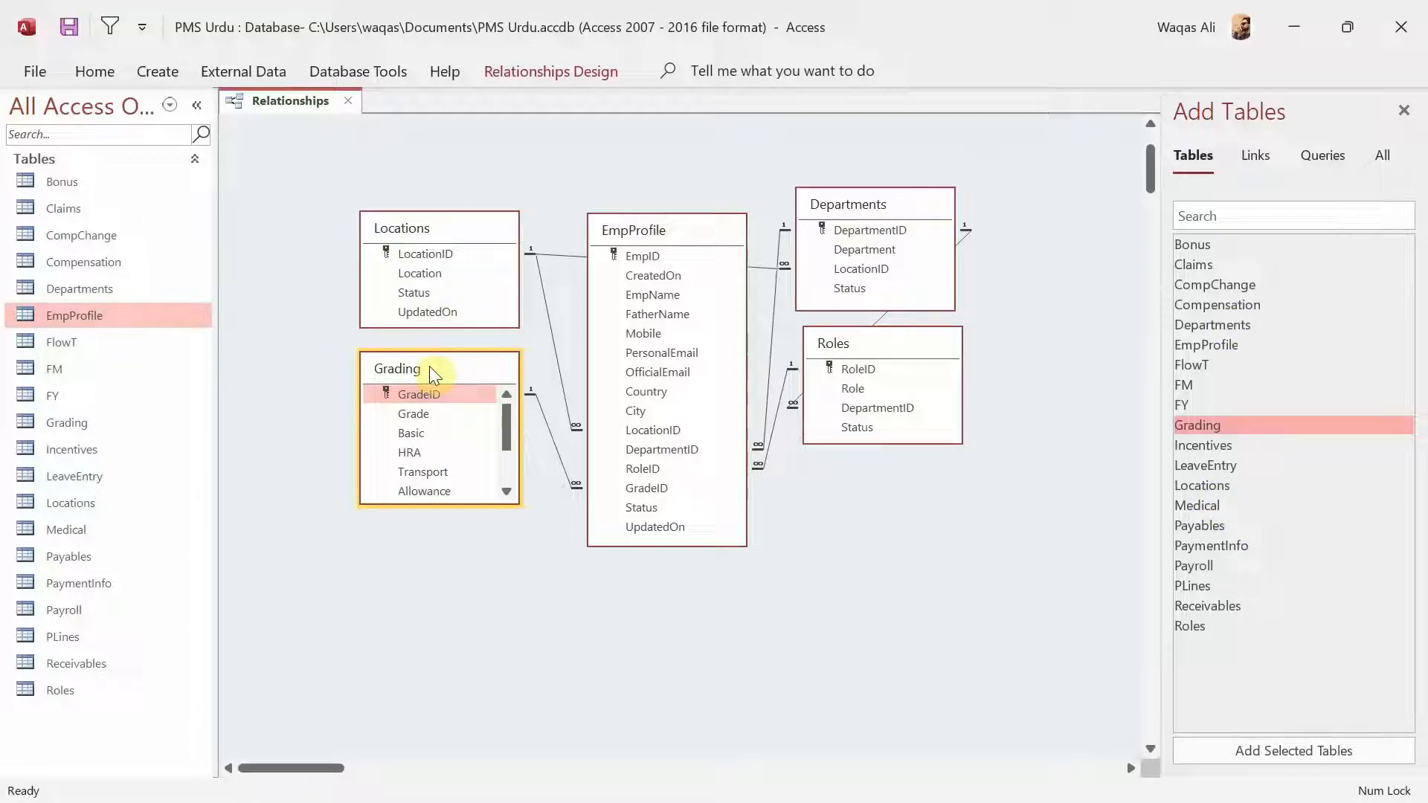
{"action": "left_click", "coordinate": [1212, 247]}
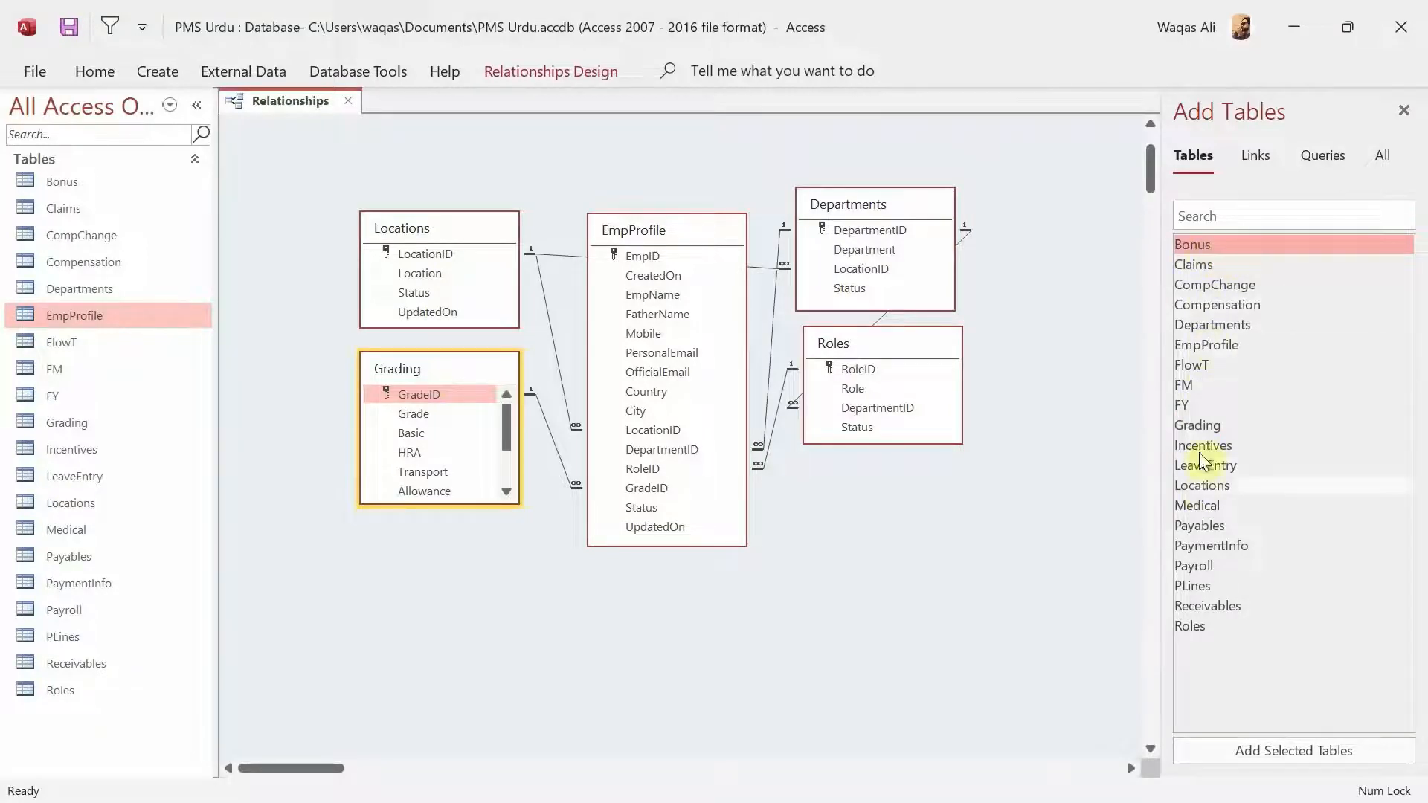
{"action": "left_click_drag", "start_coordinate": [1193, 247], "coordinate": [252, 145]}
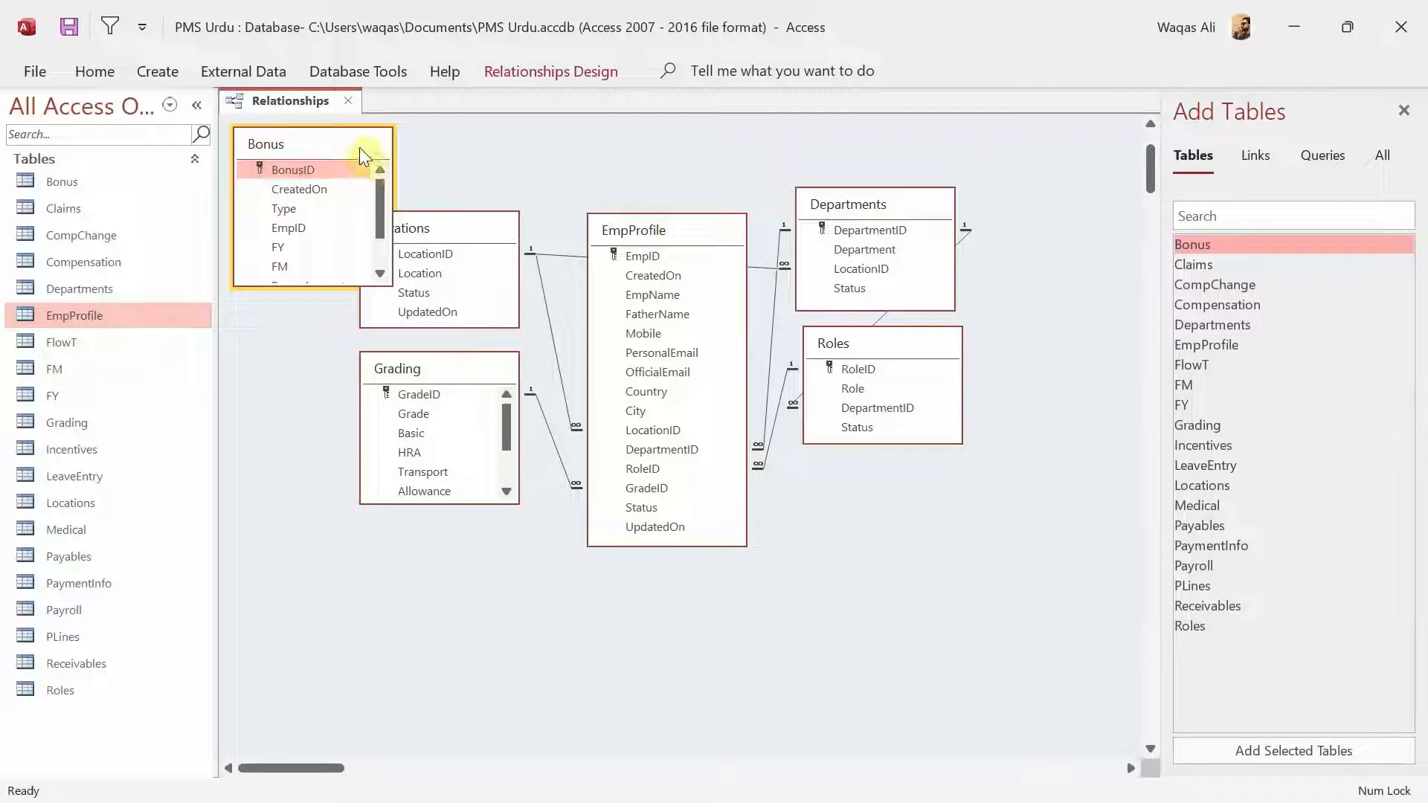
{"action": "left_click_drag", "start_coordinate": [359, 147], "coordinate": [333, 202]}
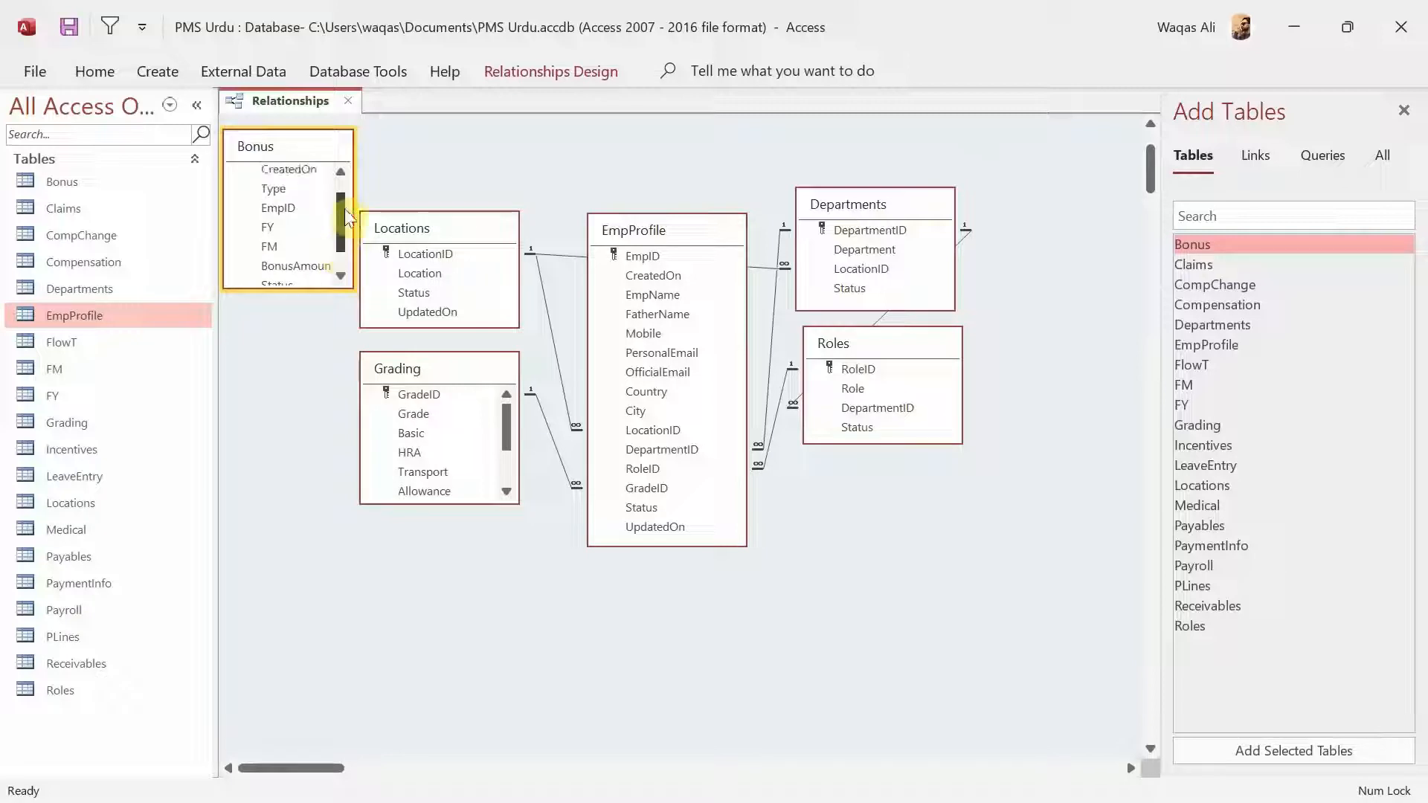
- Relate EmpID in Bonus to EmpID in EmpProfile, enforcing referential integrity with cascading updates of related fields
{"action": "left_click", "coordinate": [276, 229]}
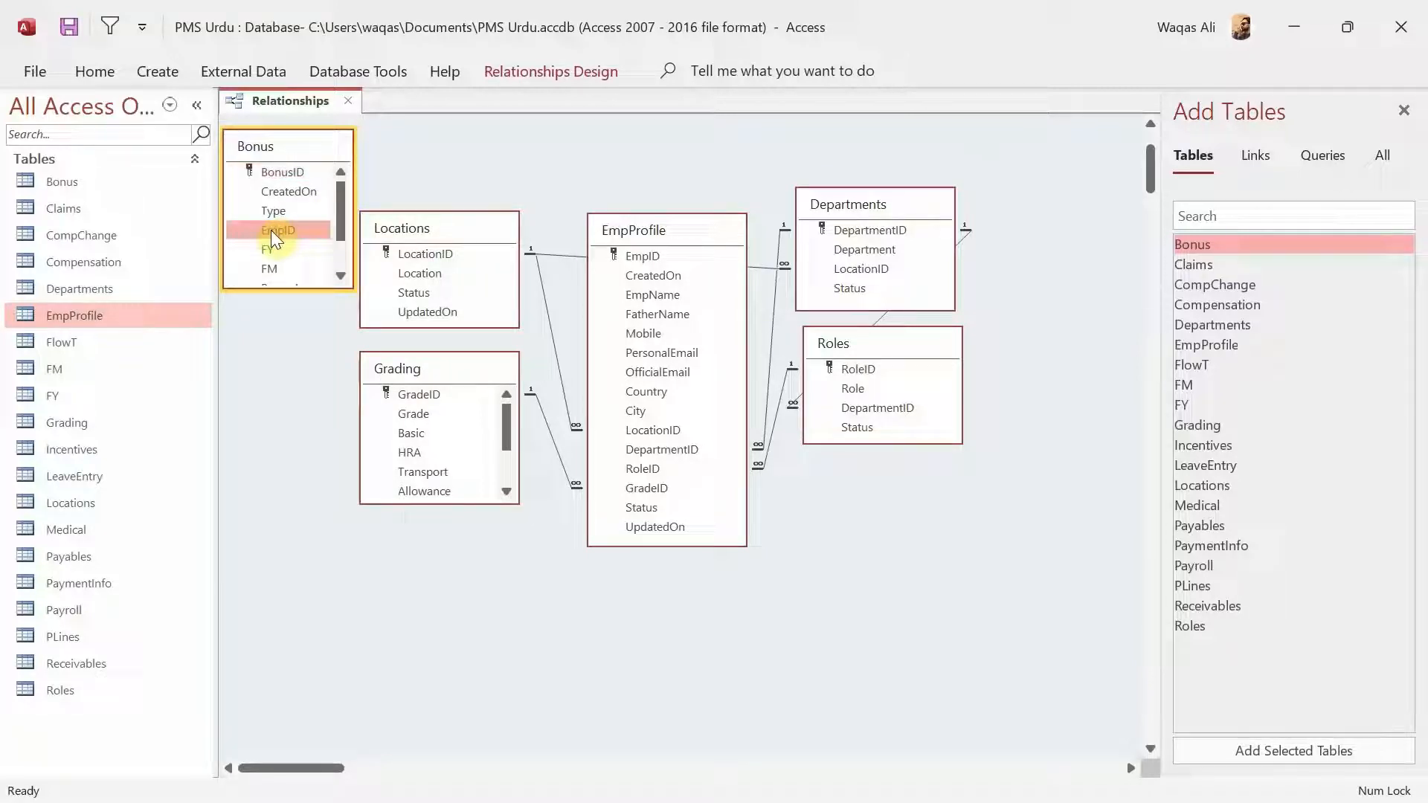
{"action": "left_click_drag", "start_coordinate": [270, 230], "coordinate": [634, 255]}
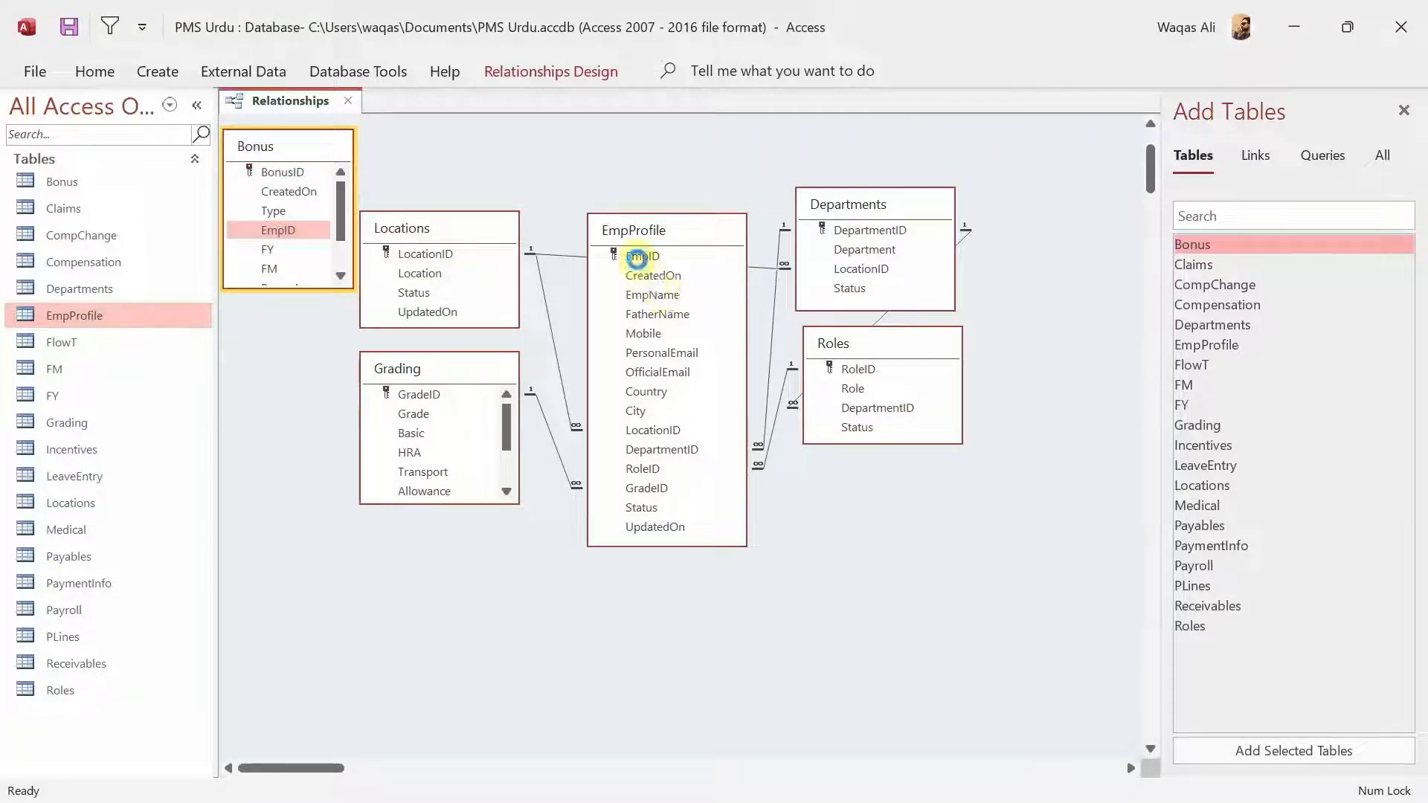
{"action": "left_click", "coordinate": [614, 337]}
{"action": "left_click", "coordinate": [618, 363]}
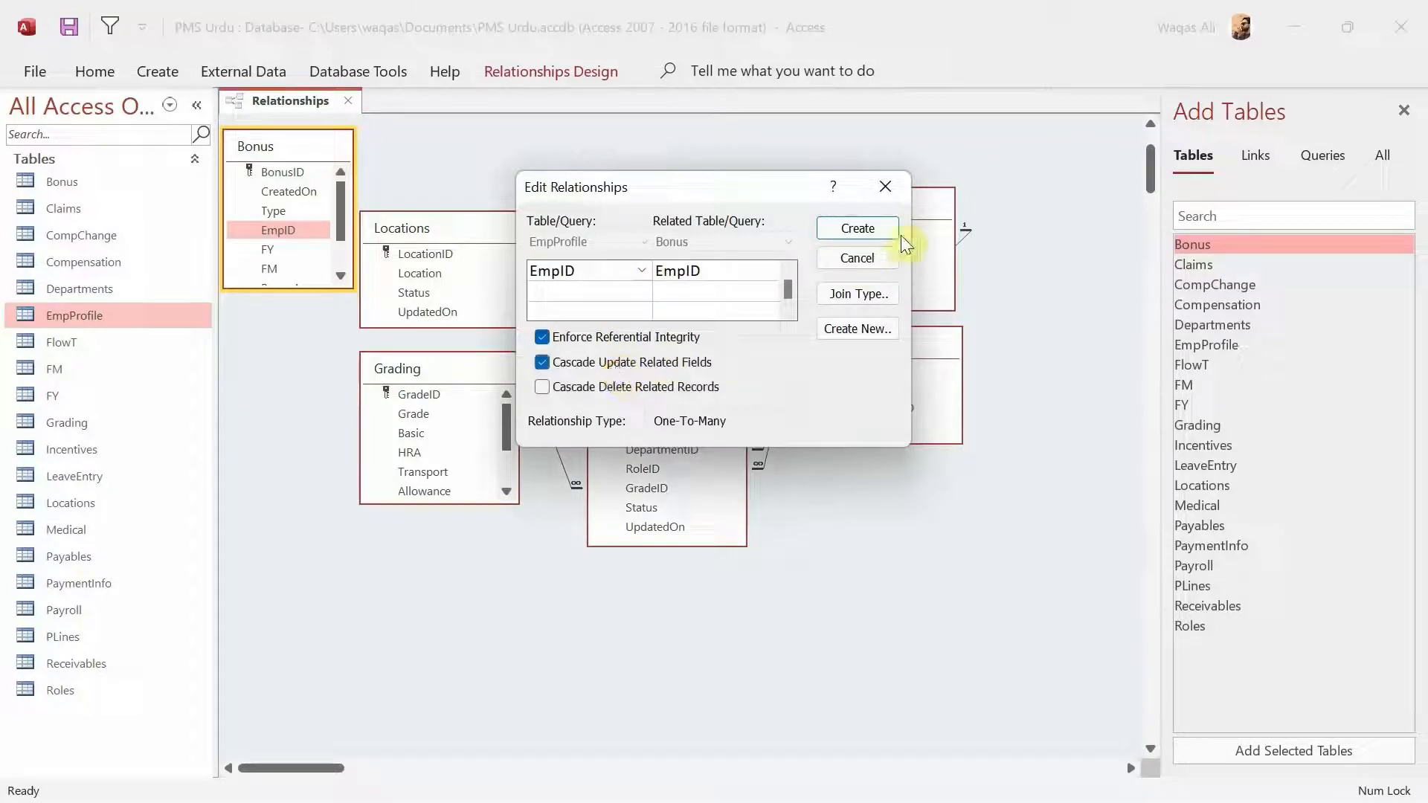
{"action": "left_click", "coordinate": [863, 229]}
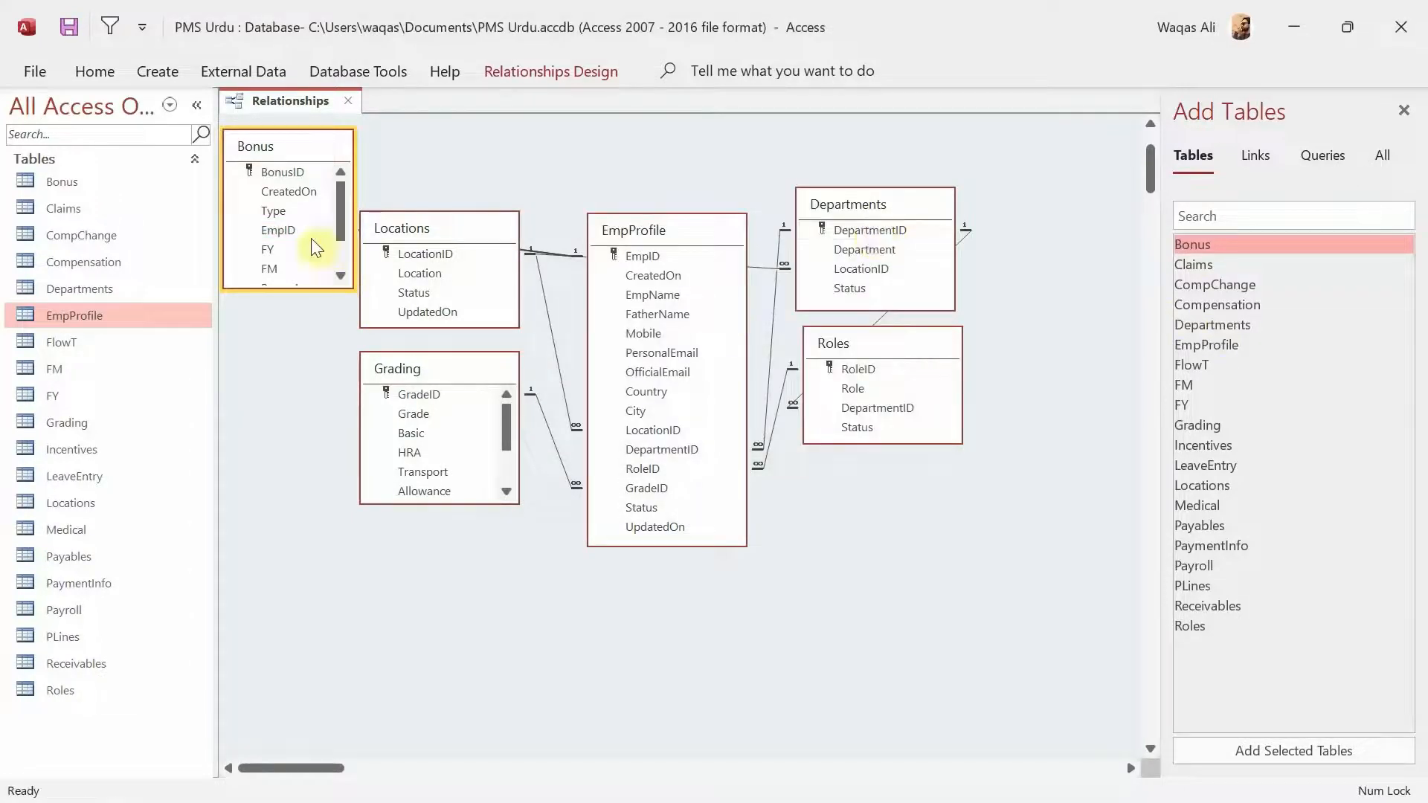
- Review the remaining fields of Bonus and add the FM table below Roles
{"action": "left_click_drag", "start_coordinate": [337, 220], "coordinate": [337, 232]}
{"action": "mouse_move", "coordinate": [337, 240]}
{"action": "left_mouse_down"}
{"action": "mouse_move", "coordinate": [340, 220]}
{"action": "mouse_move", "coordinate": [334, 242]}
{"action": "left_mouse_up"}
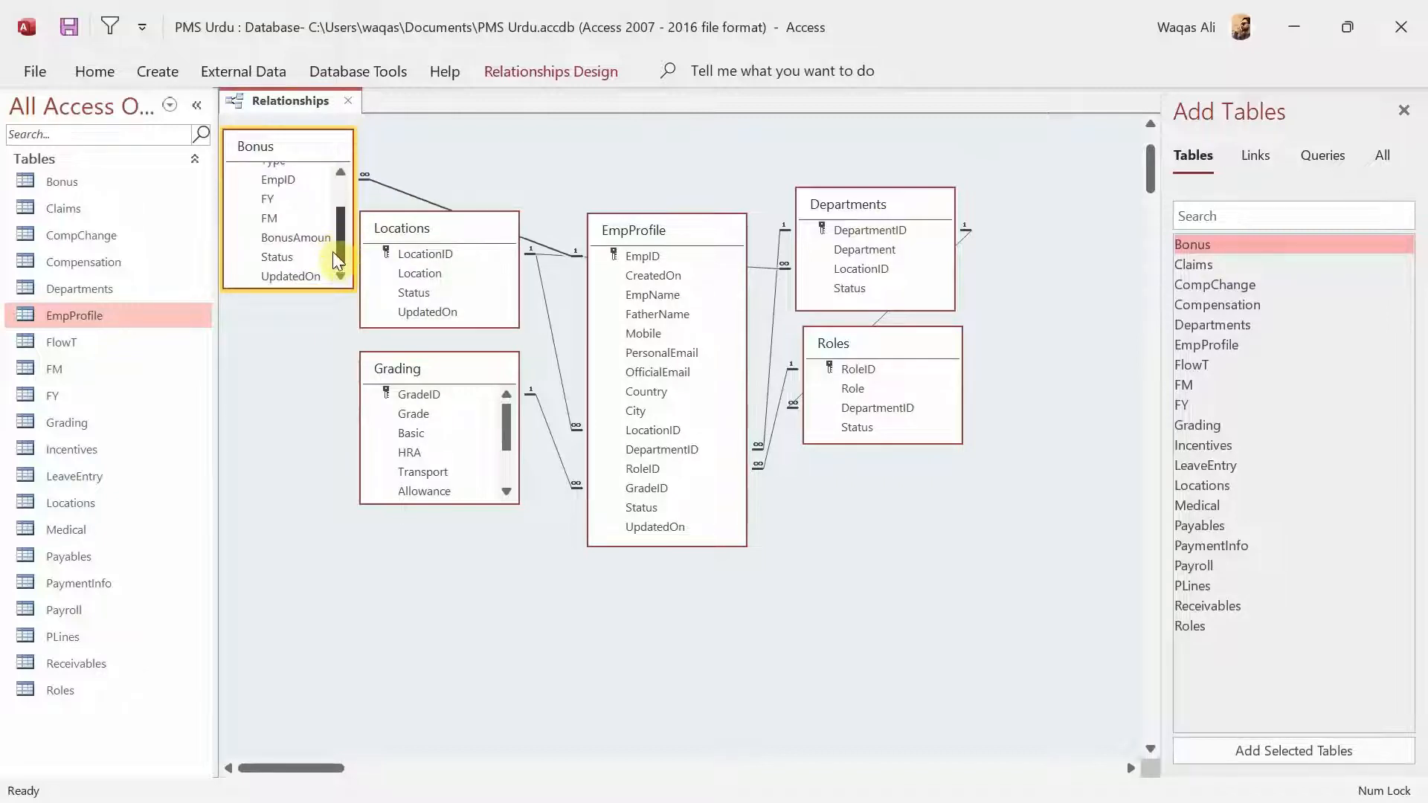
{"action": "left_click", "coordinate": [274, 209]}
{"action": "left_click", "coordinate": [276, 217]}
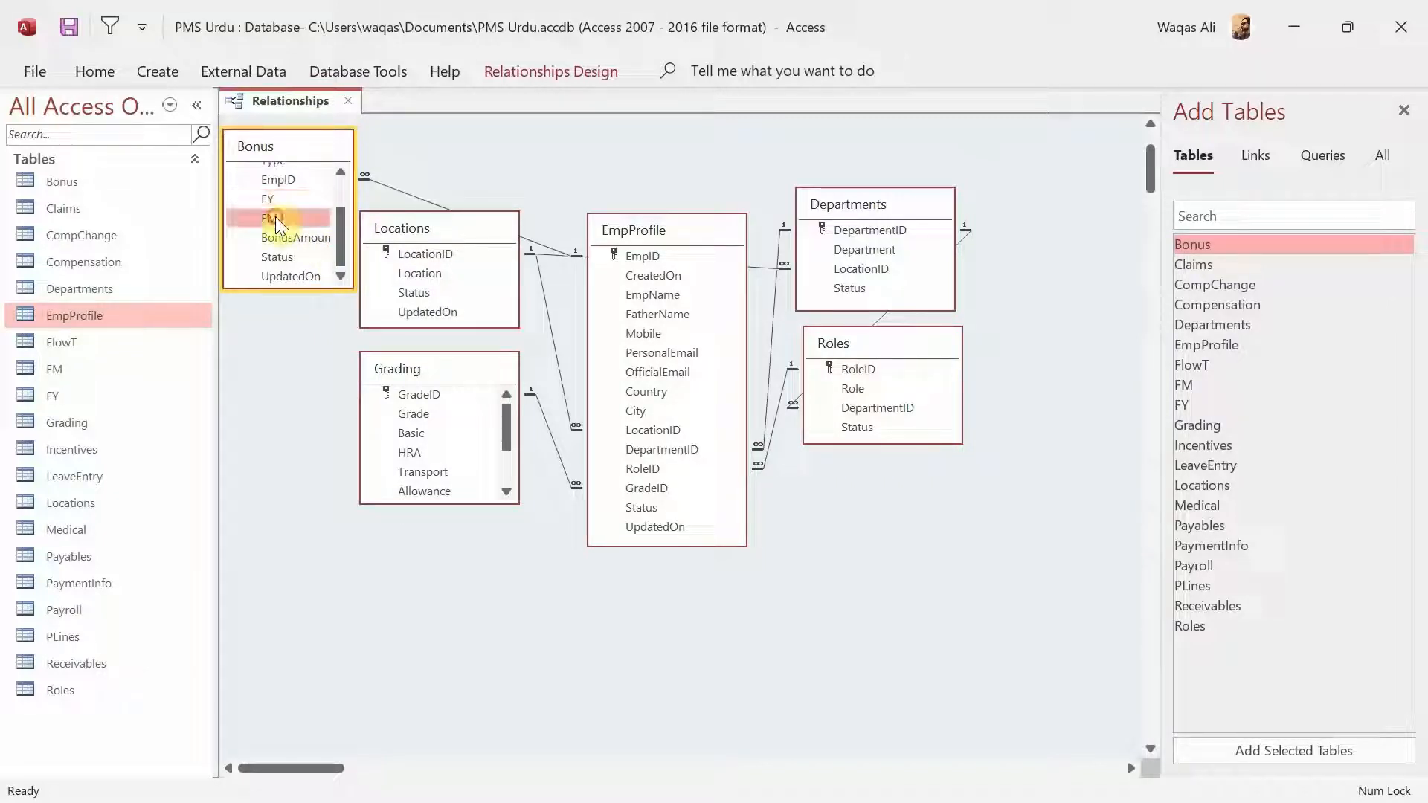
{"action": "left_click", "coordinate": [1184, 385]}
{"action": "double_click", "coordinate": [1185, 385]}
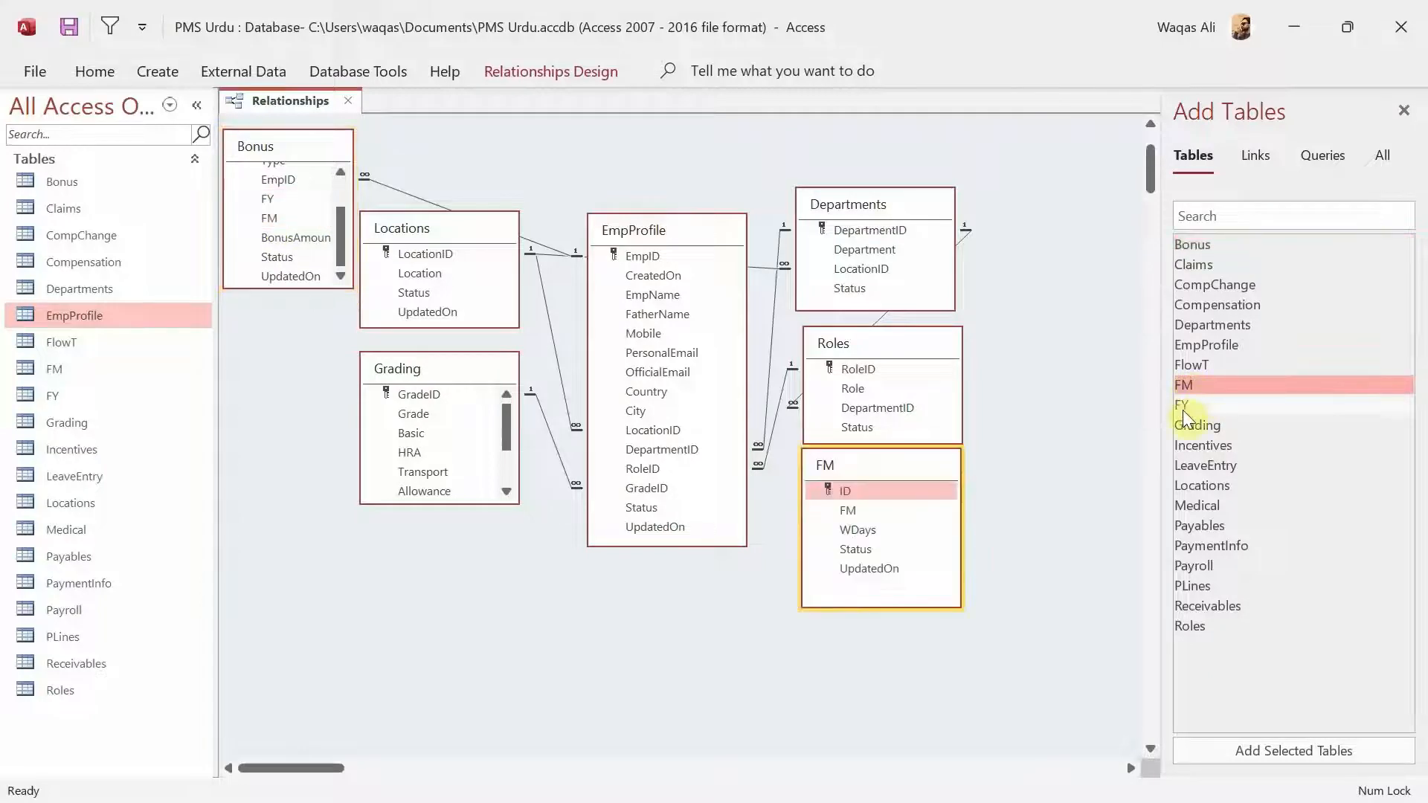
- Add the FY table, shrink its box to fit its two fields and place it below Bonus
{"action": "double_click", "coordinate": [1182, 404]}
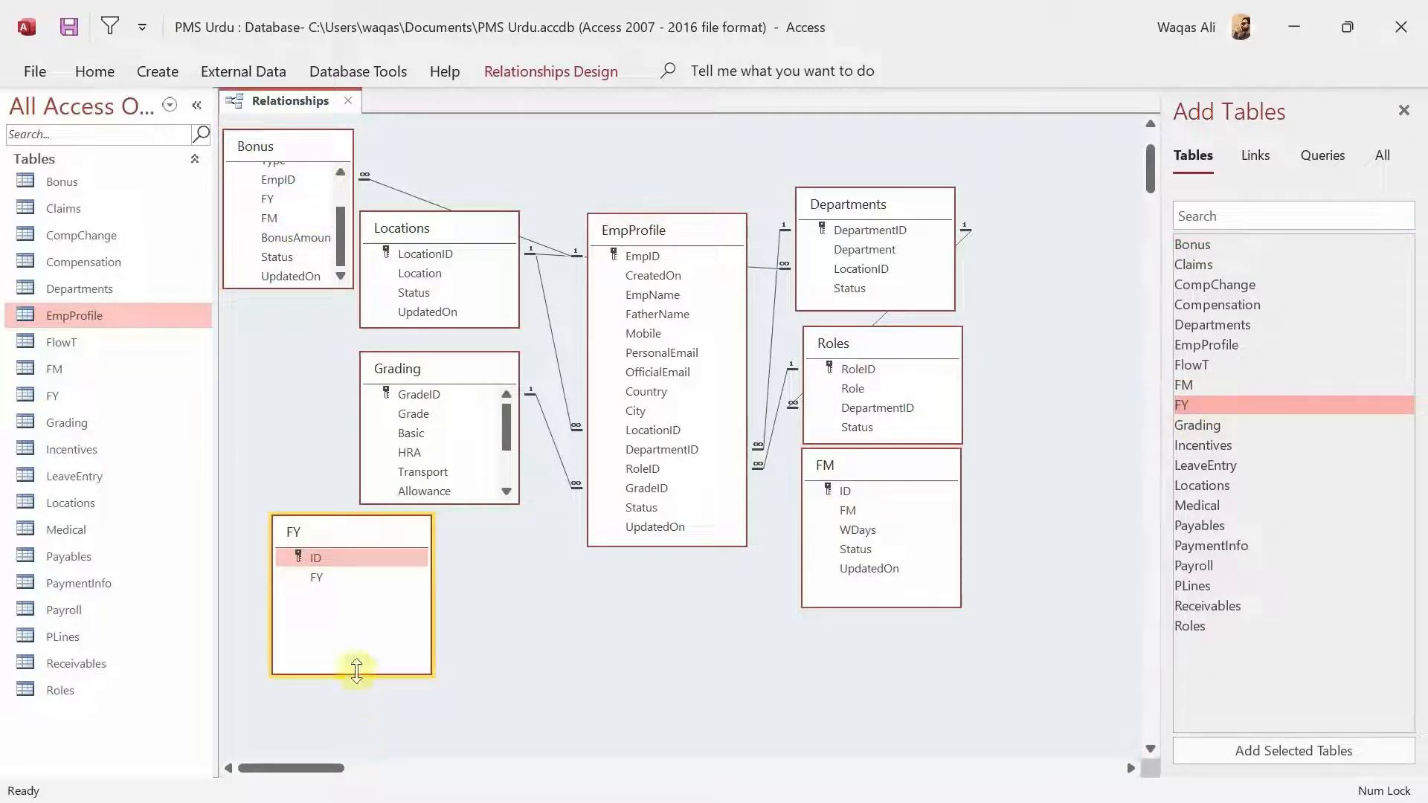
{"action": "left_click_drag", "start_coordinate": [356, 672], "coordinate": [357, 597]}
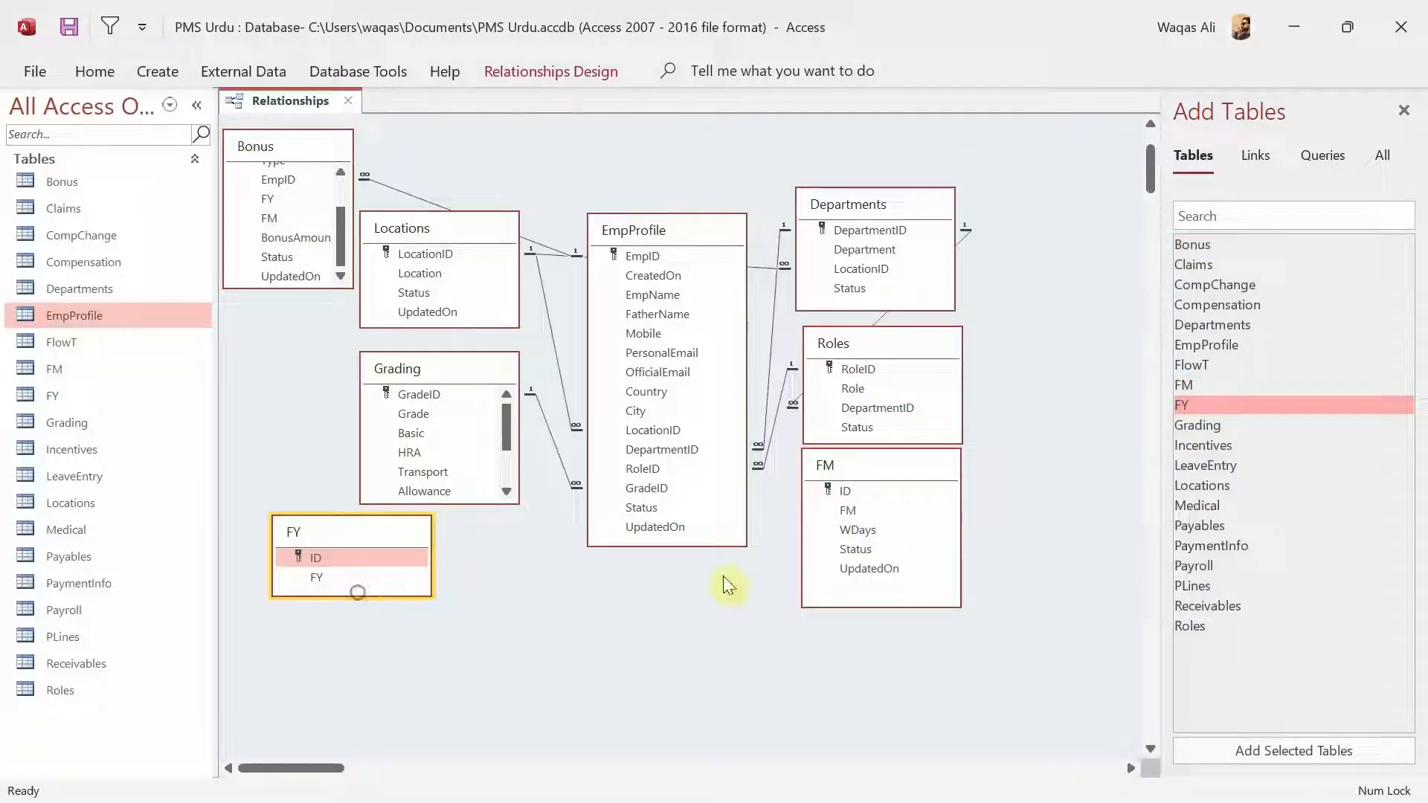
{"action": "left_click_drag", "start_coordinate": [358, 534], "coordinate": [299, 337]}
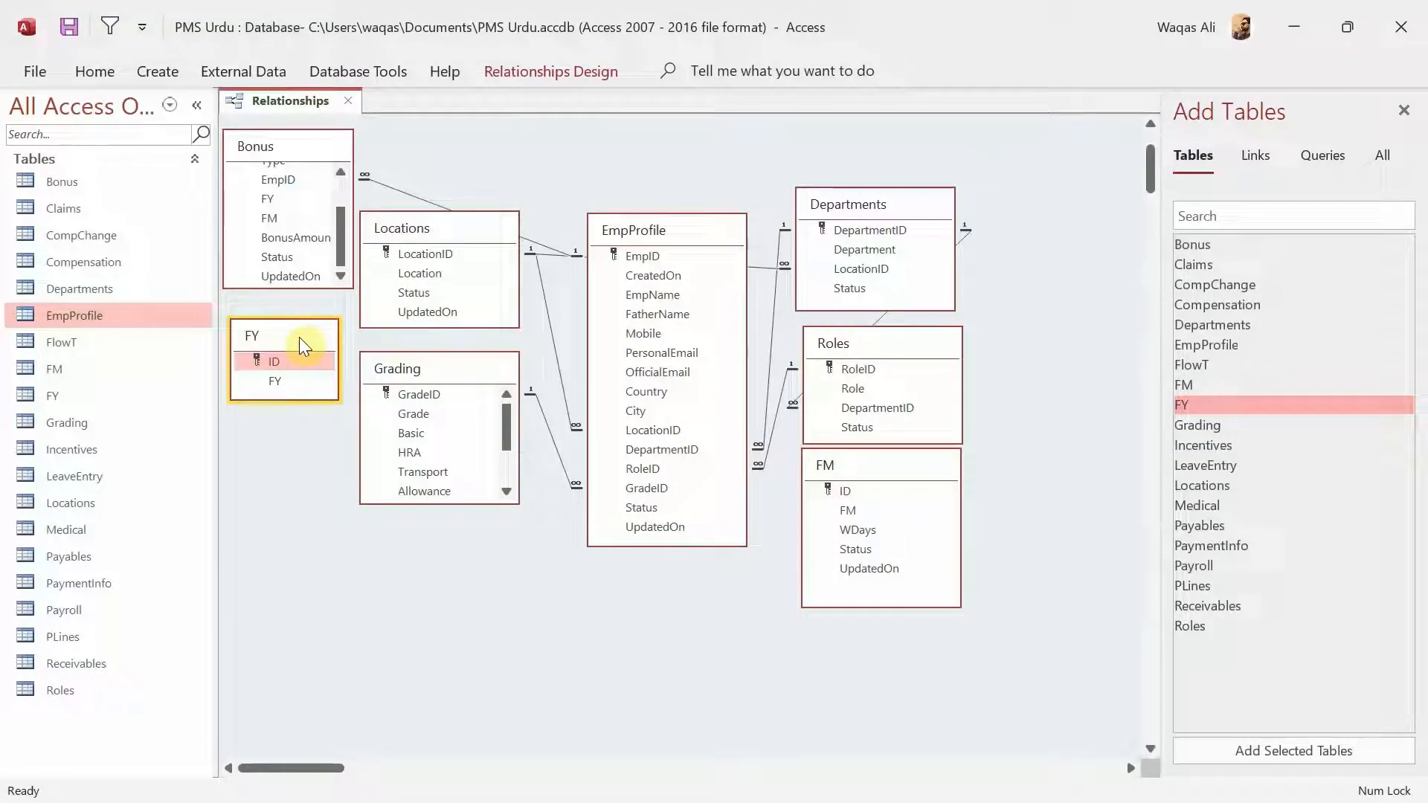
{"action": "left_click", "coordinate": [1205, 398]}
{"action": "double_click", "coordinate": [1204, 388]}
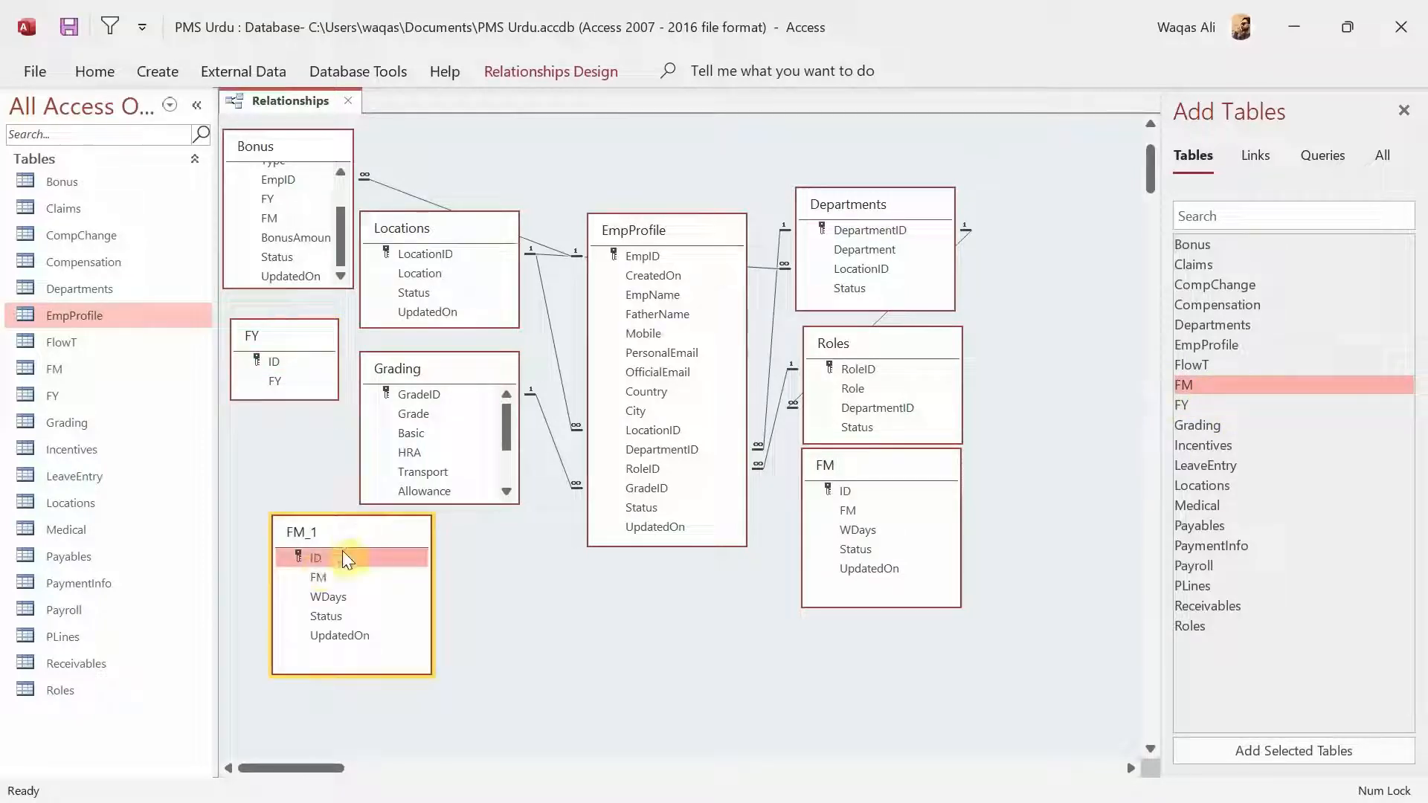
{"action": "key", "text": "Delete"}
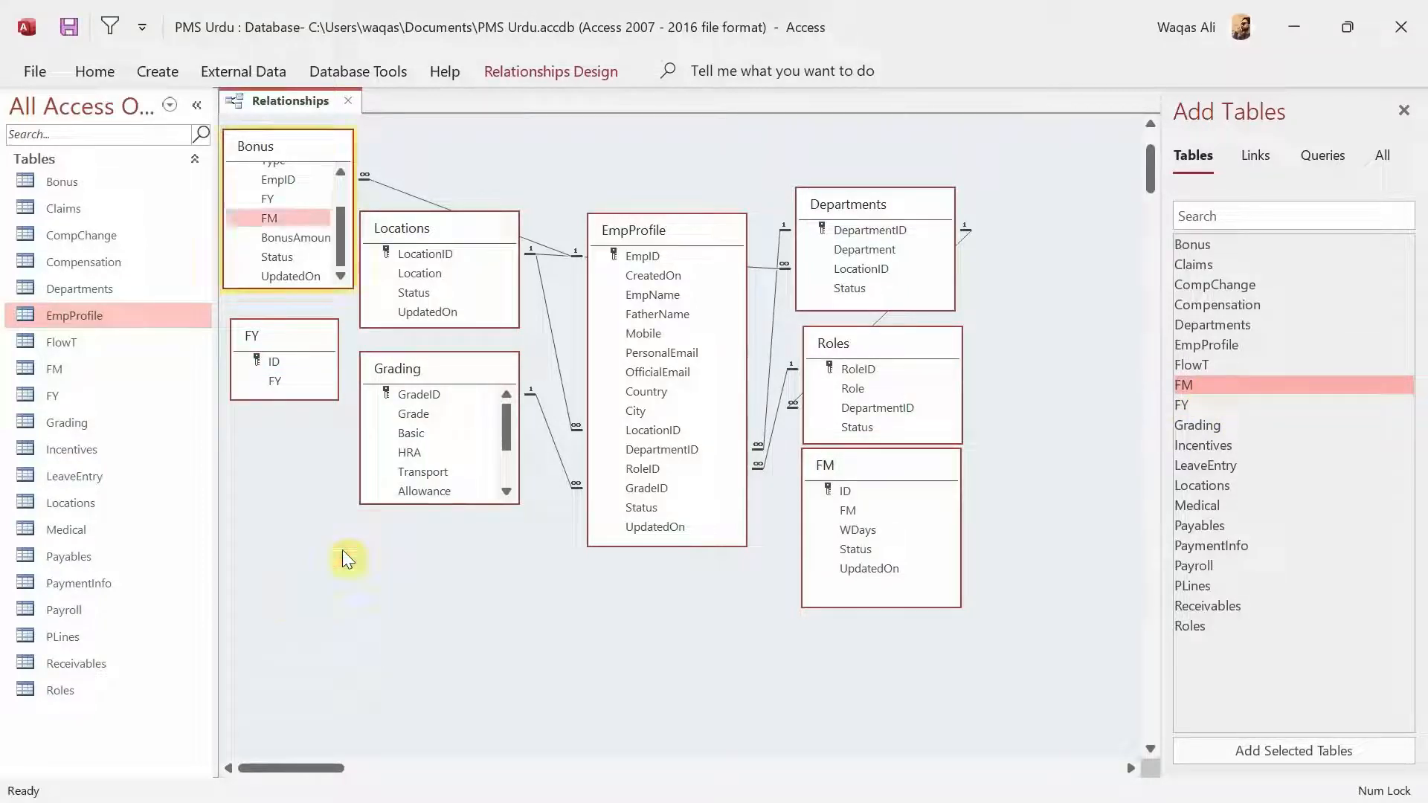
- Shrink the FM table's box and move it from below Roles to below FY
{"action": "scroll", "coordinate": [645, 585], "scroll_direction": "down", "scroll_amount": 10}
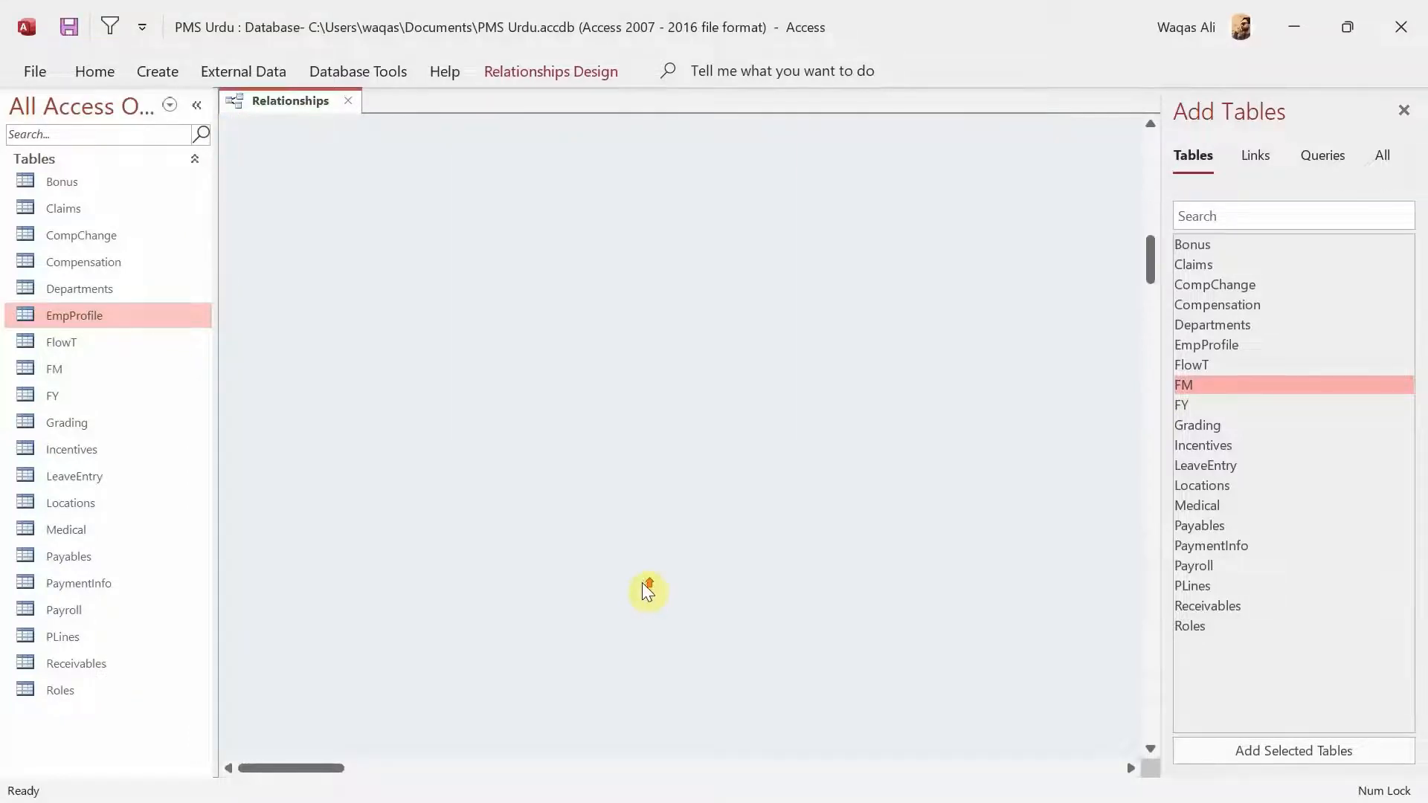
{"action": "scroll", "coordinate": [644, 584], "scroll_direction": "up", "scroll_amount": 12}
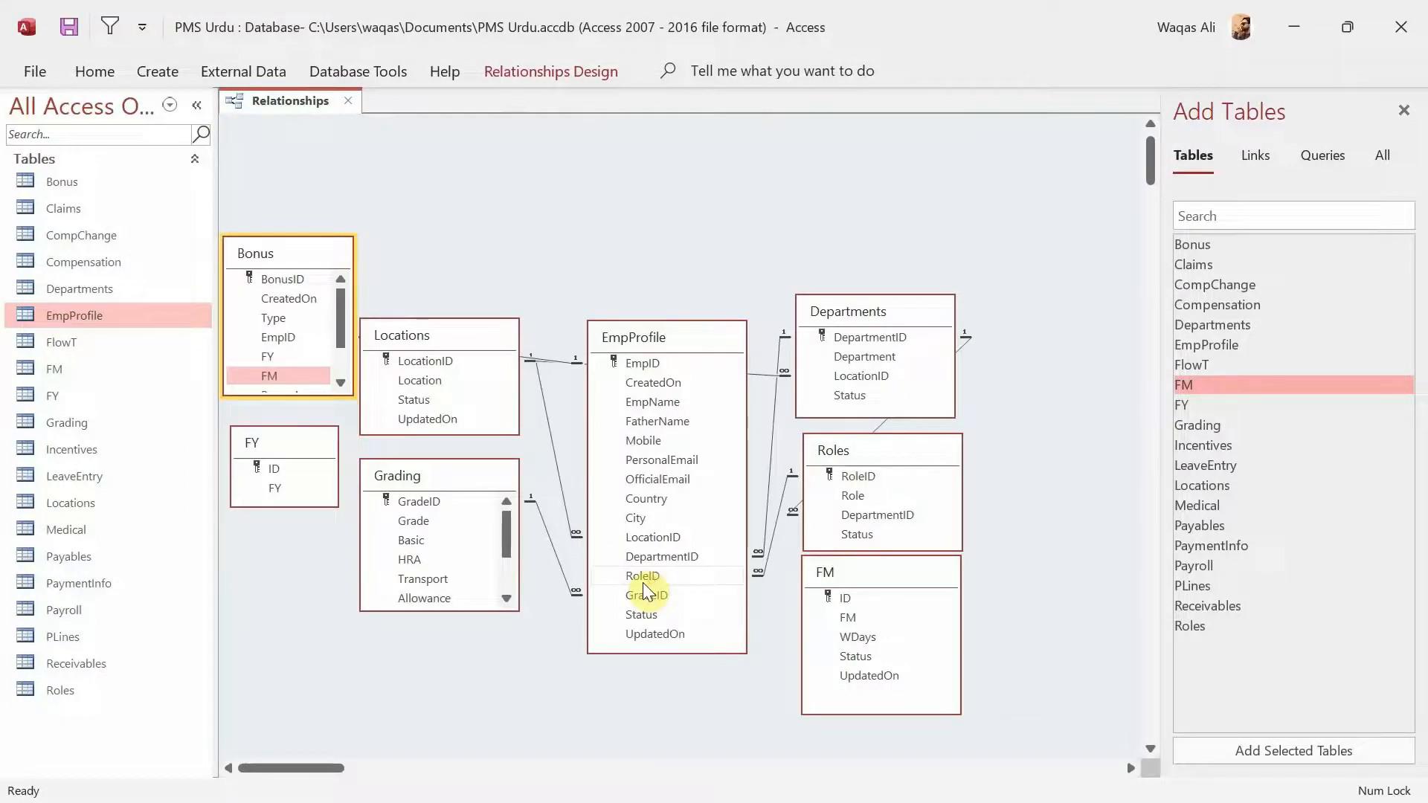
{"action": "scroll", "coordinate": [643, 582], "scroll_direction": "down", "scroll_amount": 1}
{"action": "scroll", "coordinate": [651, 581], "scroll_direction": "up", "scroll_amount": 3}
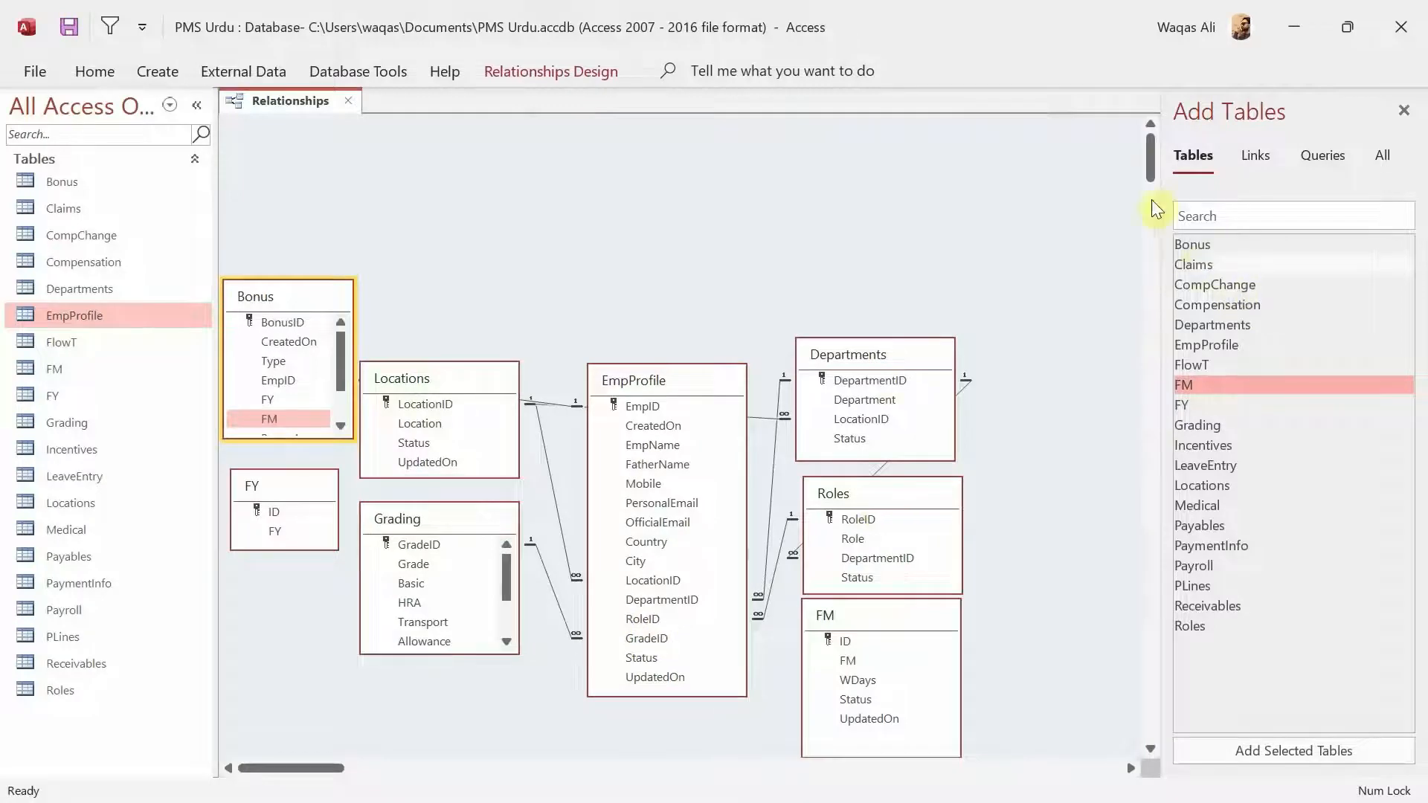
{"action": "left_click_drag", "start_coordinate": [1153, 159], "coordinate": [1154, 177]}
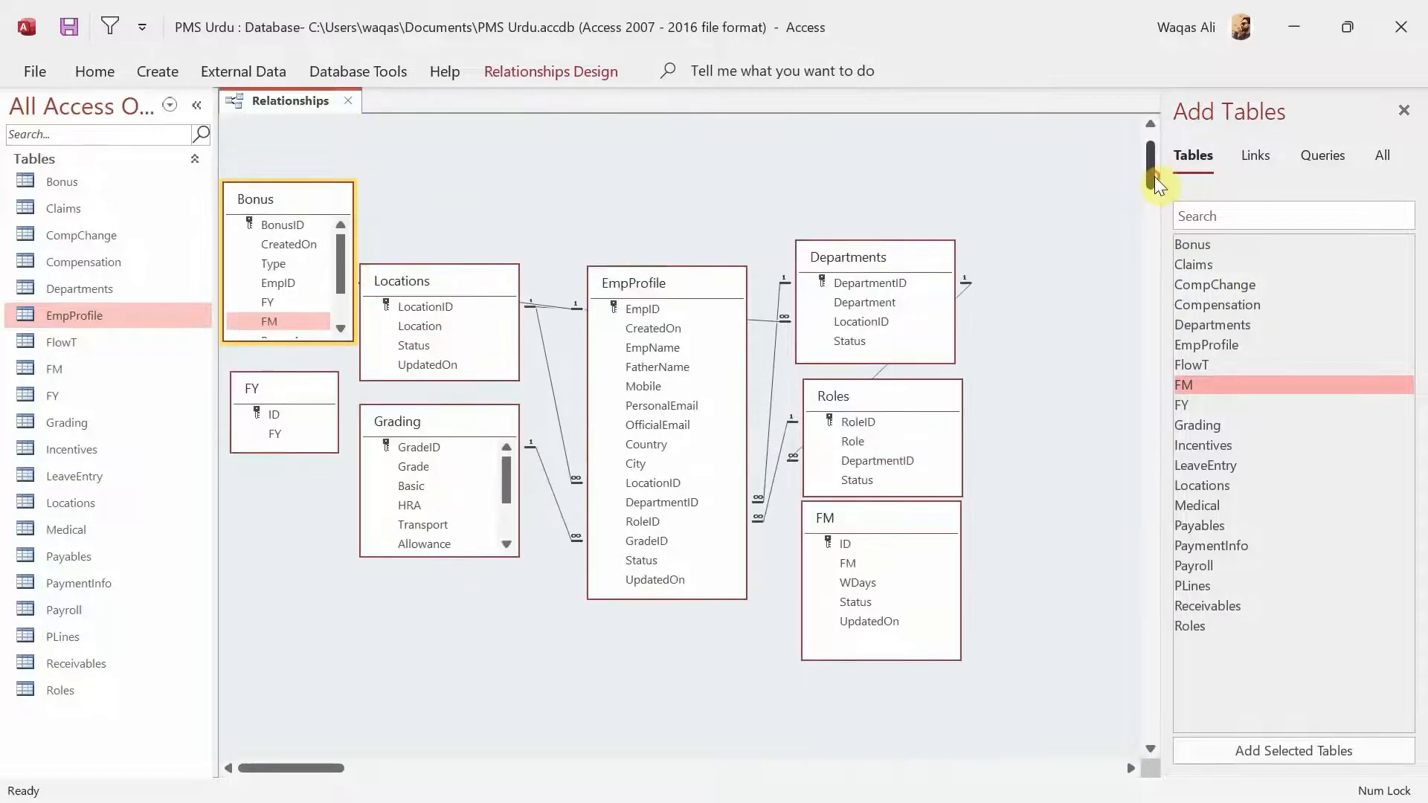
{"action": "left_click_drag", "start_coordinate": [865, 660], "coordinate": [870, 605]}
{"action": "left_click_drag", "start_coordinate": [891, 522], "coordinate": [319, 484]}
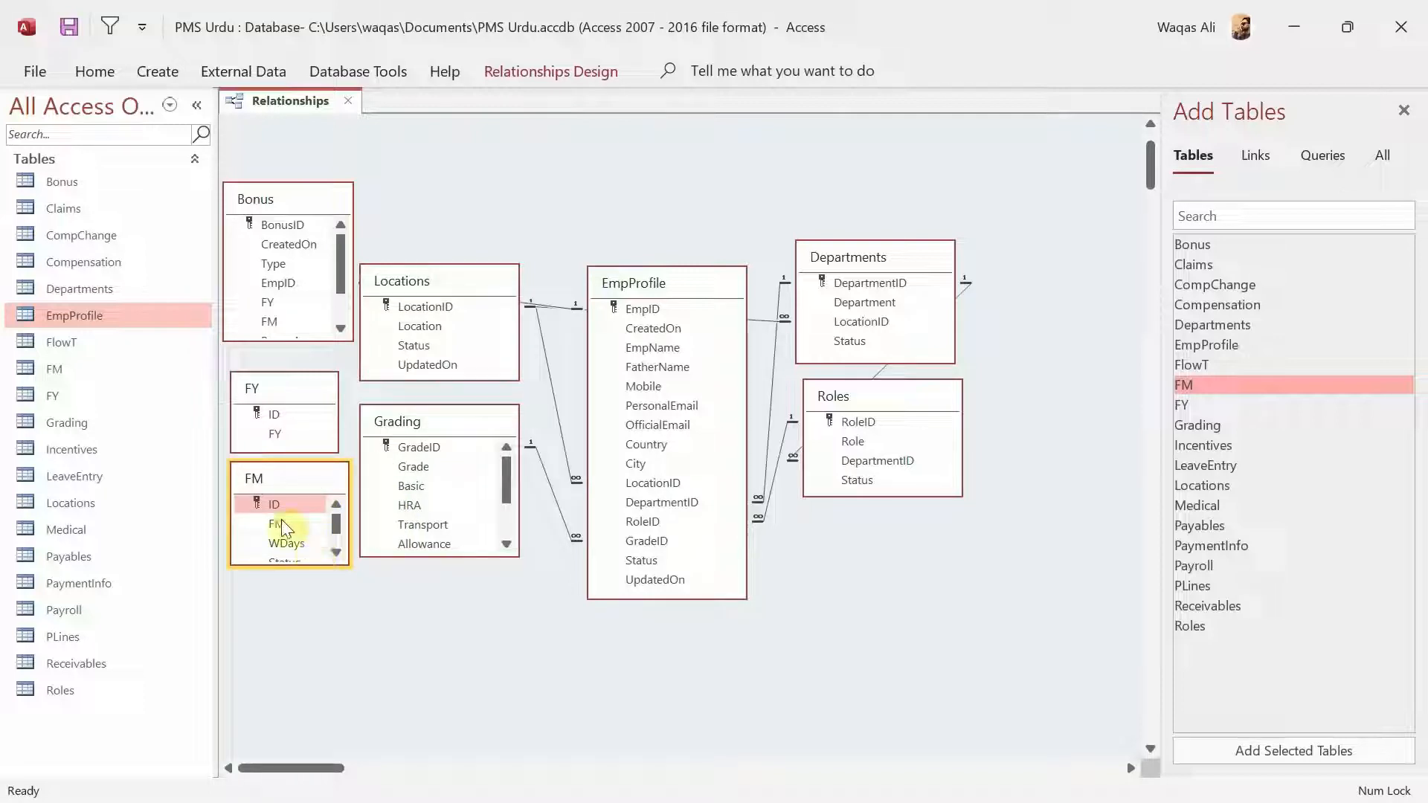
- Relate ID in FY to the FY field in Bonus, enforcing referential integrity with cascading updates of related fields
{"action": "left_click_drag", "start_coordinate": [273, 507], "coordinate": [261, 301]}
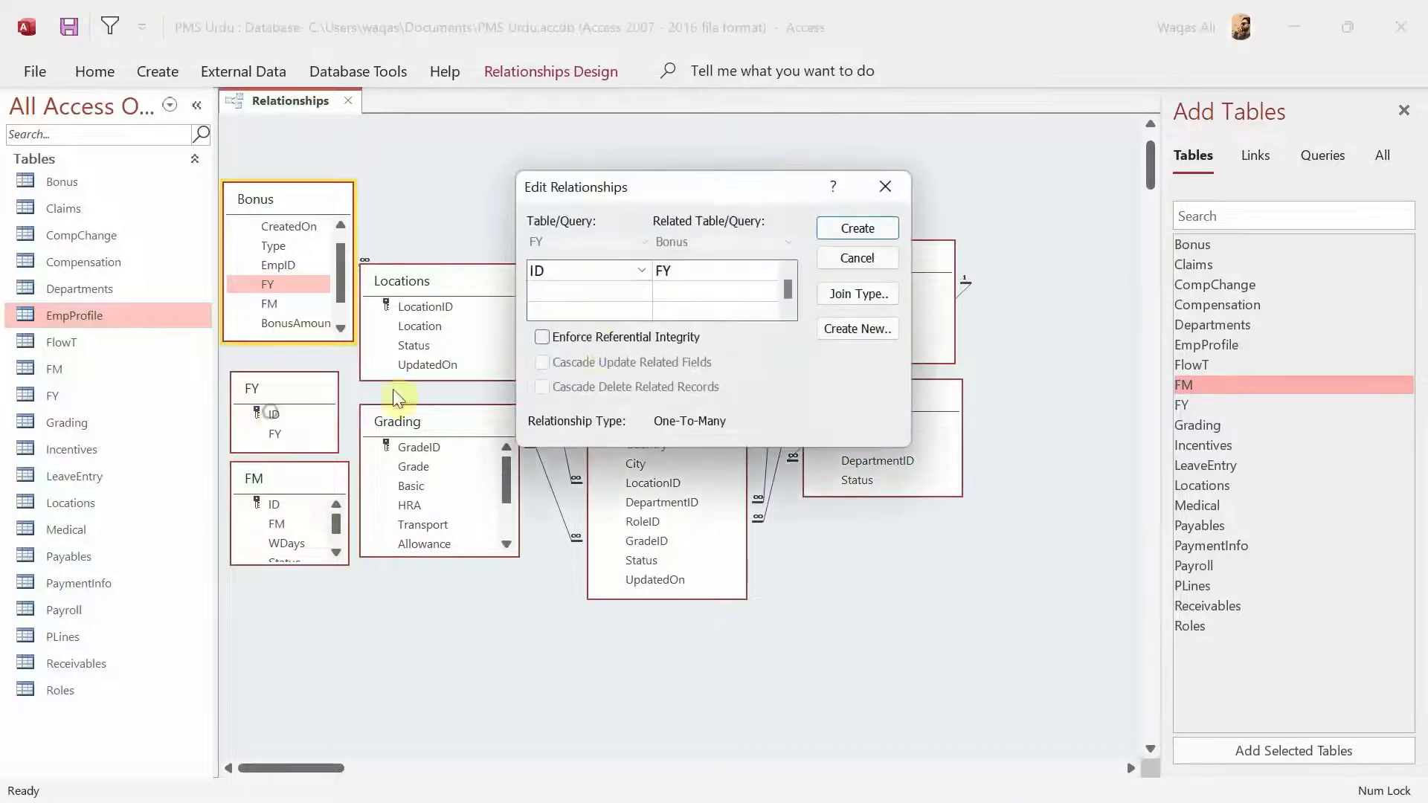
{"action": "left_click", "coordinate": [587, 333]}
{"action": "left_click", "coordinate": [587, 365]}
{"action": "left_click", "coordinate": [886, 221]}
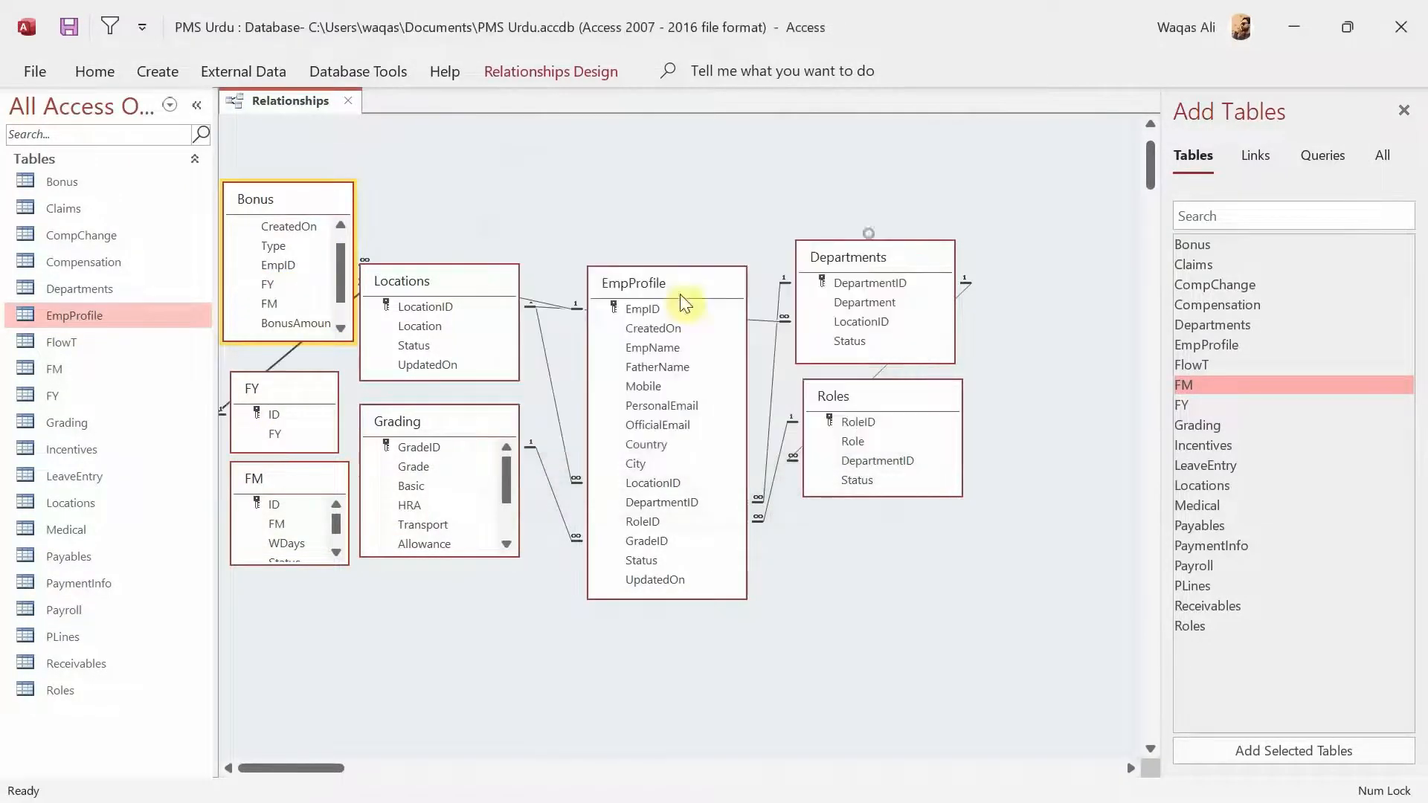
- Relate ID in FM to the FM field in Bonus, enforcing referential integrity with cascading updates of related fields
{"action": "left_click", "coordinate": [278, 507]}
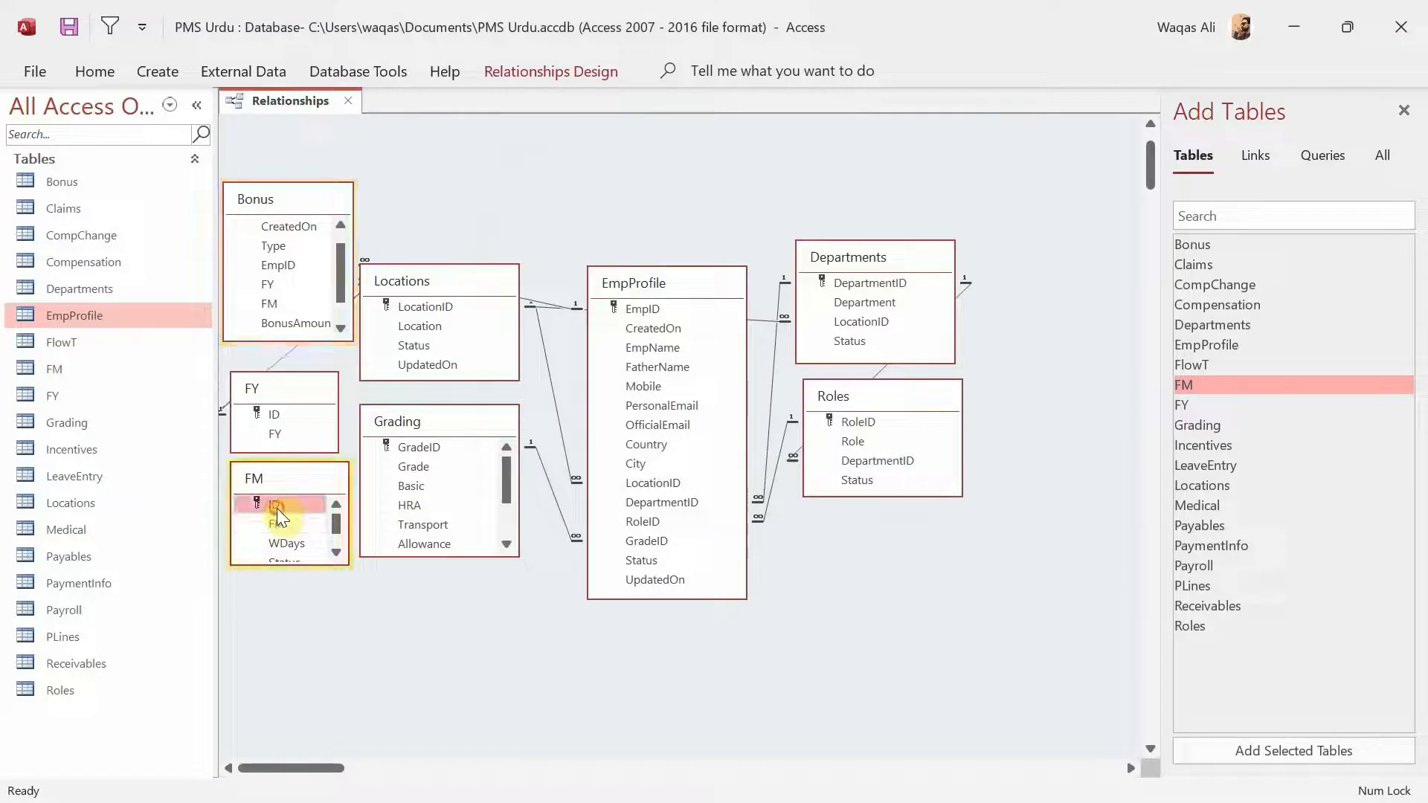
{"action": "left_click_drag", "start_coordinate": [277, 507], "coordinate": [274, 270]}
{"action": "left_click", "coordinate": [635, 340]}
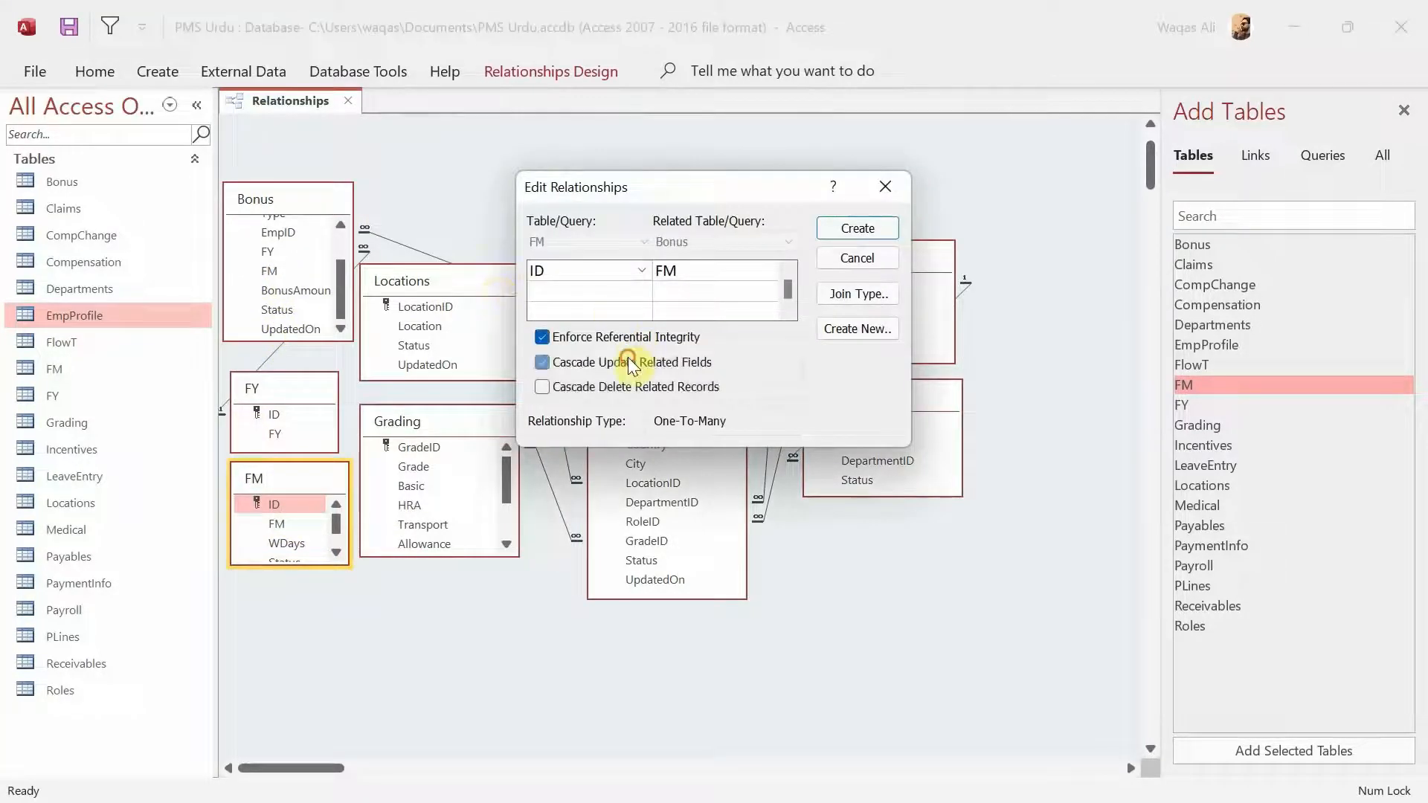
{"action": "left_click", "coordinate": [627, 360]}
{"action": "left_click", "coordinate": [861, 226]}
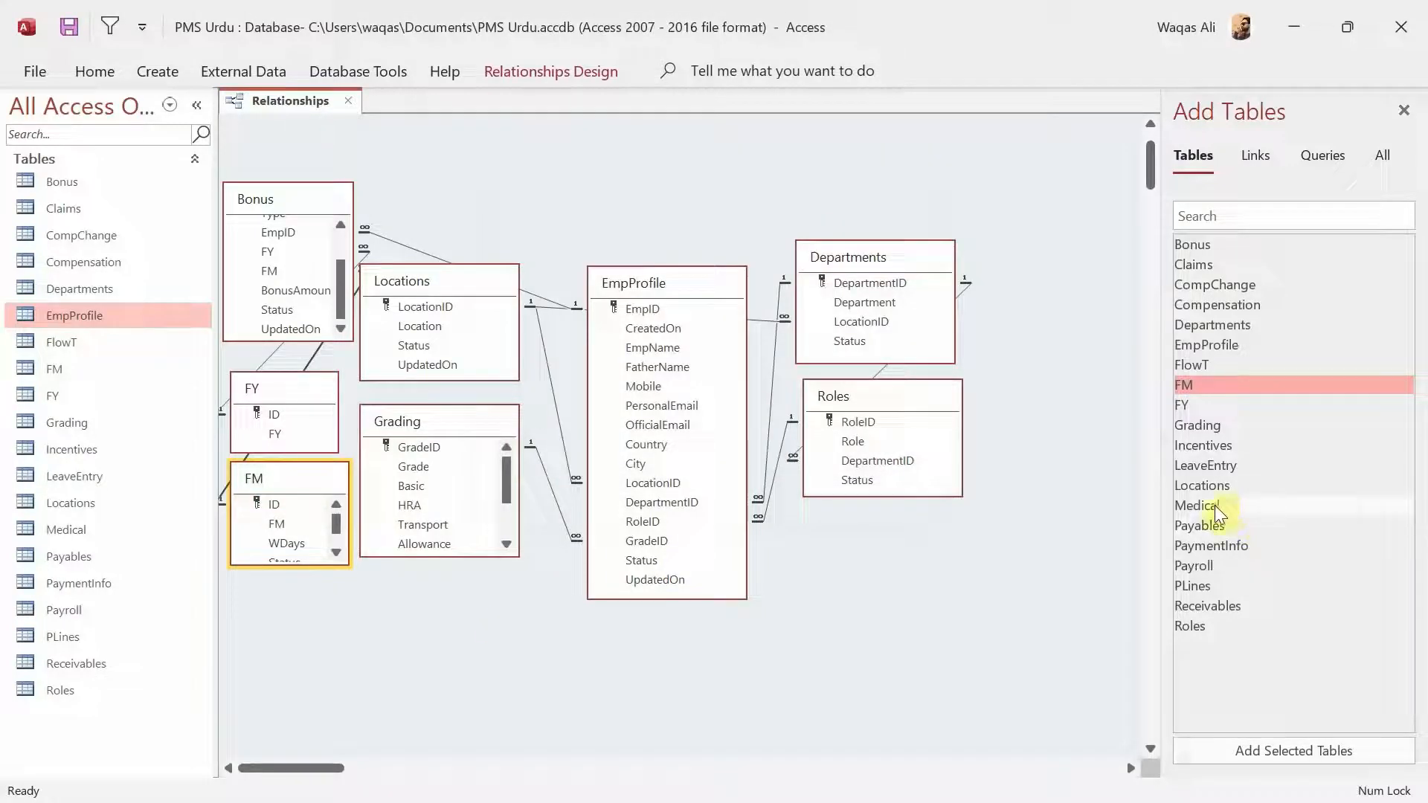
- Add the Claims table below Roles and relate its EmpID to EmpID in EmpProfile with referential integrity enforced
{"action": "double_click", "coordinate": [1208, 265]}
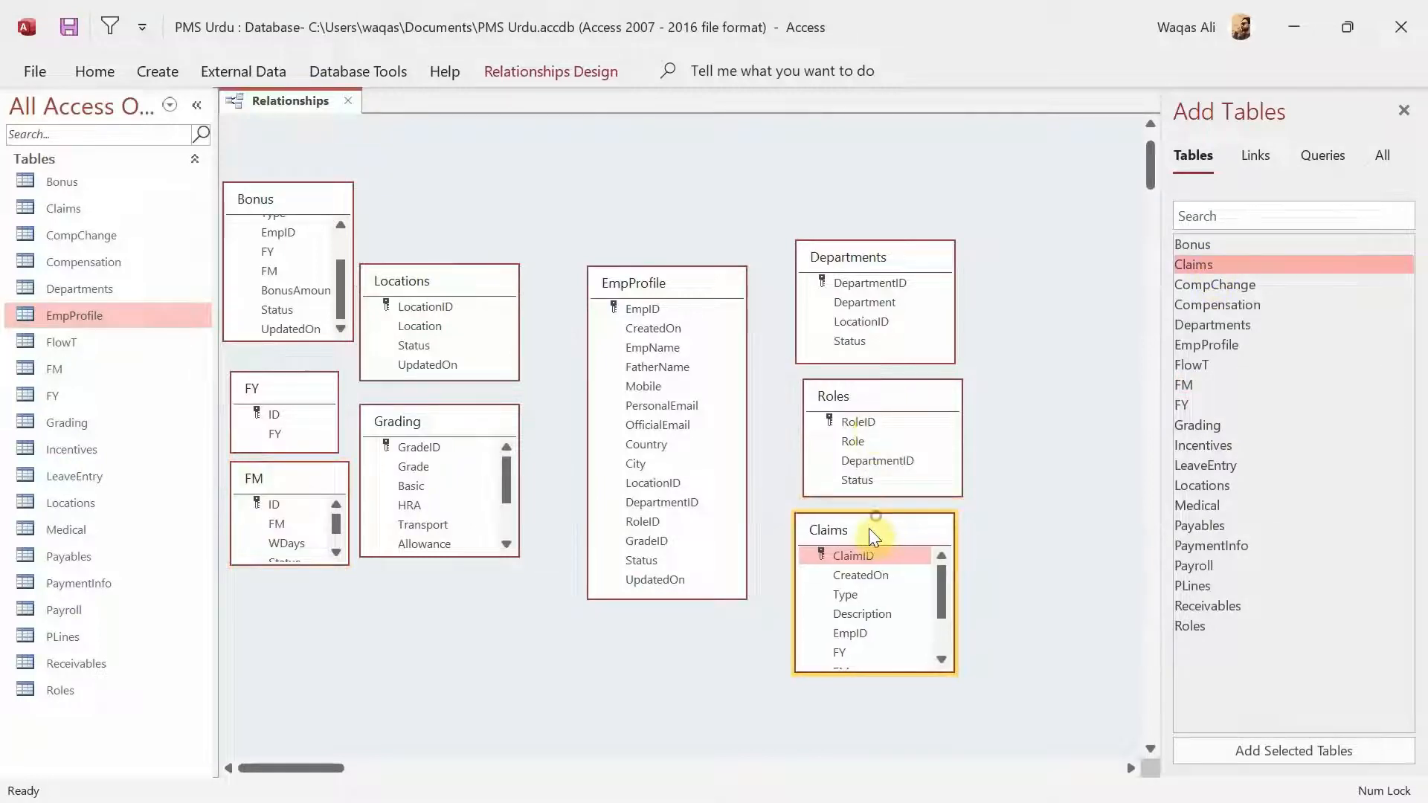
{"action": "left_click_drag", "start_coordinate": [873, 537], "coordinate": [886, 534]}
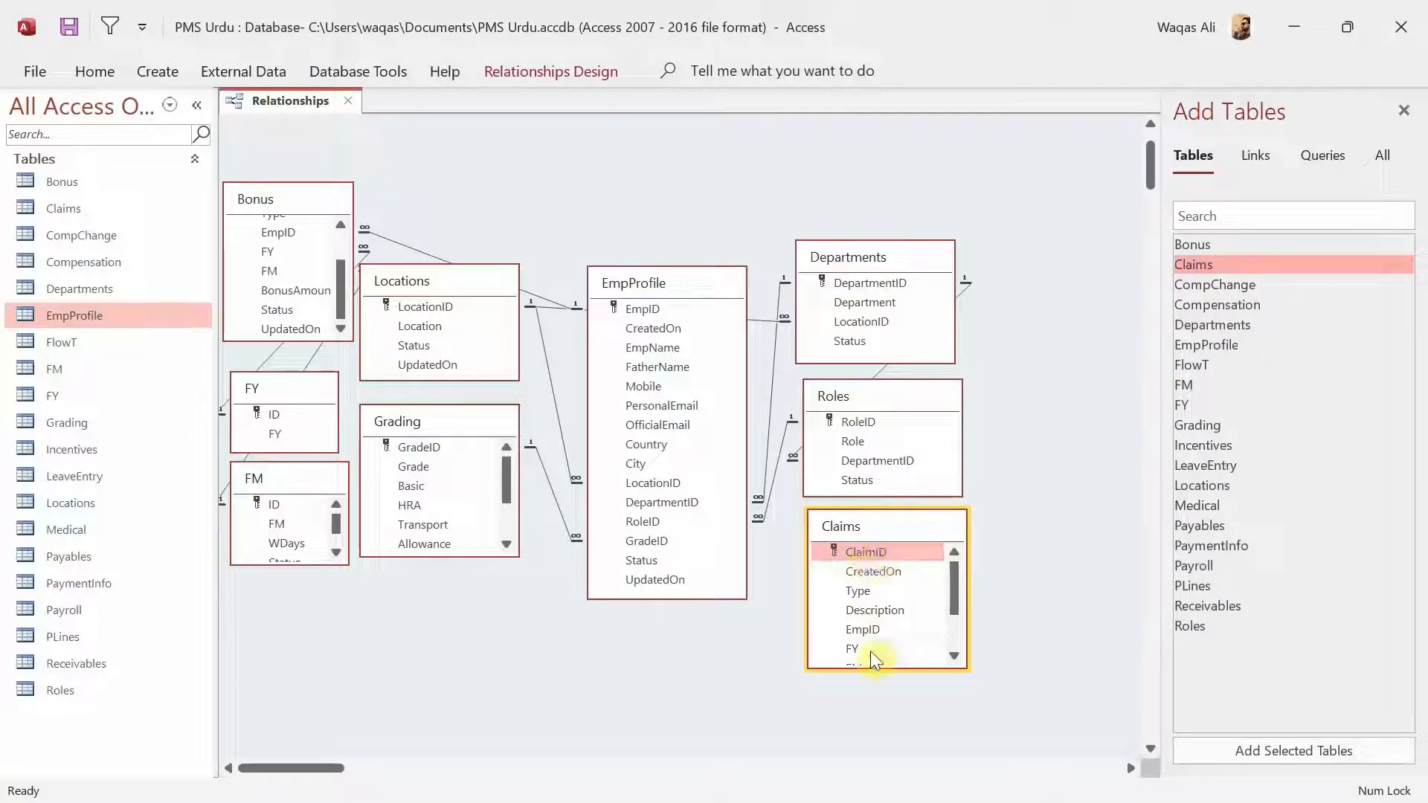
{"action": "left_click_drag", "start_coordinate": [867, 632], "coordinate": [652, 308]}
{"action": "left_click", "coordinate": [614, 339]}
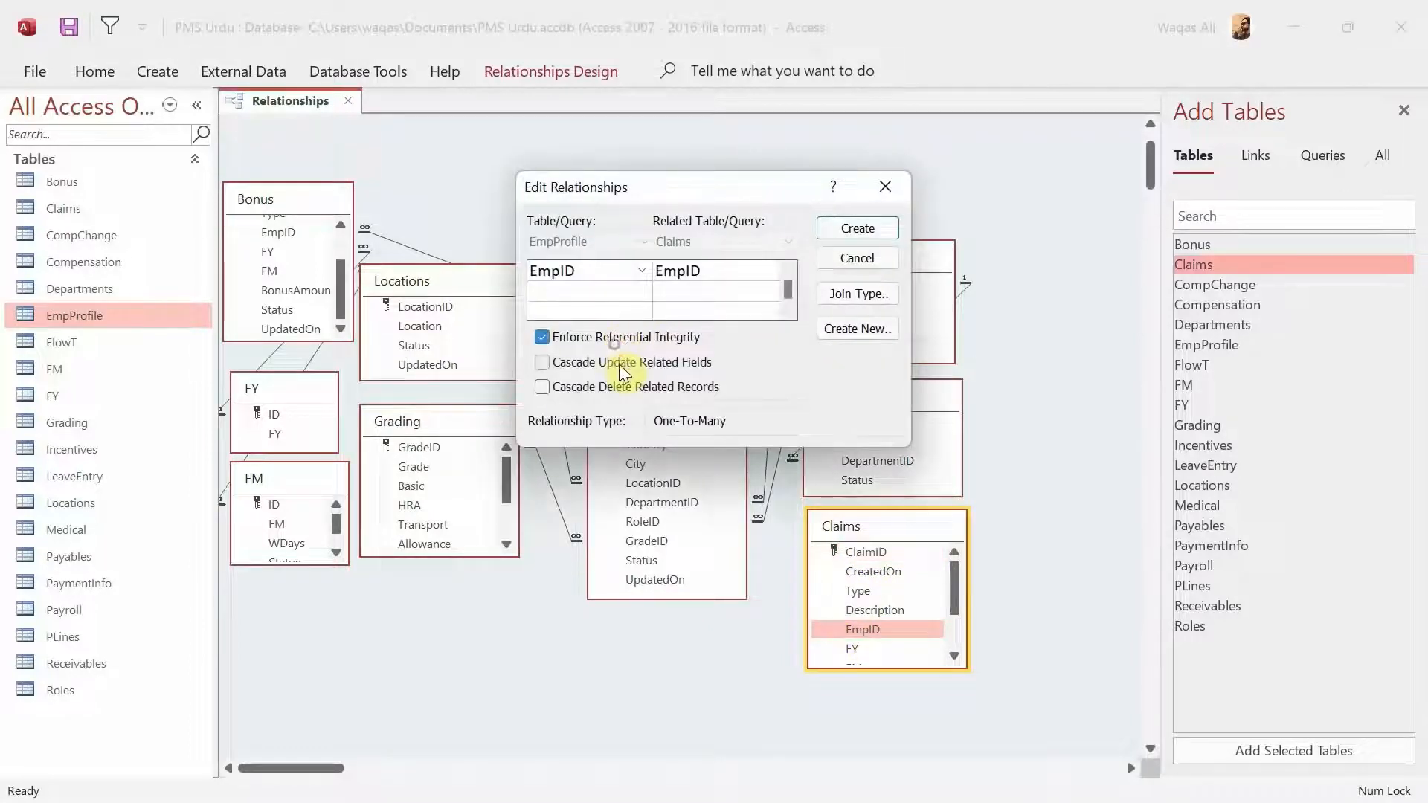
{"action": "left_click", "coordinate": [820, 225]}
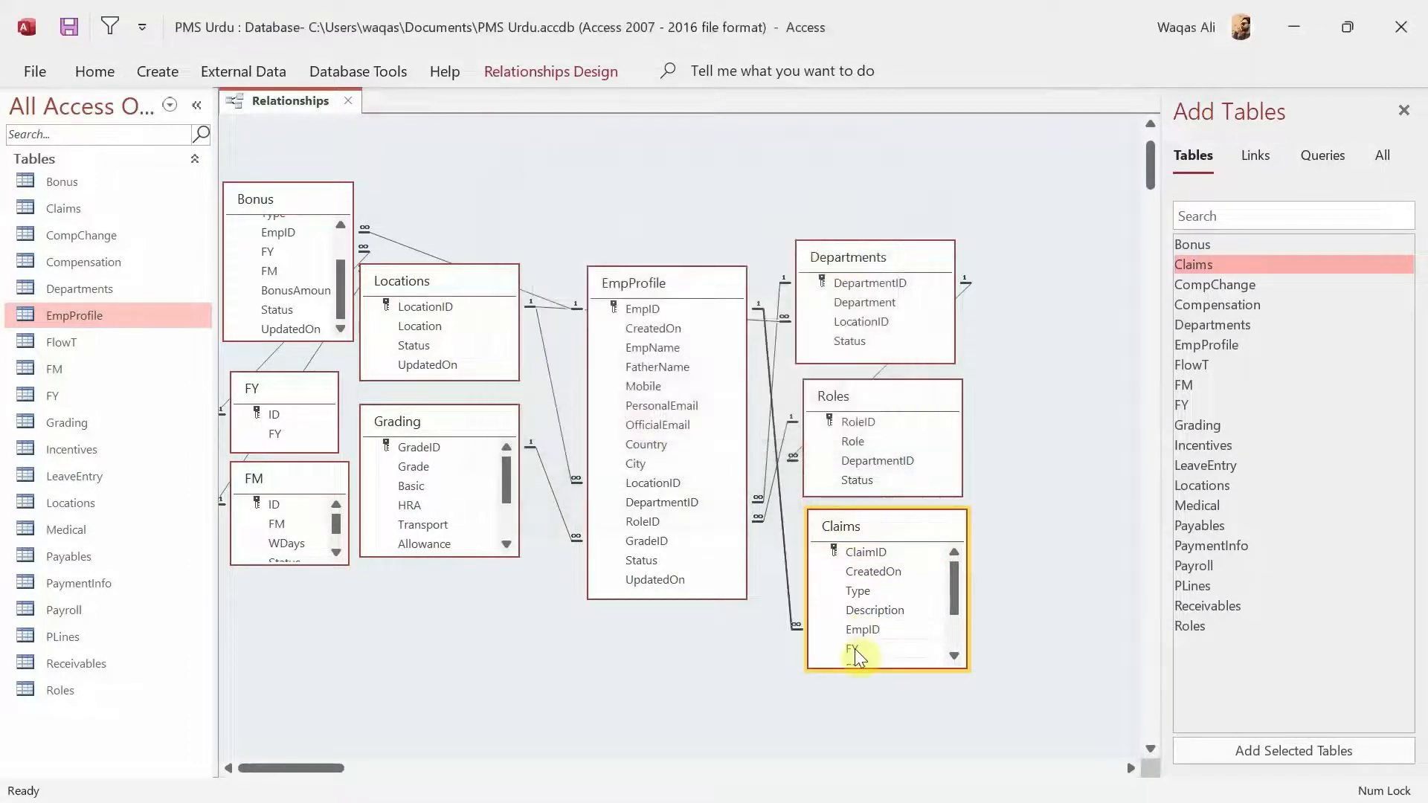
- Relate ID in FY to the FY field in Claims, enforcing referential integrity with cascading updates of related fields
{"action": "left_click_drag", "start_coordinate": [854, 651], "coordinate": [277, 416]}
{"action": "left_click", "coordinate": [600, 336]}
{"action": "left_click", "coordinate": [597, 363]}
{"action": "left_click", "coordinate": [846, 231]}
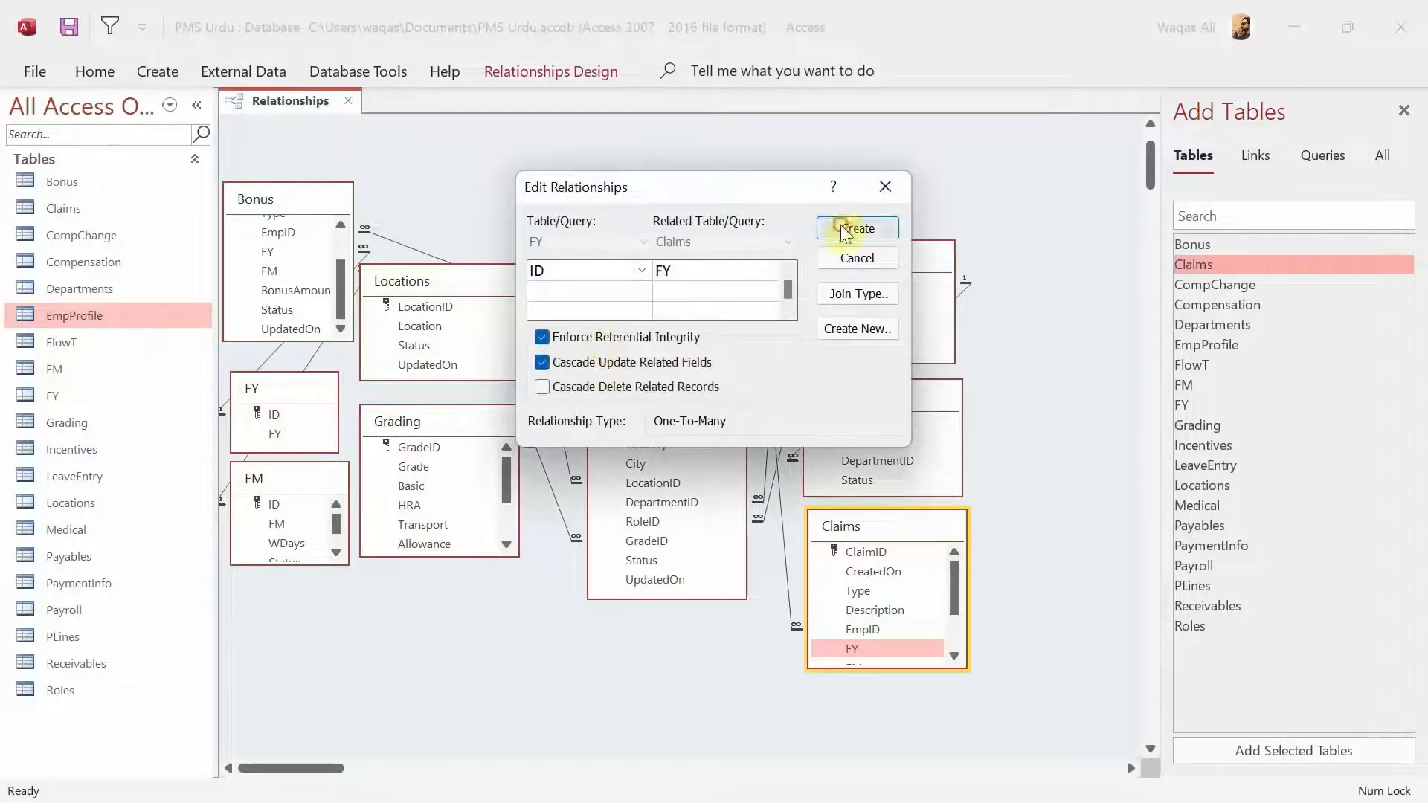
{"action": "left_click_drag", "start_coordinate": [953, 600], "coordinate": [288, 532]}
{"action": "left_click", "coordinate": [667, 338]}
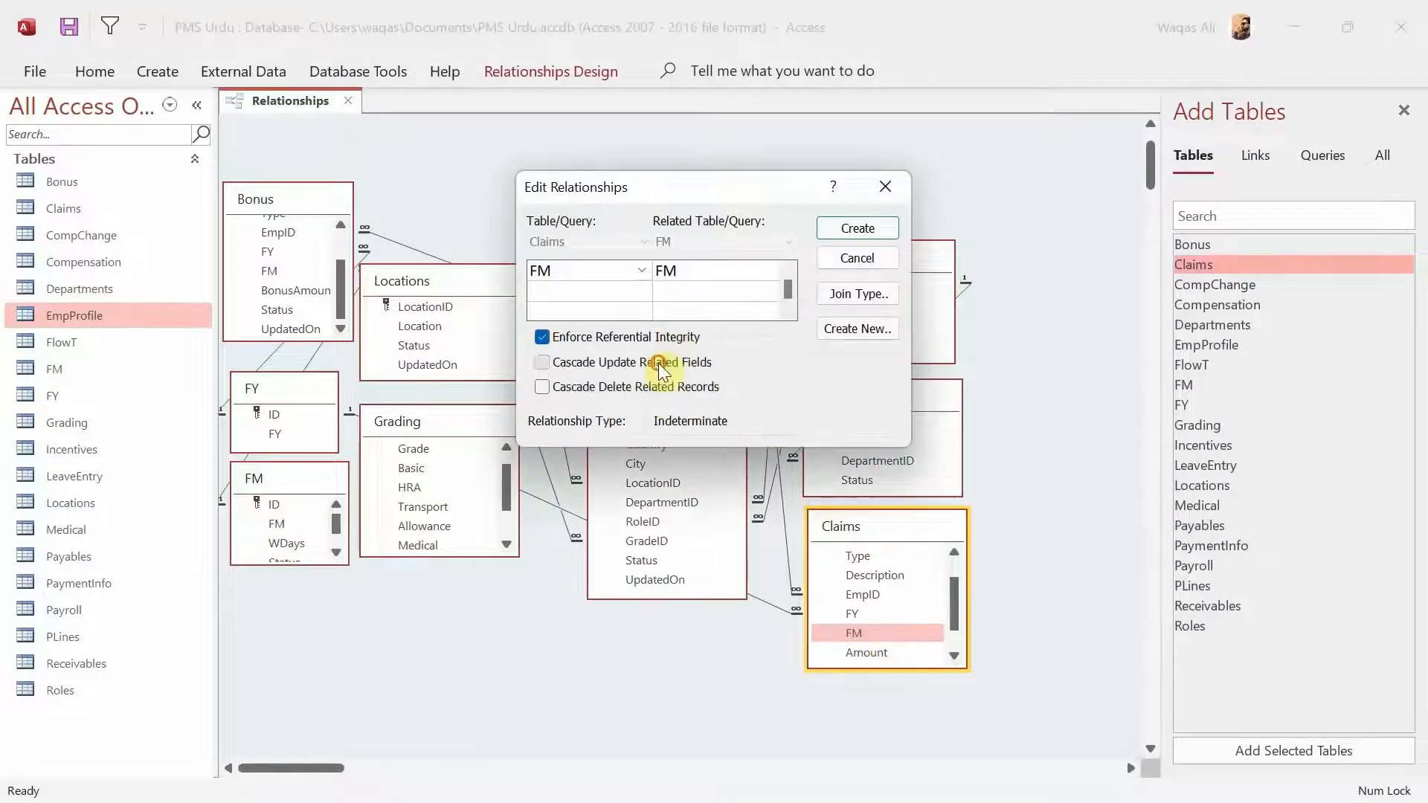
{"action": "left_click", "coordinate": [658, 363]}
{"action": "left_click", "coordinate": [861, 232]}
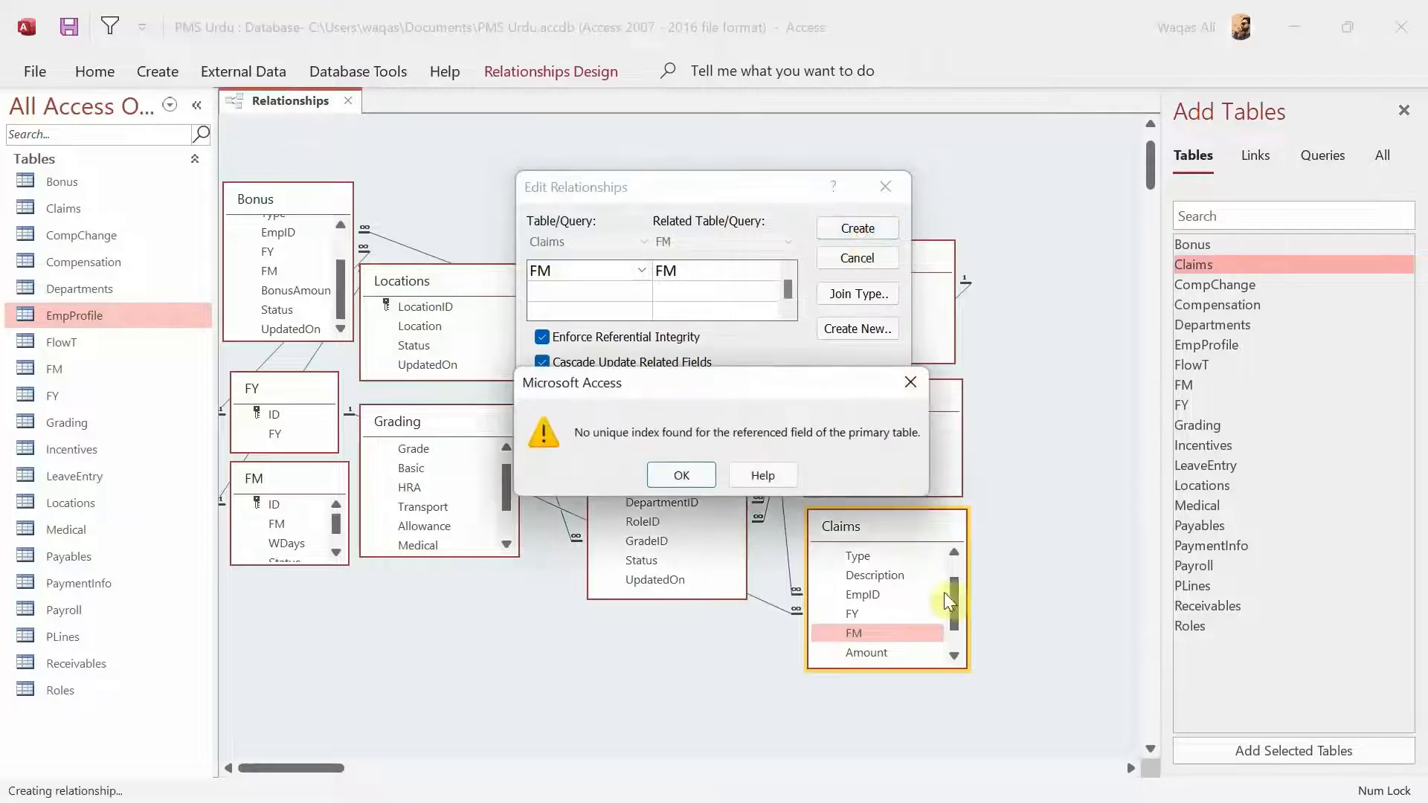
{"action": "left_click", "coordinate": [711, 476]}
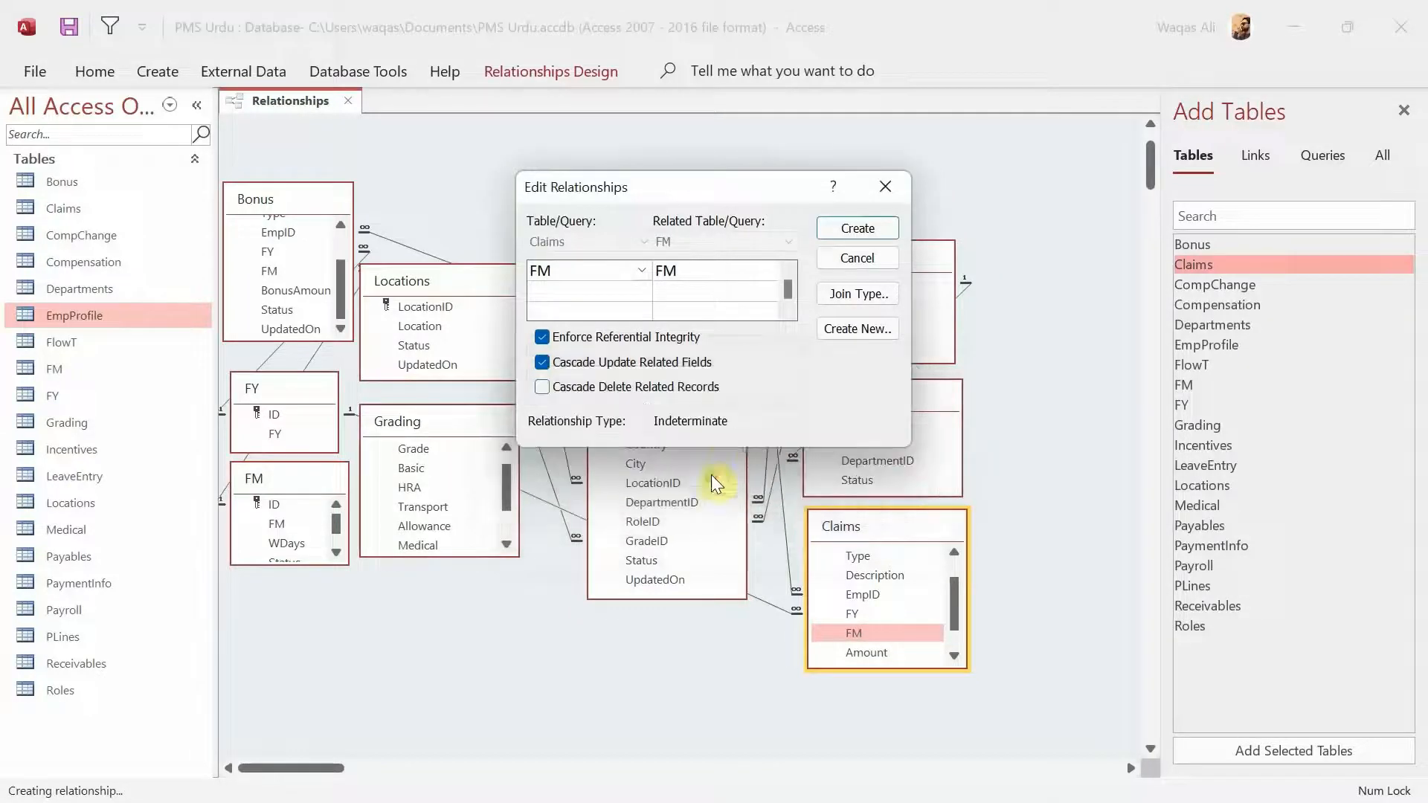
{"action": "left_click", "coordinate": [884, 186]}
- Relate ID in FM to the FM field in Claims, enforcing referential integrity with cascading updates of related fields
{"action": "left_click_drag", "start_coordinate": [850, 629], "coordinate": [273, 505]}
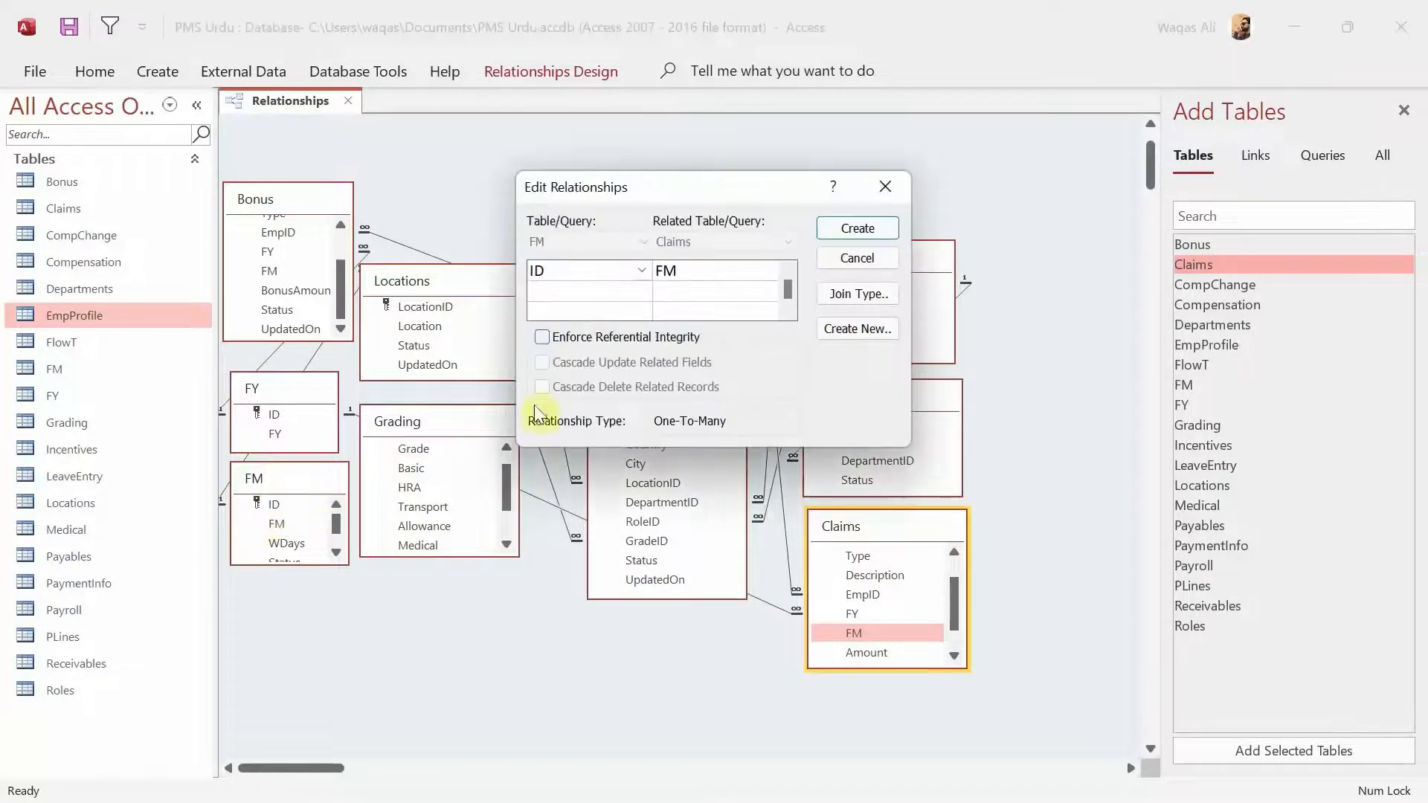
{"action": "left_click", "coordinate": [667, 343]}
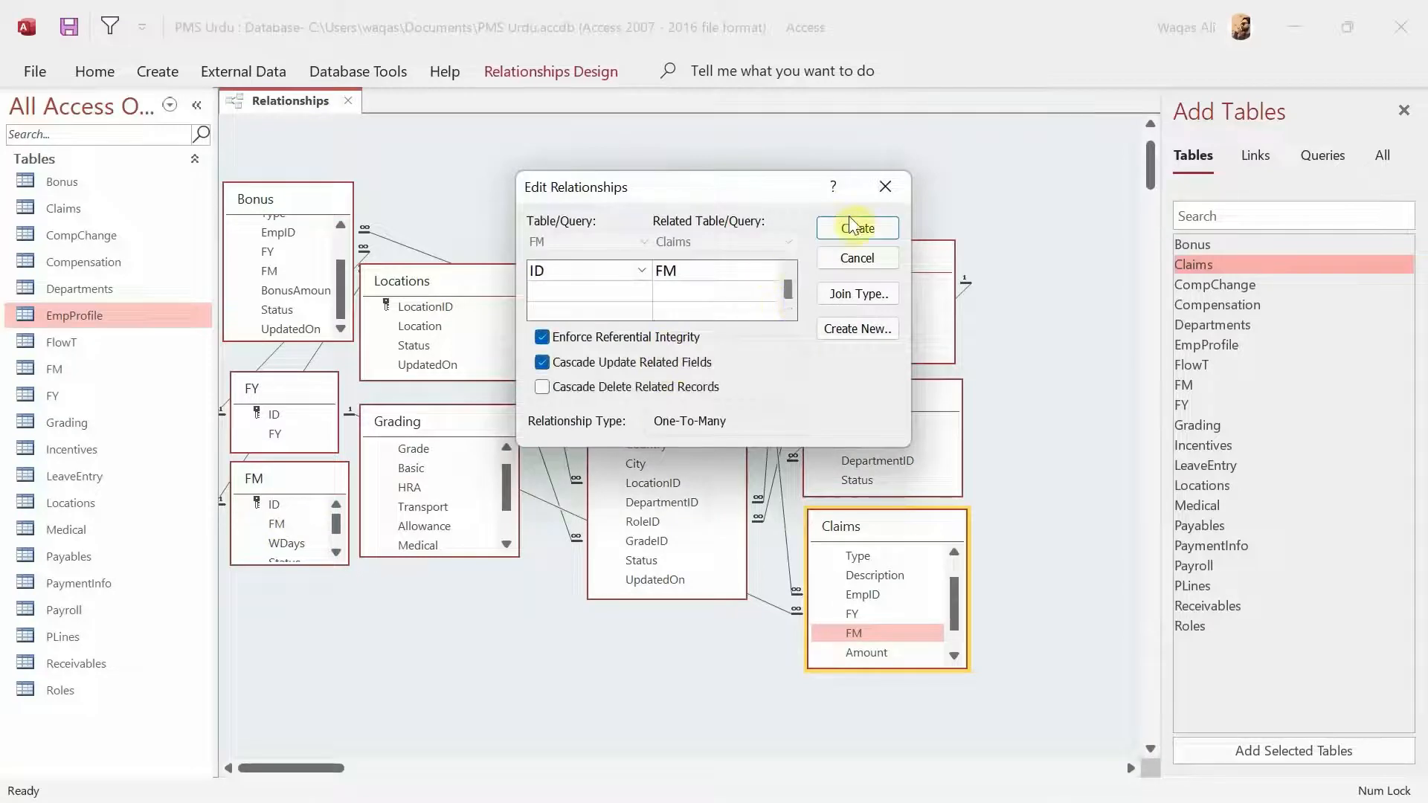
{"action": "left_click", "coordinate": [851, 225]}
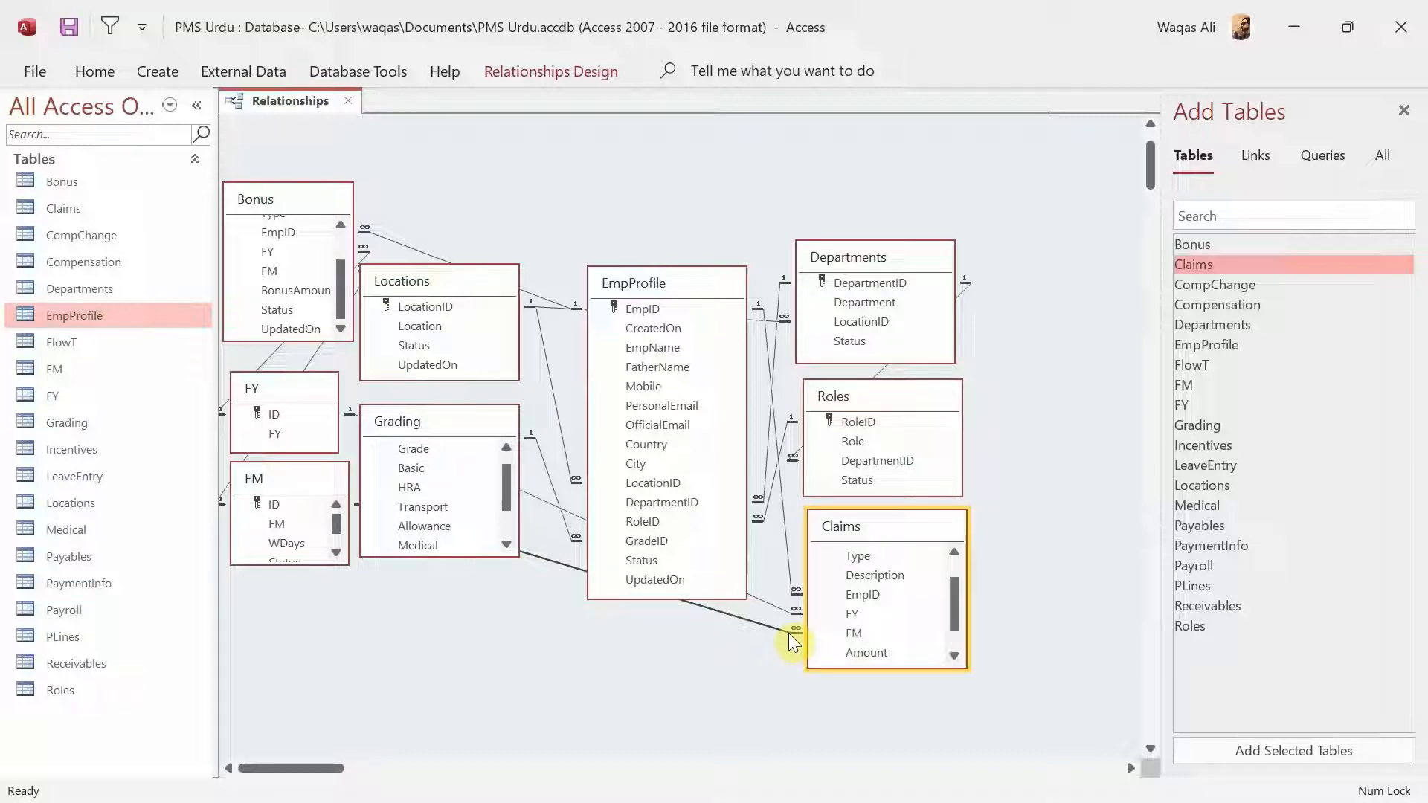
- Add the CompChange table above EmpProfile and move EmpProfile slightly down to make room for it
{"action": "left_click", "coordinate": [1201, 286]}
{"action": "left_click_drag", "start_coordinate": [1200, 287], "coordinate": [685, 144]}
{"action": "left_click", "coordinate": [665, 289]}
{"action": "left_click_drag", "start_coordinate": [664, 294], "coordinate": [664, 312]}
- Relate EmpID in EmpProfile to EmpID in CompChange, enforcing referential integrity with cascading updates of related fields
{"action": "left_click", "coordinate": [628, 200]}
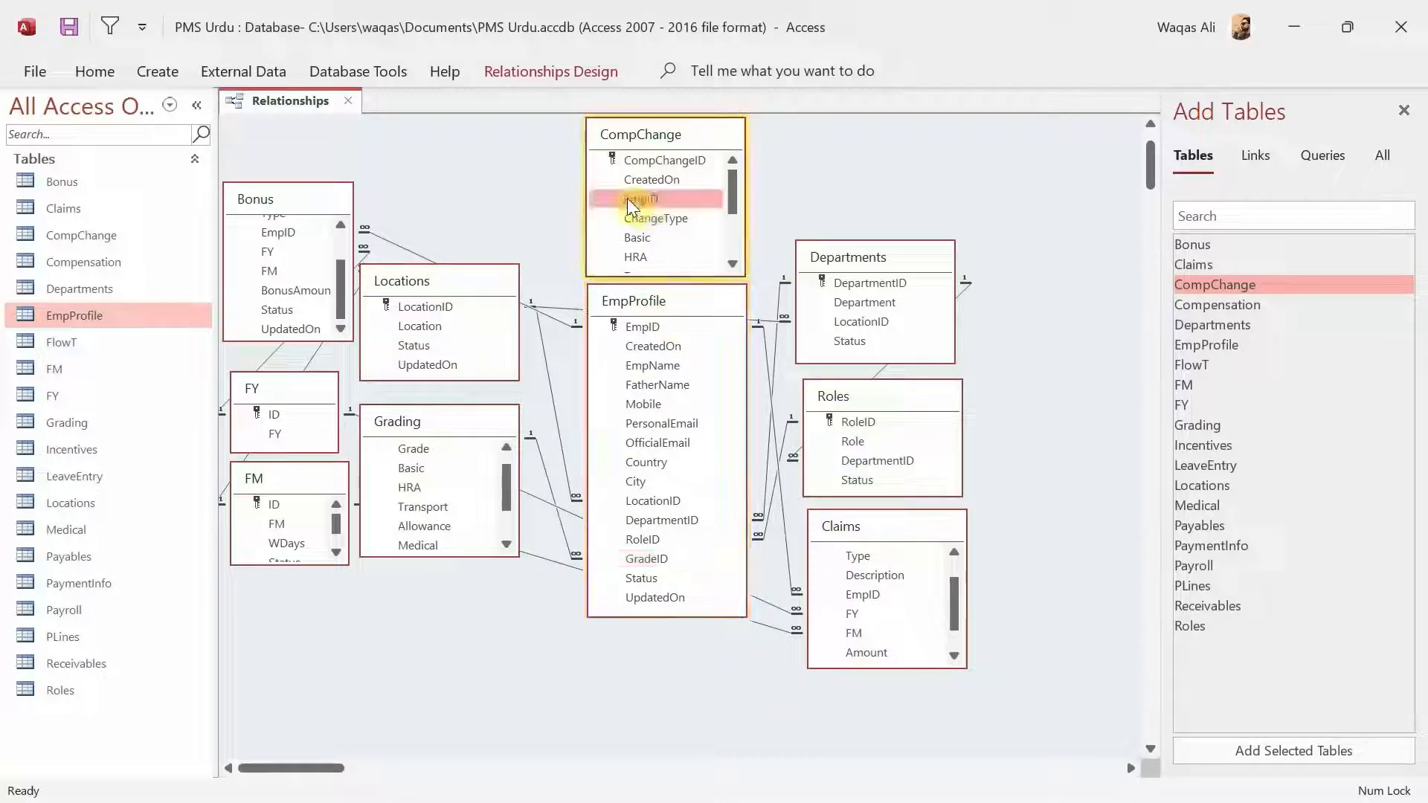
{"action": "left_click_drag", "start_coordinate": [627, 198], "coordinate": [640, 327]}
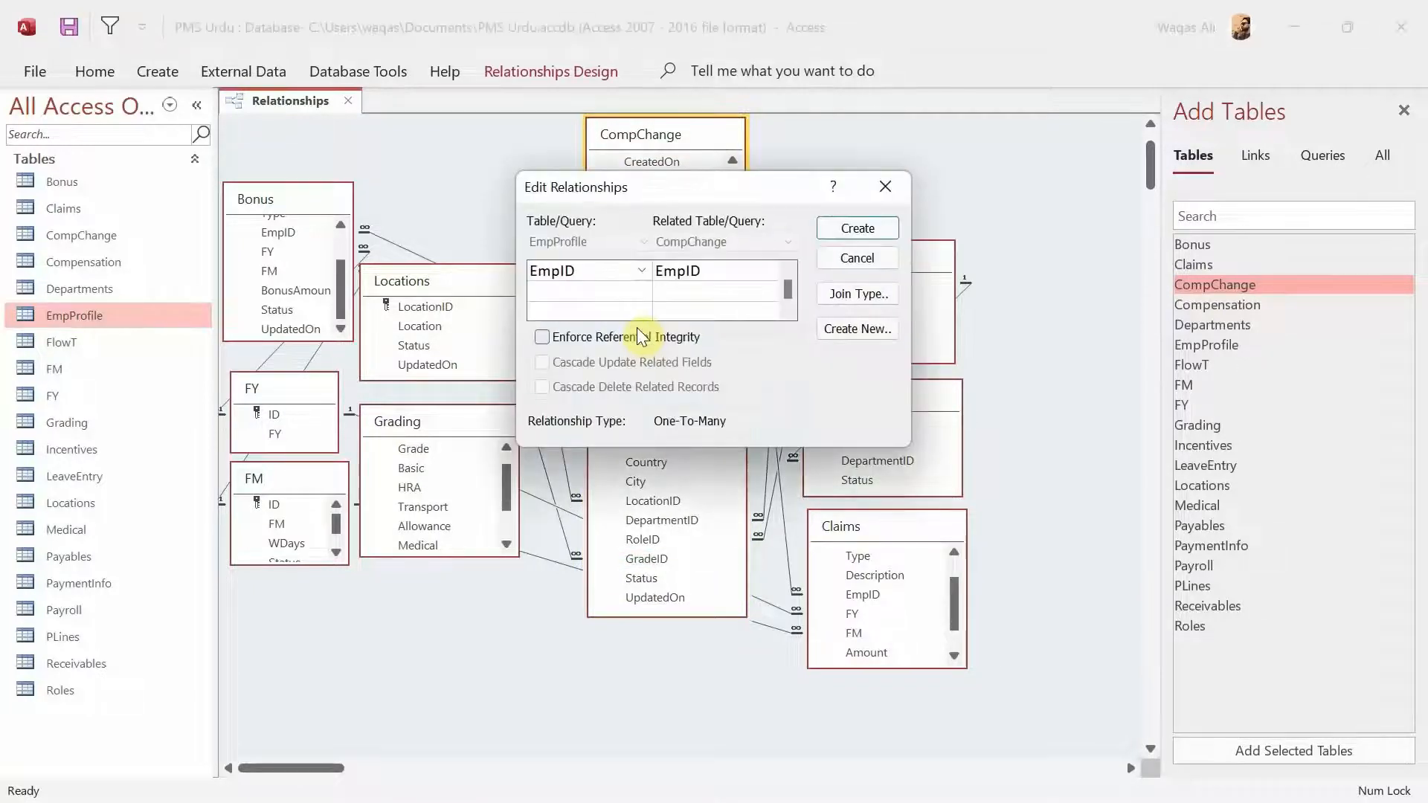
{"action": "left_click", "coordinate": [640, 337]}
{"action": "left_click", "coordinate": [635, 363]}
{"action": "left_click", "coordinate": [832, 226]}
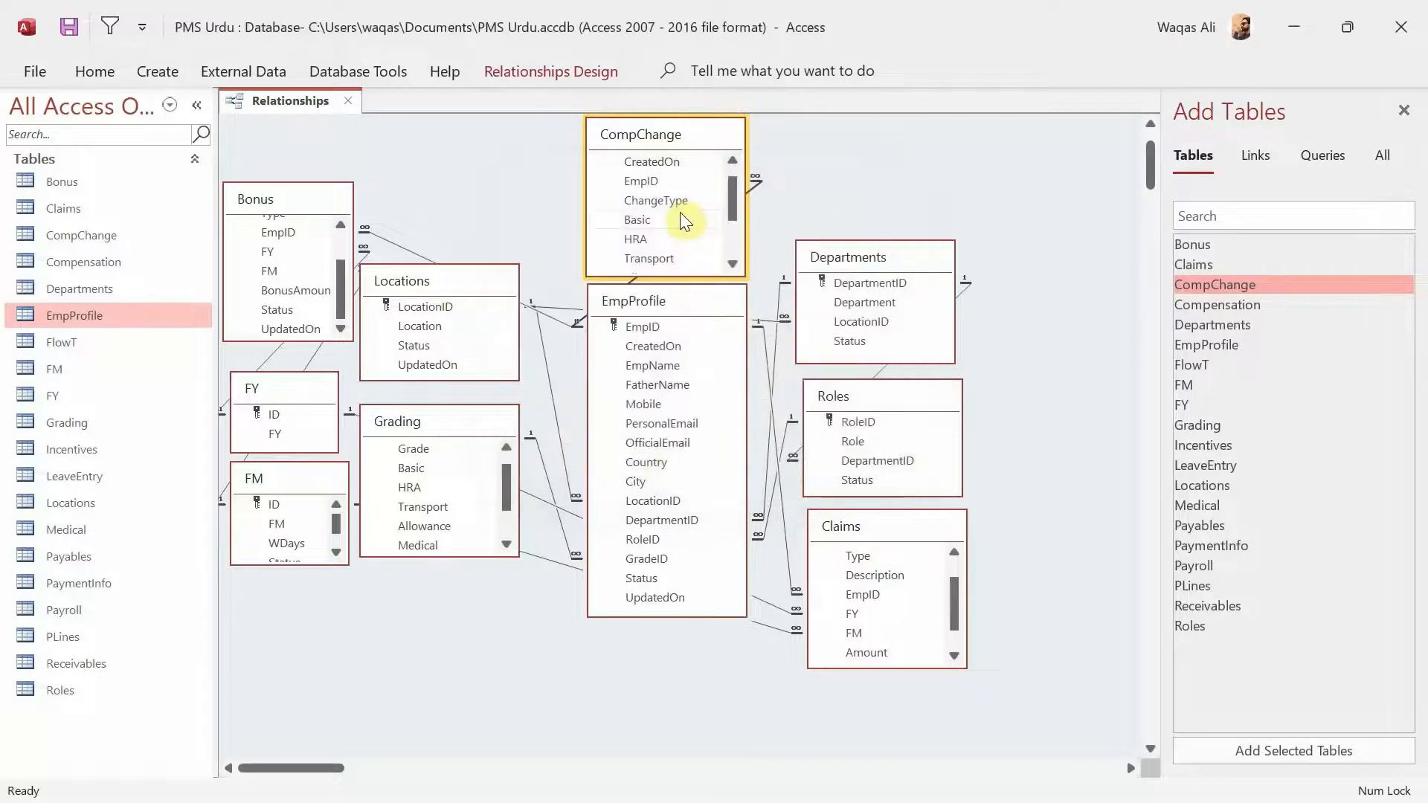
{"action": "mouse_move", "coordinate": [733, 198]}
{"action": "left_mouse_down"}
{"action": "mouse_move", "coordinate": [732, 244]}
{"action": "mouse_move", "coordinate": [738, 183]}
{"action": "left_mouse_up"}
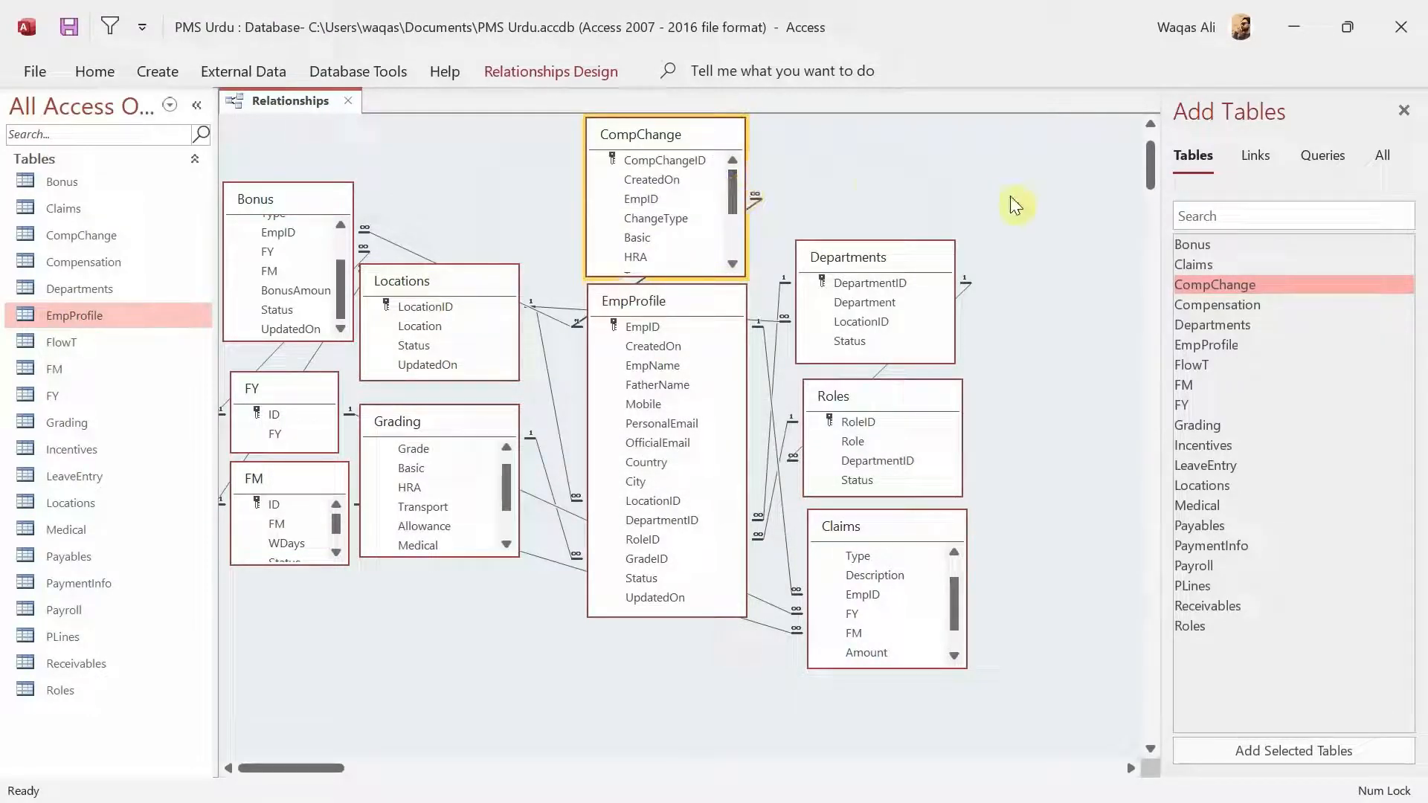
- Add the Compensation table, place it below FM and look through its fields
{"action": "double_click", "coordinate": [1242, 305]}
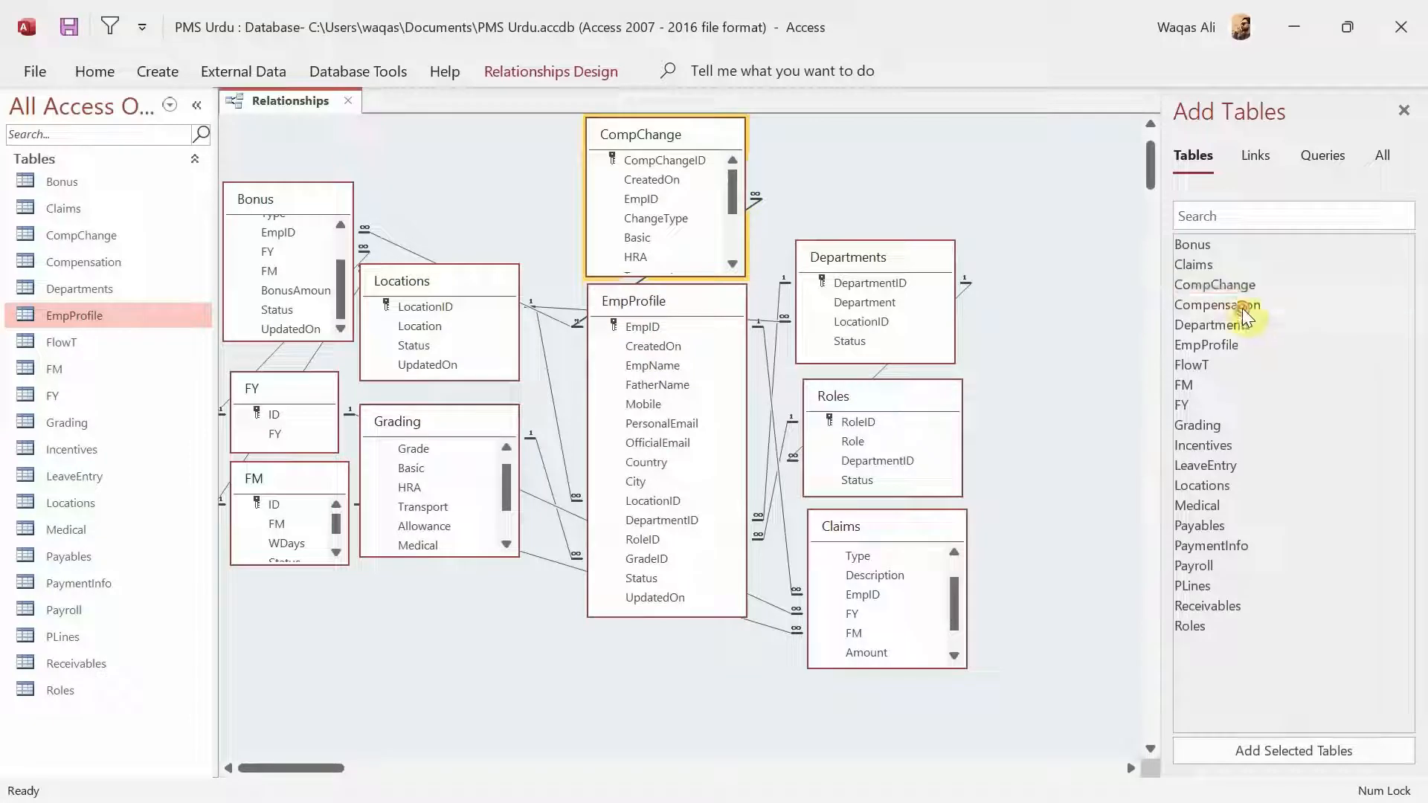
{"action": "left_click", "coordinate": [394, 612]}
{"action": "left_click", "coordinate": [341, 671]}
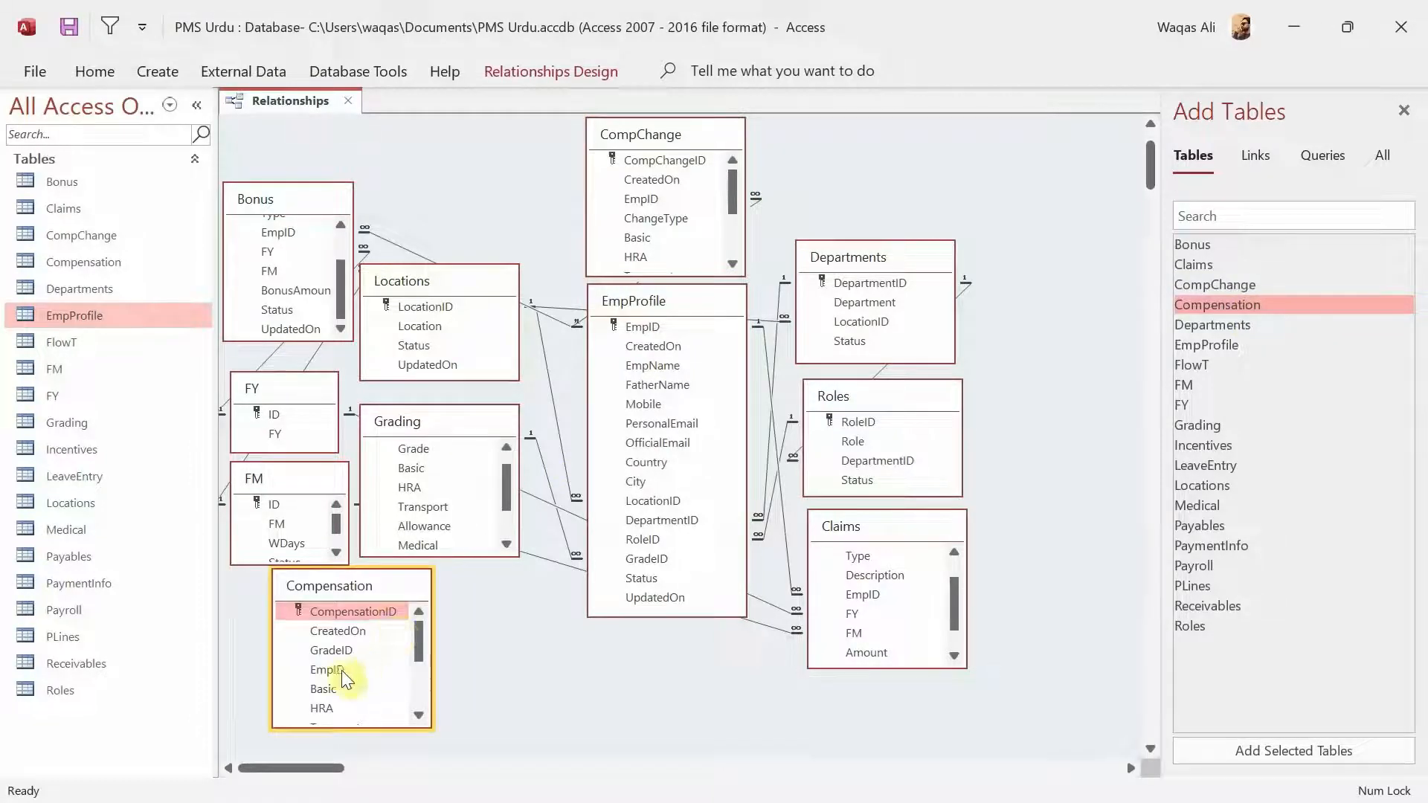
{"action": "left_click", "coordinate": [347, 655]}
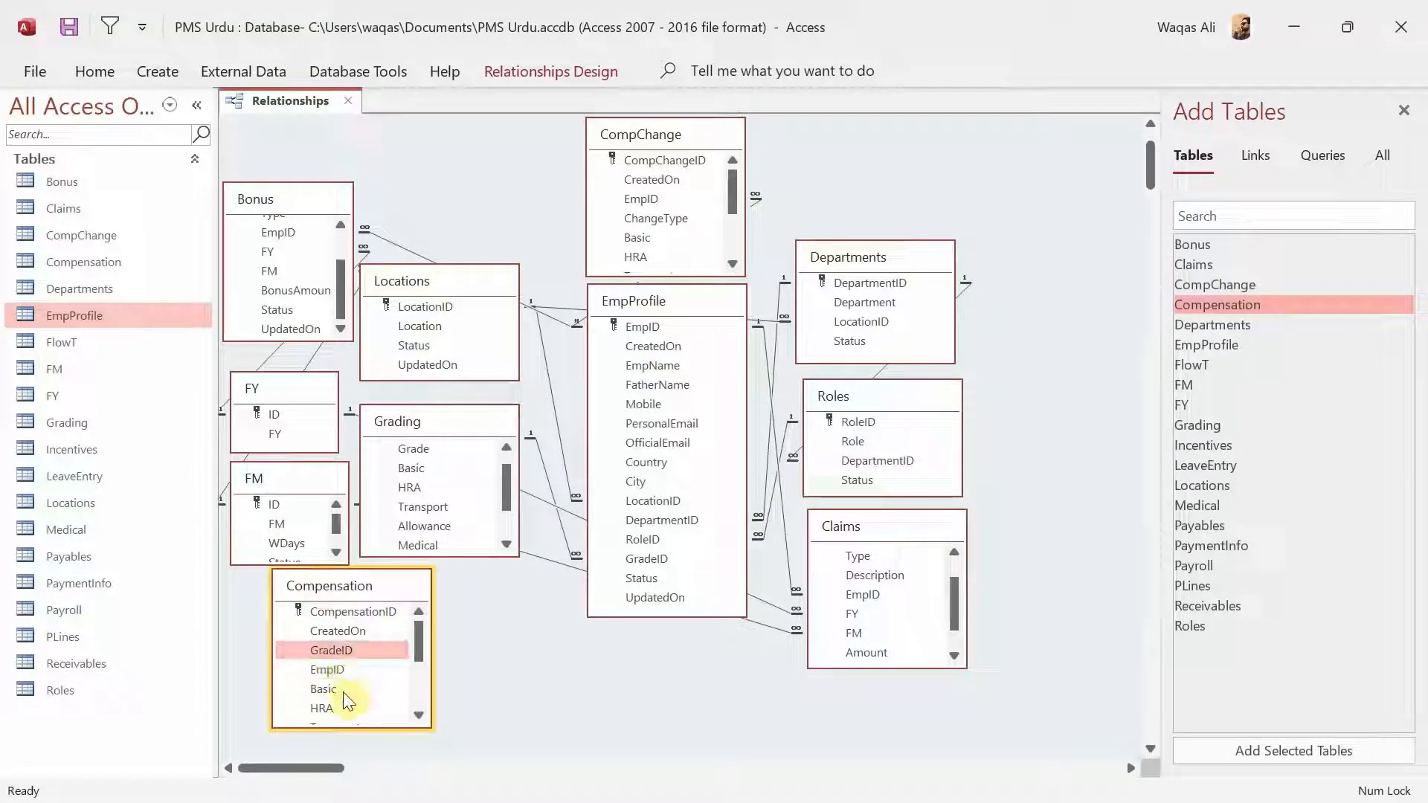
{"action": "scroll", "coordinate": [344, 681], "scroll_direction": "down", "scroll_amount": 3}
{"action": "scroll", "coordinate": [345, 685], "scroll_direction": "up", "scroll_amount": 3}
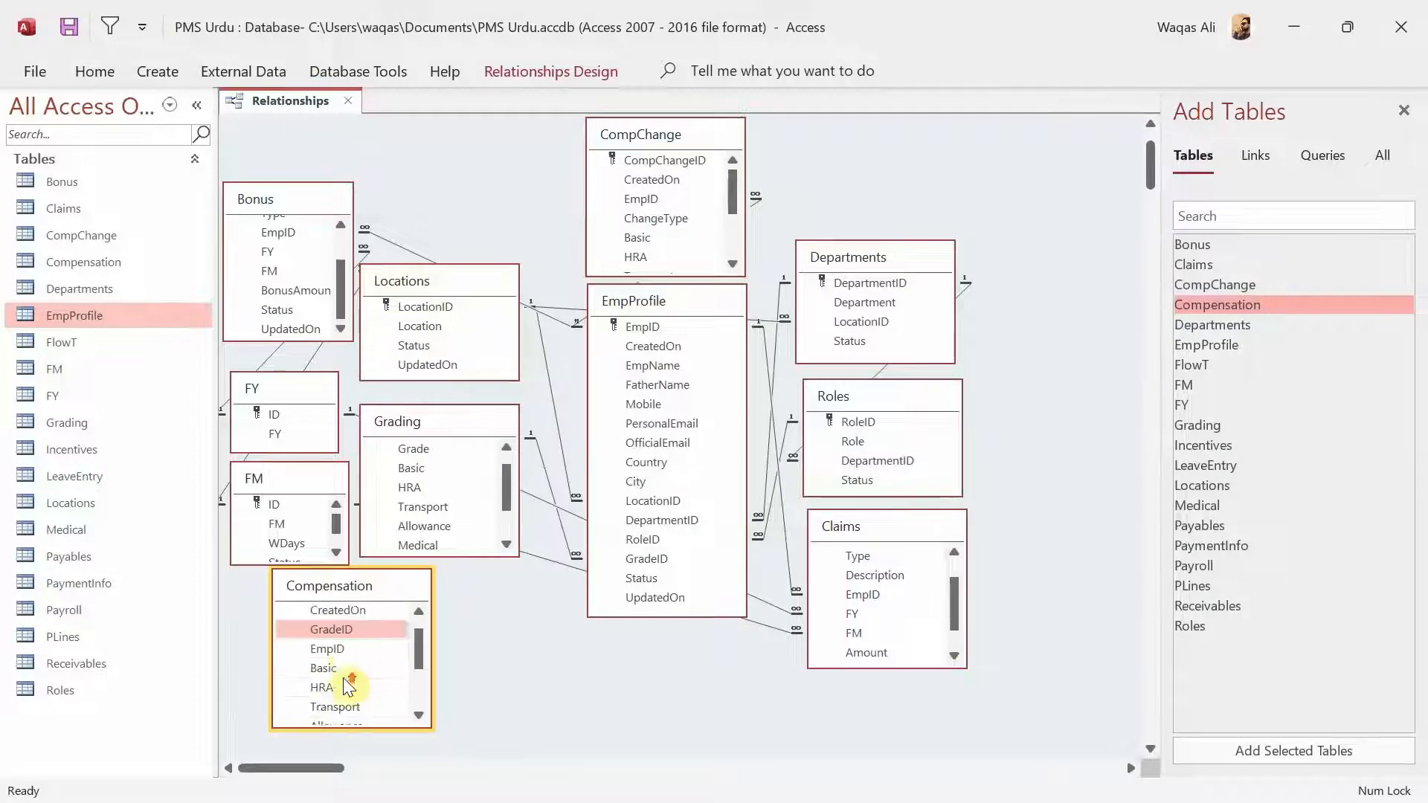
- Relate GradeID in Grading to GradeID in Compensation, enforcing referential integrity with cascading updates of related fields
{"action": "left_click", "coordinate": [334, 650]}
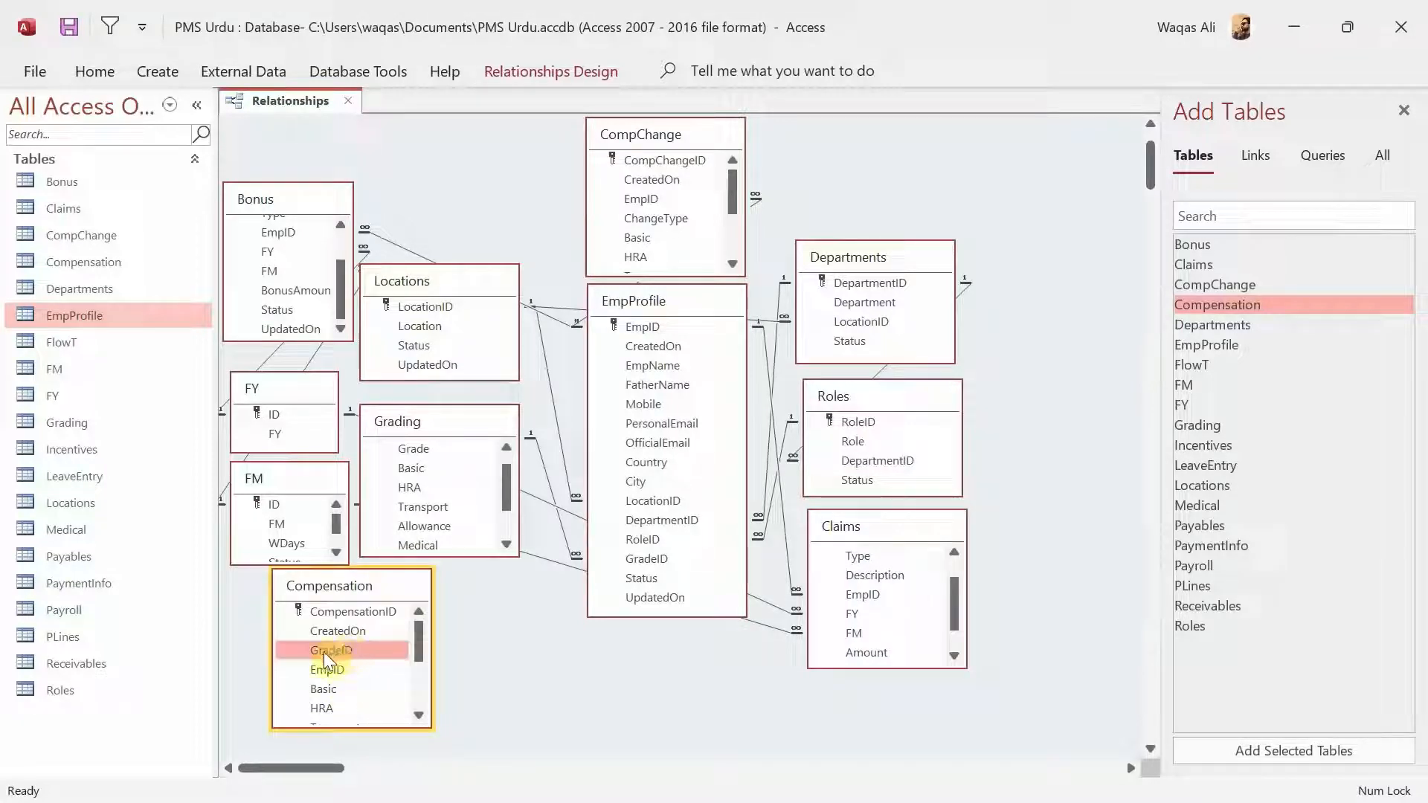
{"action": "left_click_drag", "start_coordinate": [350, 650], "coordinate": [419, 447]}
{"action": "left_click", "coordinate": [611, 342]}
{"action": "left_click", "coordinate": [612, 362]}
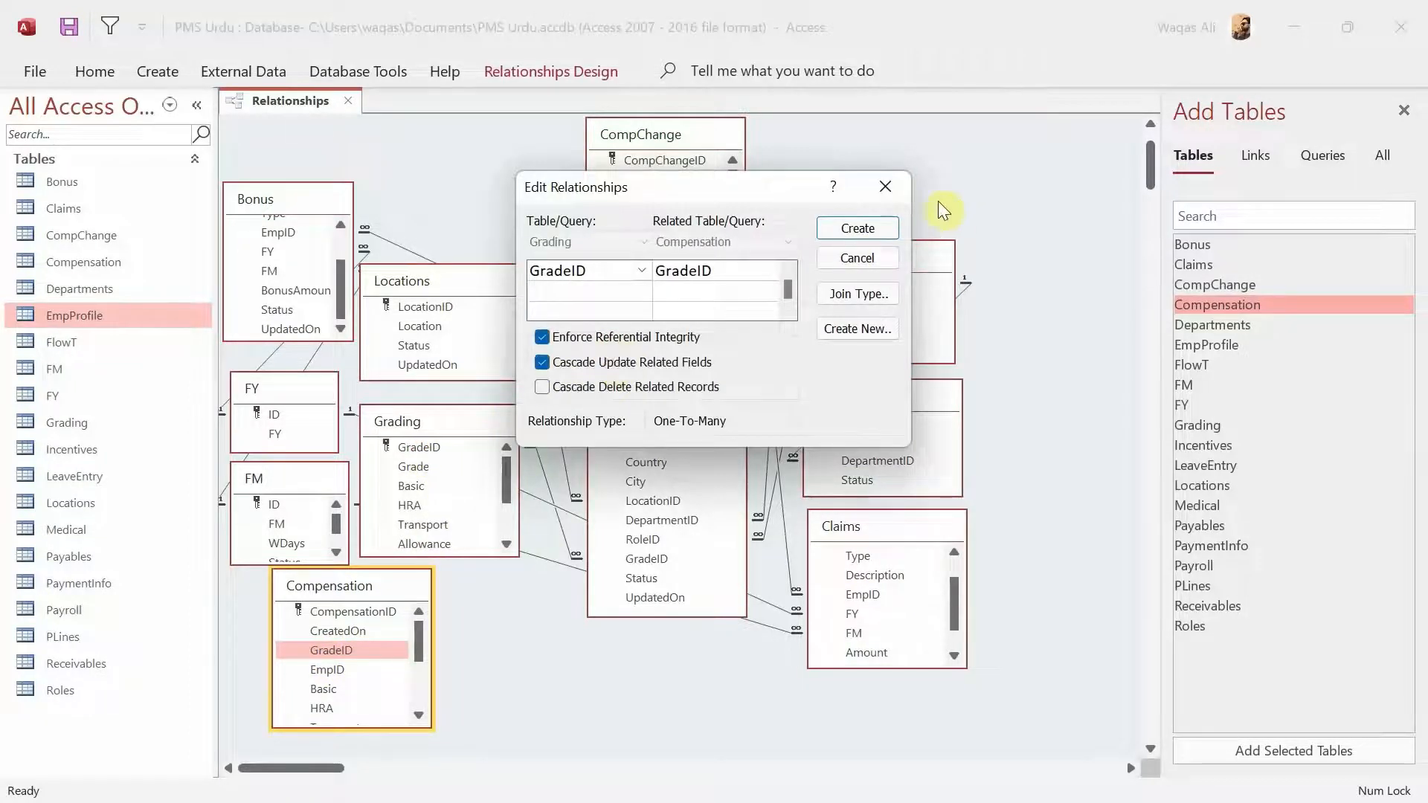
{"action": "left_click", "coordinate": [878, 227]}
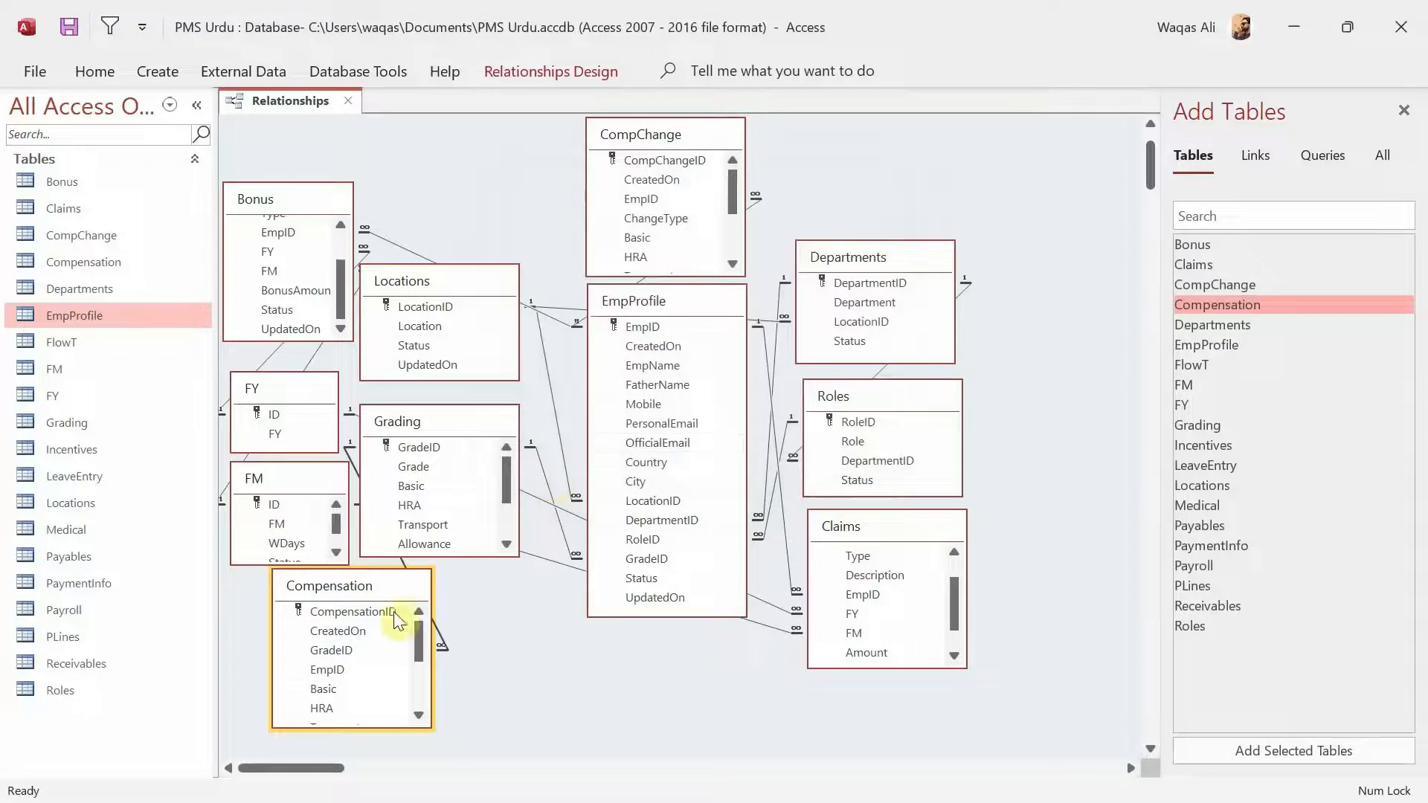
- Relate EmpID in EmpProfile to EmpID in Compensation, enforcing referential integrity with cascading updates of related fields
{"action": "left_click", "coordinate": [319, 671]}
{"action": "left_click_drag", "start_coordinate": [318, 672], "coordinate": [636, 331]}
{"action": "left_click", "coordinate": [631, 336]}
{"action": "left_click", "coordinate": [629, 360]}
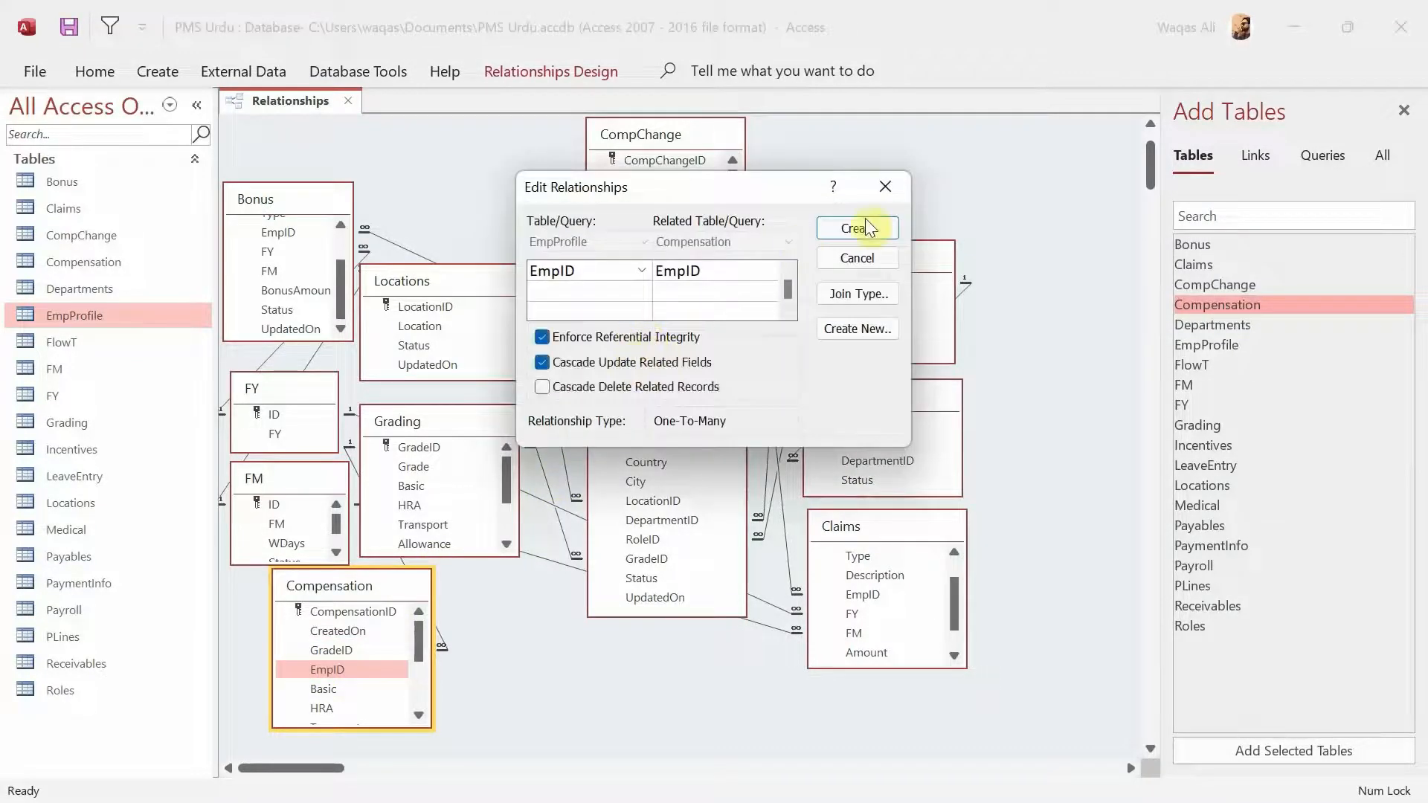
{"action": "left_click", "coordinate": [861, 226]}
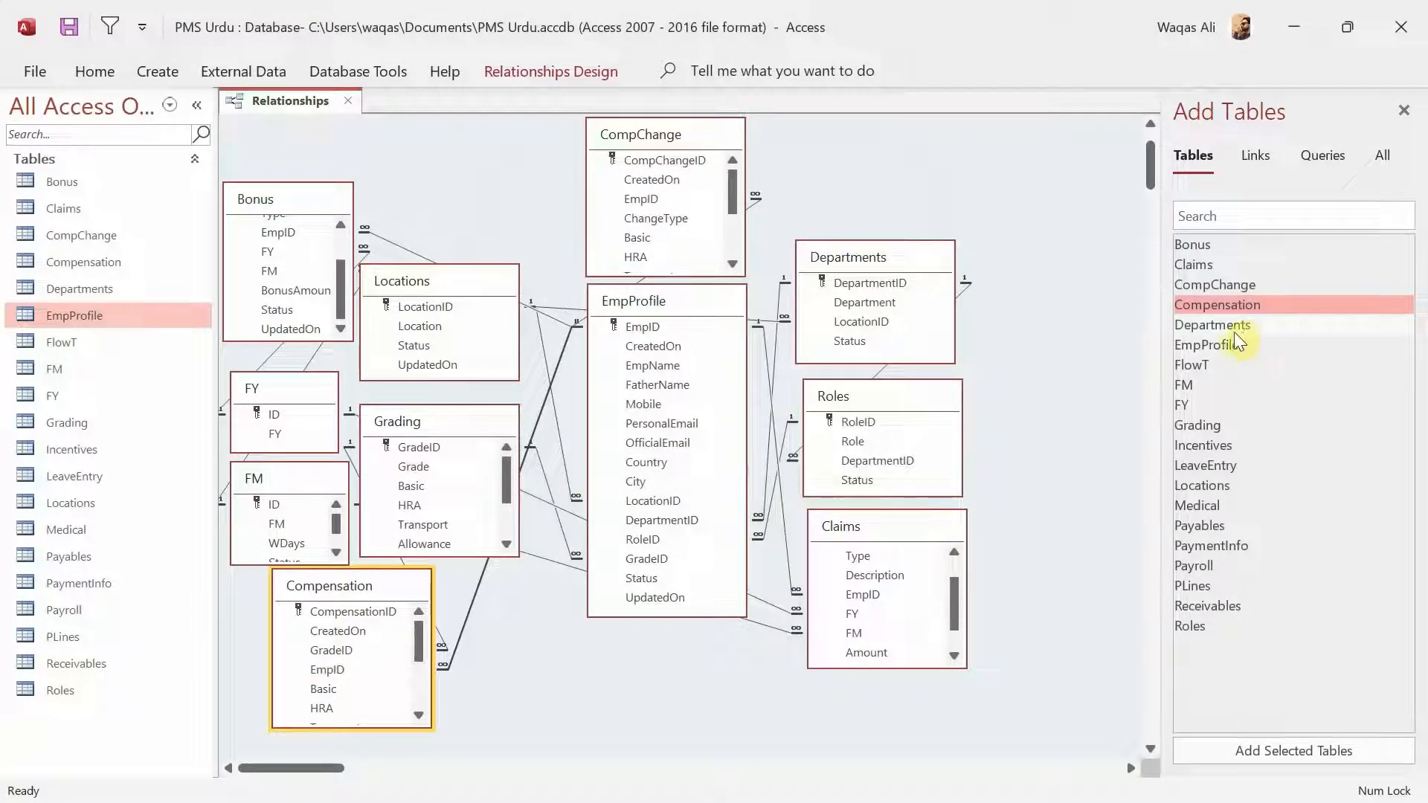
- Add the FlowT table, move it above and to the right of Departments, and look through its fields
{"action": "double_click", "coordinate": [1191, 365]}
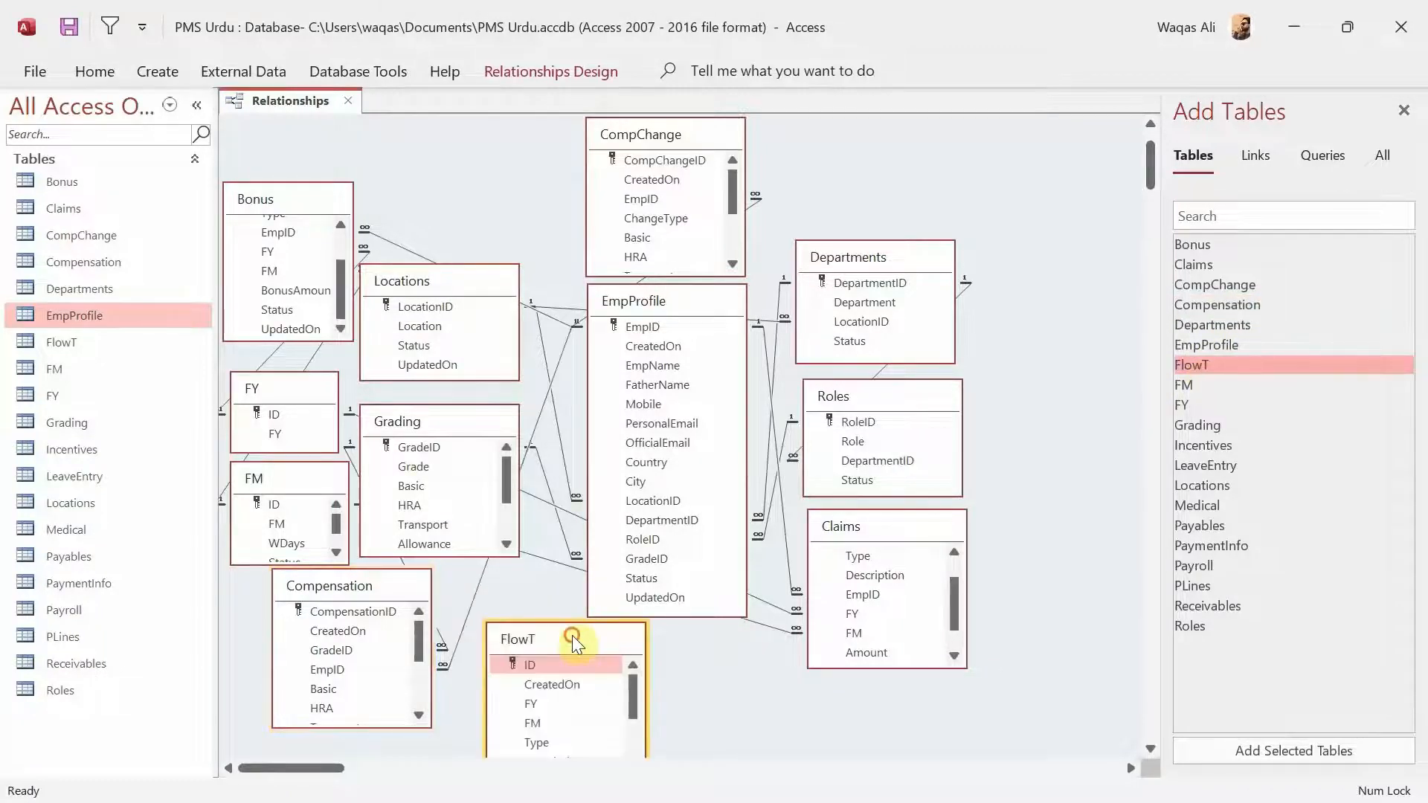
{"action": "left_click_drag", "start_coordinate": [572, 635], "coordinate": [1058, 145]}
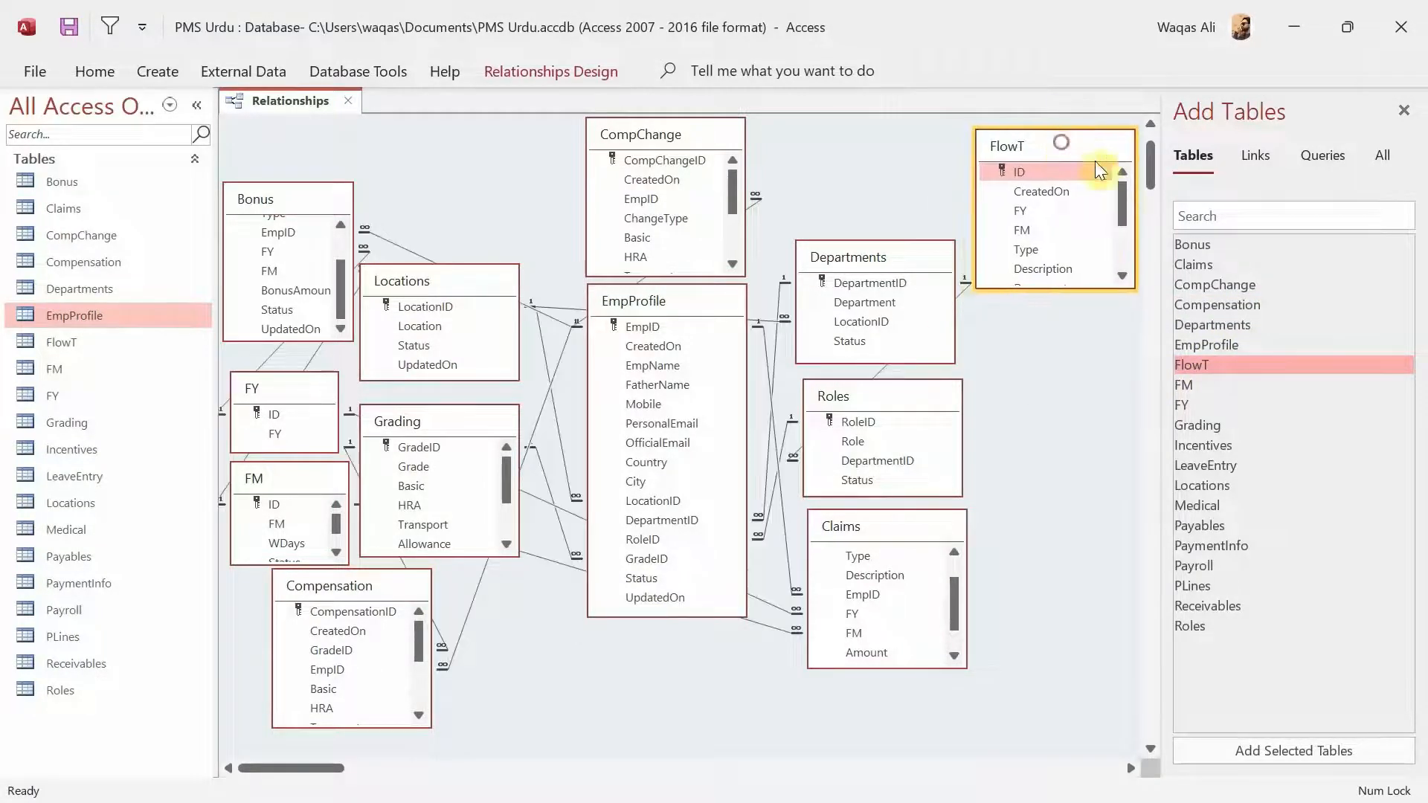
{"action": "left_click_drag", "start_coordinate": [1119, 194], "coordinate": [1109, 250]}
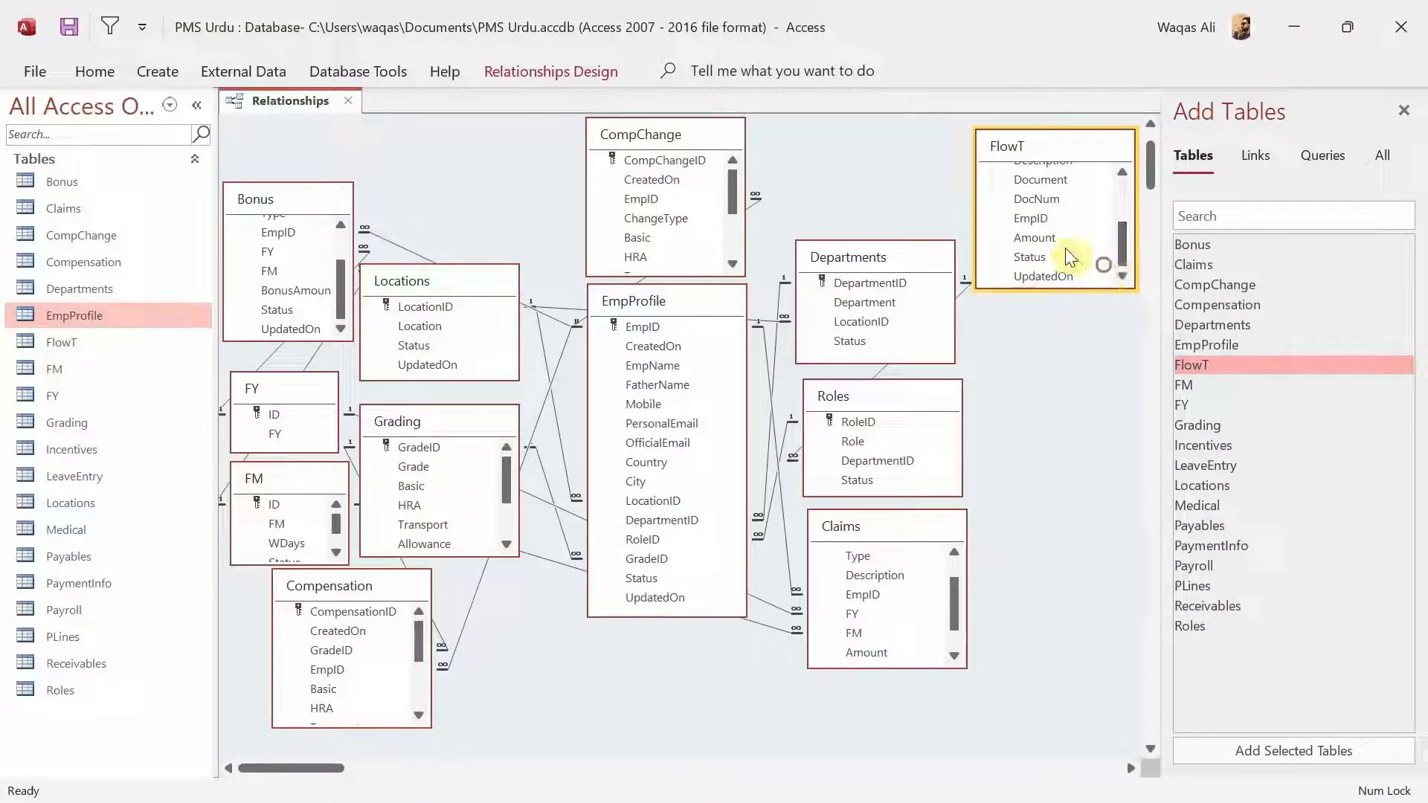
- Relate EmpID in EmpProfile to EmpID in FlowT, enforcing referential integrity with cascading updates of related fields
{"action": "left_click_drag", "start_coordinate": [1032, 219], "coordinate": [659, 327]}
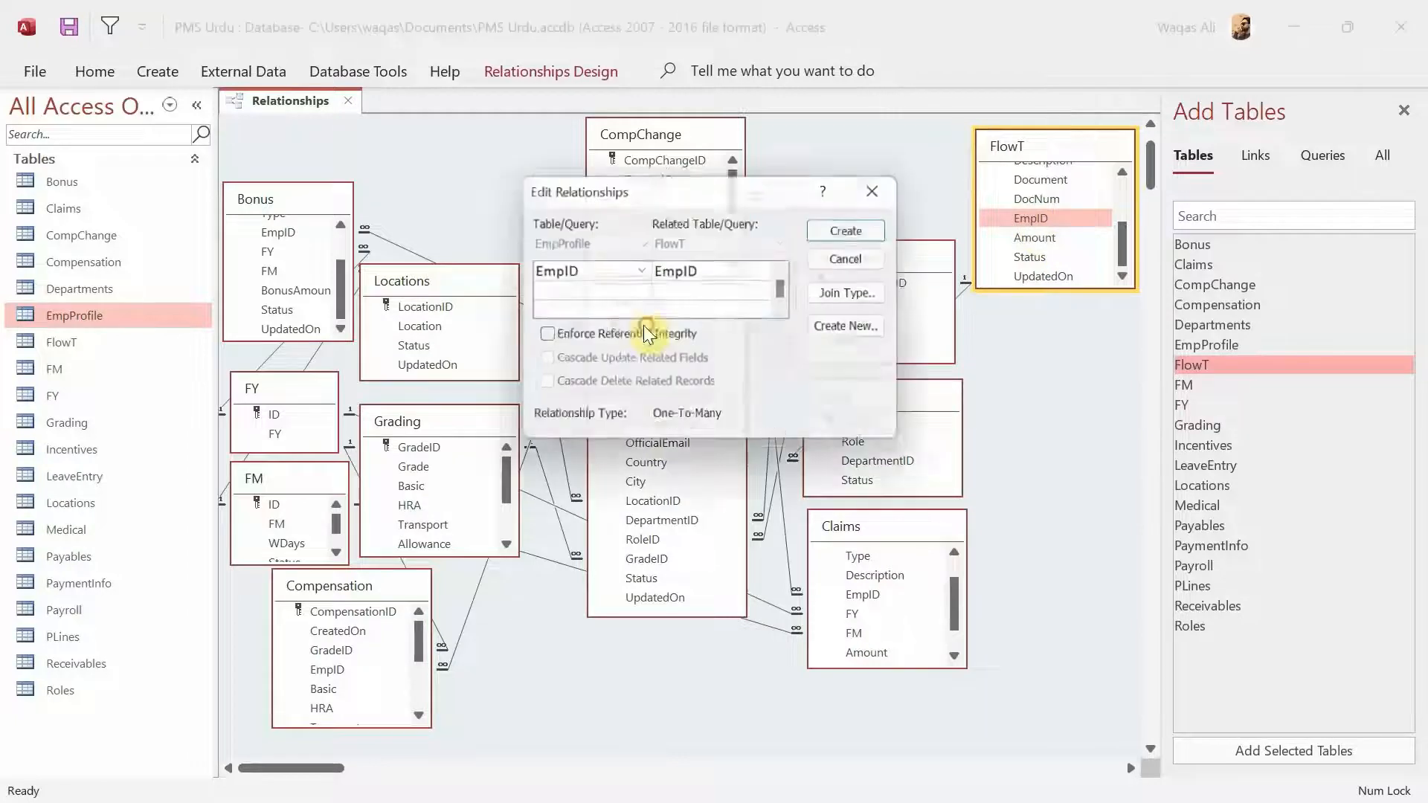
{"action": "left_click", "coordinate": [622, 337]}
{"action": "left_click", "coordinate": [630, 362]}
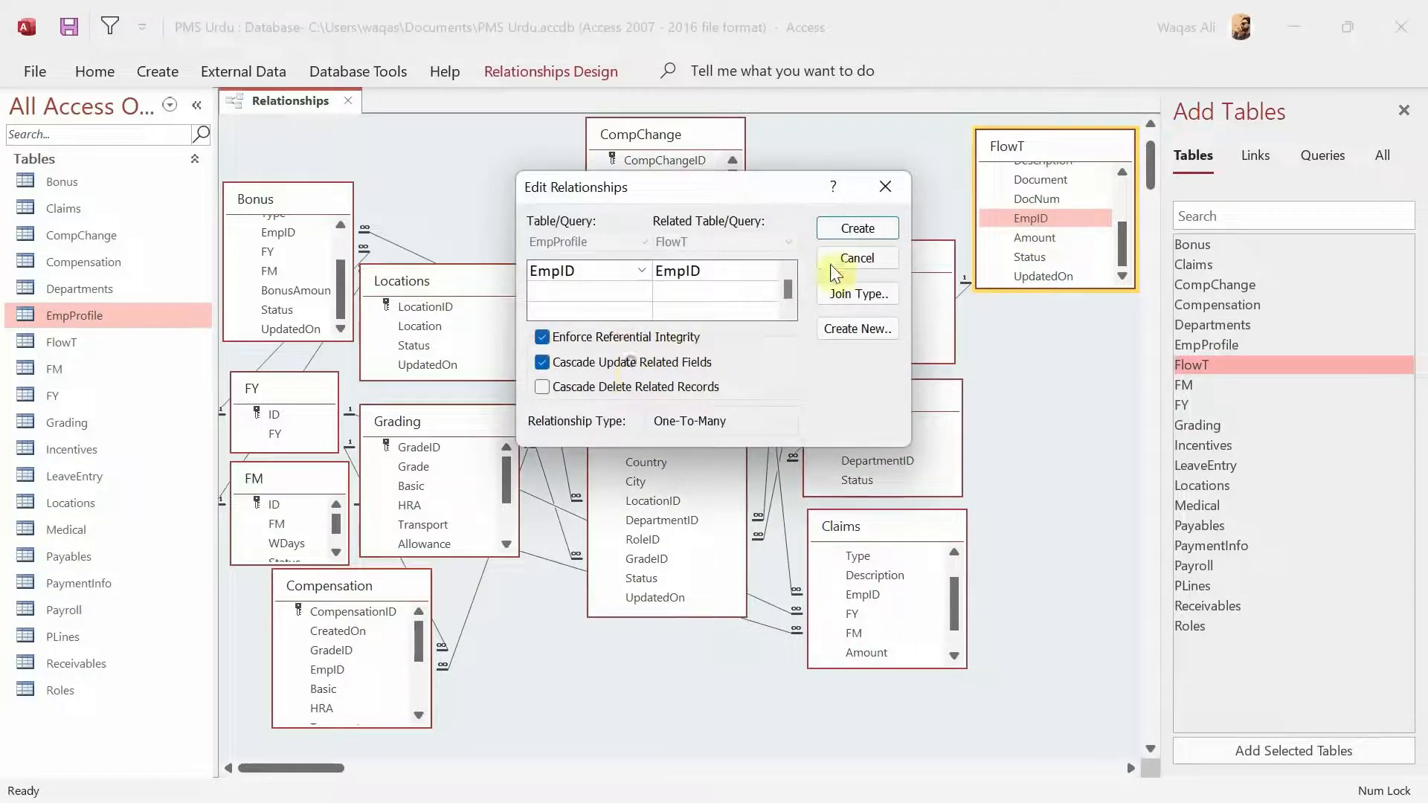
{"action": "left_click", "coordinate": [870, 230]}
- Relate ID in FY to FY in FlowT, enforcing referential integrity with cascading updates of related fields
{"action": "scroll", "coordinate": [1038, 263], "scroll_direction": "up", "scroll_amount": 2}
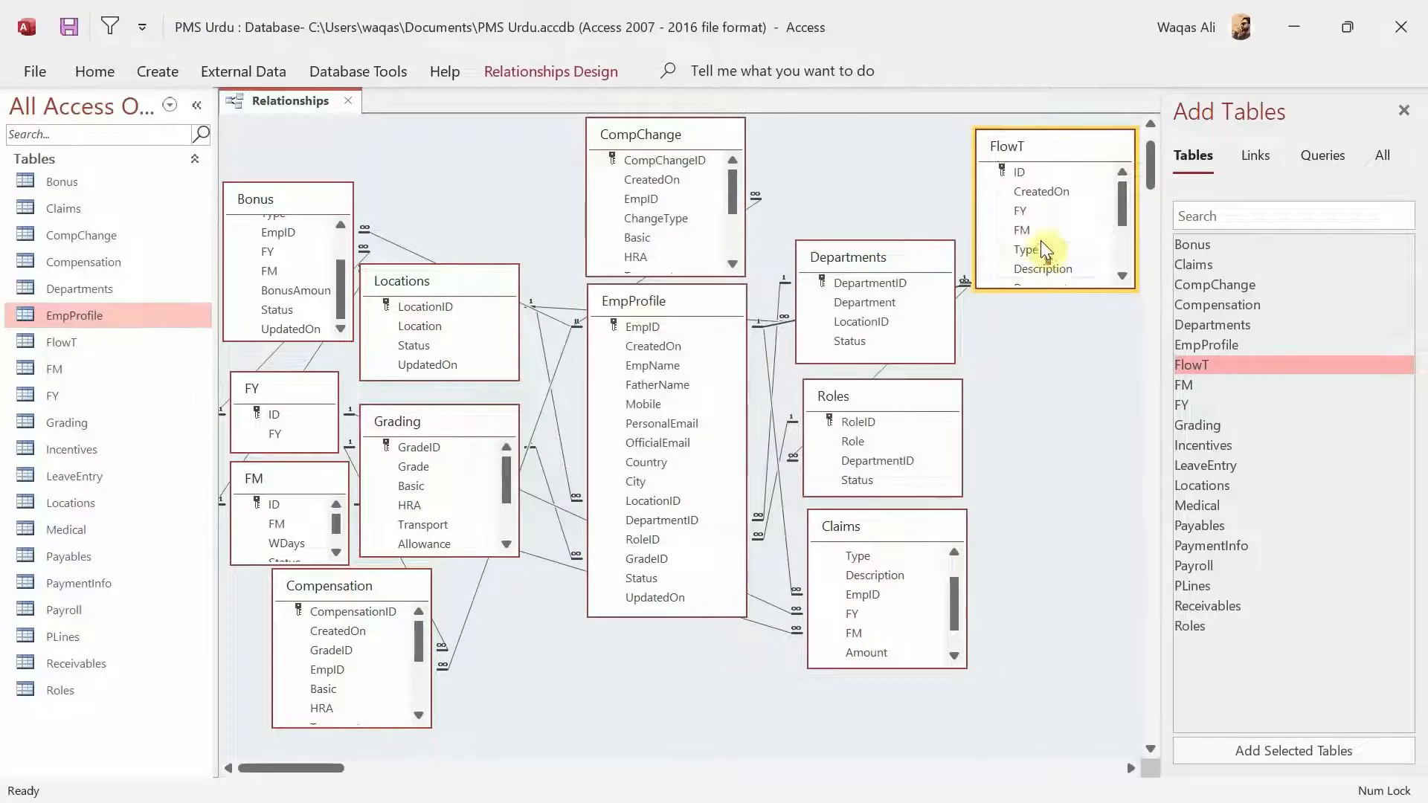
{"action": "left_click", "coordinate": [1021, 212]}
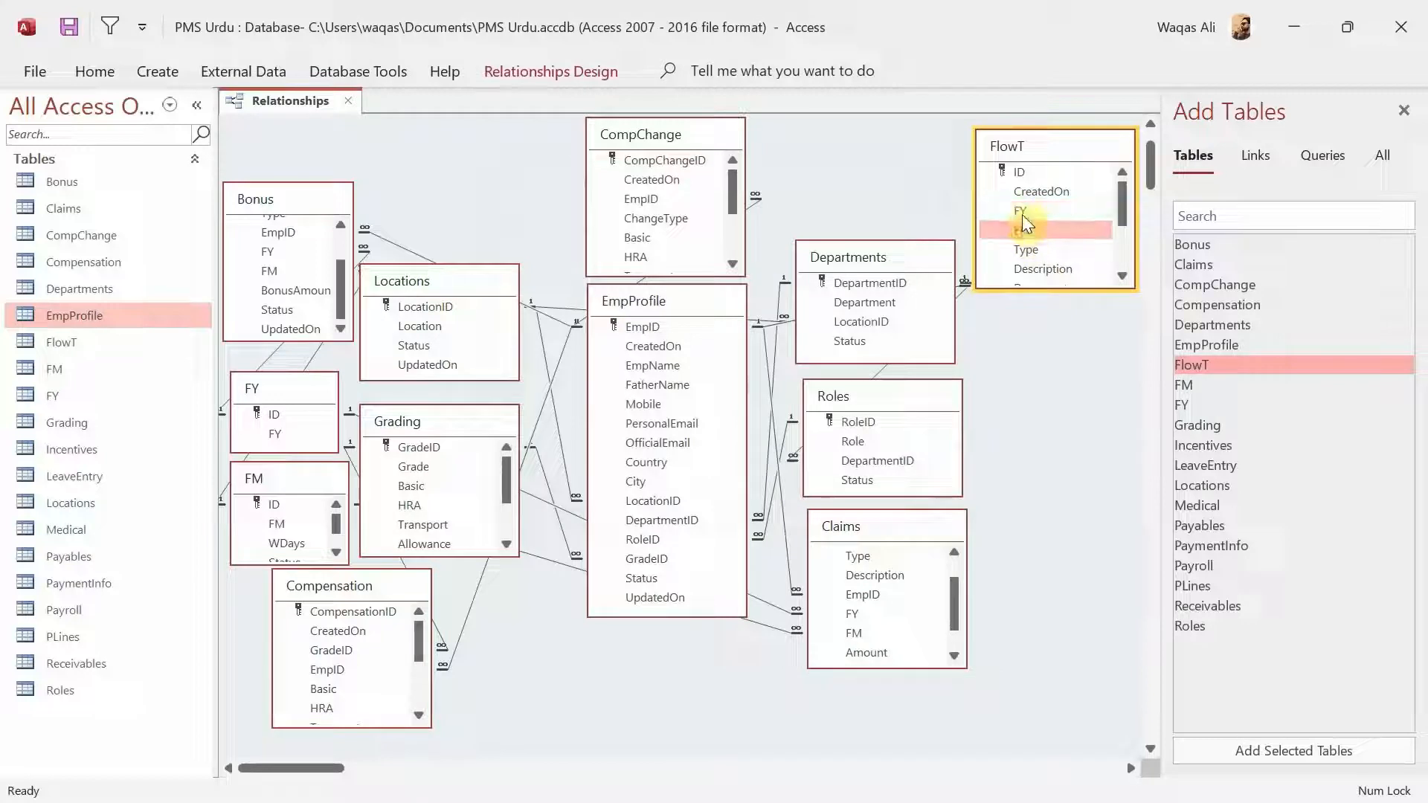
{"action": "left_click_drag", "start_coordinate": [1022, 211], "coordinate": [280, 418]}
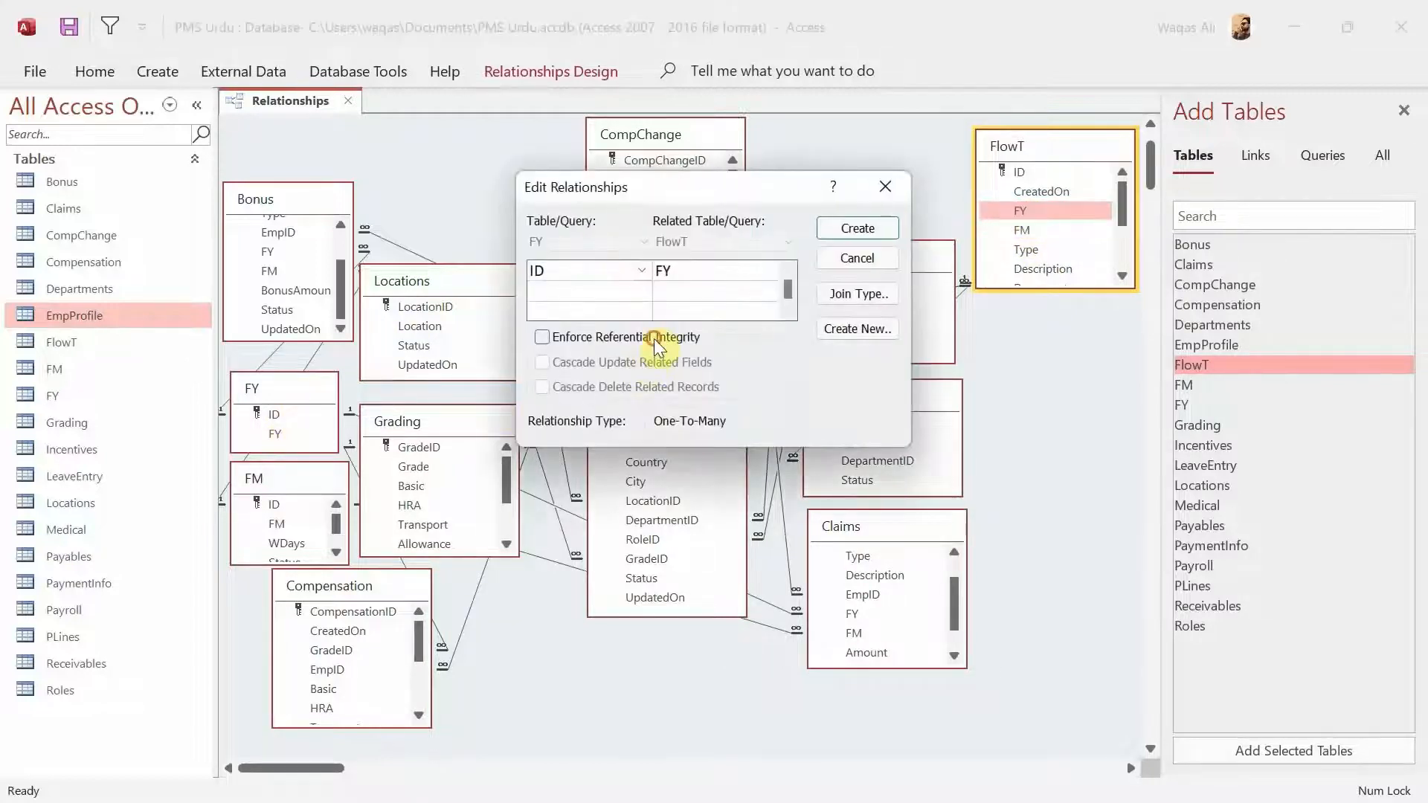
{"action": "left_click", "coordinate": [654, 338]}
{"action": "left_click", "coordinate": [837, 236]}
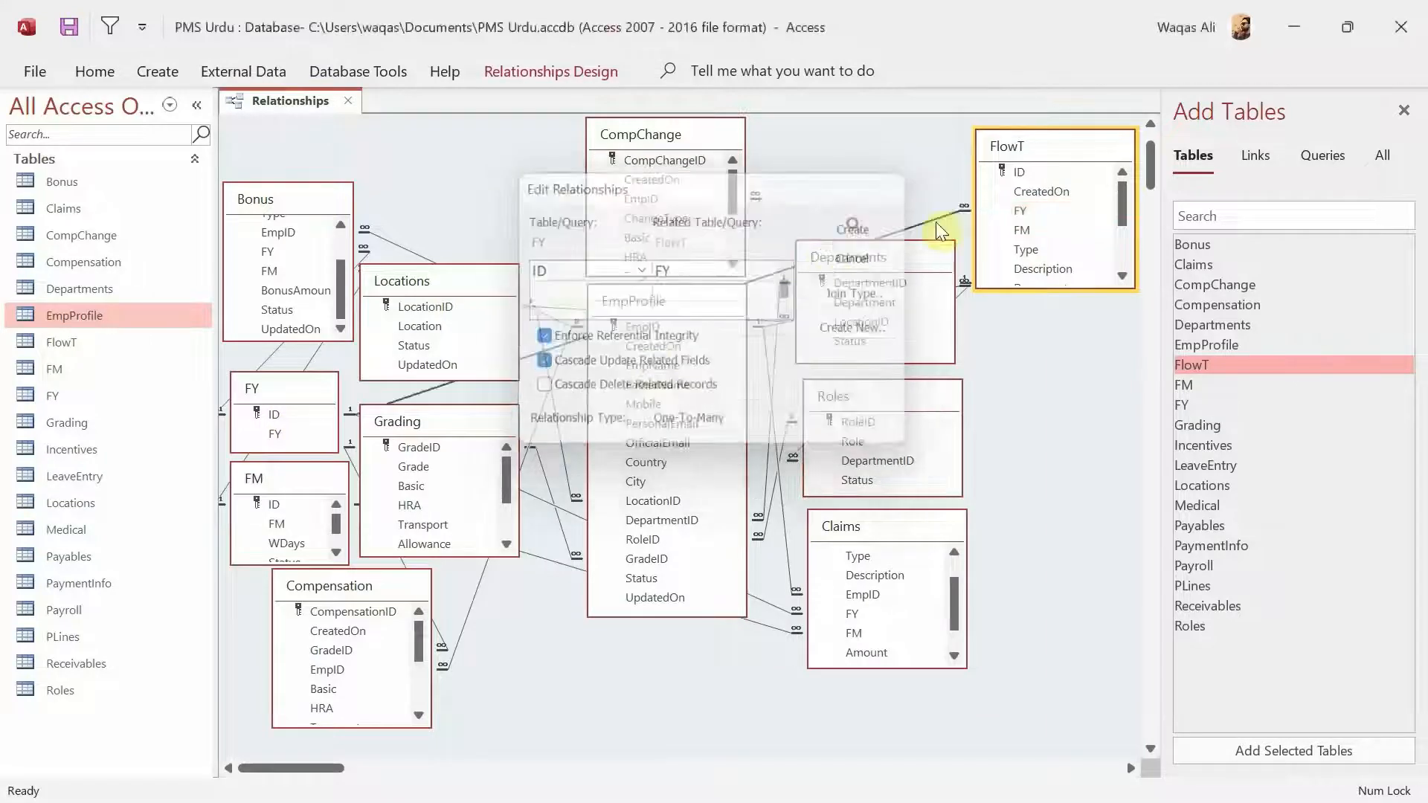
- Relate ID in FM to FM in FlowT, enforcing referential integrity with cascading updates of related fields
{"action": "left_click", "coordinate": [1022, 229]}
{"action": "left_click_drag", "start_coordinate": [1022, 229], "coordinate": [281, 505]}
{"action": "left_click", "coordinate": [669, 340]}
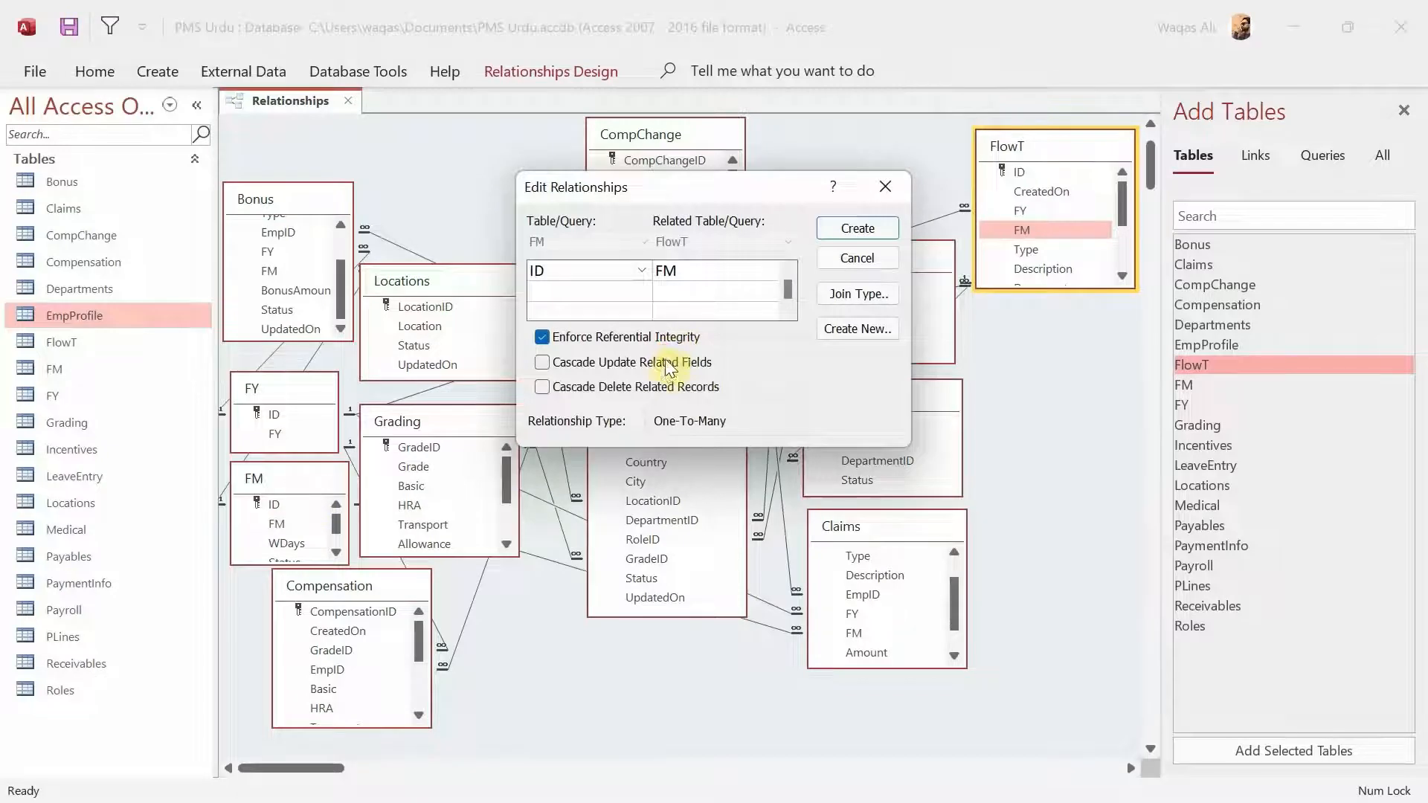
{"action": "left_click", "coordinate": [664, 361]}
{"action": "left_click", "coordinate": [860, 224]}
{"action": "scroll", "coordinate": [1047, 256], "scroll_direction": "down", "scroll_amount": 2}
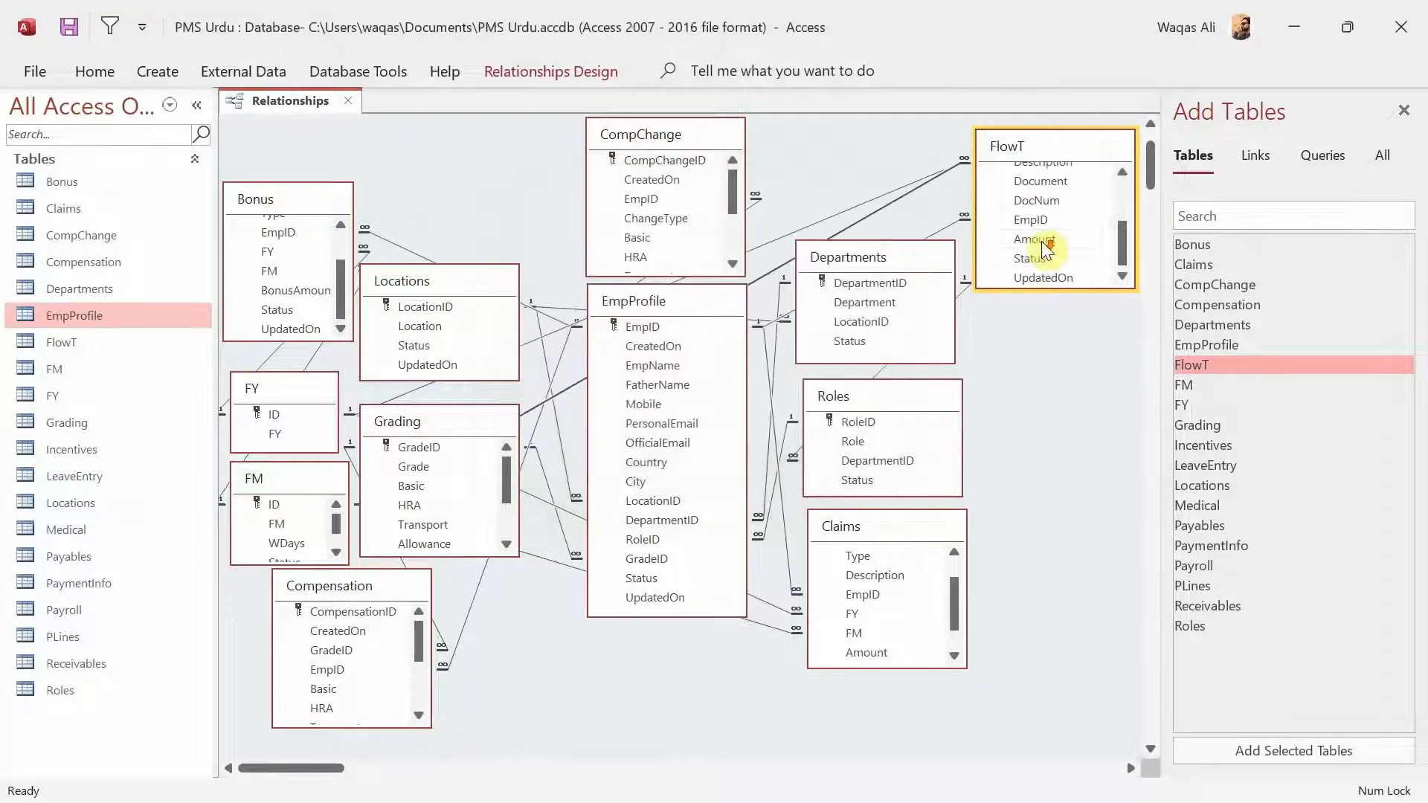
{"action": "scroll", "coordinate": [1047, 255], "scroll_direction": "up", "scroll_amount": 2}
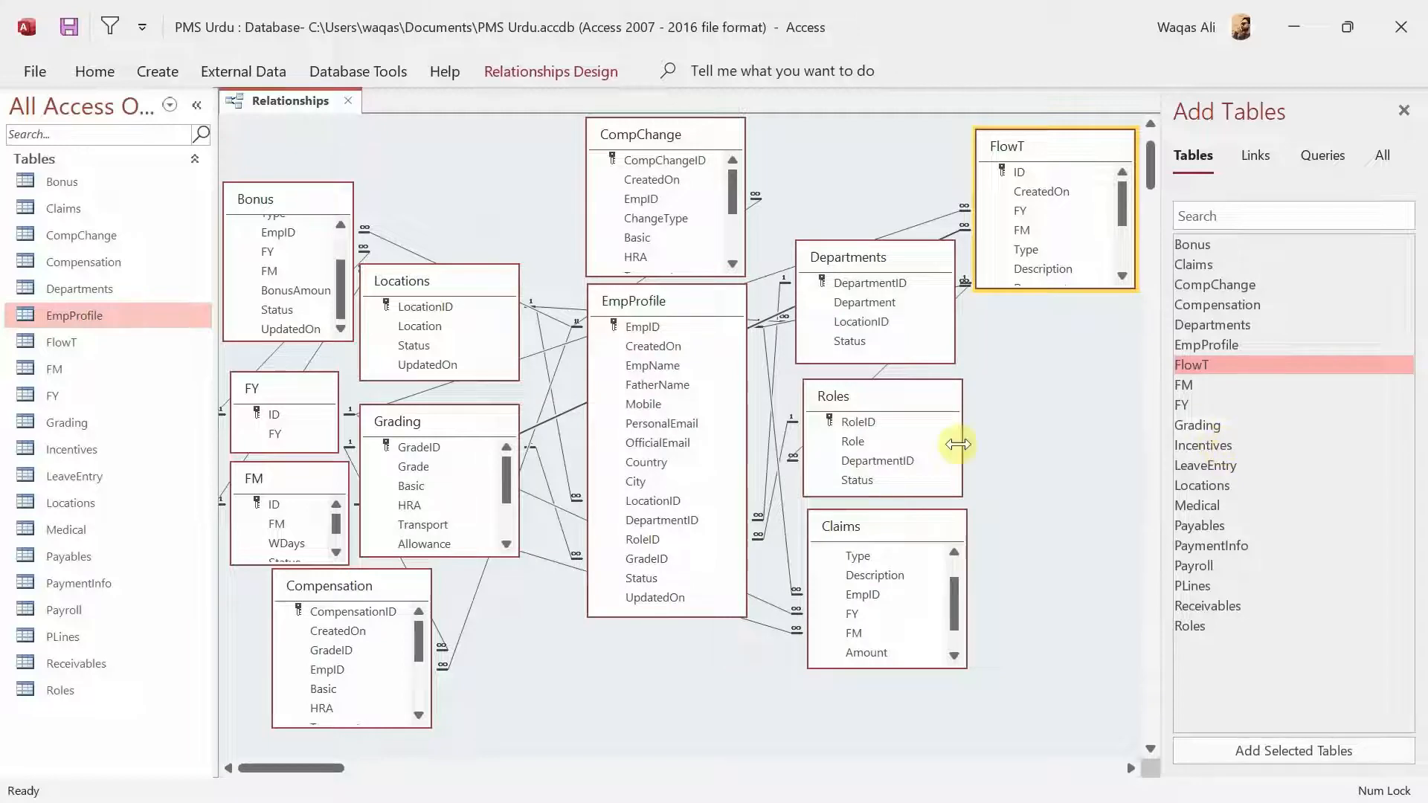
- Add the Incentives table below FlowT and relate EmpID in EmpProfile to its EmpID, enforcing referential integrity with cascading updates
{"action": "left_click_drag", "start_coordinate": [1189, 448], "coordinate": [1037, 336]}
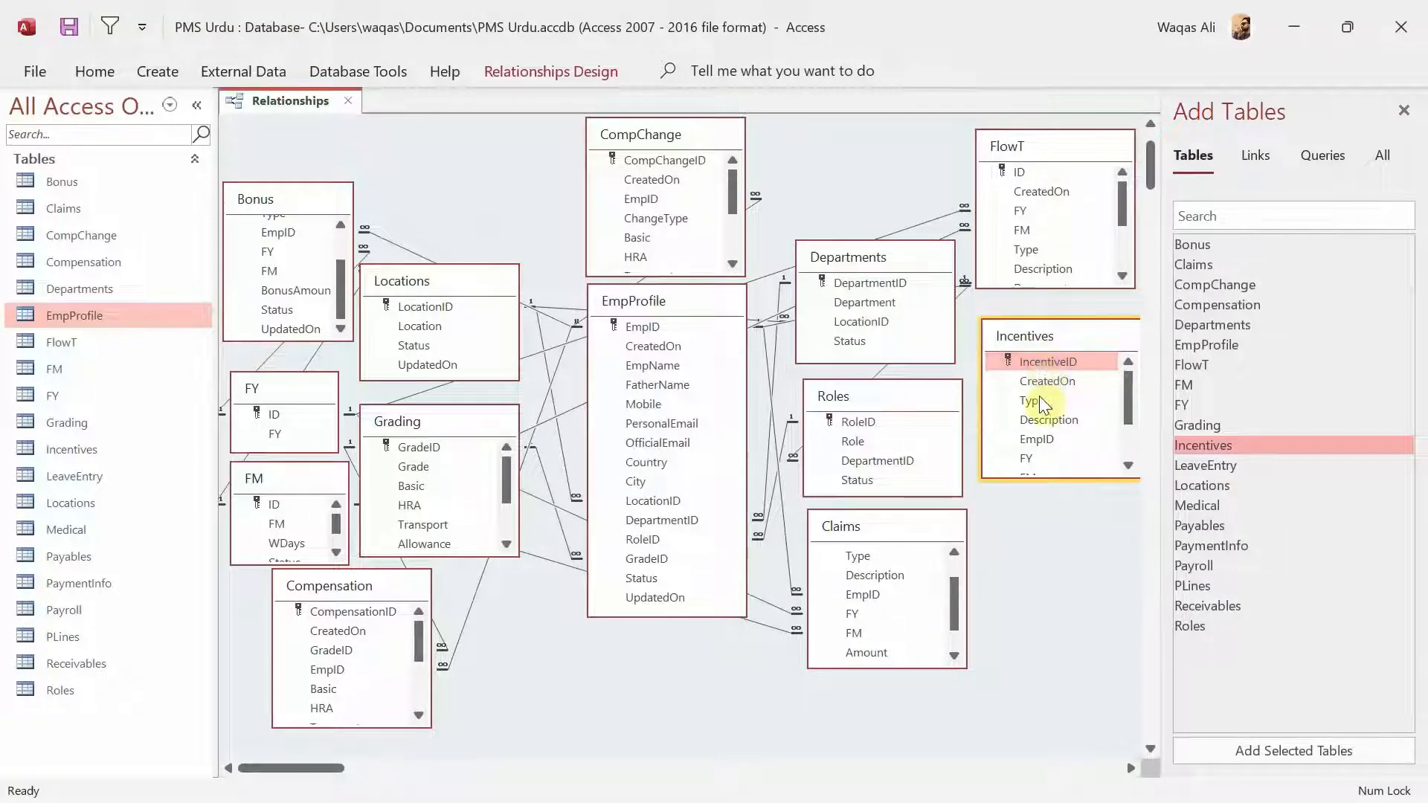
{"action": "left_click_drag", "start_coordinate": [1030, 439], "coordinate": [641, 327]}
{"action": "left_click", "coordinate": [610, 342]}
{"action": "left_click", "coordinate": [610, 358]}
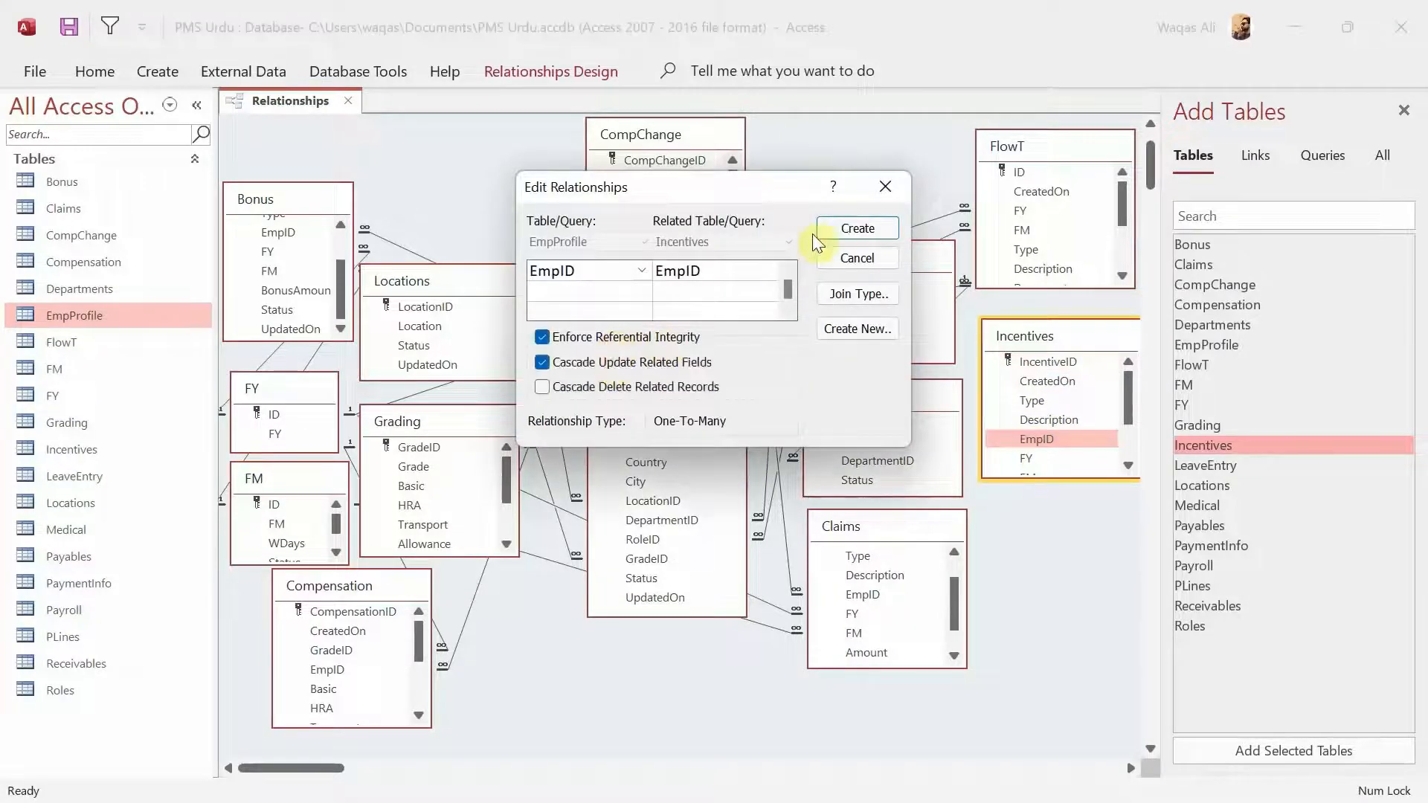
{"action": "left_click", "coordinate": [825, 229]}
- Relate ID in FY to FY in Incentives, enforcing referential integrity with cascading updates of related fields
{"action": "scroll", "coordinate": [1055, 439], "scroll_direction": "down", "scroll_amount": 1}
{"action": "left_click_drag", "start_coordinate": [1023, 404], "coordinate": [275, 414]}
{"action": "left_click", "coordinate": [671, 336]}
{"action": "left_click", "coordinate": [674, 363]}
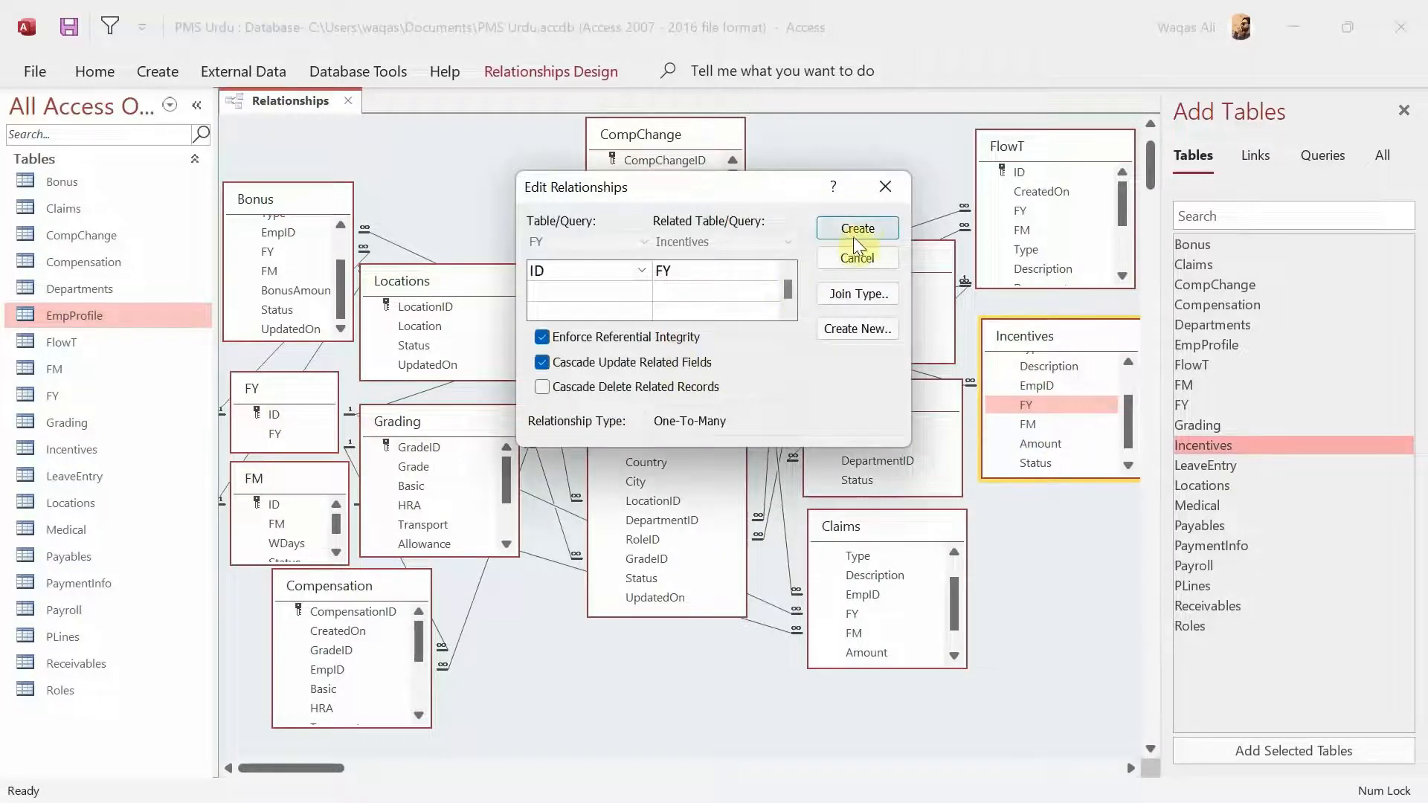
{"action": "left_click", "coordinate": [855, 229]}
- Relate ID in FM to FM in Incentives, enforcing referential integrity with cascading updates of related fields
{"action": "left_click_drag", "start_coordinate": [1028, 423], "coordinate": [273, 506]}
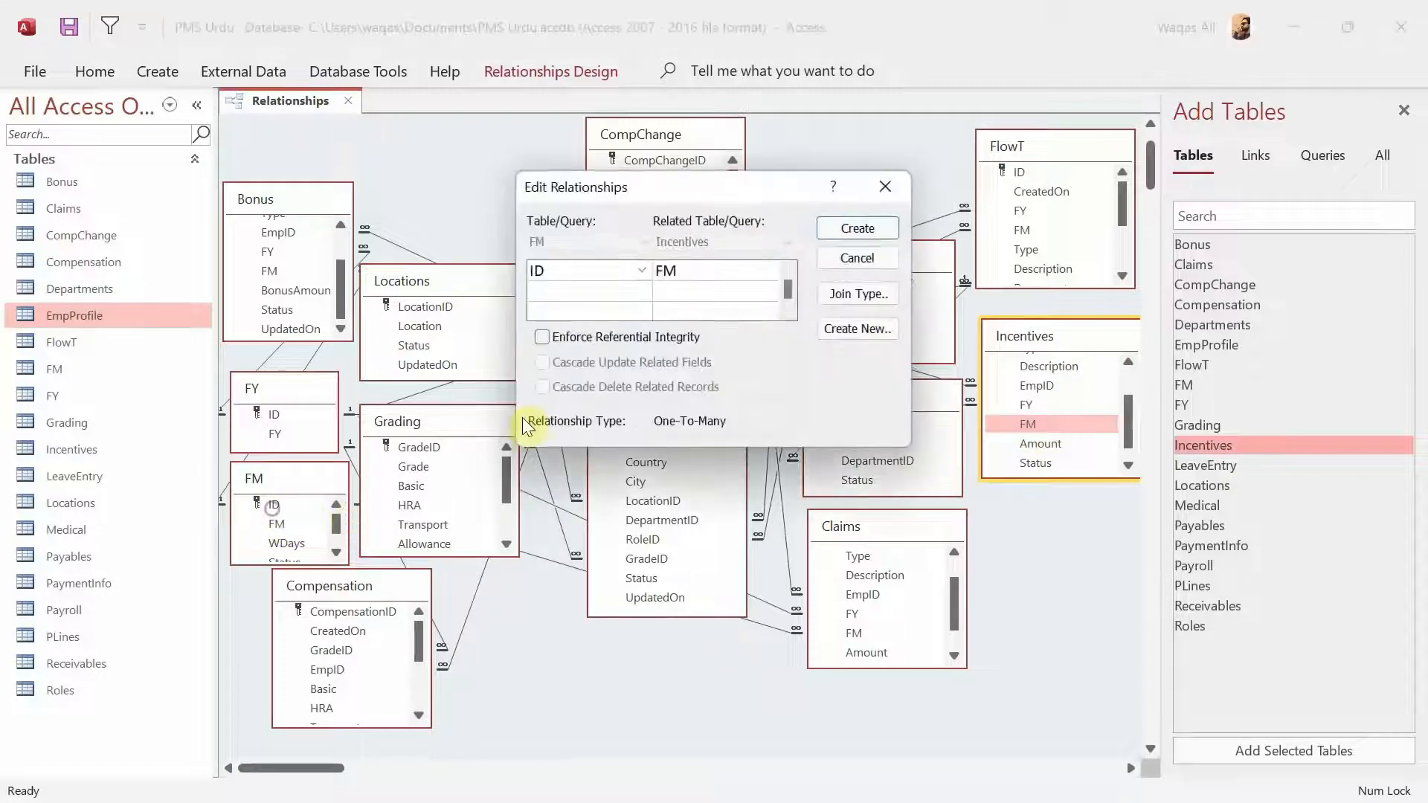
{"action": "left_click", "coordinate": [632, 337]}
{"action": "left_click", "coordinate": [634, 339]}
{"action": "left_click", "coordinate": [645, 343]}
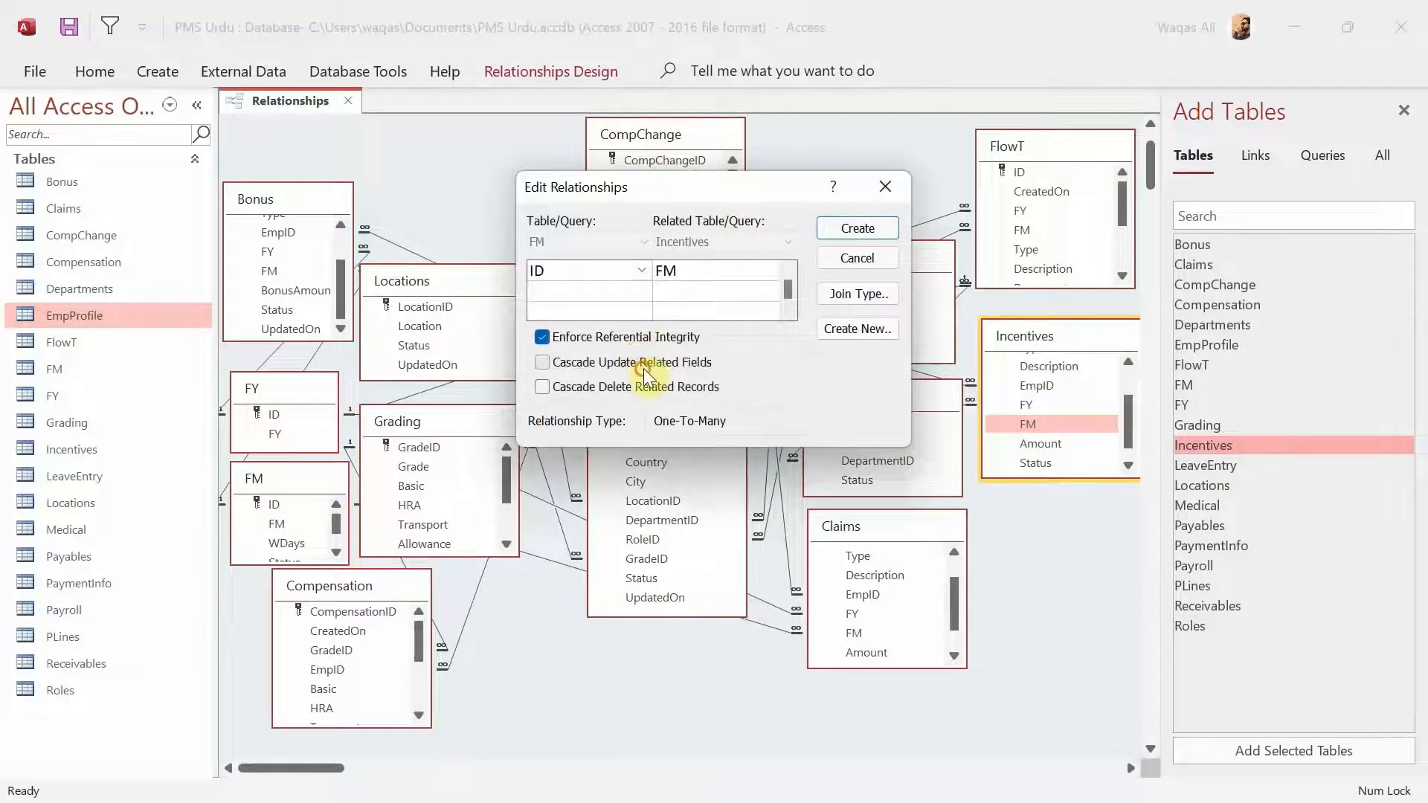
{"action": "left_click", "coordinate": [644, 368]}
{"action": "left_click", "coordinate": [878, 230]}
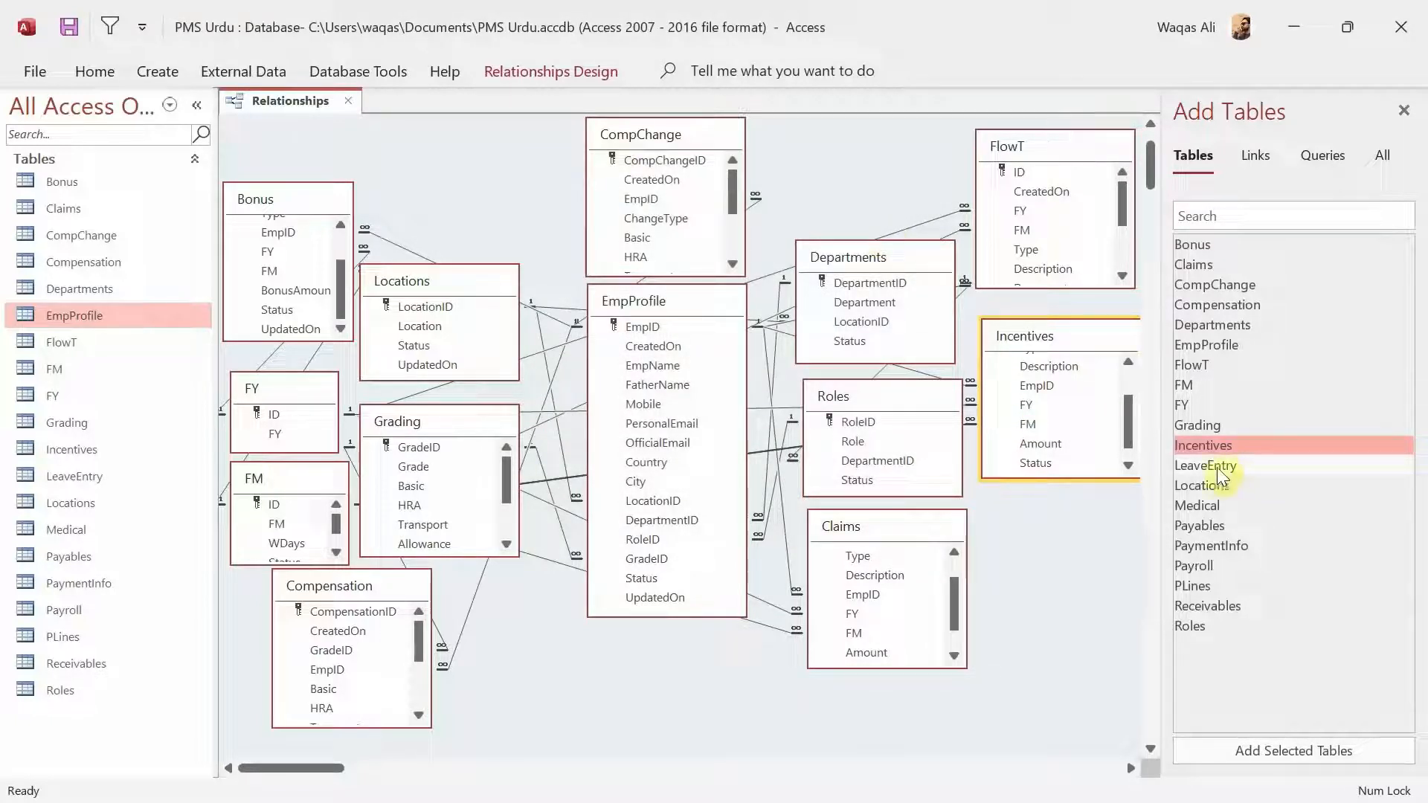
- Add the LeaveEntry table above Locations and relate EmpID in EmpProfile to its EmpID, enforcing referential integrity with cascading updates
{"action": "left_click_drag", "start_coordinate": [1216, 467], "coordinate": [541, 525]}
{"action": "left_click_drag", "start_coordinate": [456, 169], "coordinate": [458, 136]}
{"action": "left_click_drag", "start_coordinate": [418, 200], "coordinate": [654, 333]}
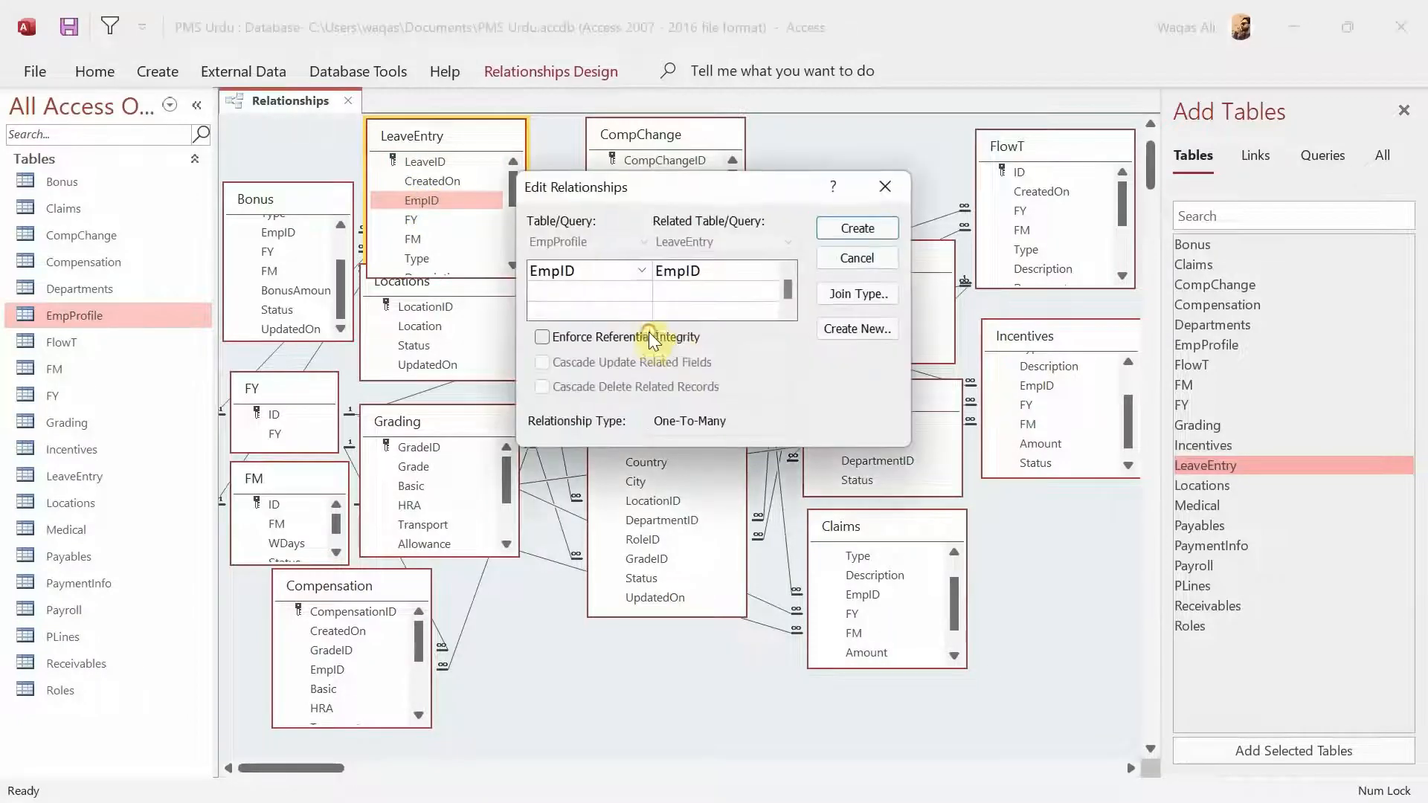
{"action": "left_click", "coordinate": [655, 337]}
{"action": "left_click", "coordinate": [658, 362]}
{"action": "left_click", "coordinate": [821, 232]}
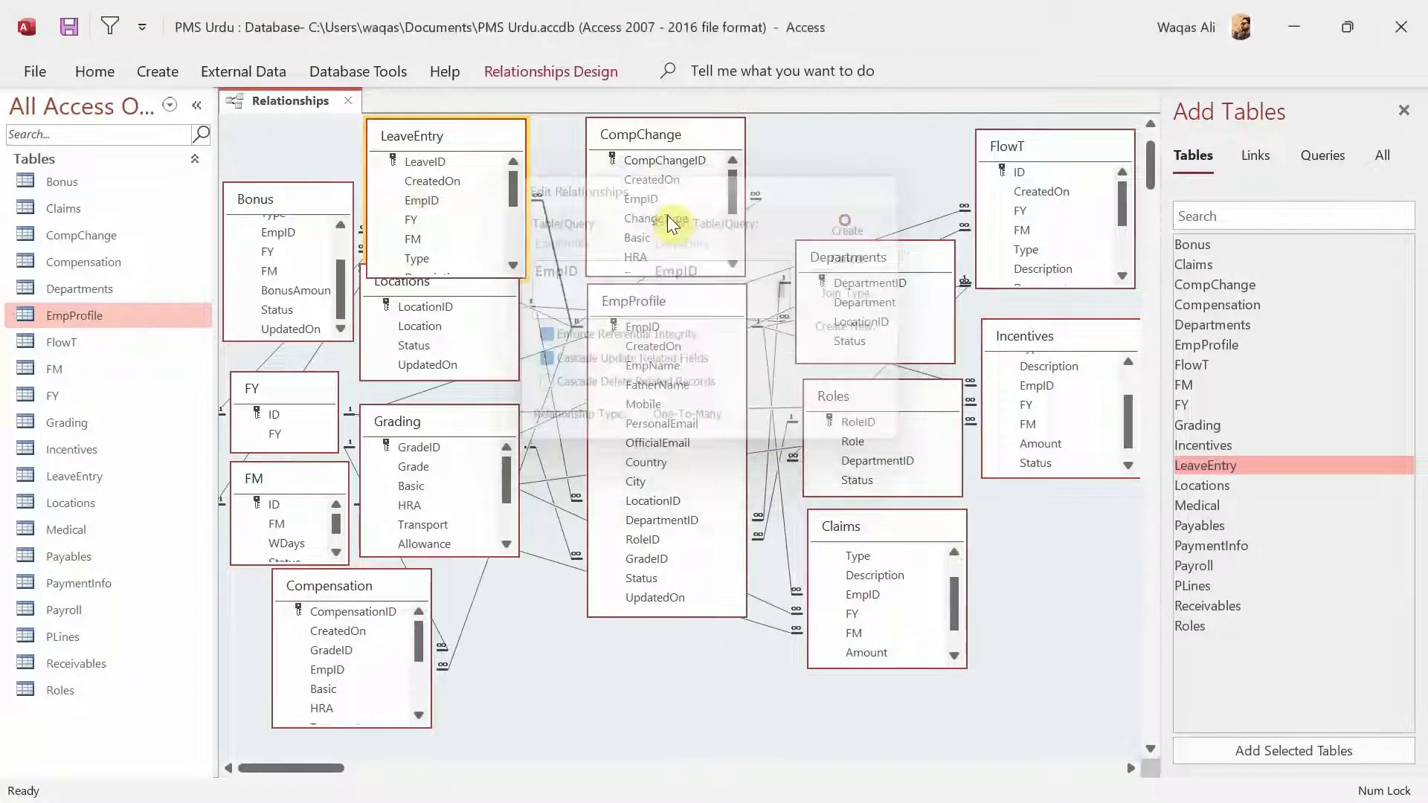
- Relate ID in FY to FY in LeaveEntry, enforcing referential integrity with cascading updates of related fields
{"action": "mouse_move", "coordinate": [409, 216]}
{"action": "left_mouse_down"}
{"action": "mouse_move", "coordinate": [294, 432]}
{"action": "mouse_move", "coordinate": [275, 416]}
{"action": "left_mouse_up"}
{"action": "left_click", "coordinate": [684, 341]}
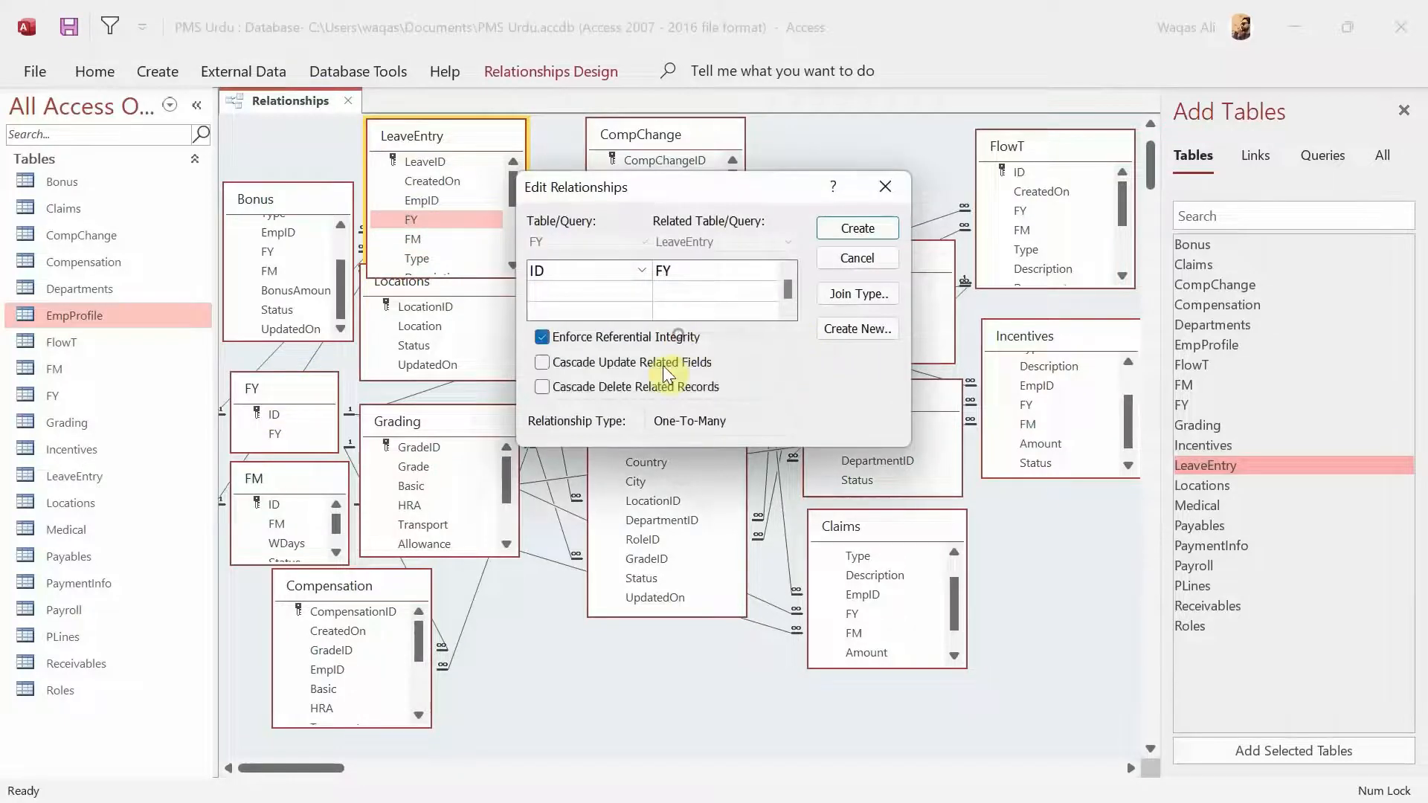
{"action": "left_click", "coordinate": [662, 363]}
{"action": "left_click", "coordinate": [854, 231]}
- Relate ID in FM to FM in LeaveEntry with referential integrity and cascading updates, and shorten the LeaveEntry box so it clears Locations
{"action": "left_click_drag", "start_coordinate": [418, 238], "coordinate": [279, 511]}
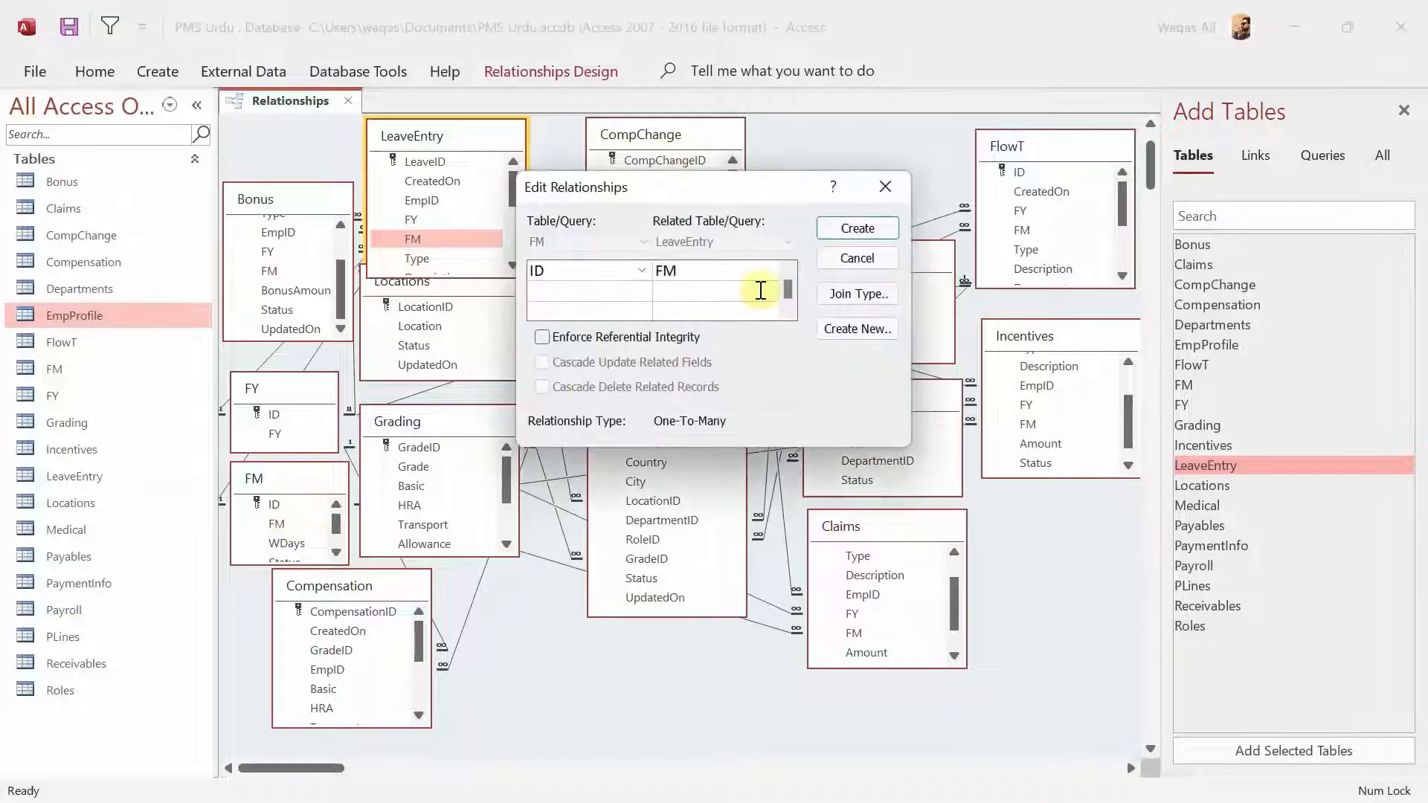
{"action": "left_click", "coordinate": [673, 337]}
{"action": "left_click", "coordinate": [686, 363]}
{"action": "left_click", "coordinate": [863, 230]}
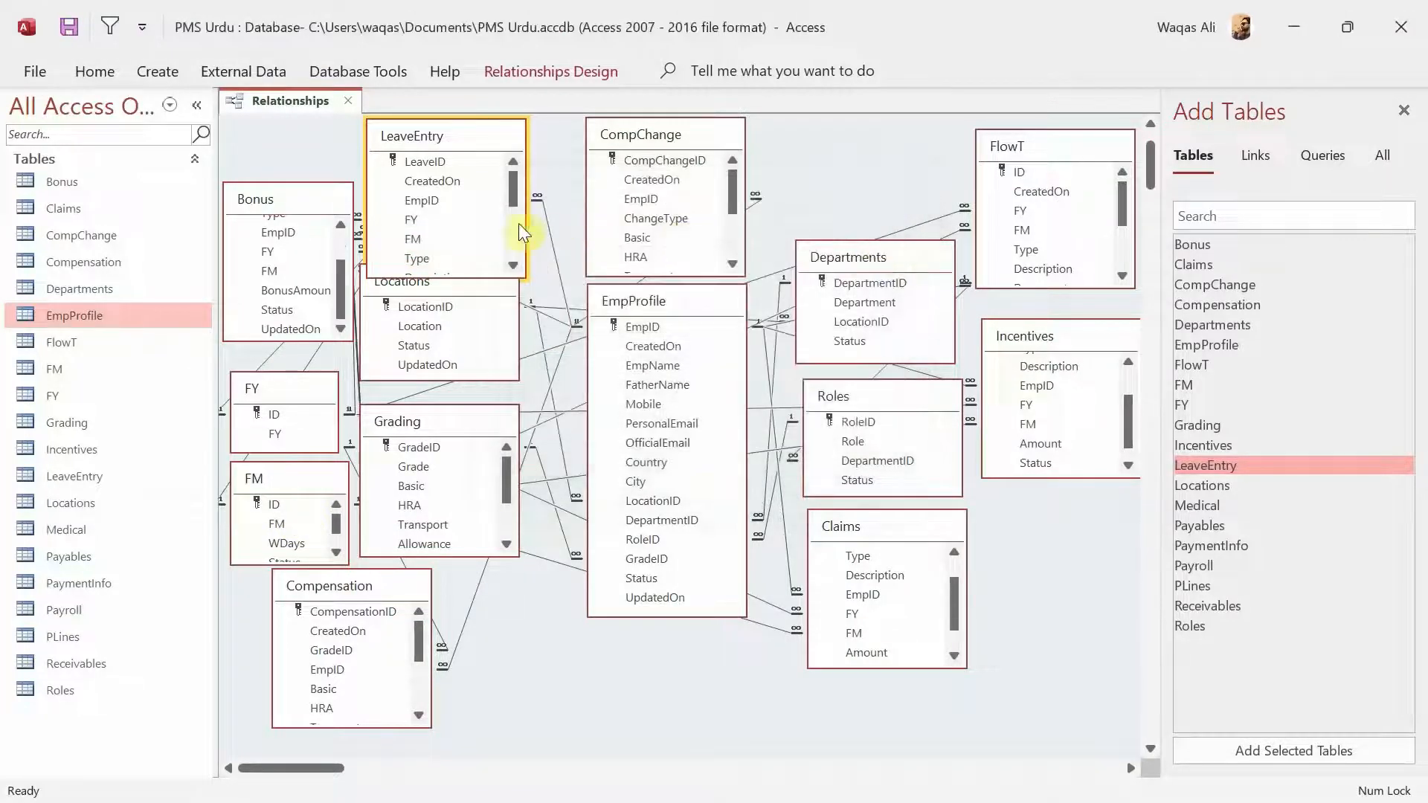
{"action": "left_click_drag", "start_coordinate": [517, 199], "coordinate": [515, 154]}
{"action": "left_click_drag", "start_coordinate": [440, 277], "coordinate": [446, 238]}
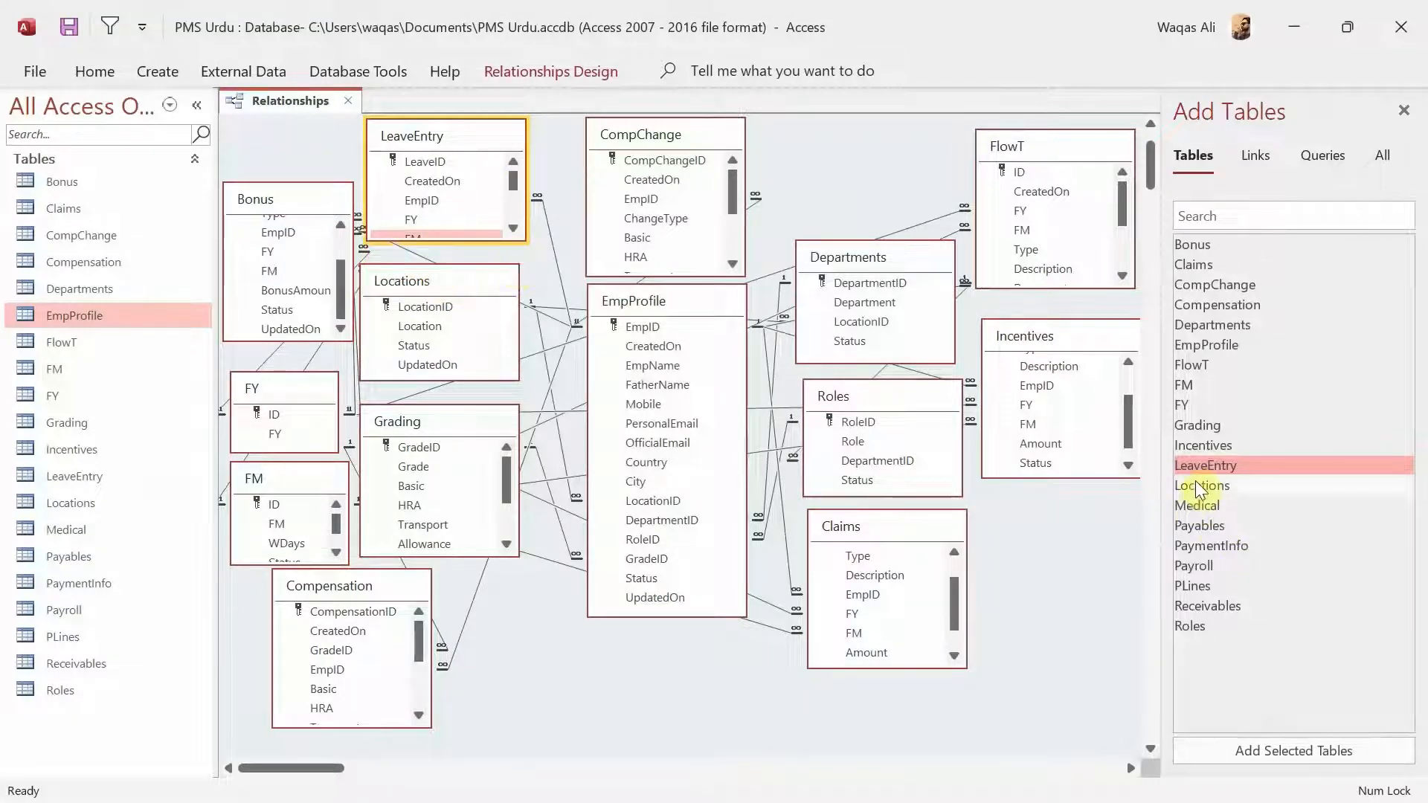
- Add the Medical table beneath Grading and EmpProfile and relate EmpID in EmpProfile to its EmpID, enforcing referential integrity with cascading updates
{"action": "left_click_drag", "start_coordinate": [1209, 507], "coordinate": [599, 646]}
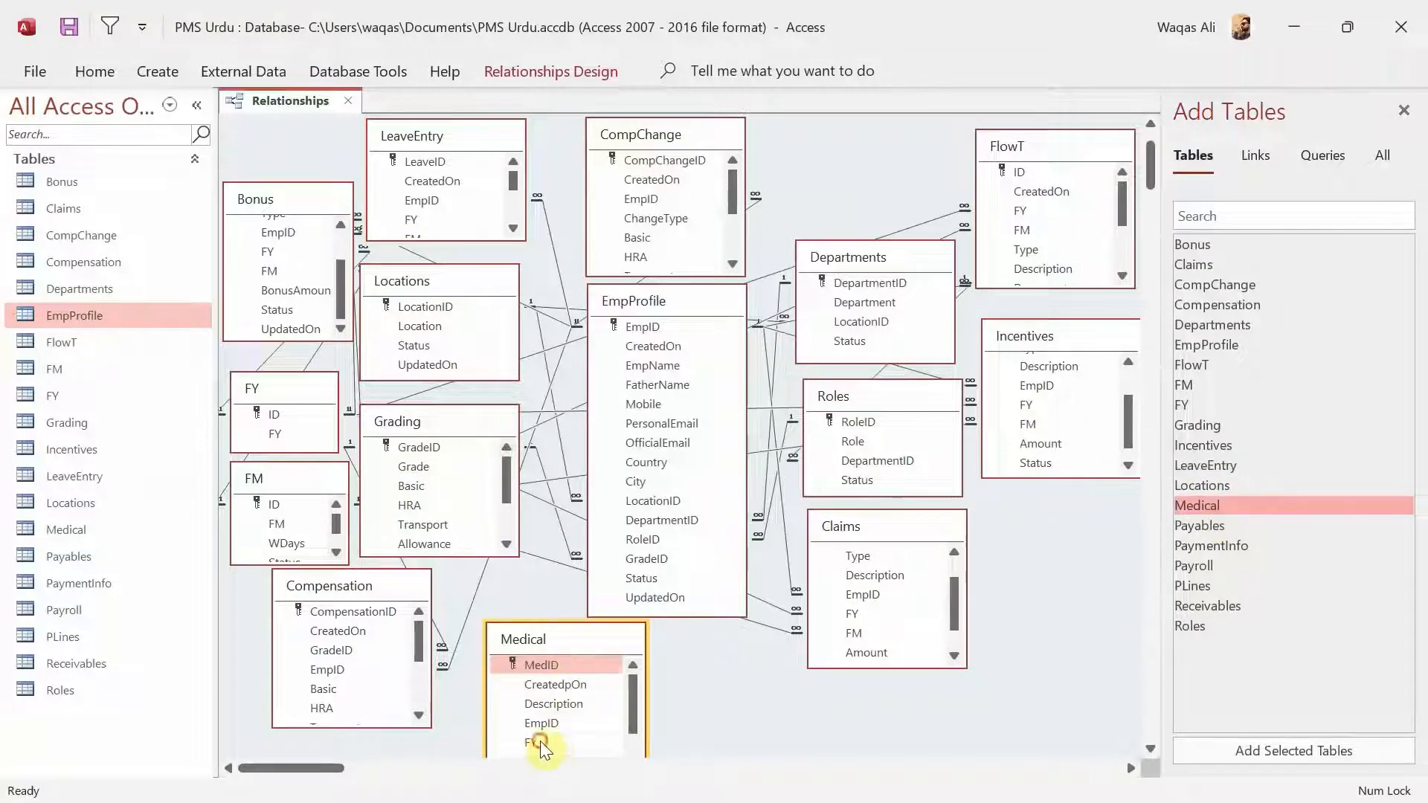
{"action": "left_click_drag", "start_coordinate": [551, 721], "coordinate": [641, 327]}
{"action": "left_click", "coordinate": [542, 337]}
{"action": "left_click", "coordinate": [542, 362]}
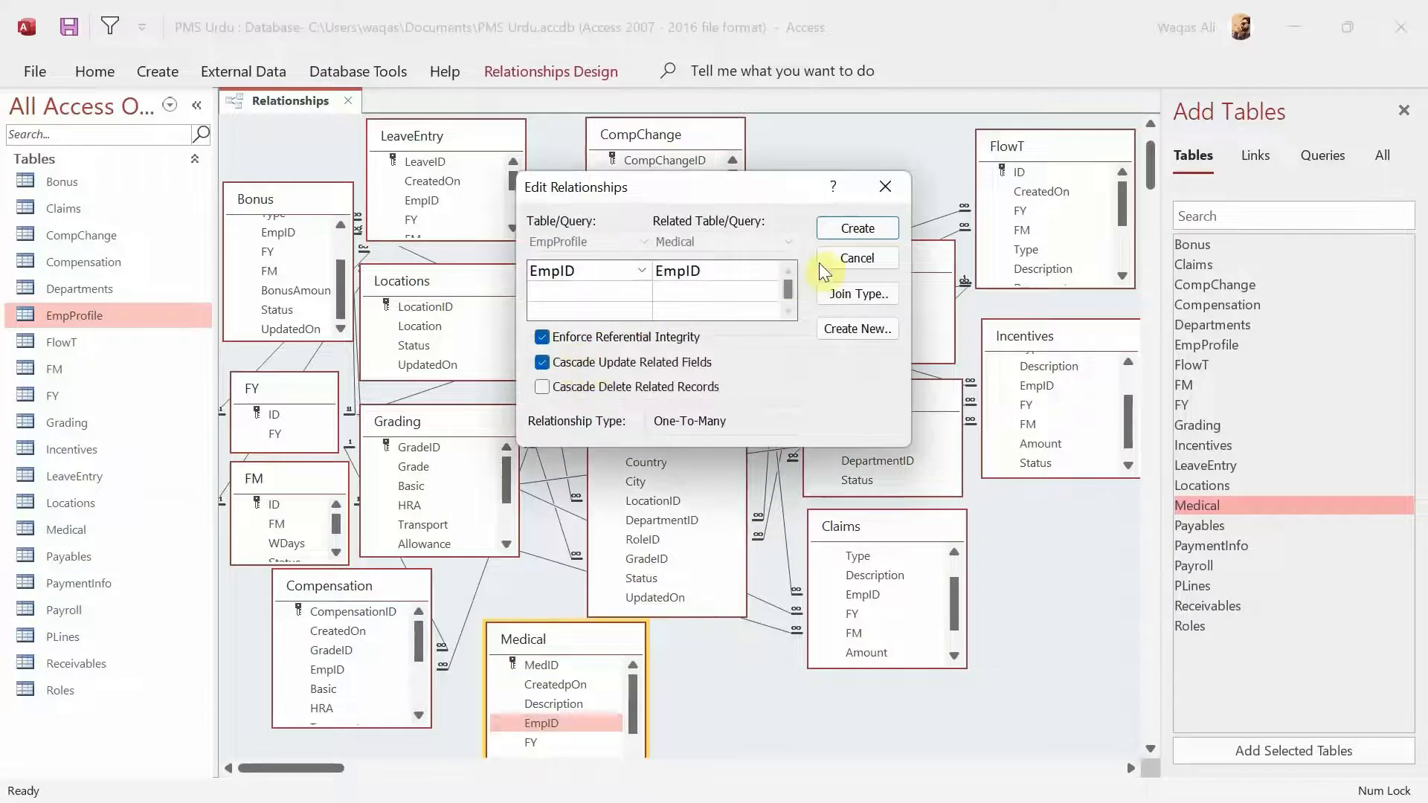
{"action": "left_click", "coordinate": [855, 228]}
- Relate ID in FY to FY in Medical, enforcing referential integrity with cascading updates of related fields
{"action": "left_click_drag", "start_coordinate": [551, 740], "coordinate": [279, 423]}
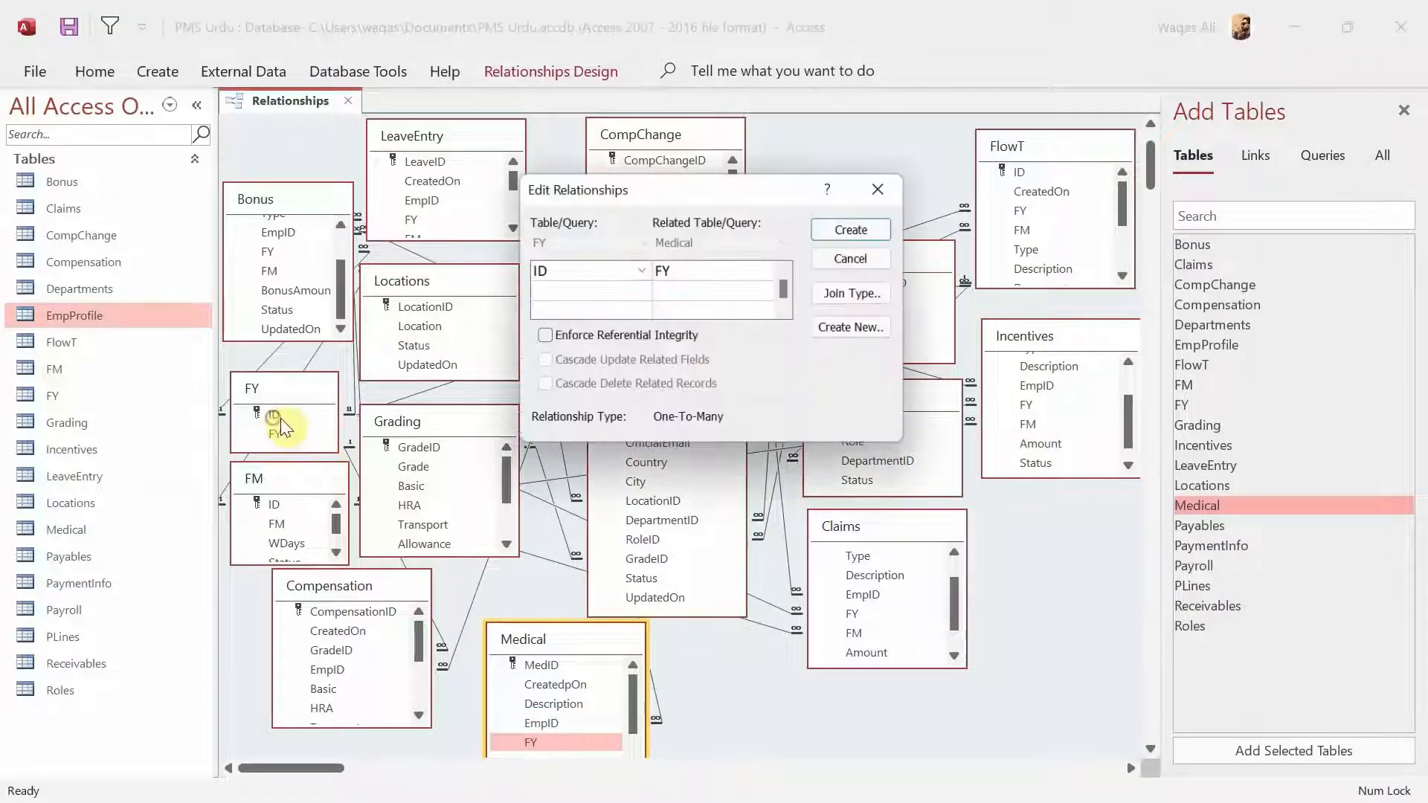
{"action": "left_click", "coordinate": [649, 338]}
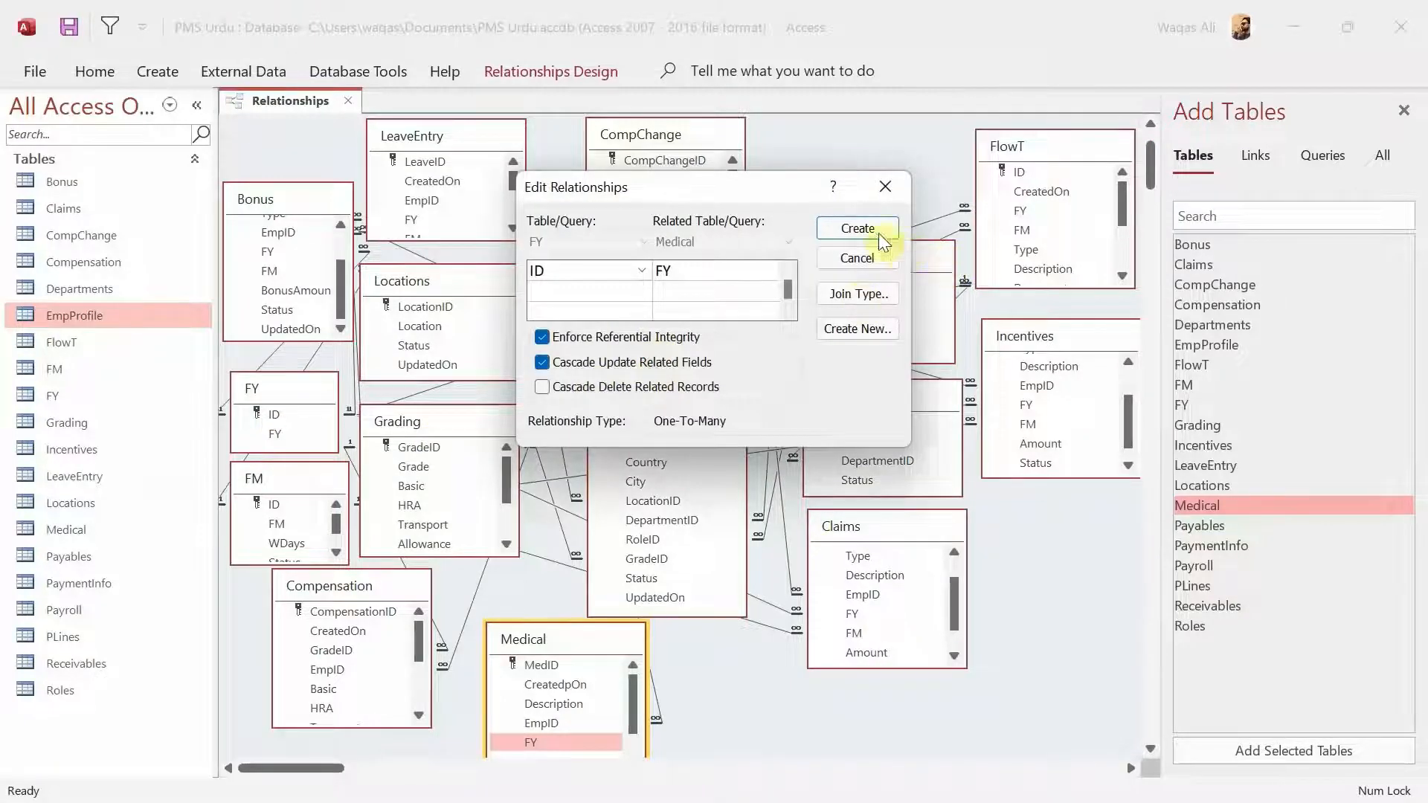
{"action": "left_click", "coordinate": [878, 229]}
- Relate ID in FM to FM in Medical, enforcing referential integrity with cascading updates of related fields
{"action": "scroll", "coordinate": [631, 701], "scroll_direction": "down", "scroll_amount": 3}
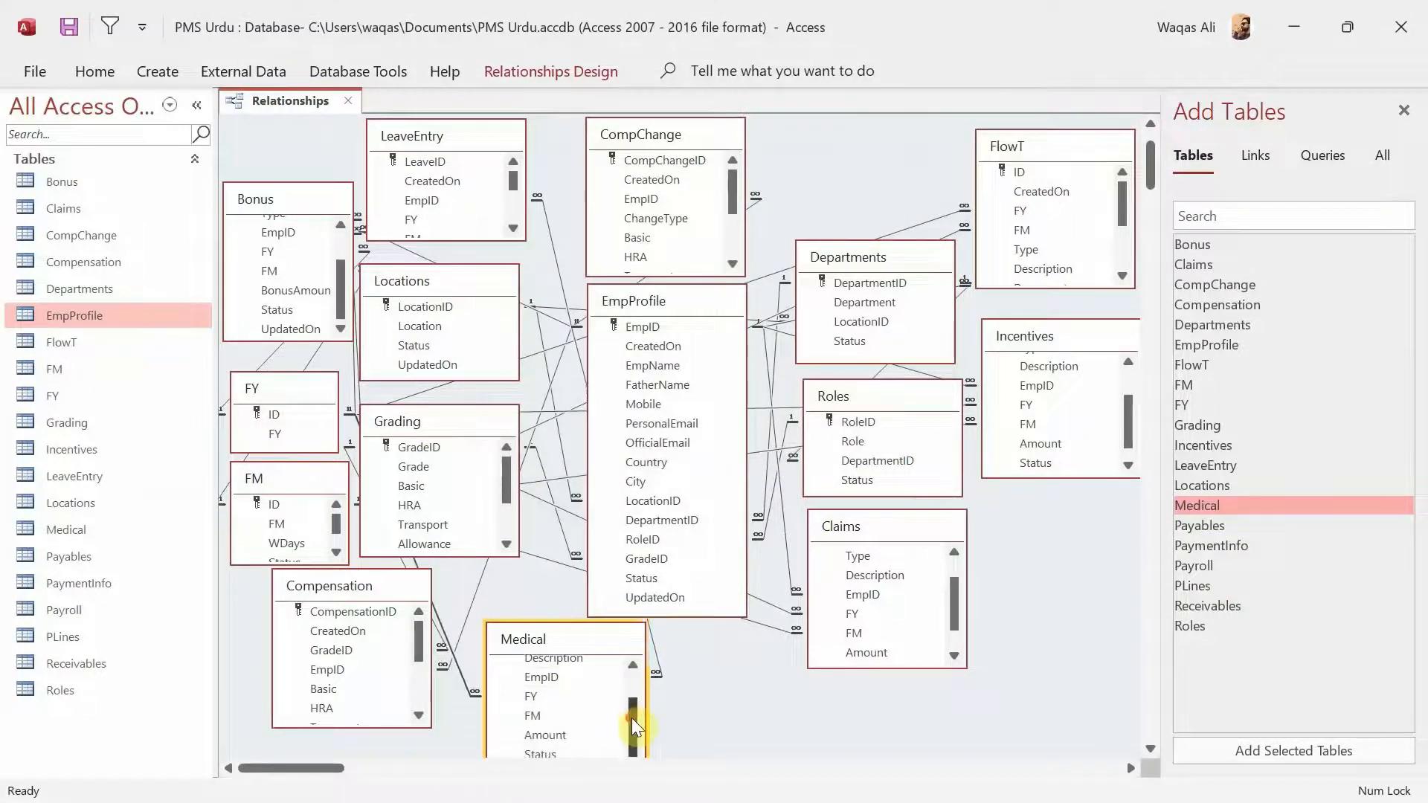
{"action": "left_click", "coordinate": [533, 716]}
{"action": "left_click_drag", "start_coordinate": [532, 715], "coordinate": [274, 505]}
{"action": "left_click", "coordinate": [664, 339]}
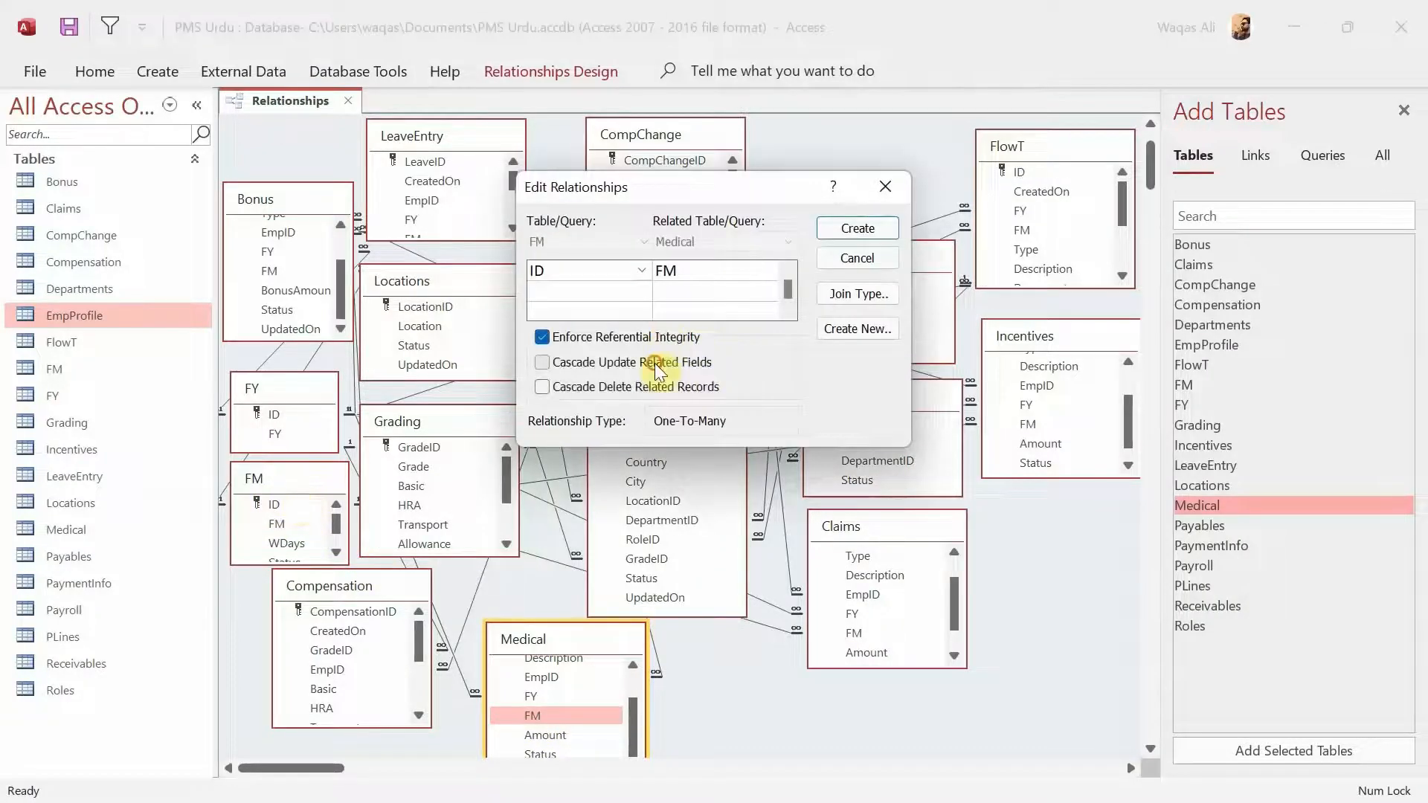
{"action": "left_click", "coordinate": [654, 362]}
{"action": "left_click", "coordinate": [824, 228]}
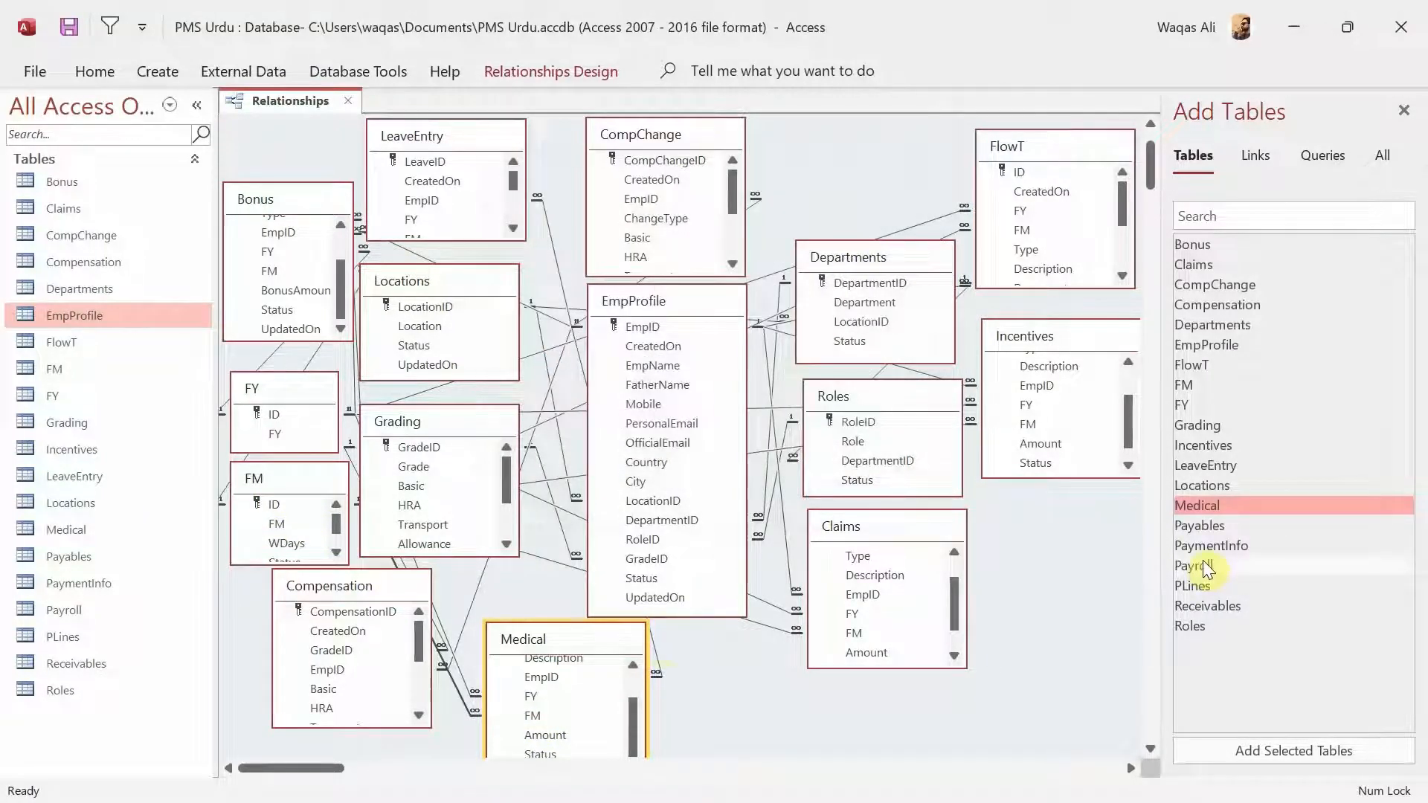
{"action": "scroll", "coordinate": [615, 703], "scroll_direction": "up", "scroll_amount": 2}
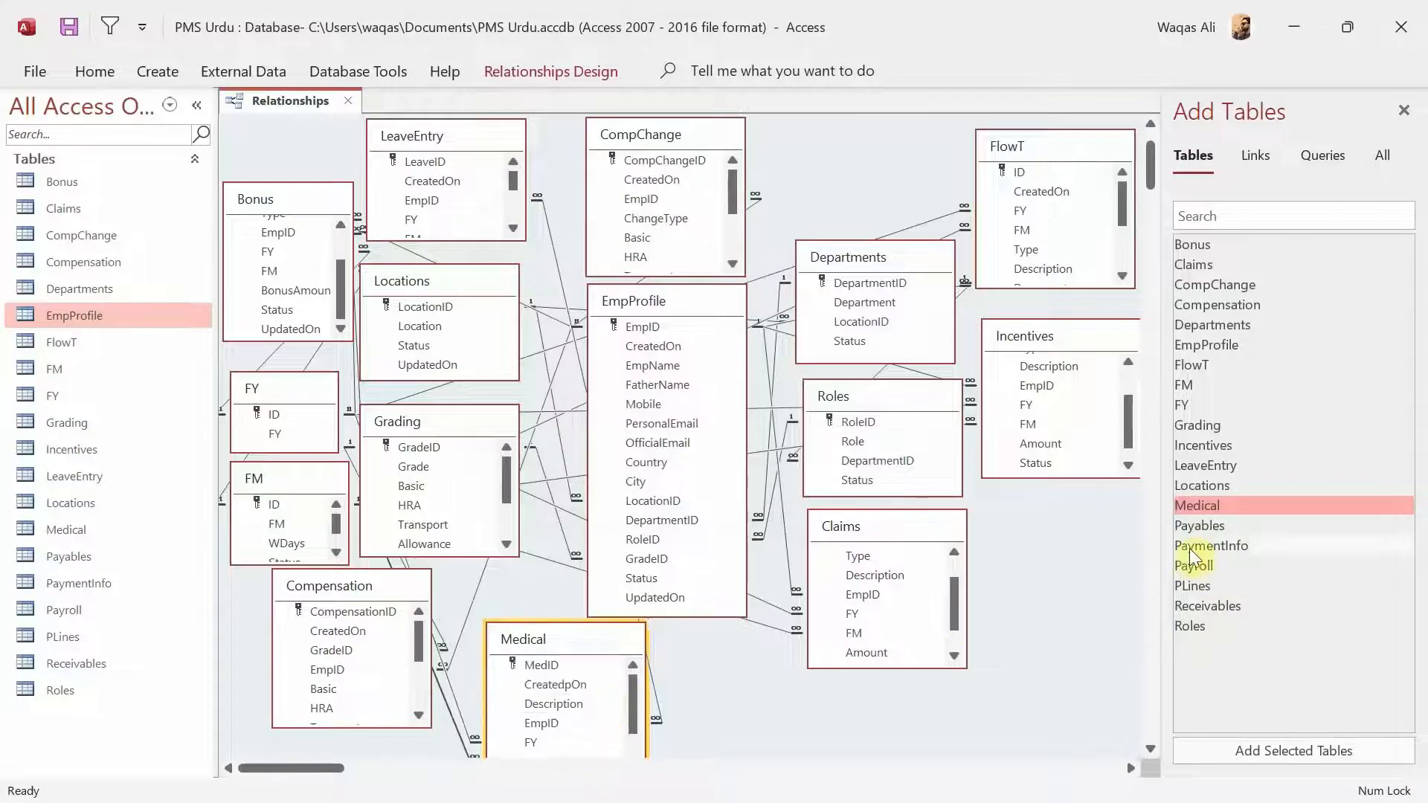
- Add the Payables table below Incentives and relate EmpID in EmpProfile to its EmpID, enforcing referential integrity with cascading updates
{"action": "left_click_drag", "start_coordinate": [1200, 525], "coordinate": [1002, 503]}
{"action": "left_click_drag", "start_coordinate": [1044, 573], "coordinate": [650, 353]}
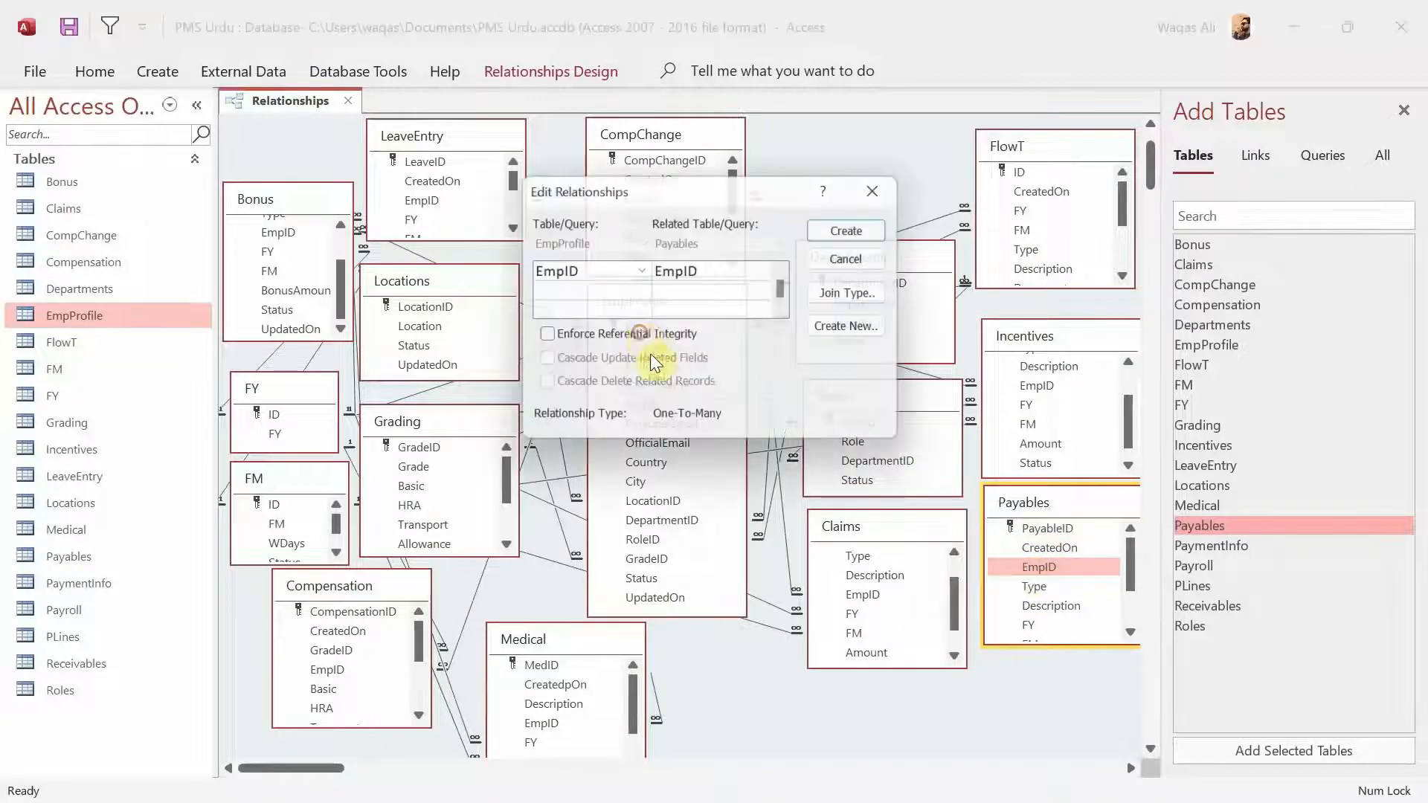
{"action": "left_click", "coordinate": [652, 338]}
{"action": "left_click", "coordinate": [655, 362]}
{"action": "left_click", "coordinate": [848, 227]}
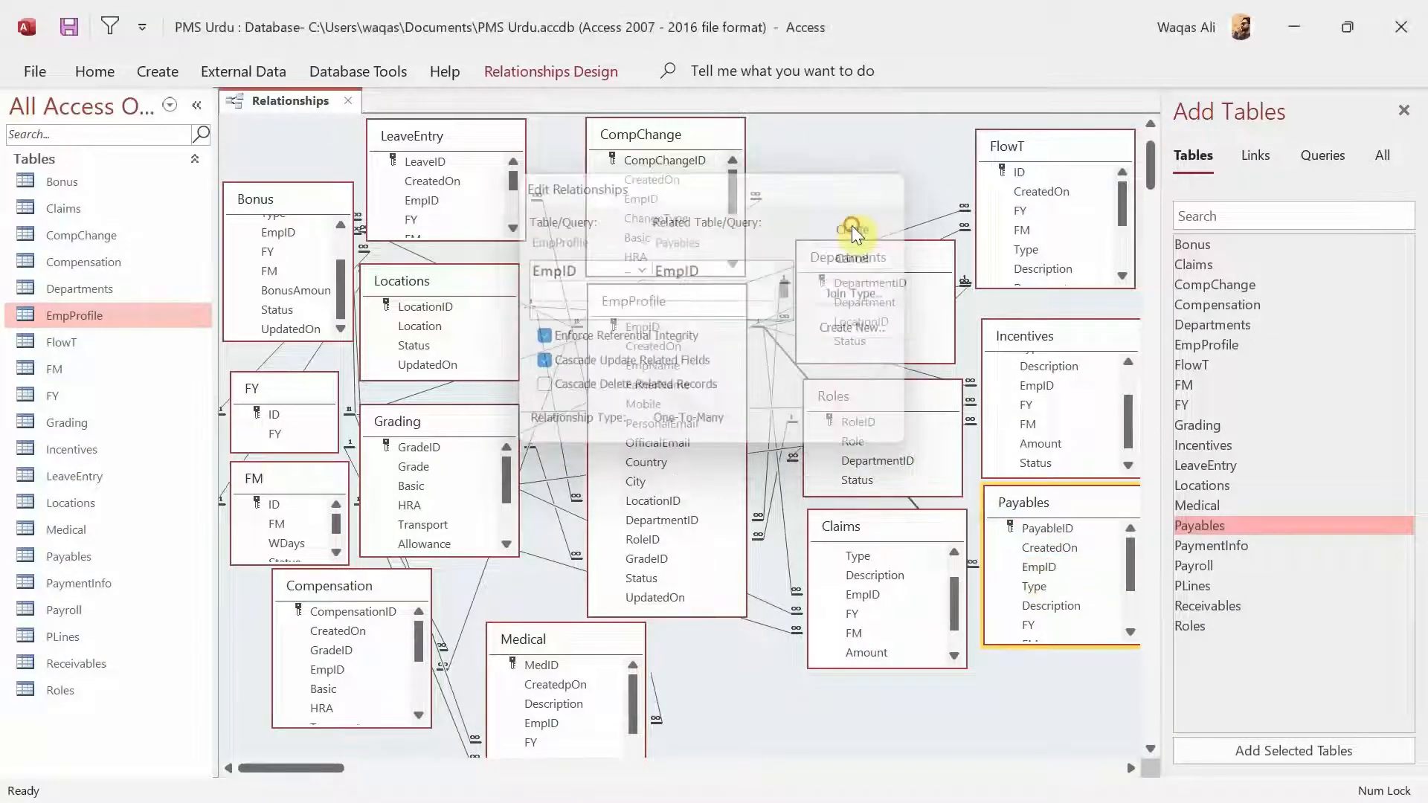
- Relate ID in FY to FY in Payables, enforcing referential integrity with cascading updates of related fields
{"action": "scroll", "coordinate": [1037, 563], "scroll_direction": "down", "scroll_amount": 1}
{"action": "left_click_drag", "start_coordinate": [1032, 557], "coordinate": [270, 418]}
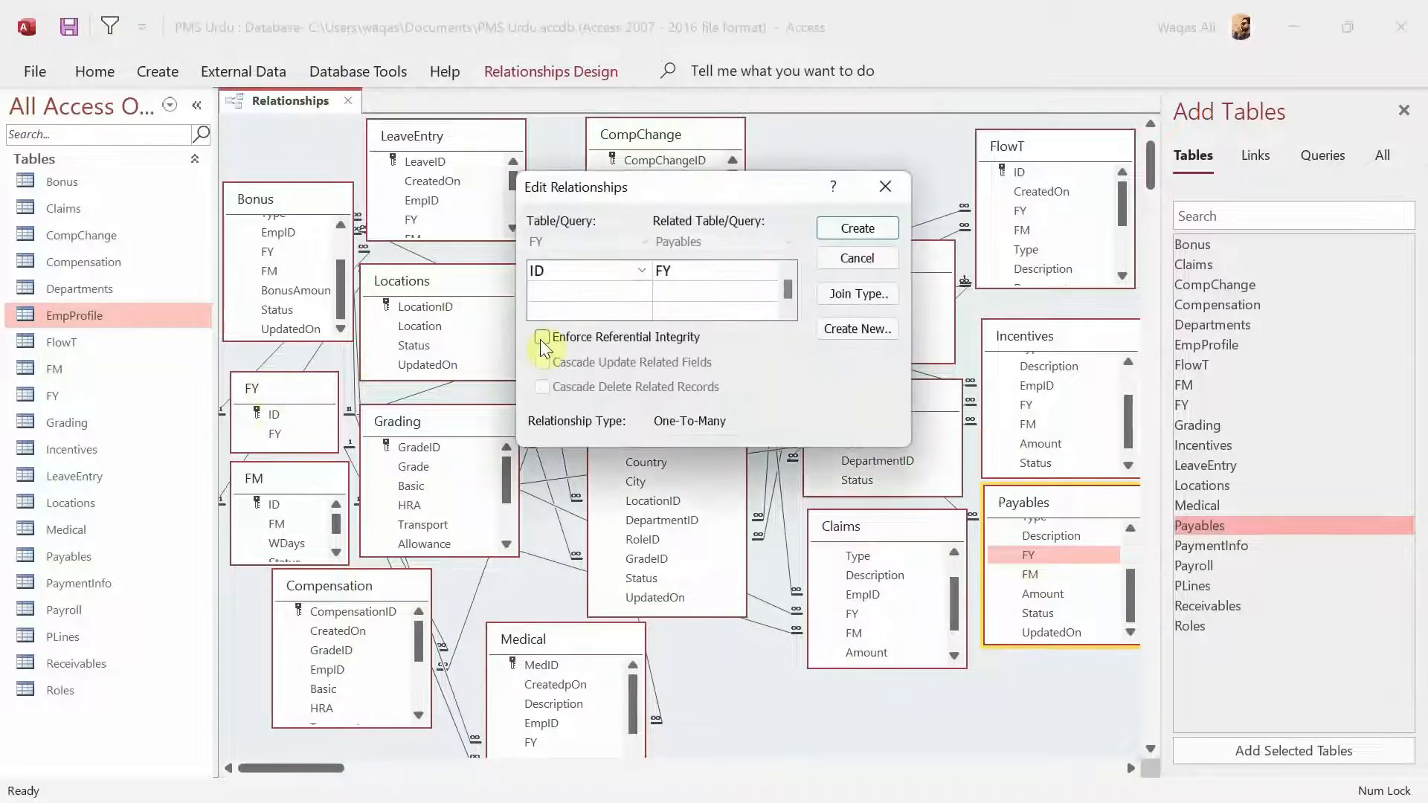
{"action": "left_click", "coordinate": [541, 336]}
{"action": "left_click", "coordinate": [542, 362]}
{"action": "left_click", "coordinate": [857, 229]}
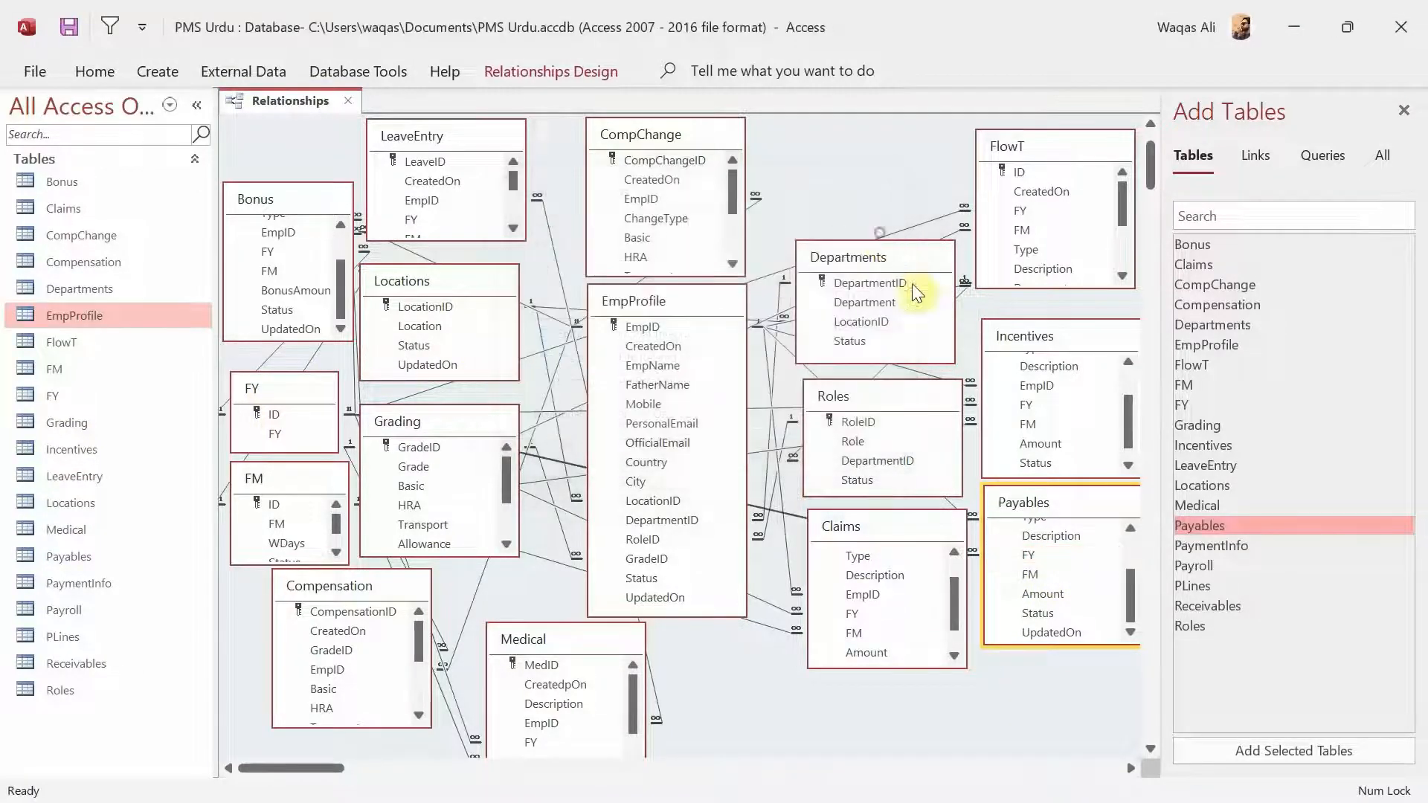
- Relate ID in FM to FM in Payables, enforcing referential integrity with cascading updates of related fields
{"action": "mouse_move", "coordinate": [1029, 574]}
{"action": "left_mouse_down"}
{"action": "mouse_move", "coordinate": [740, 576]}
{"action": "mouse_move", "coordinate": [273, 505]}
{"action": "left_mouse_up"}
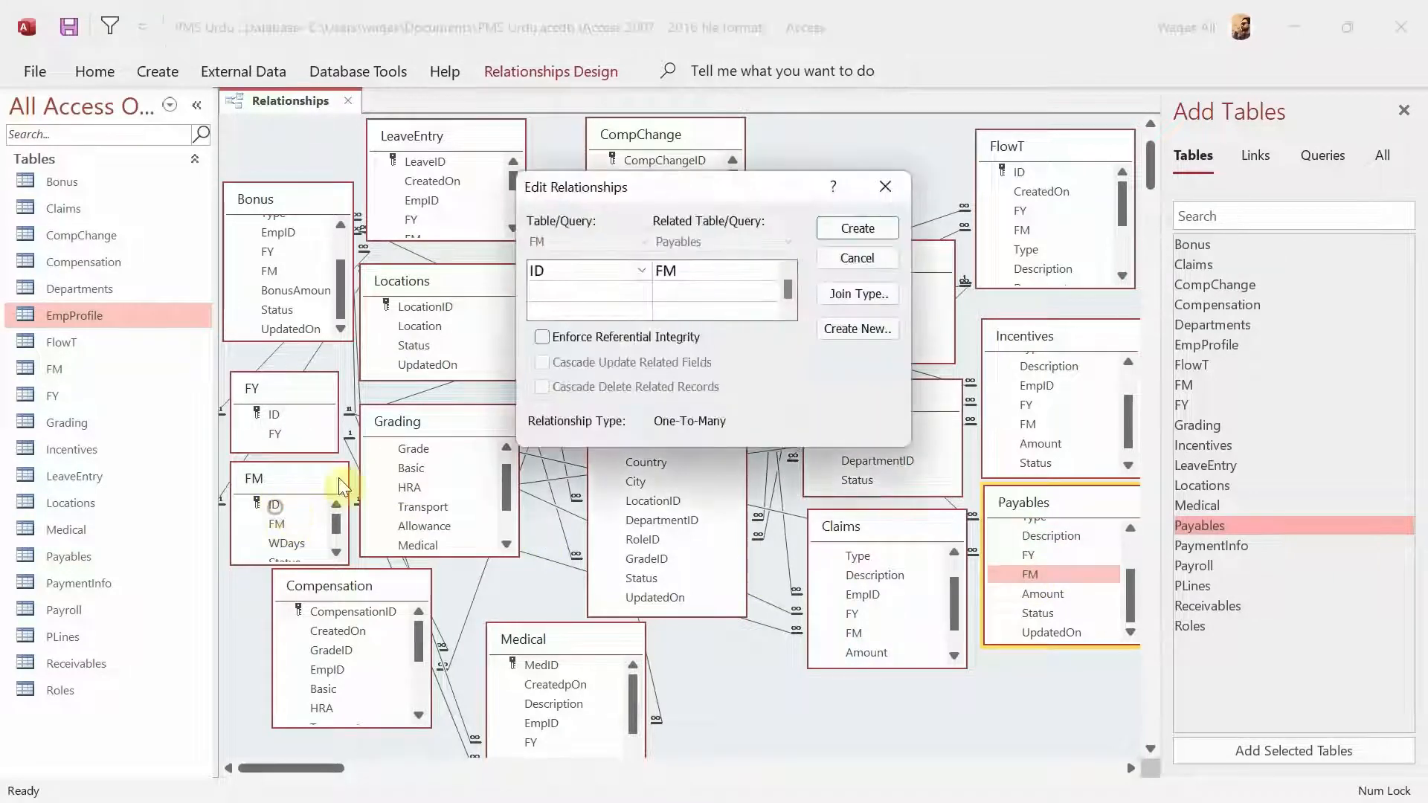
{"action": "left_click", "coordinate": [684, 337]}
{"action": "left_click", "coordinate": [684, 362]}
{"action": "left_click", "coordinate": [888, 228]}
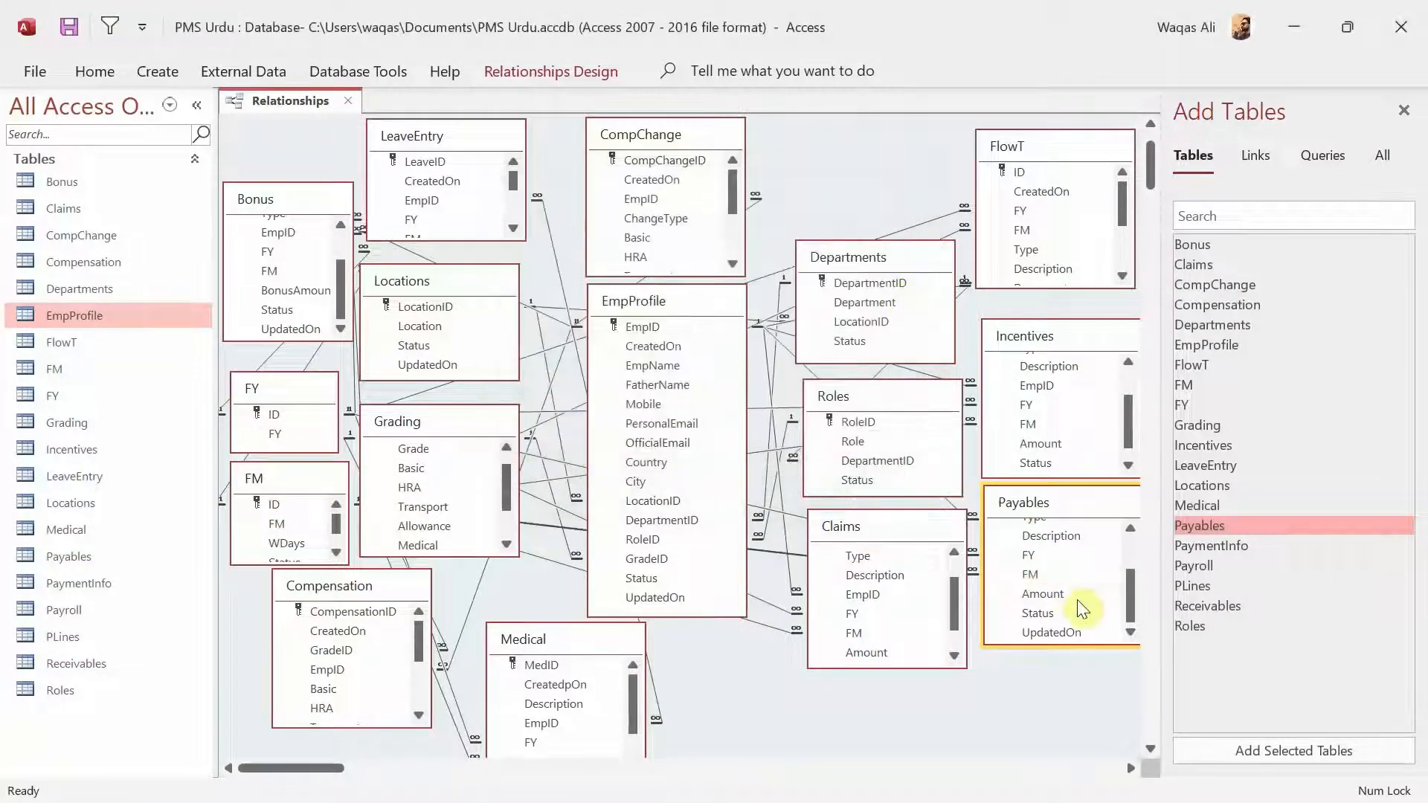
{"action": "scroll", "coordinate": [1063, 594], "scroll_direction": "up", "scroll_amount": 3}
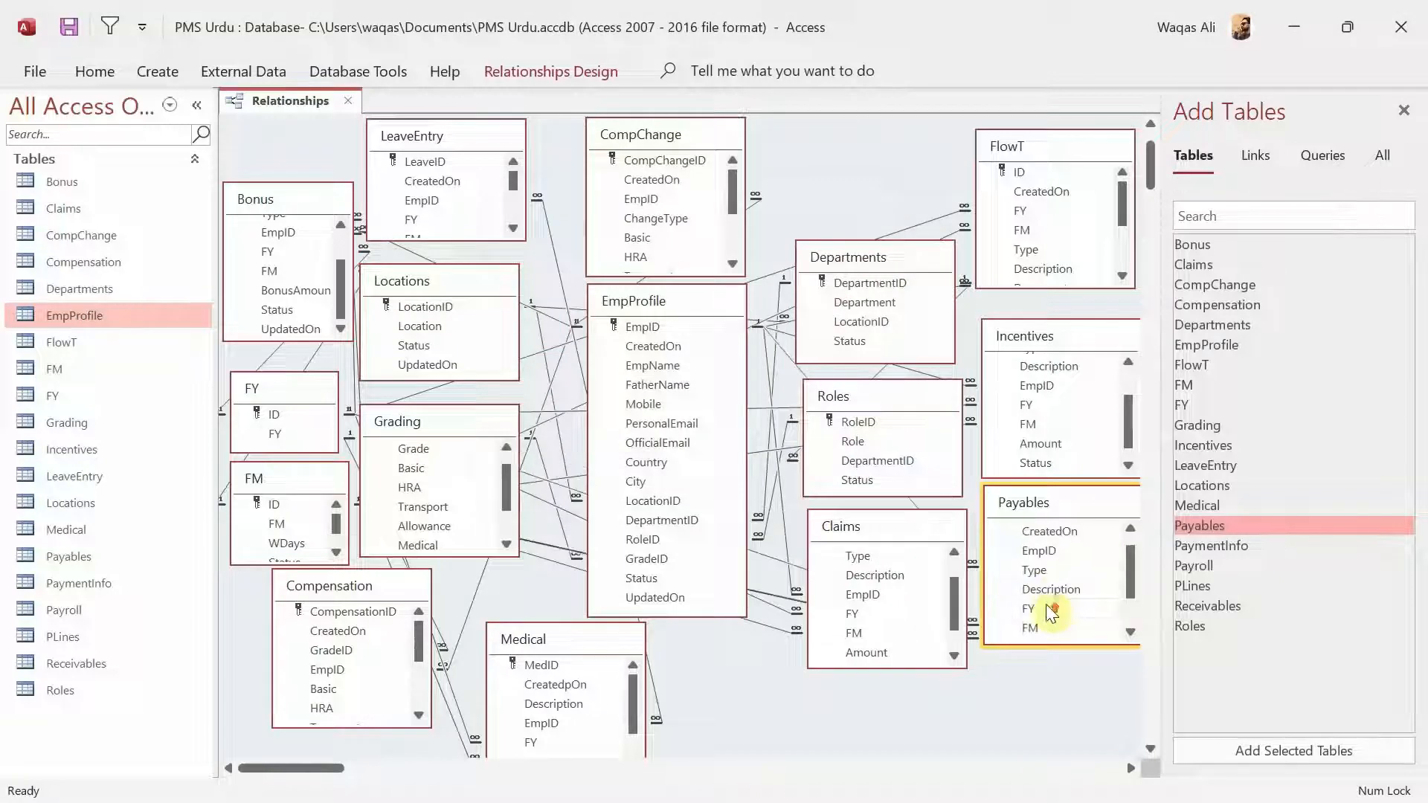
- Add the PaymentInfo table below EmpProfile and relate EmpID in EmpProfile to its EmpID, enforcing referential integrity with cascading updates
{"action": "double_click", "coordinate": [1210, 546]}
{"action": "left_click_drag", "start_coordinate": [787, 698], "coordinate": [750, 626]}
{"action": "left_click_drag", "start_coordinate": [722, 673], "coordinate": [642, 327]}
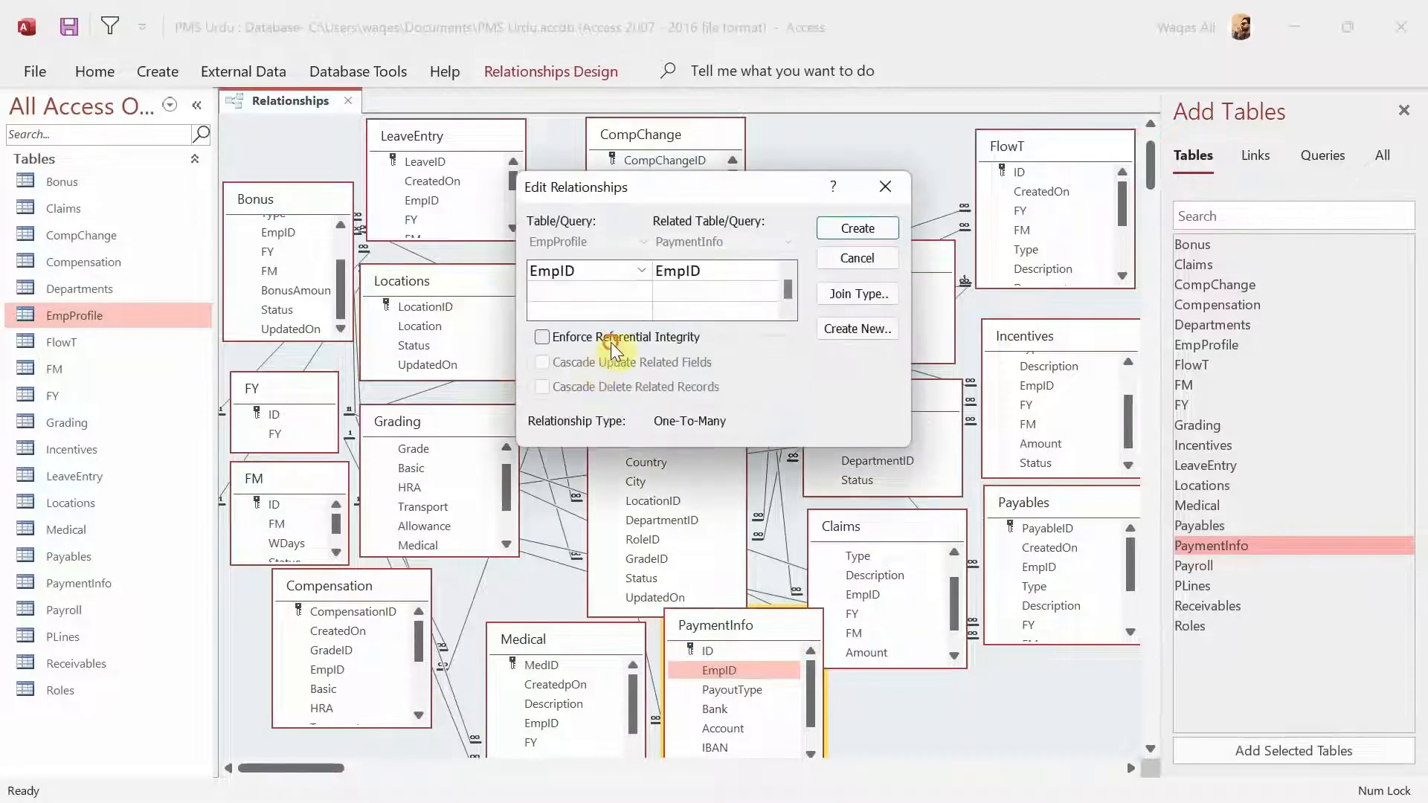
{"action": "left_click", "coordinate": [609, 338]}
{"action": "left_click", "coordinate": [609, 361]}
{"action": "left_click", "coordinate": [840, 228]}
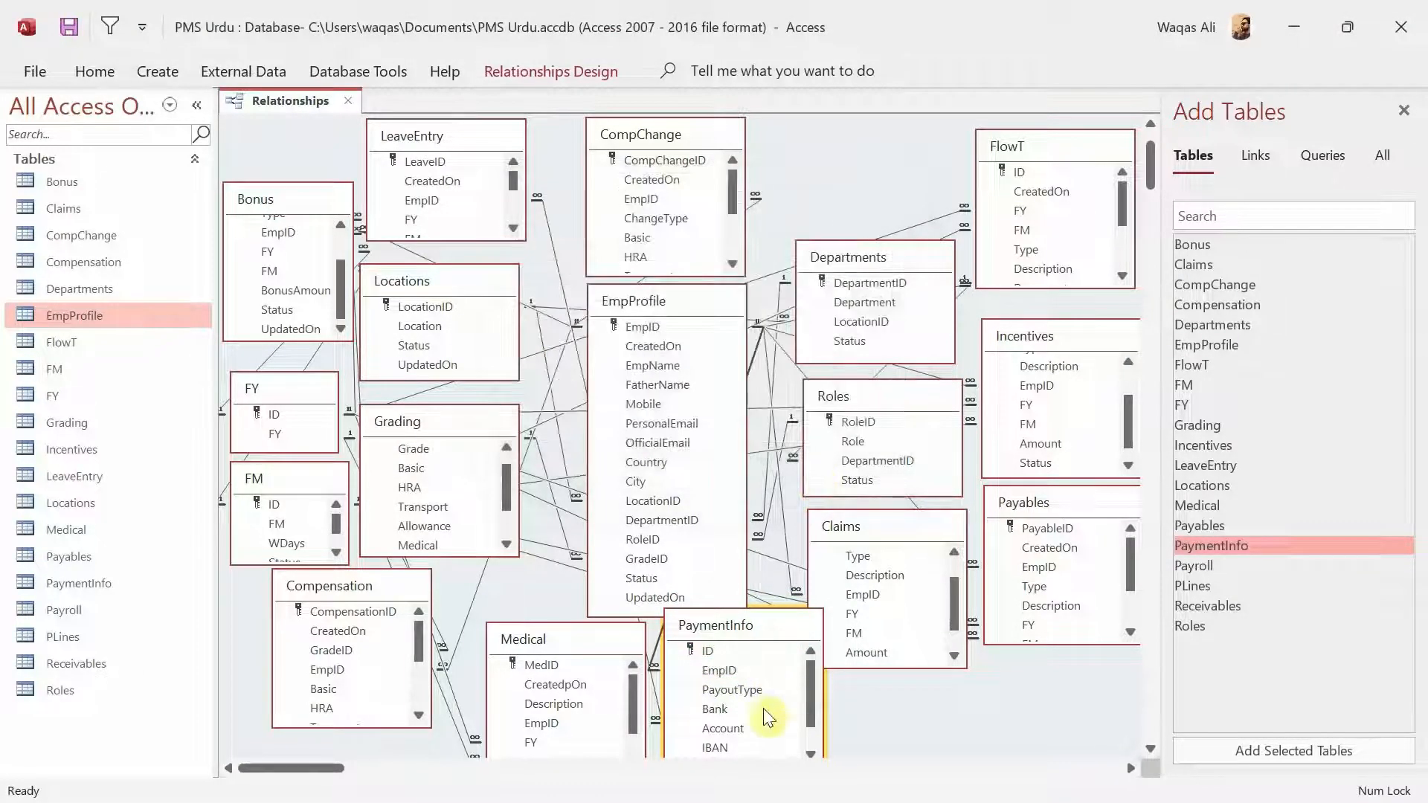
{"action": "scroll", "coordinate": [762, 732], "scroll_direction": "down", "scroll_amount": 1}
{"action": "scroll", "coordinate": [854, 726], "scroll_direction": "down", "scroll_amount": 2}
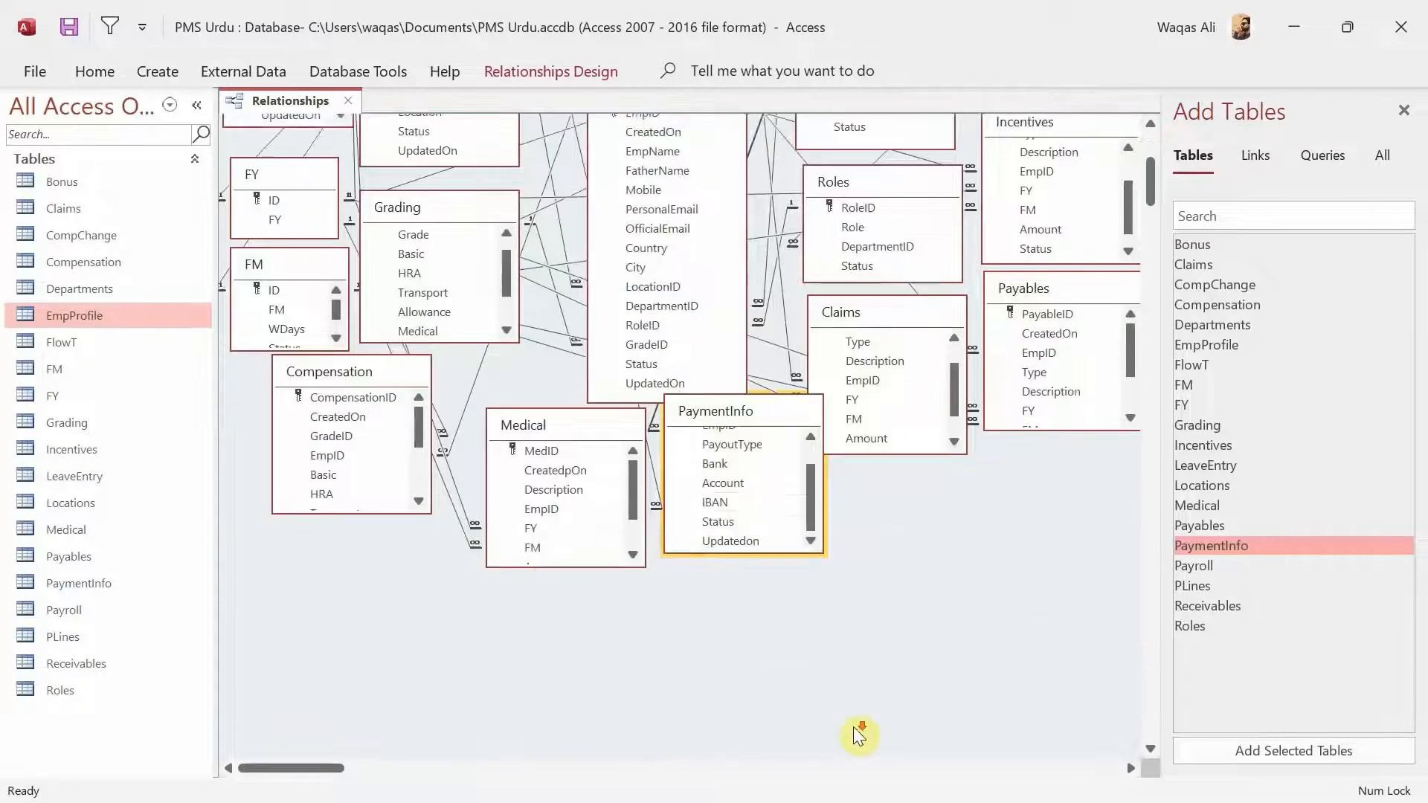
{"action": "scroll", "coordinate": [854, 725], "scroll_direction": "up", "scroll_amount": 3}
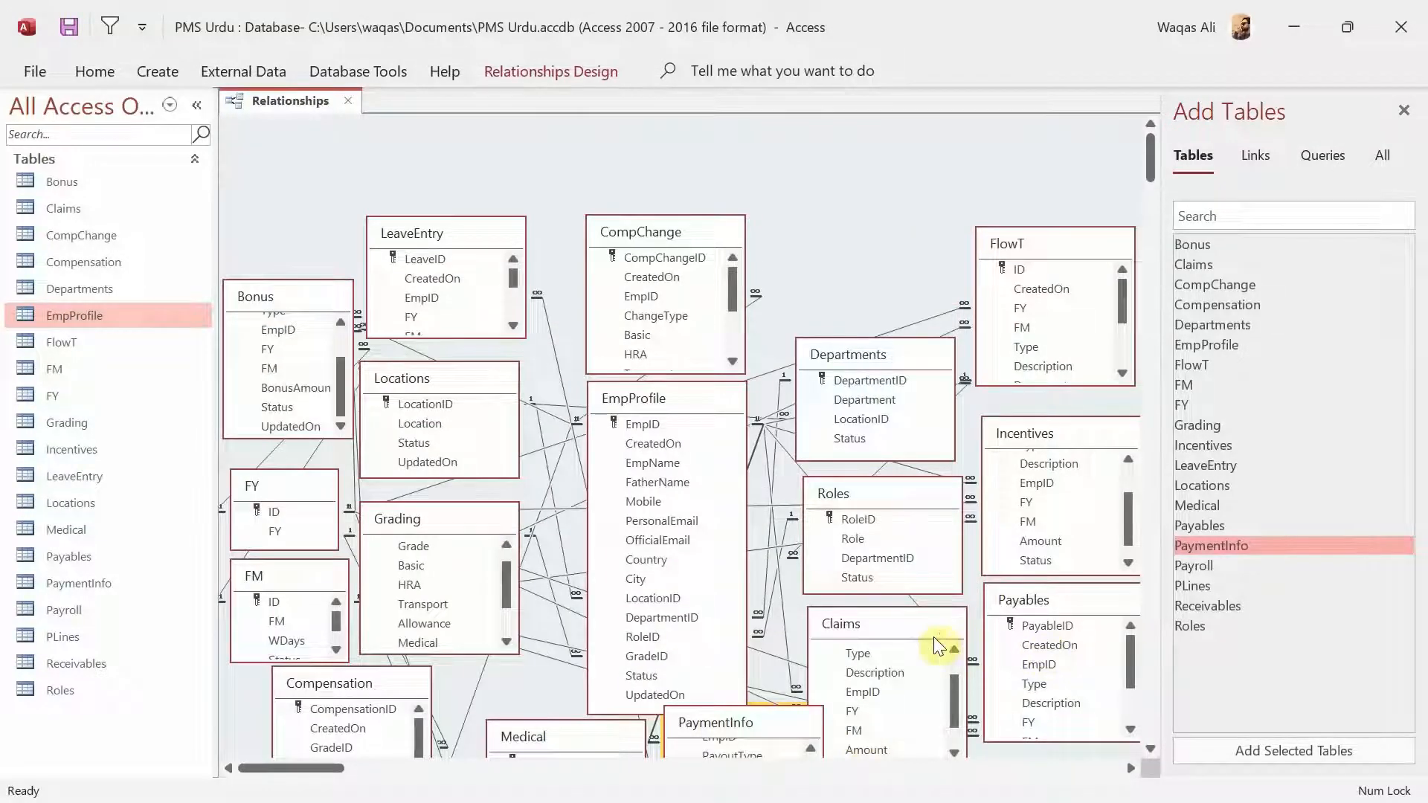
- Add the Payroll table beside PaymentInfo and shift Departments, Roles and Claims upward to make room below them
{"action": "scroll", "coordinate": [937, 641], "scroll_direction": "down", "scroll_amount": 2}
{"action": "left_click", "coordinate": [1191, 568]}
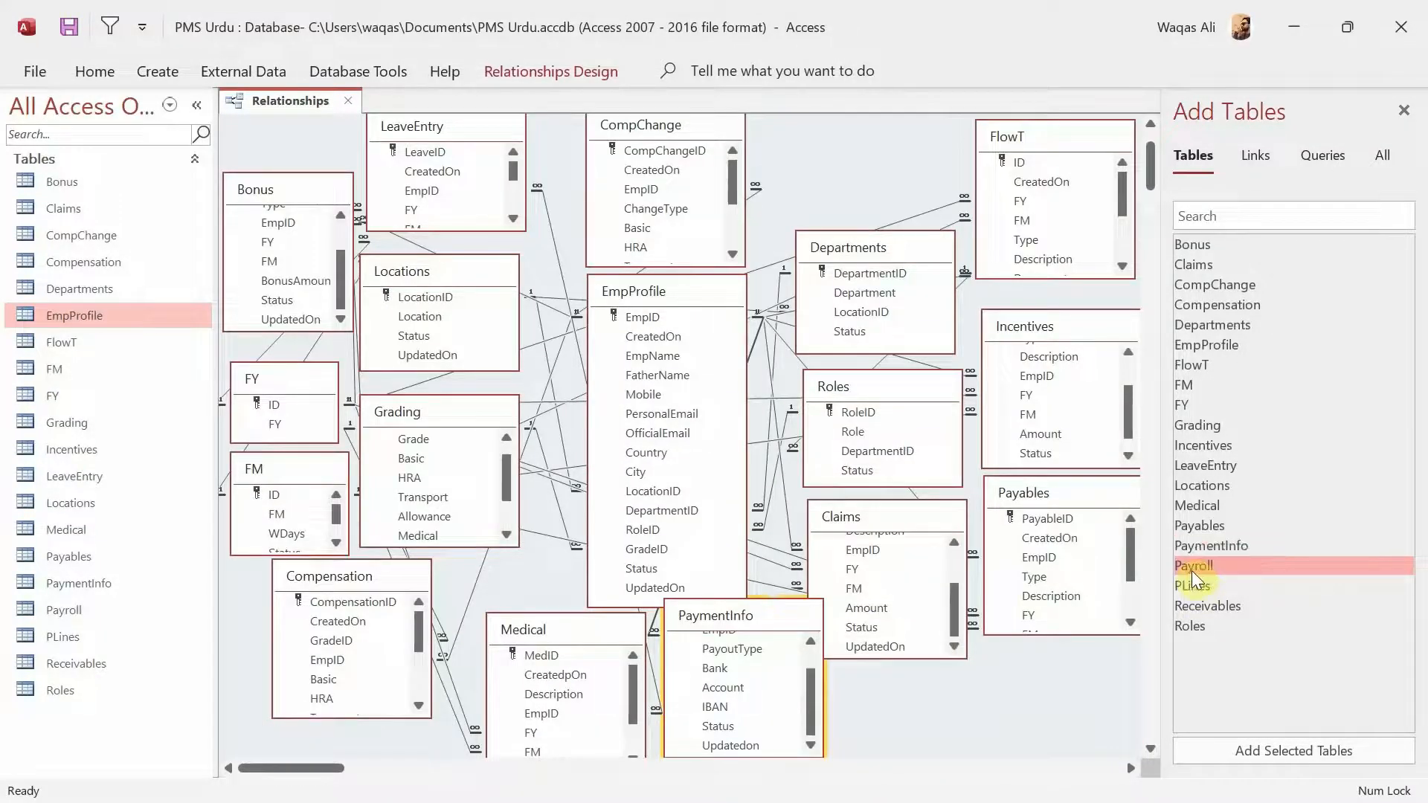
{"action": "left_click_drag", "start_coordinate": [1191, 570], "coordinate": [809, 139]}
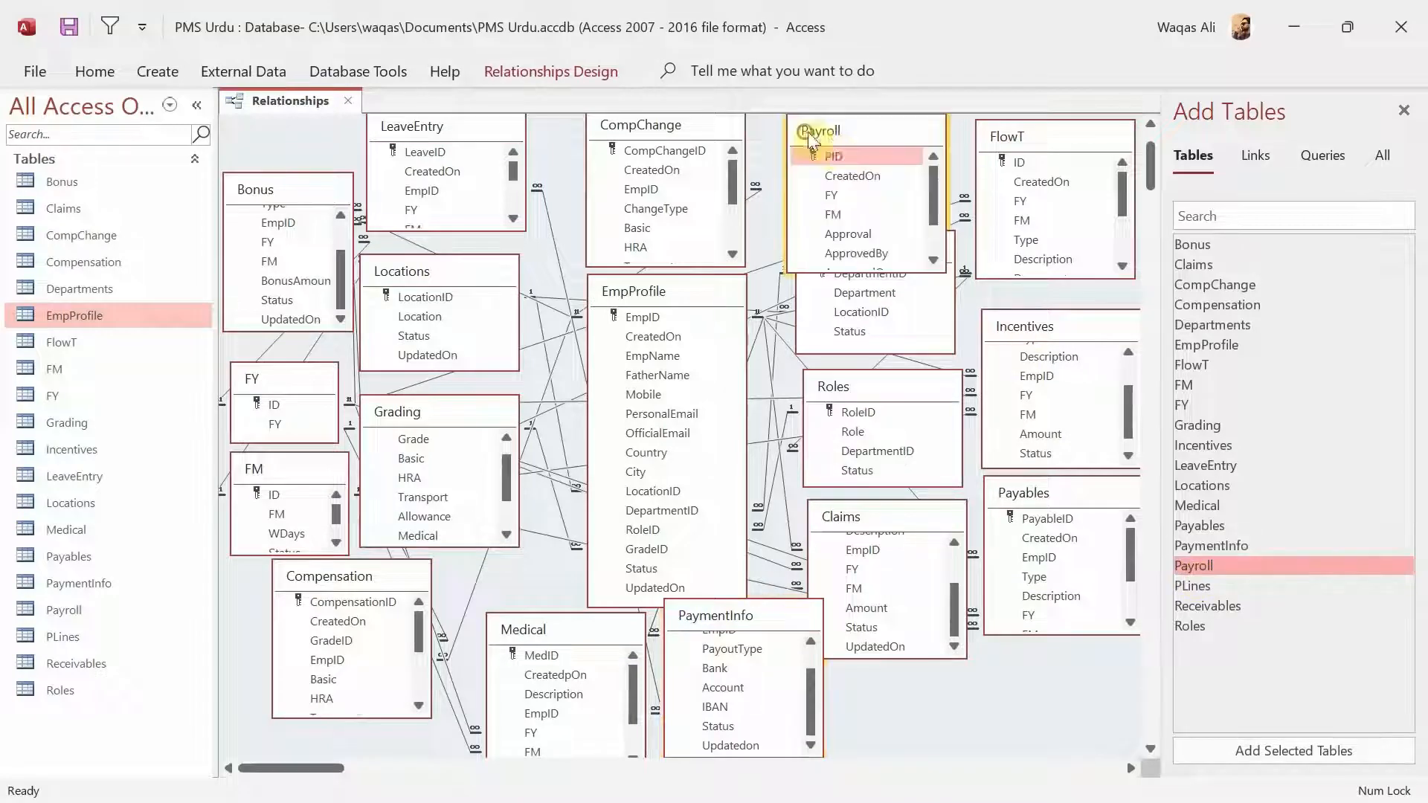
{"action": "scroll", "coordinate": [884, 235], "scroll_direction": "down", "scroll_amount": 3}
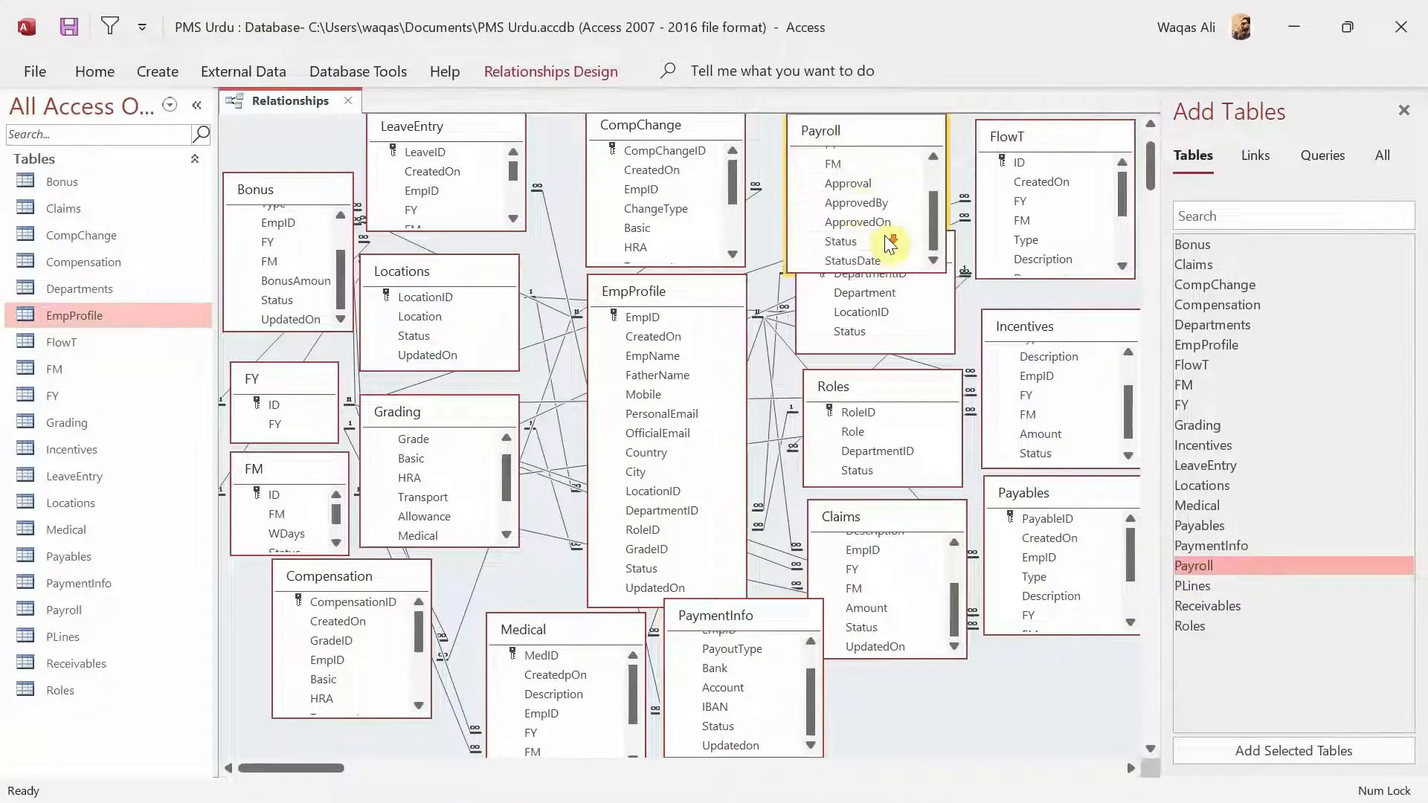
{"action": "scroll", "coordinate": [881, 171], "scroll_direction": "up", "scroll_amount": 3}
{"action": "left_click_drag", "start_coordinate": [876, 132], "coordinate": [941, 674]}
{"action": "left_click_drag", "start_coordinate": [881, 247], "coordinate": [868, 143]}
{"action": "left_click_drag", "start_coordinate": [858, 381], "coordinate": [850, 278]}
{"action": "left_click_drag", "start_coordinate": [862, 517], "coordinate": [845, 401]}
{"action": "left_click_drag", "start_coordinate": [943, 672], "coordinate": [927, 668]}
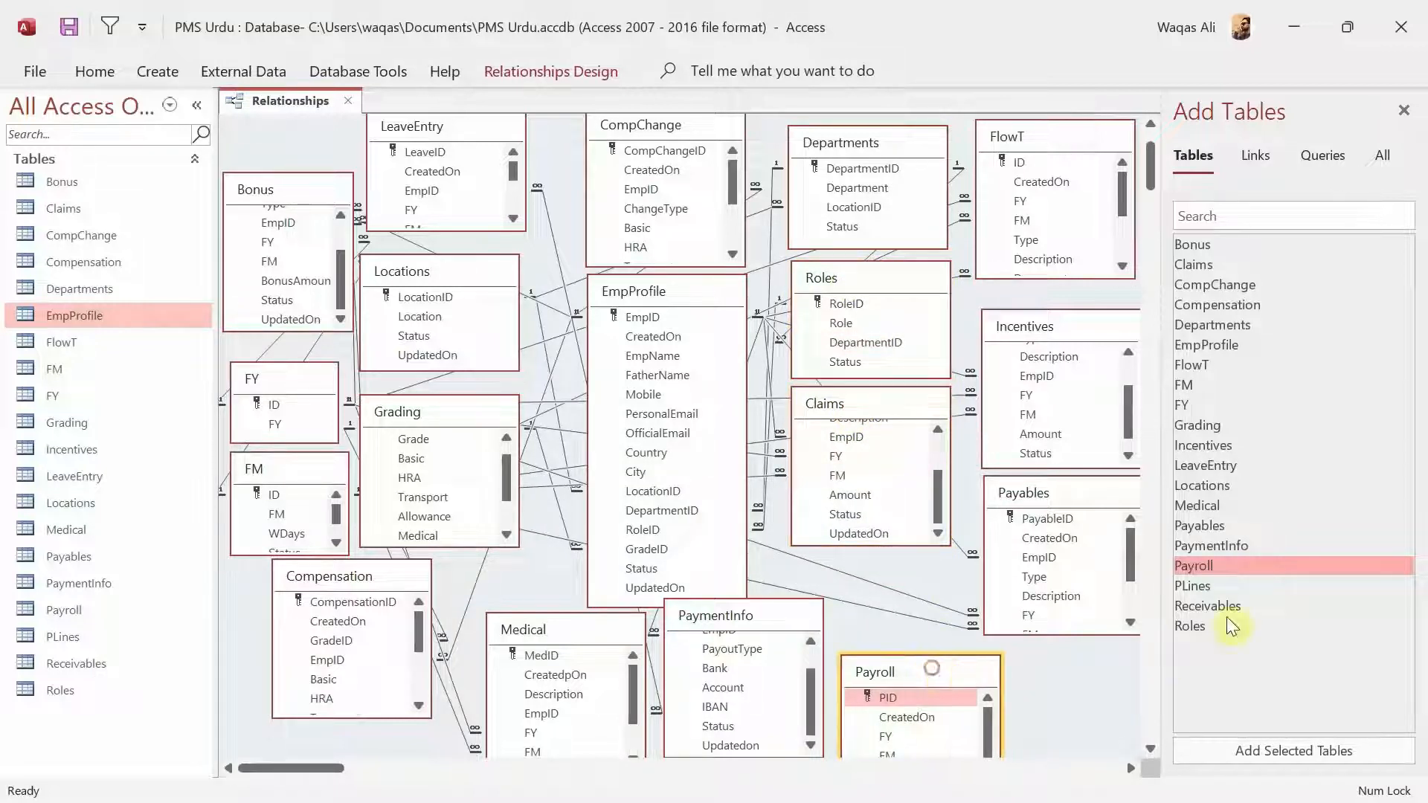
{"action": "double_click", "coordinate": [1197, 571]}
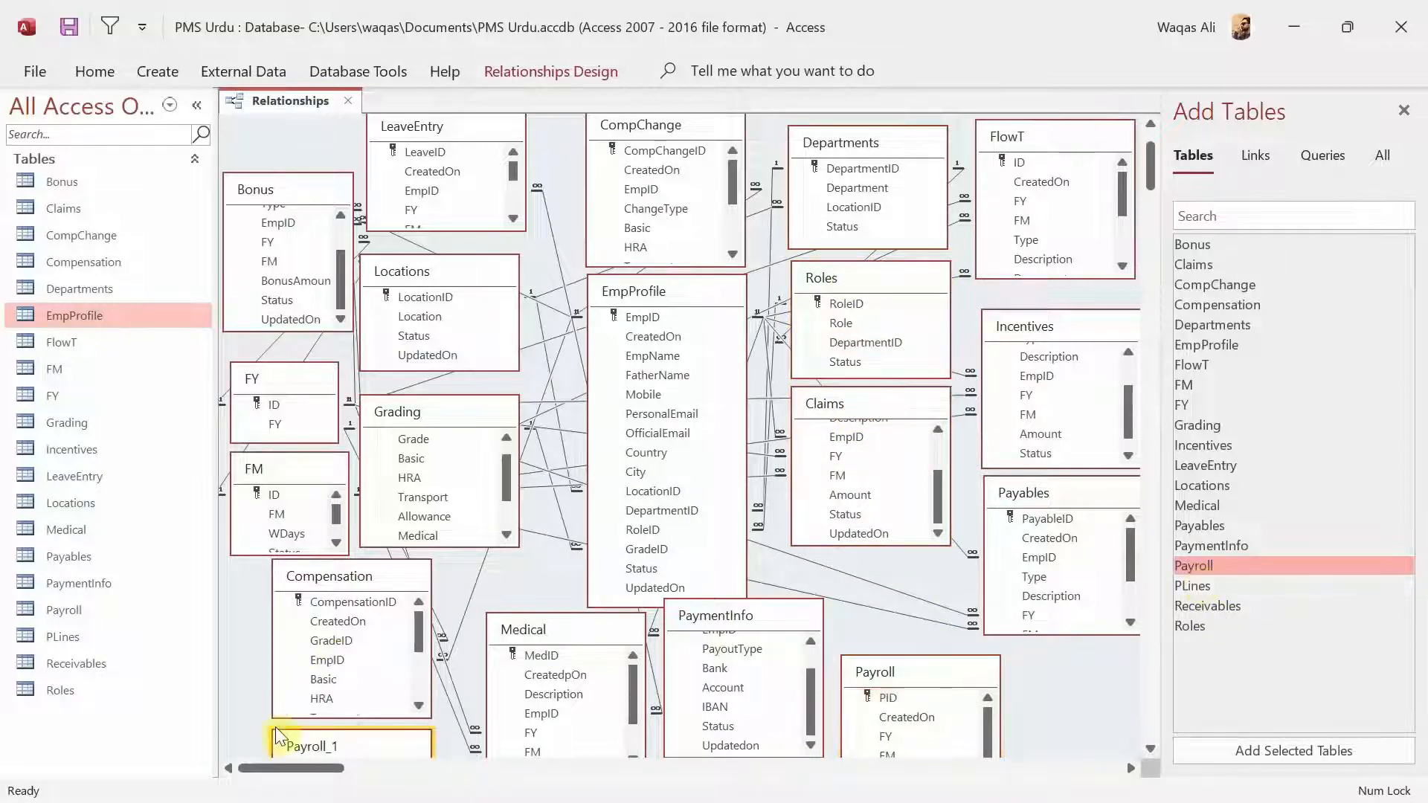
{"action": "scroll", "coordinate": [349, 752], "scroll_direction": "down", "scroll_amount": 3}
{"action": "scroll", "coordinate": [362, 671], "scroll_direction": "up", "scroll_amount": 1}
{"action": "left_click", "coordinate": [361, 667]}
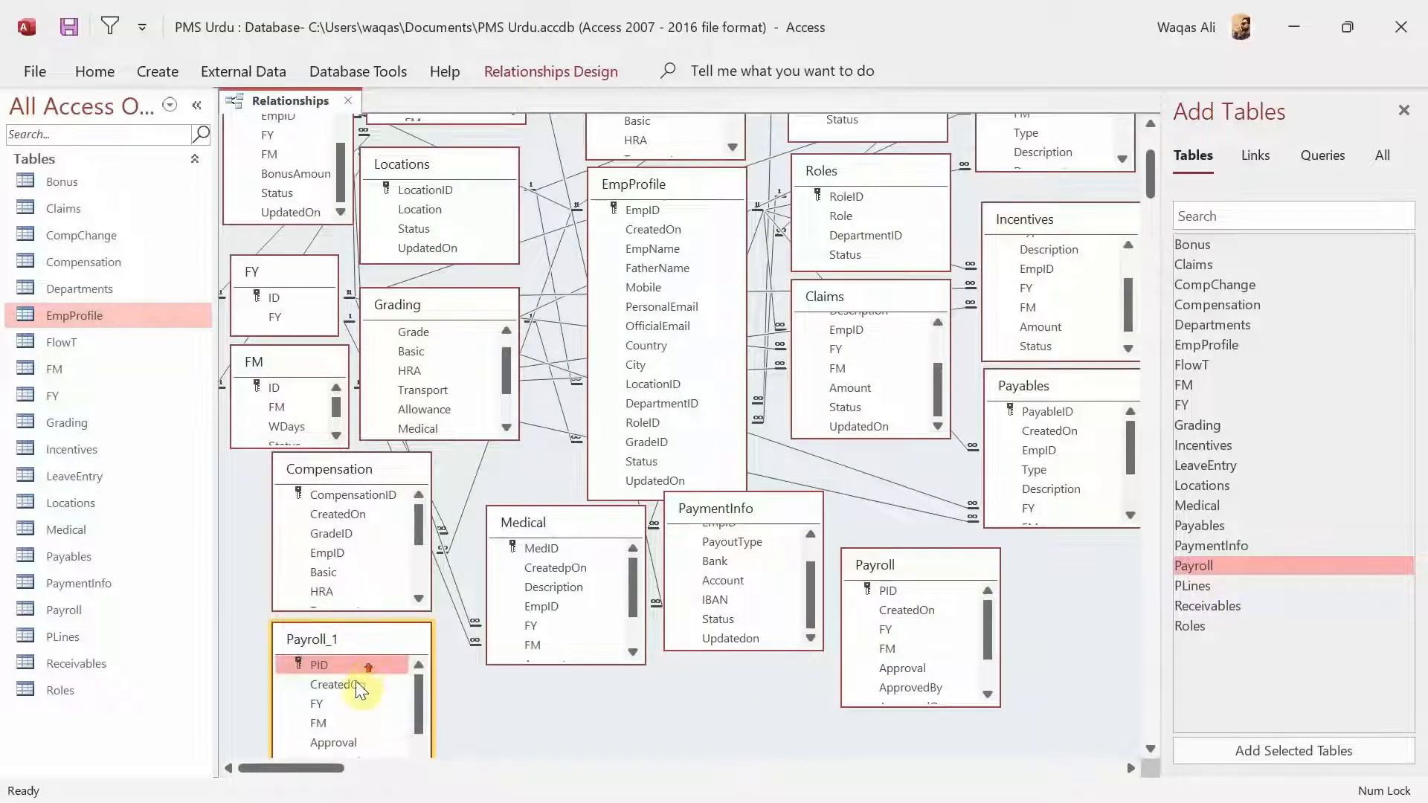
{"action": "key", "text": "Delete"}
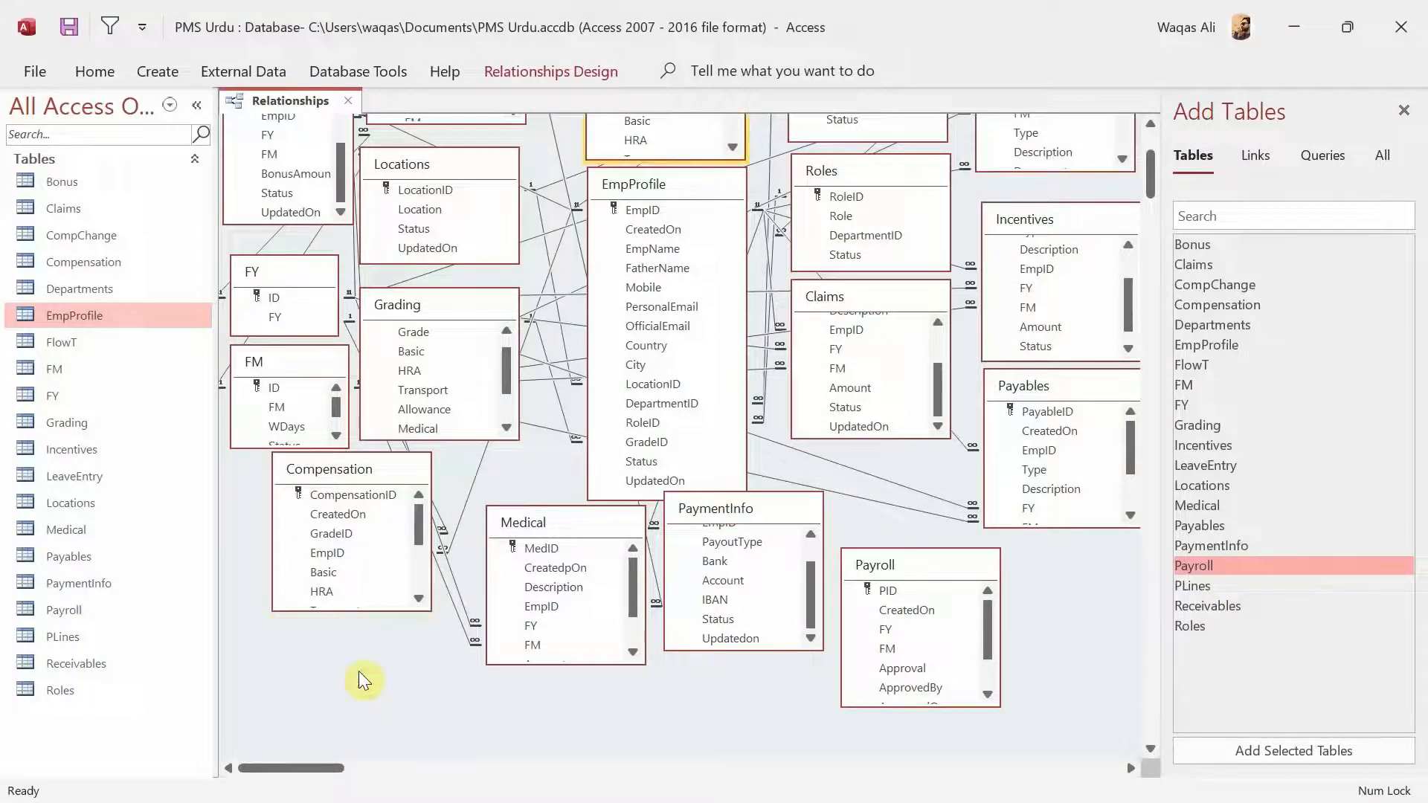
- Add the PLines table below Claims and move Payroll out of its way
{"action": "double_click", "coordinate": [1192, 585]}
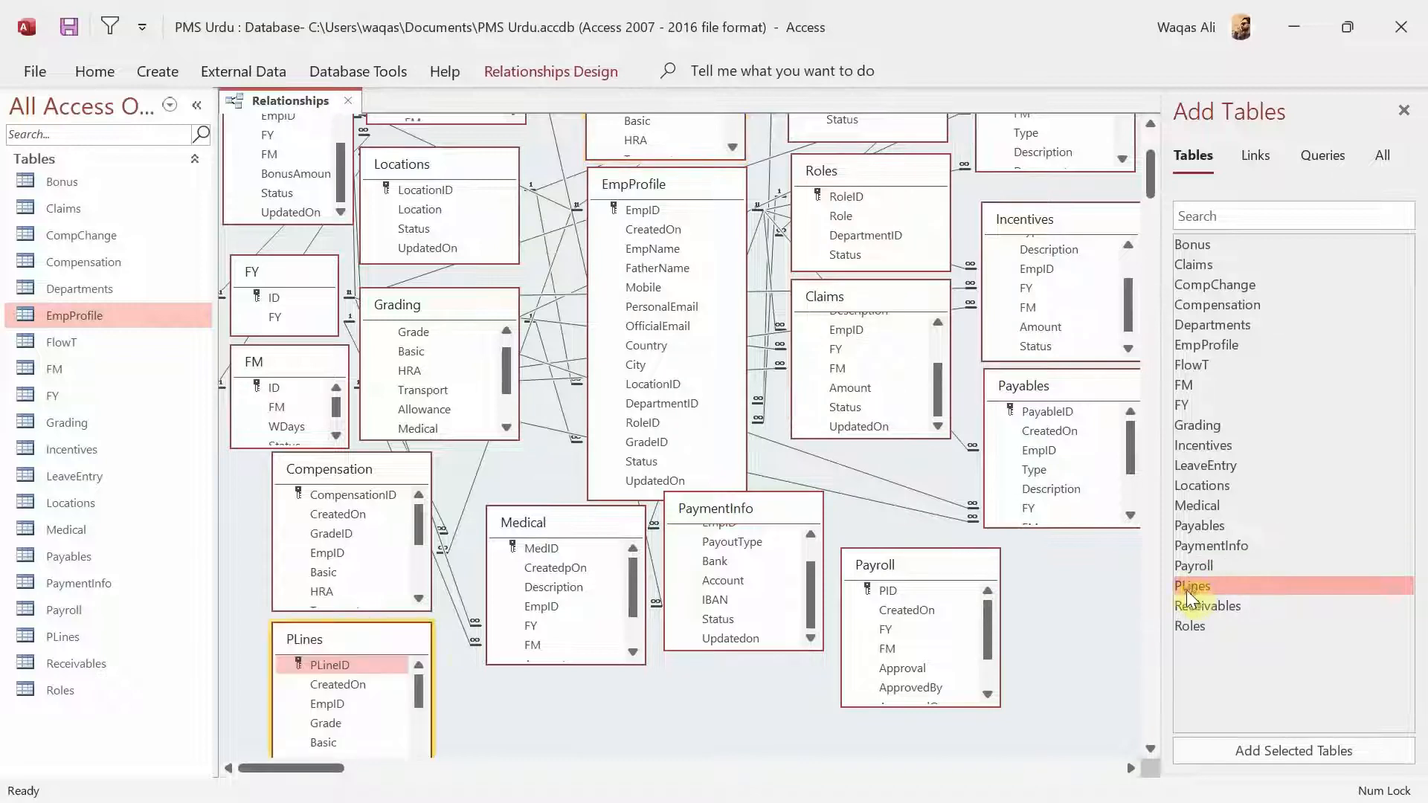
{"action": "left_click_drag", "start_coordinate": [318, 637], "coordinate": [853, 464]}
{"action": "left_click_drag", "start_coordinate": [974, 564], "coordinate": [1109, 601]}
- Relate EmpID in EmpProfile to EmpID in PLines, enforcing referential integrity with cascading updates of related fields
{"action": "left_click", "coordinate": [863, 531]}
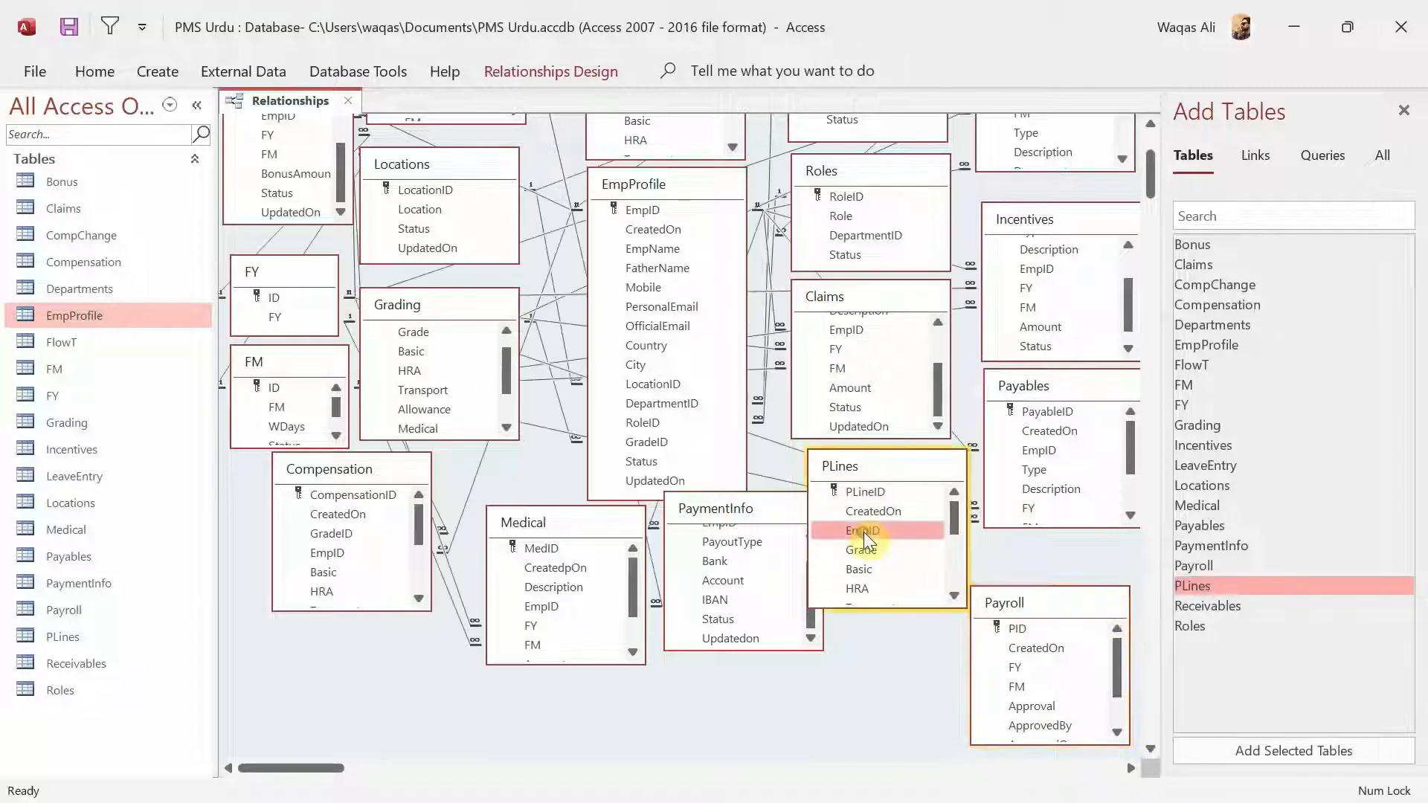
{"action": "left_click_drag", "start_coordinate": [858, 532], "coordinate": [642, 212]}
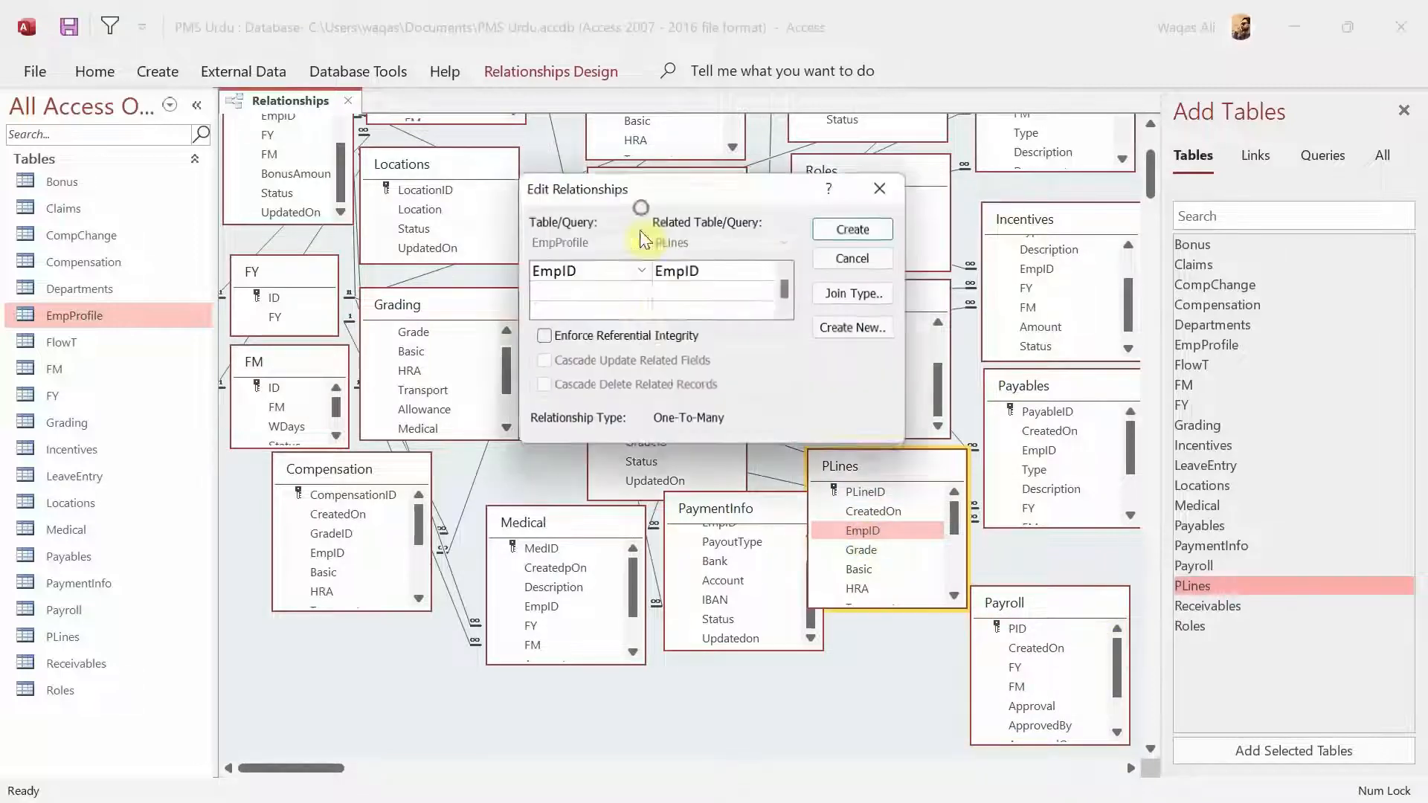
{"action": "left_click", "coordinate": [651, 342]}
{"action": "left_click", "coordinate": [653, 369]}
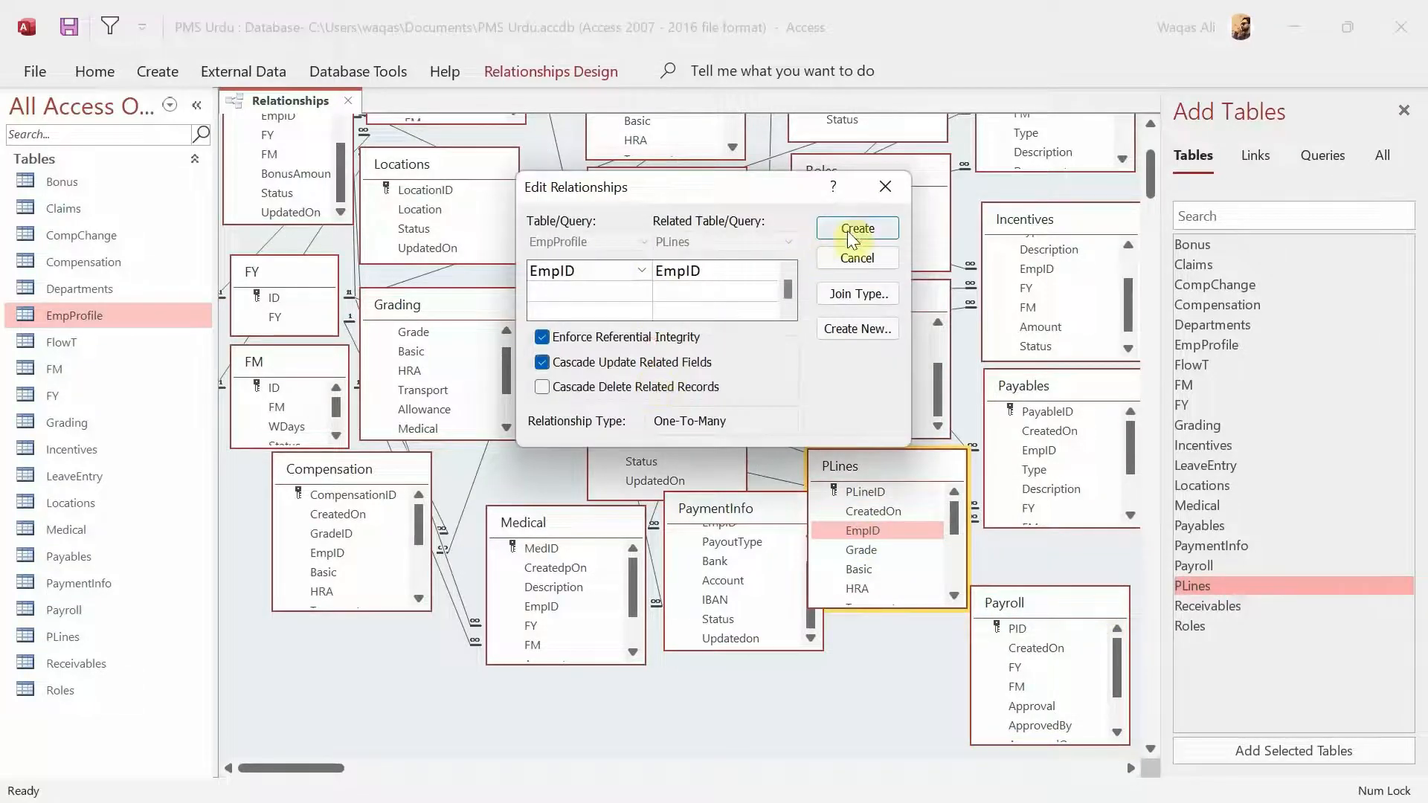
{"action": "left_click", "coordinate": [848, 230]}
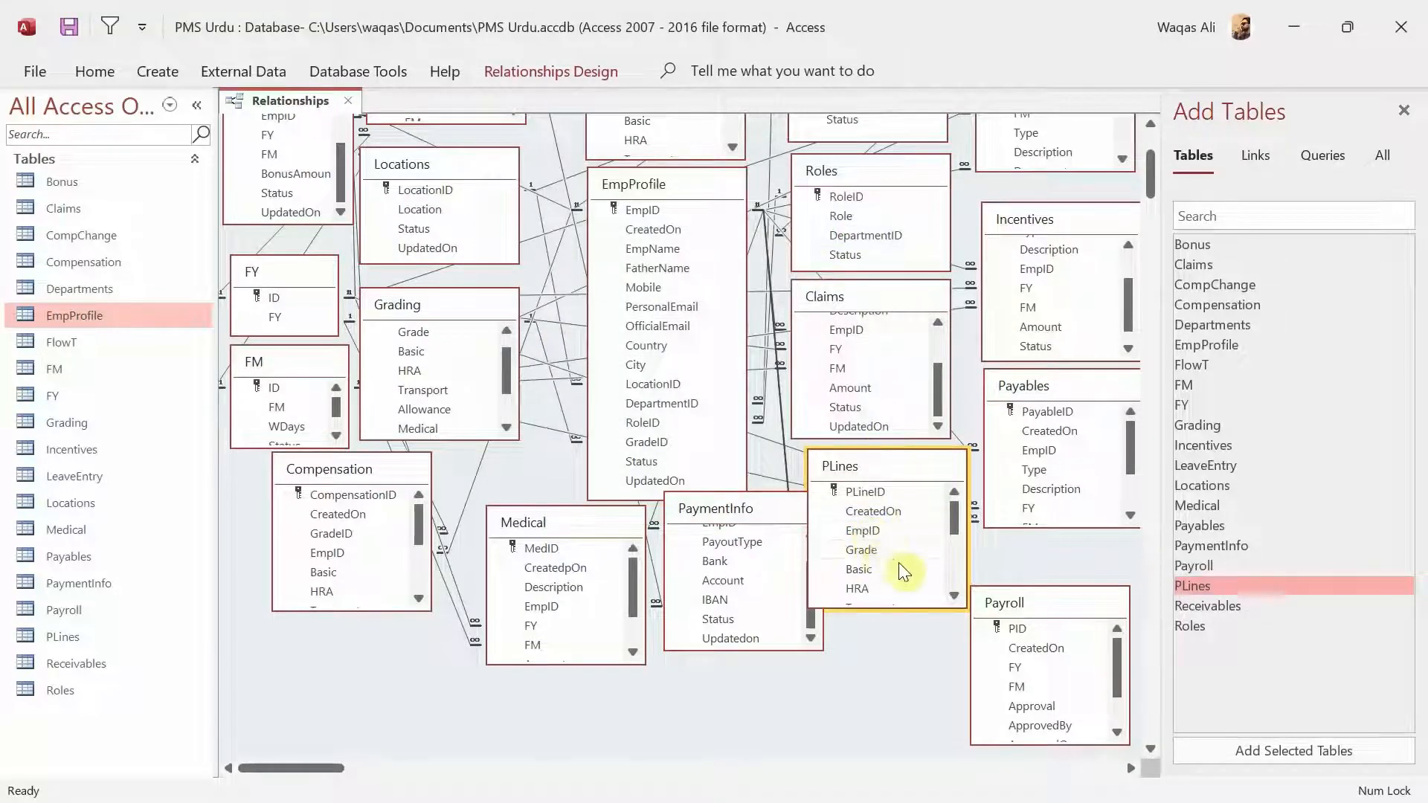
- Look through the PLines fields and place the Payroll table directly below Payables, beside PLines
{"action": "scroll", "coordinate": [882, 543], "scroll_direction": "down", "scroll_amount": 3}
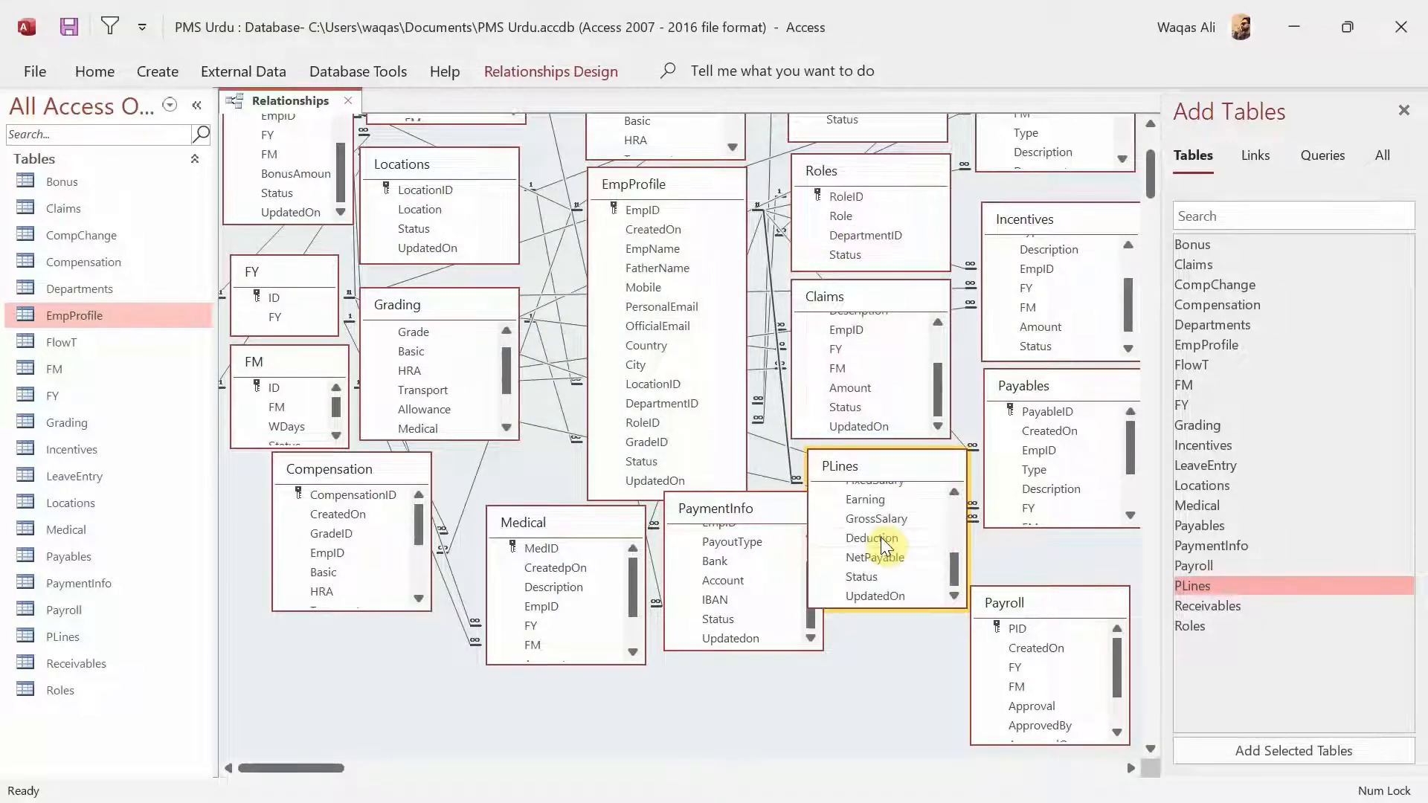
{"action": "scroll", "coordinate": [880, 537], "scroll_direction": "up", "scroll_amount": 3}
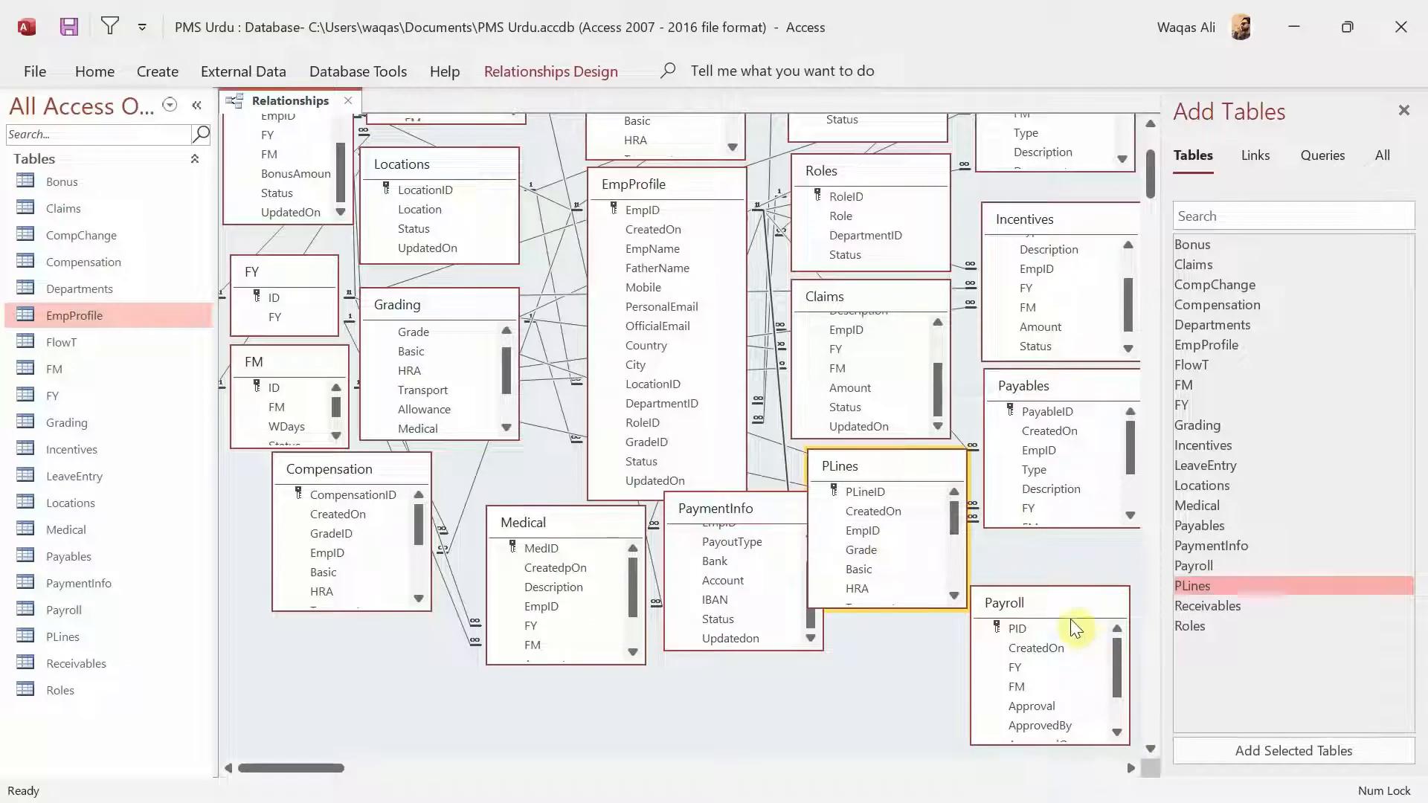
{"action": "left_click_drag", "start_coordinate": [1071, 622], "coordinate": [1048, 559]}
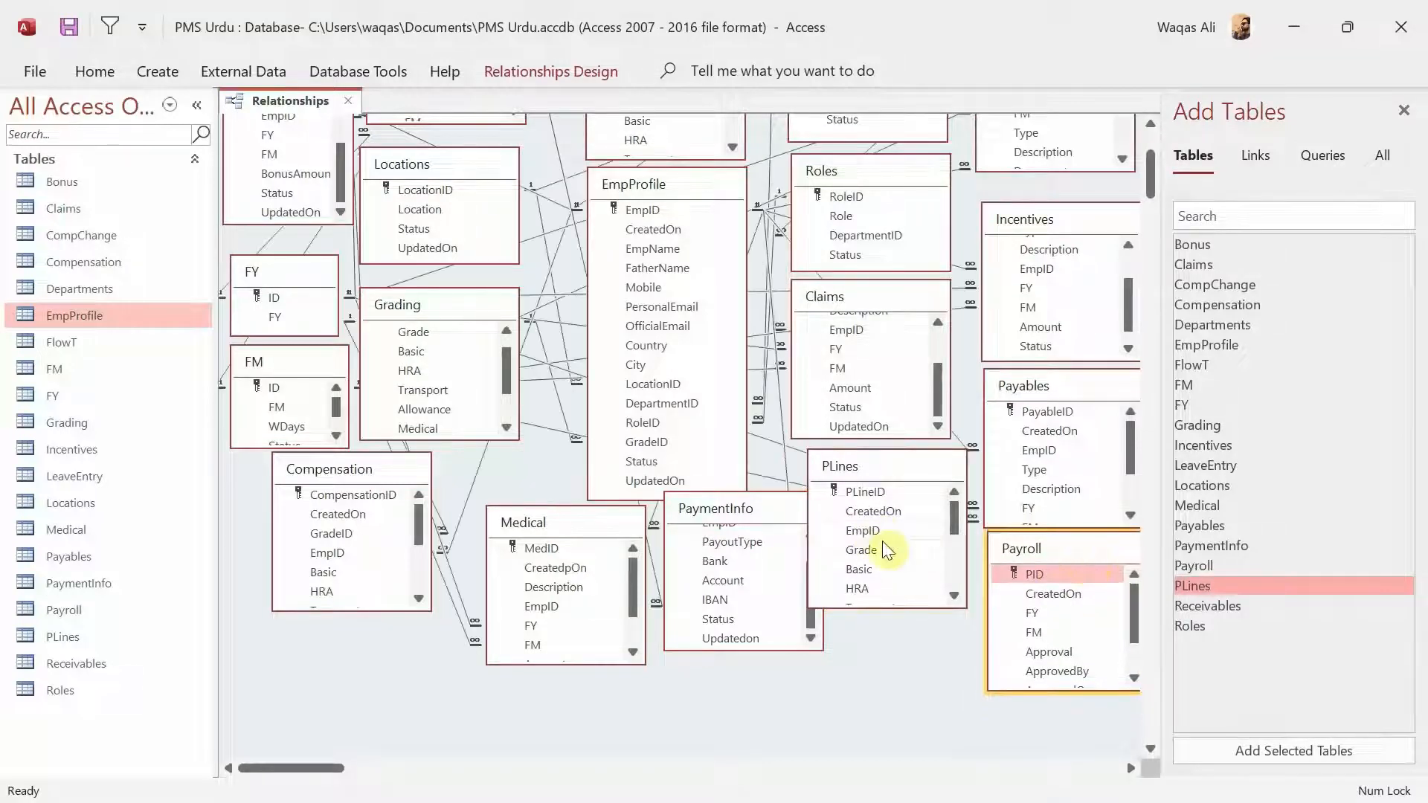
{"action": "left_click", "coordinate": [1019, 575]}
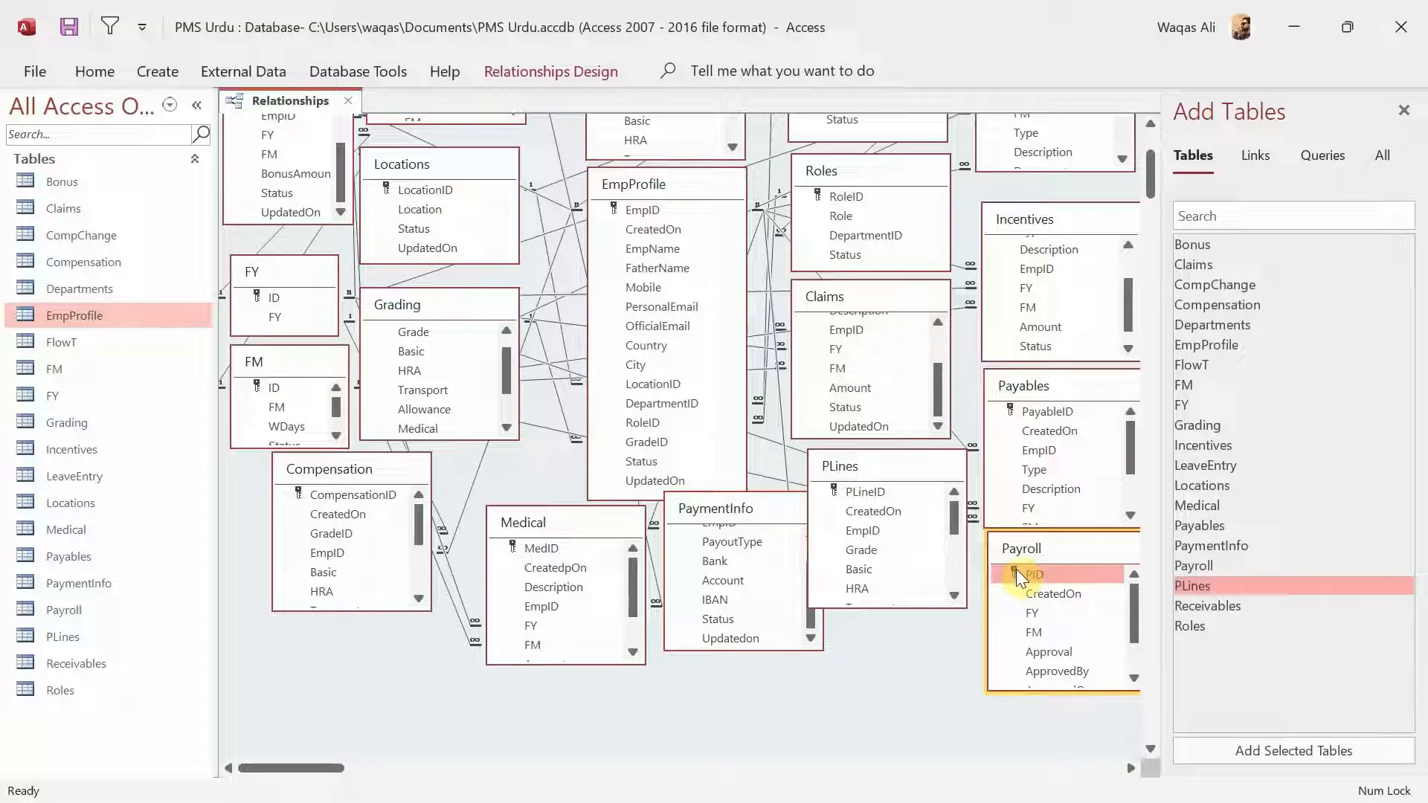
{"action": "left_click_drag", "start_coordinate": [1016, 569], "coordinate": [882, 538]}
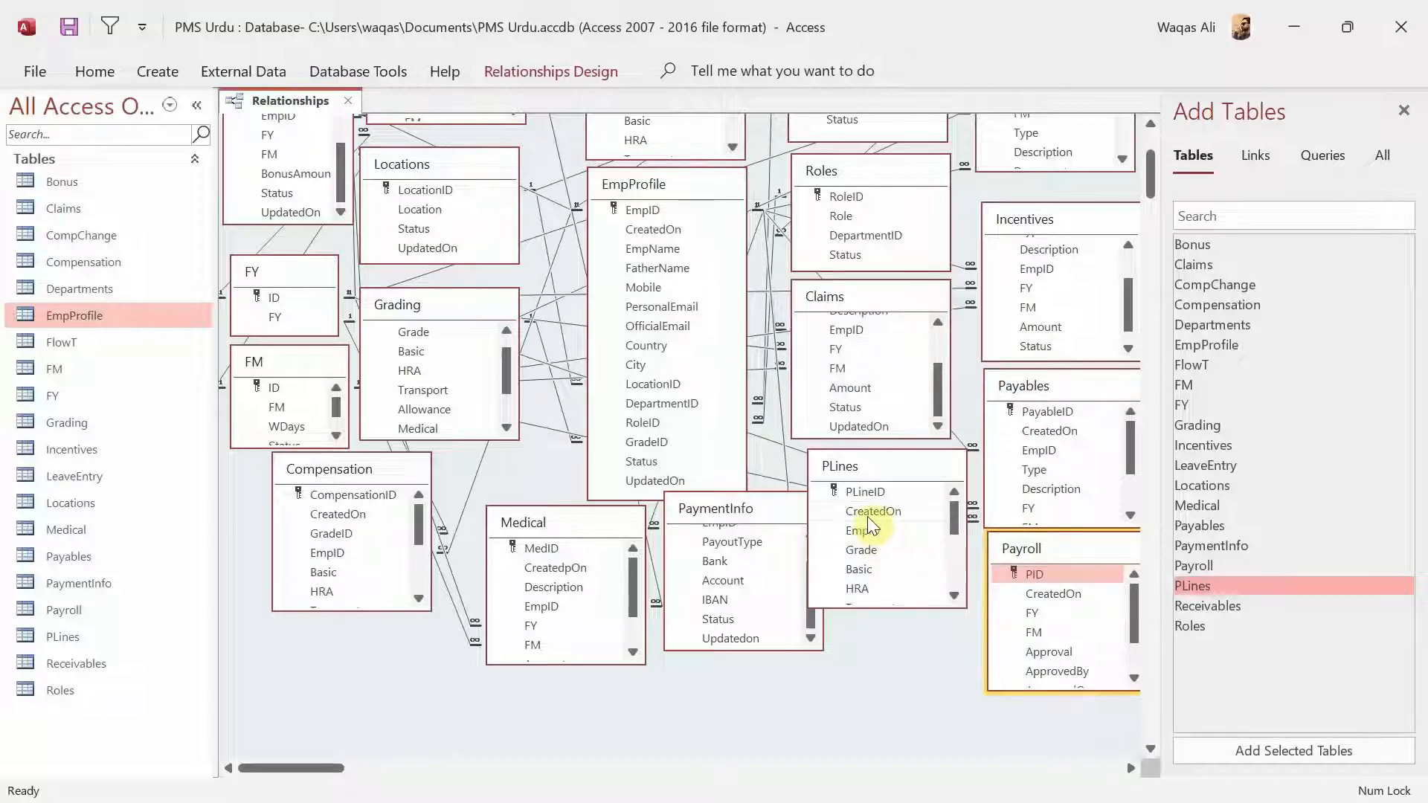
- Add a Number field named PID between CreatedOn and EmpID in the PLines table design, then close the design
{"action": "left_click", "coordinate": [881, 497]}
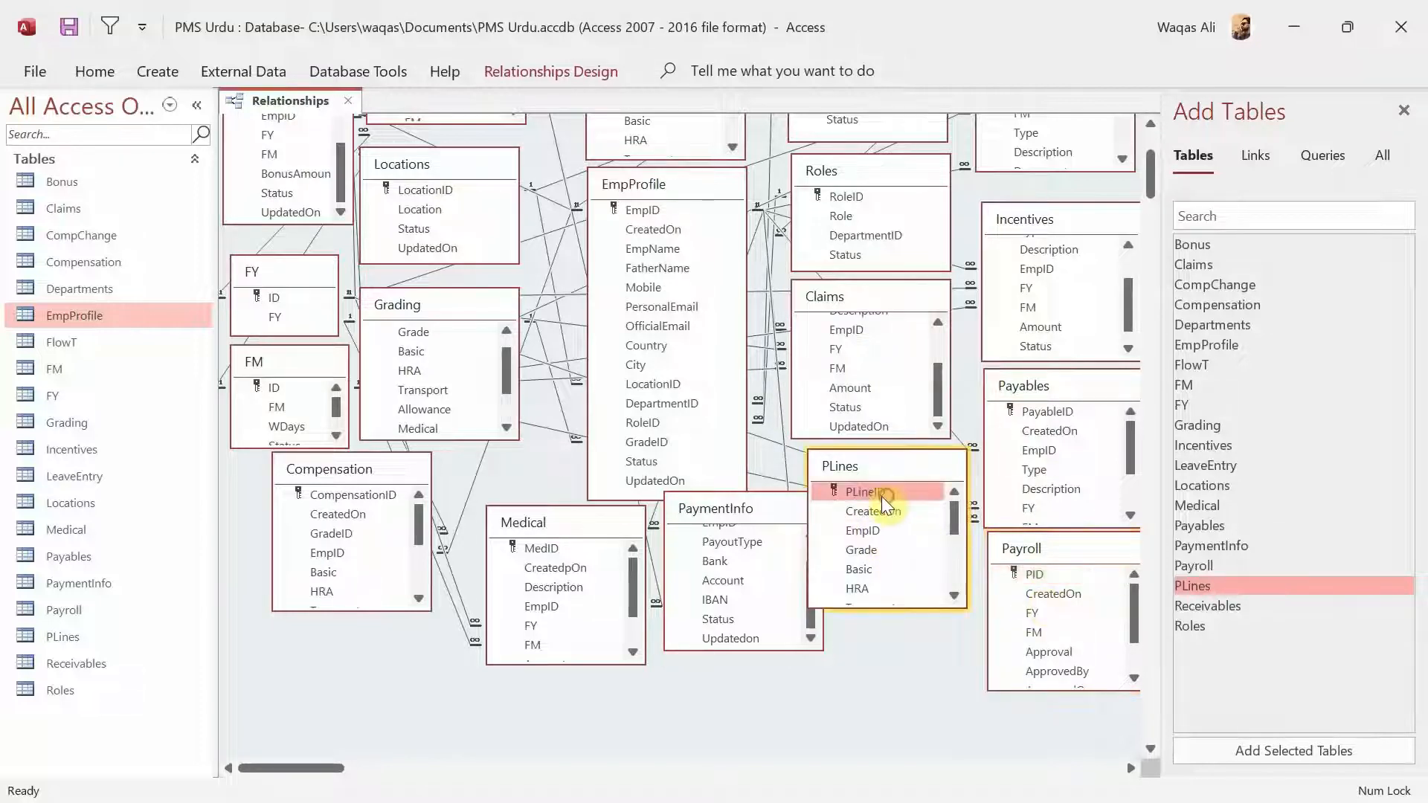
{"action": "right_click", "coordinate": [875, 494]}
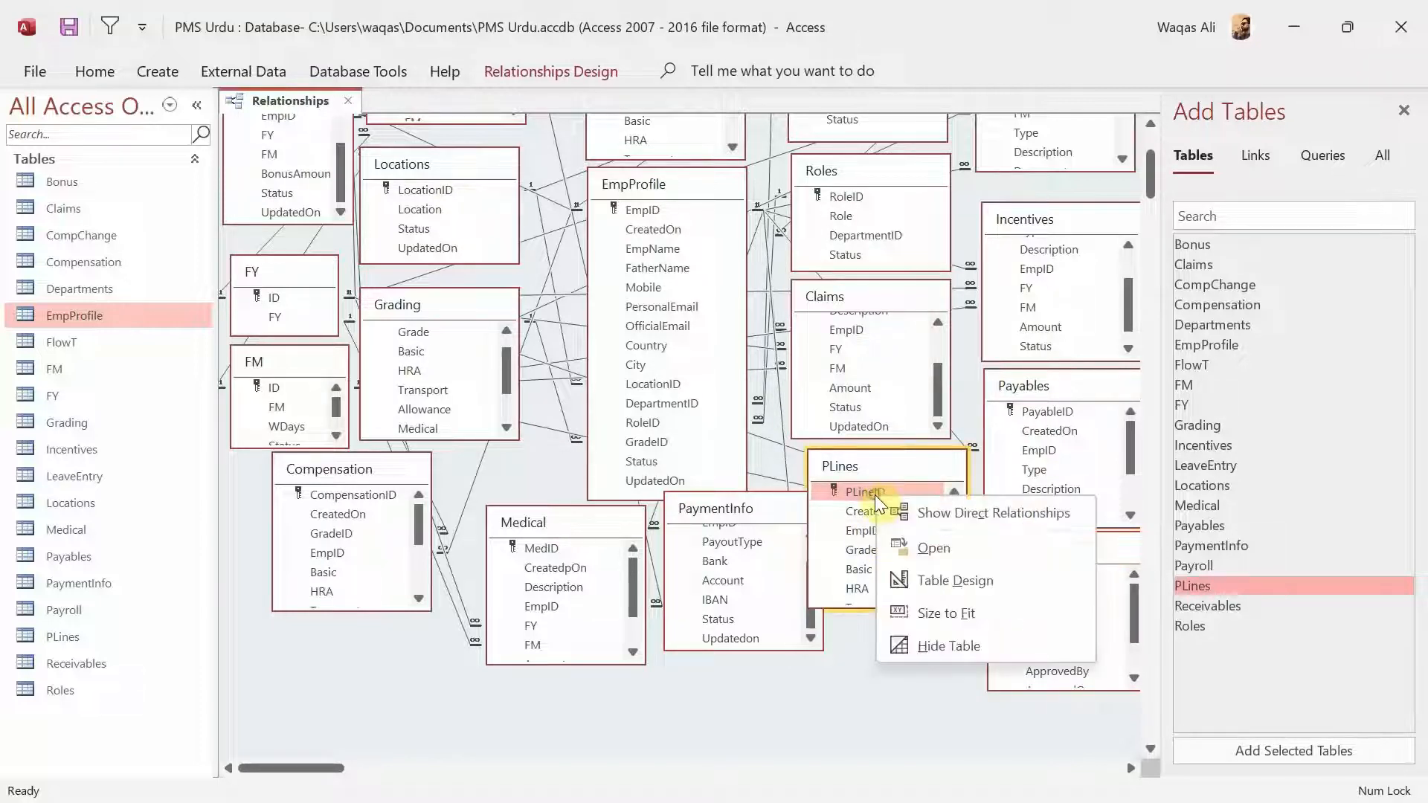
{"action": "left_click", "coordinate": [975, 584]}
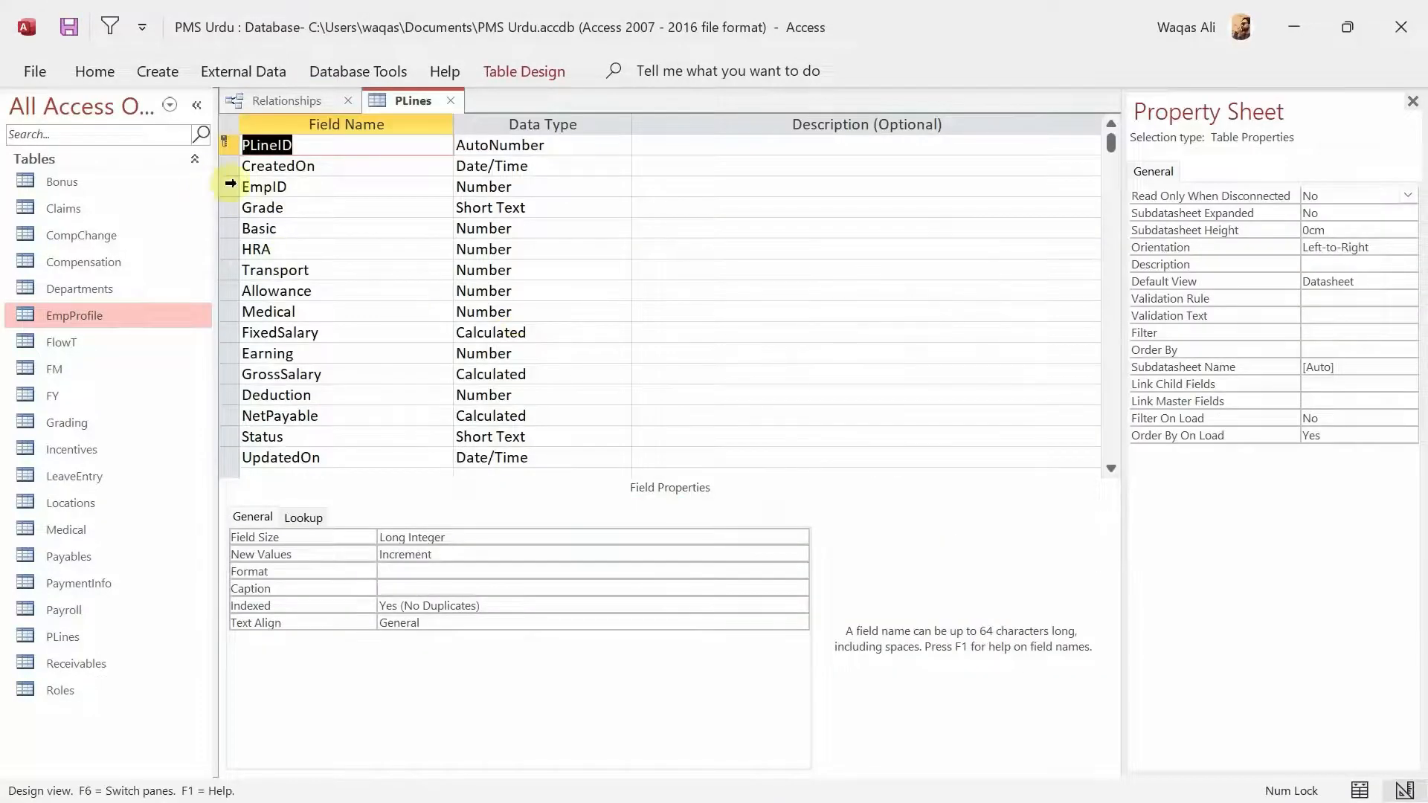
{"action": "left_click", "coordinate": [229, 184]}
{"action": "right_click", "coordinate": [231, 185]}
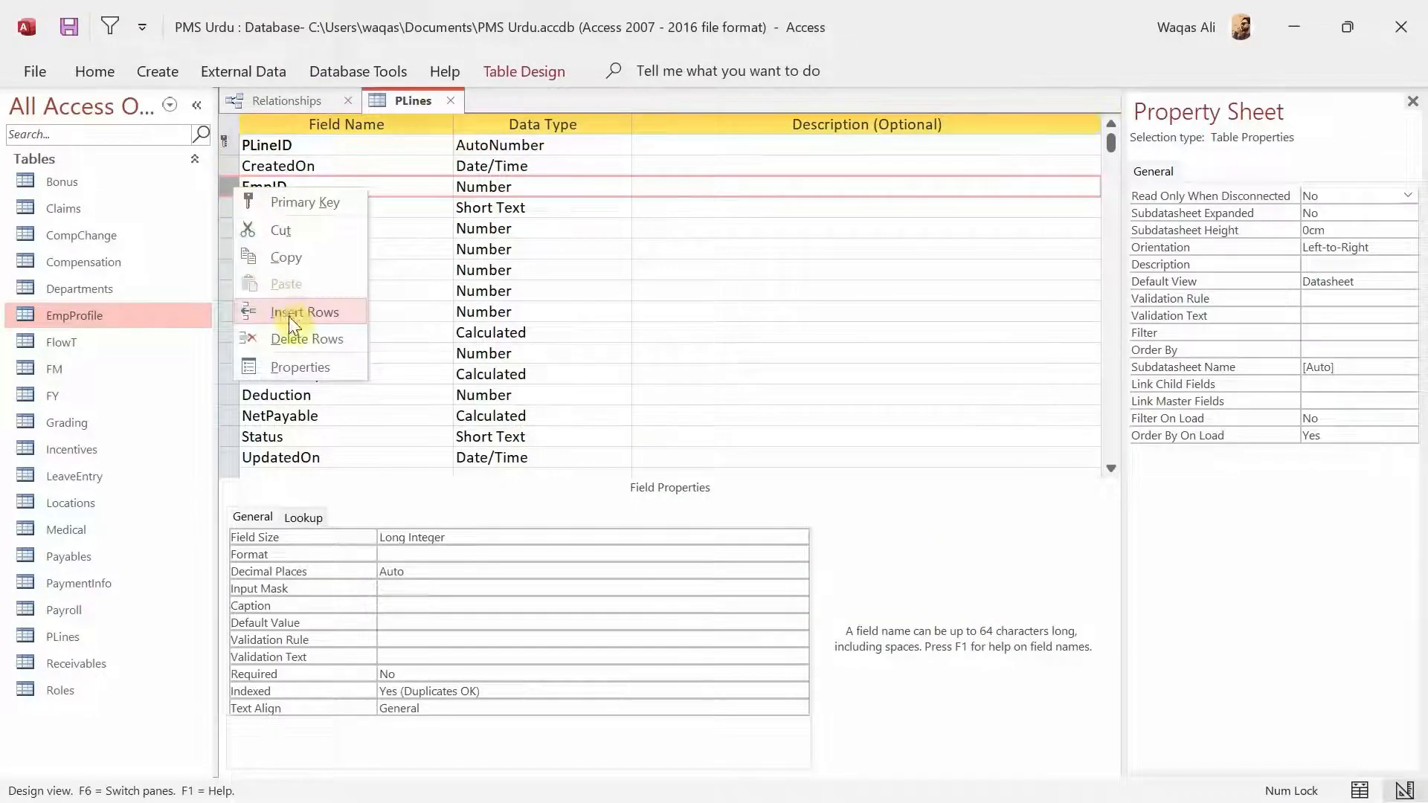
{"action": "left_click", "coordinate": [289, 316]}
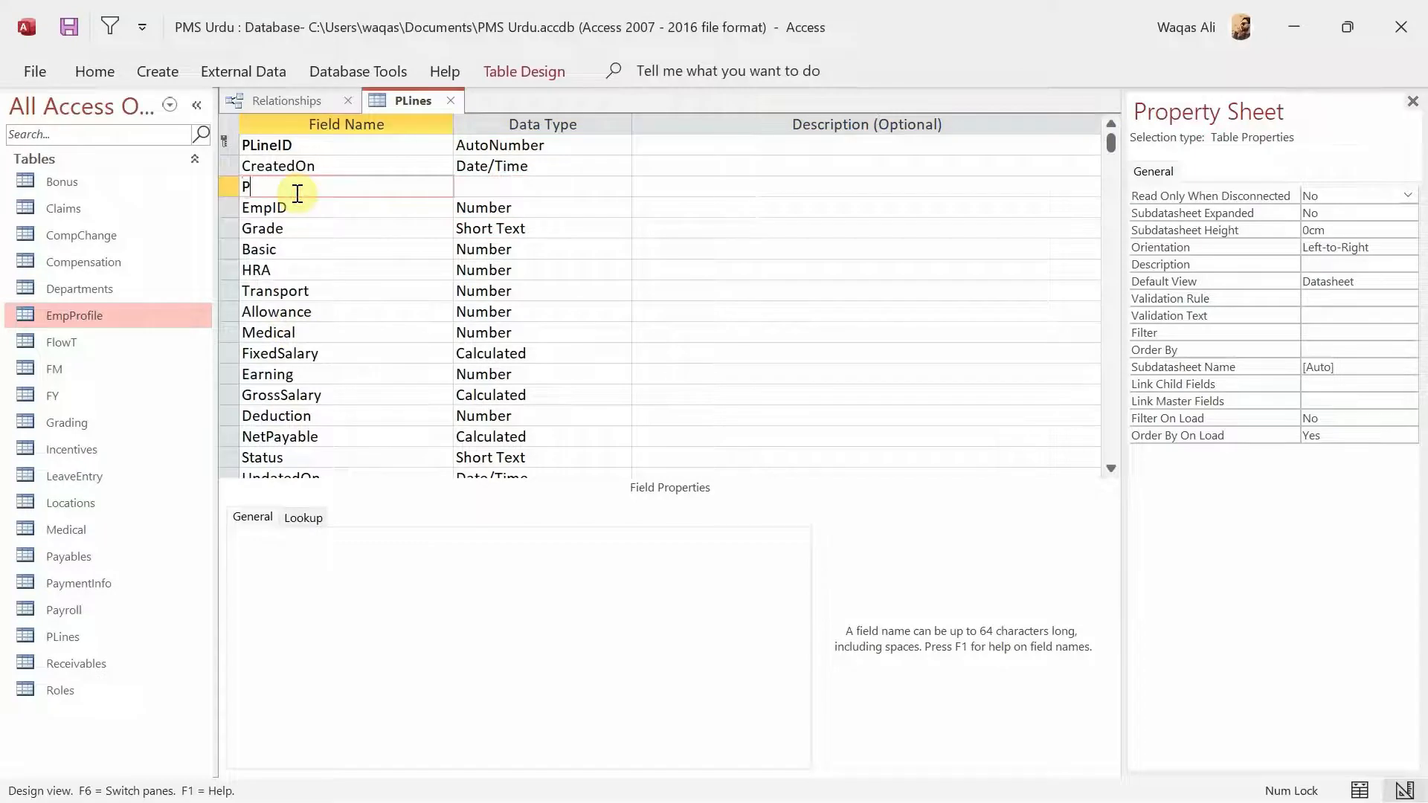
{"action": "type", "text": "PID"}
{"action": "key", "text": "Tab"}
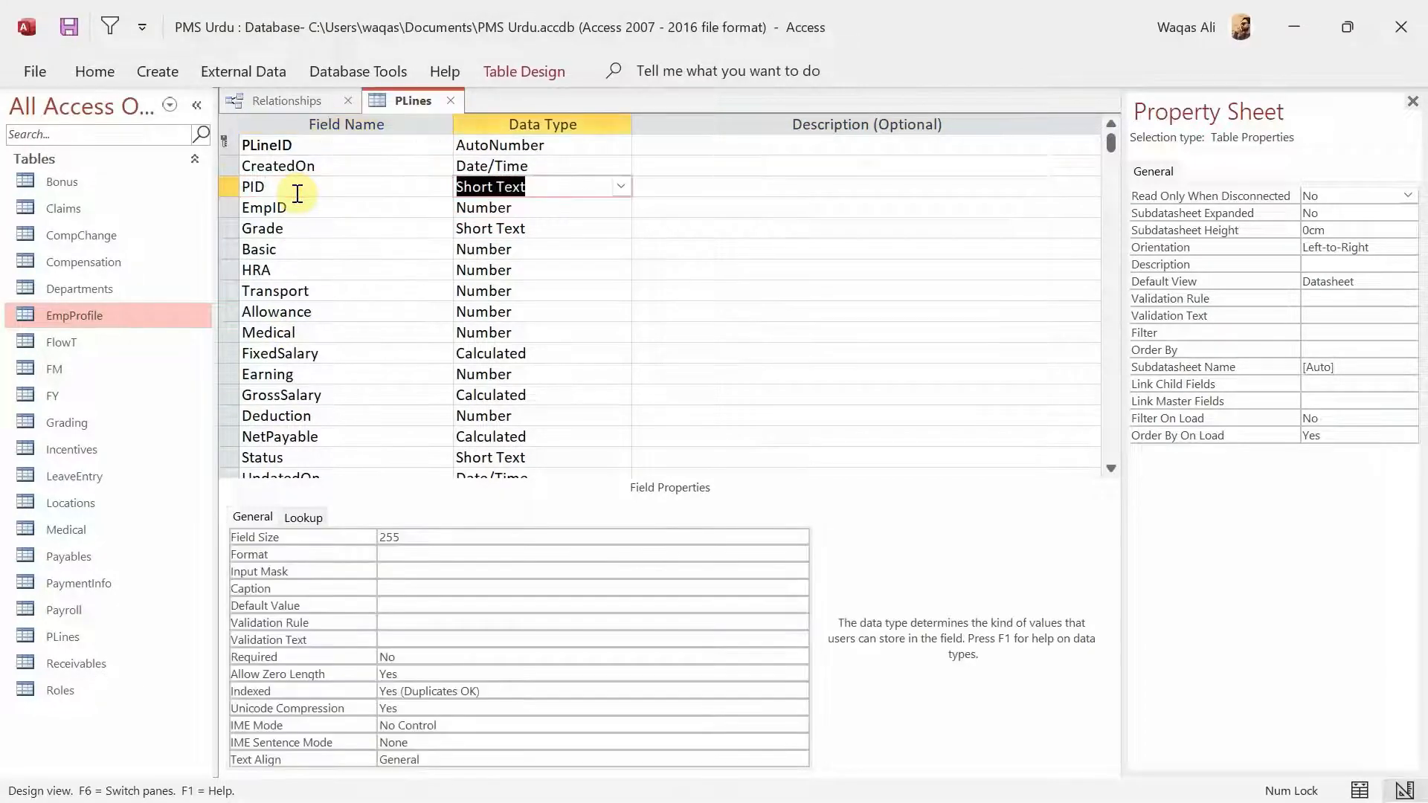
{"action": "type", "text": "n"}
{"action": "key", "text": "Tab"}
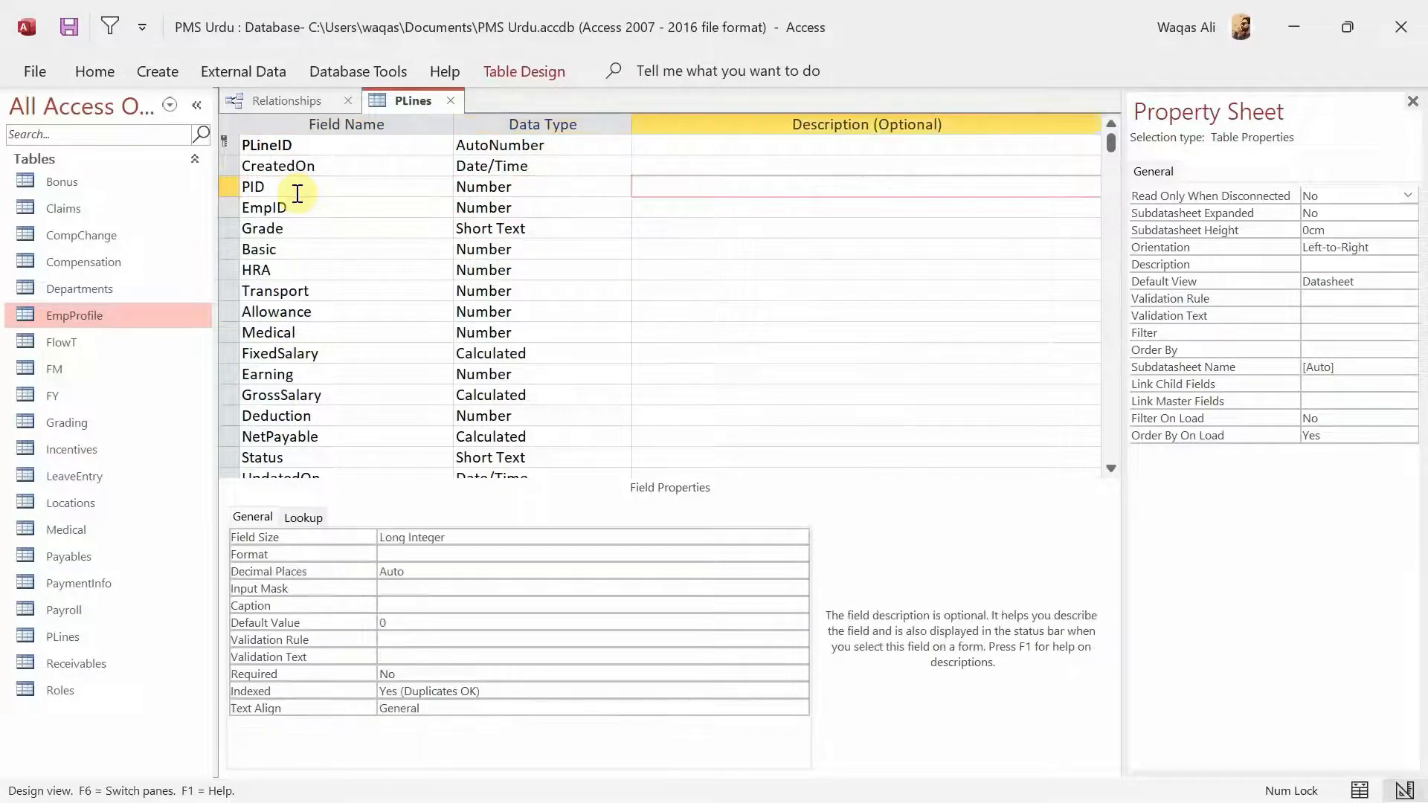
{"action": "left_click", "coordinate": [450, 100]}
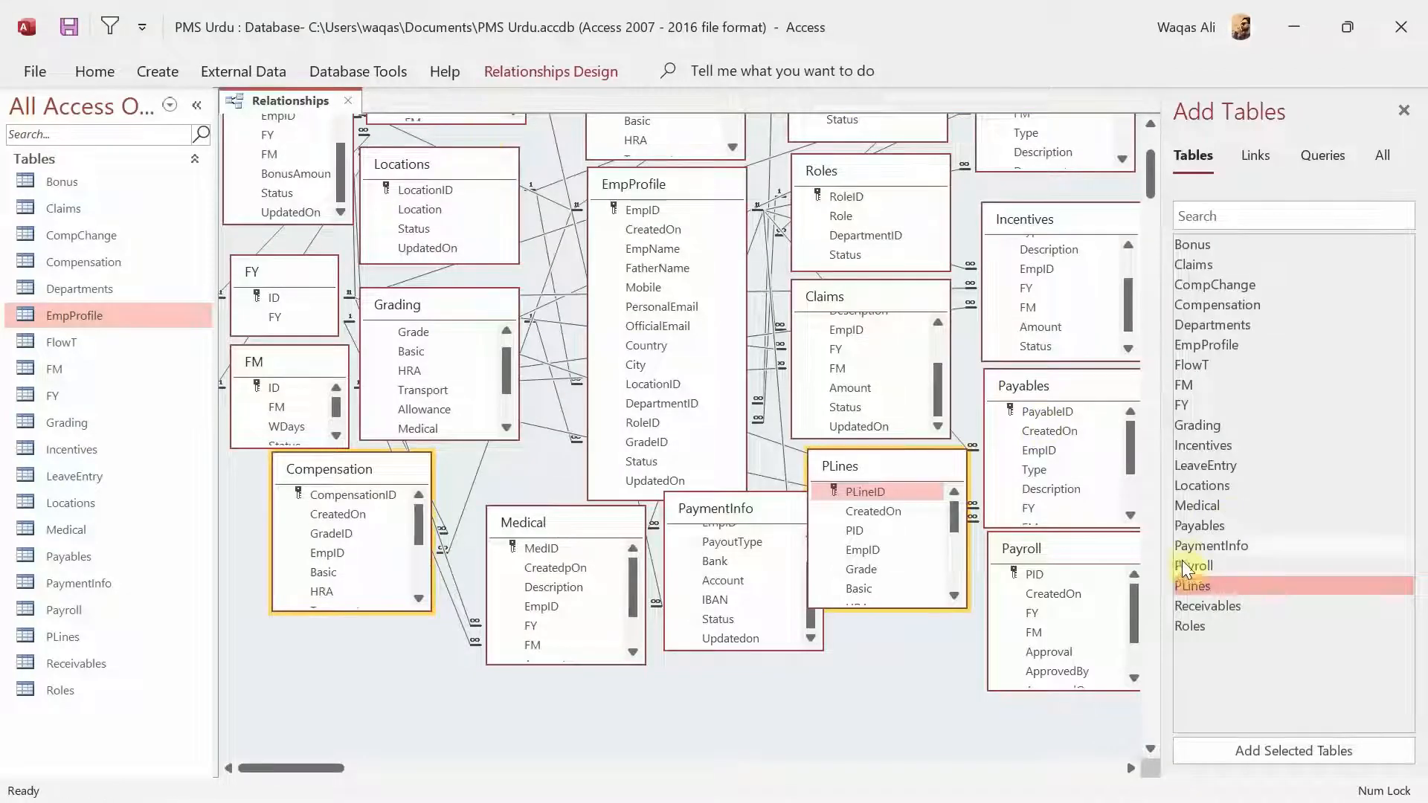
- Relate PID in Payroll to PID in PLines, enforcing referential integrity with cascading updates of related fields
{"action": "left_click_drag", "start_coordinate": [859, 529], "coordinate": [1082, 587]}
{"action": "left_click_drag", "start_coordinate": [1027, 580], "coordinate": [1031, 574]}
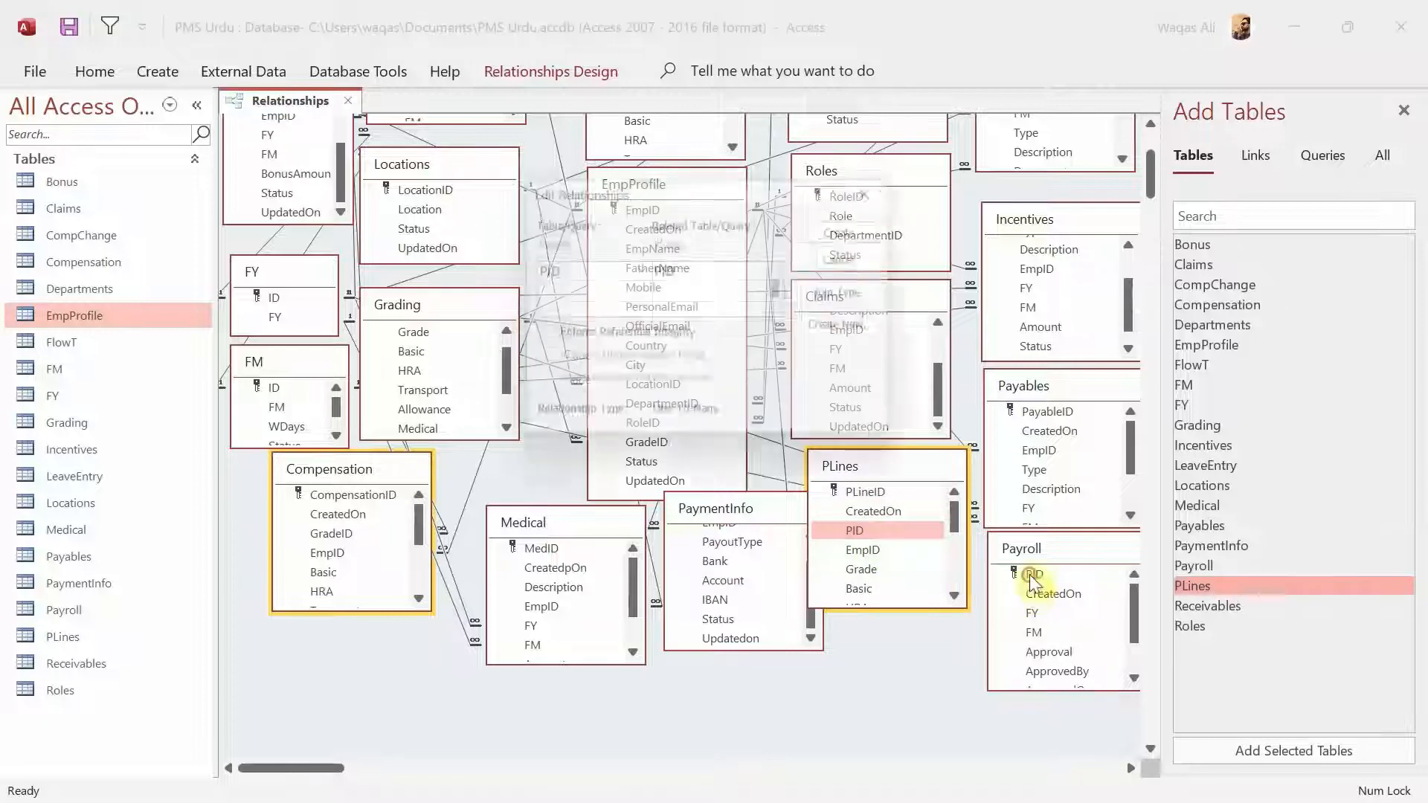
{"action": "left_click", "coordinate": [649, 341]}
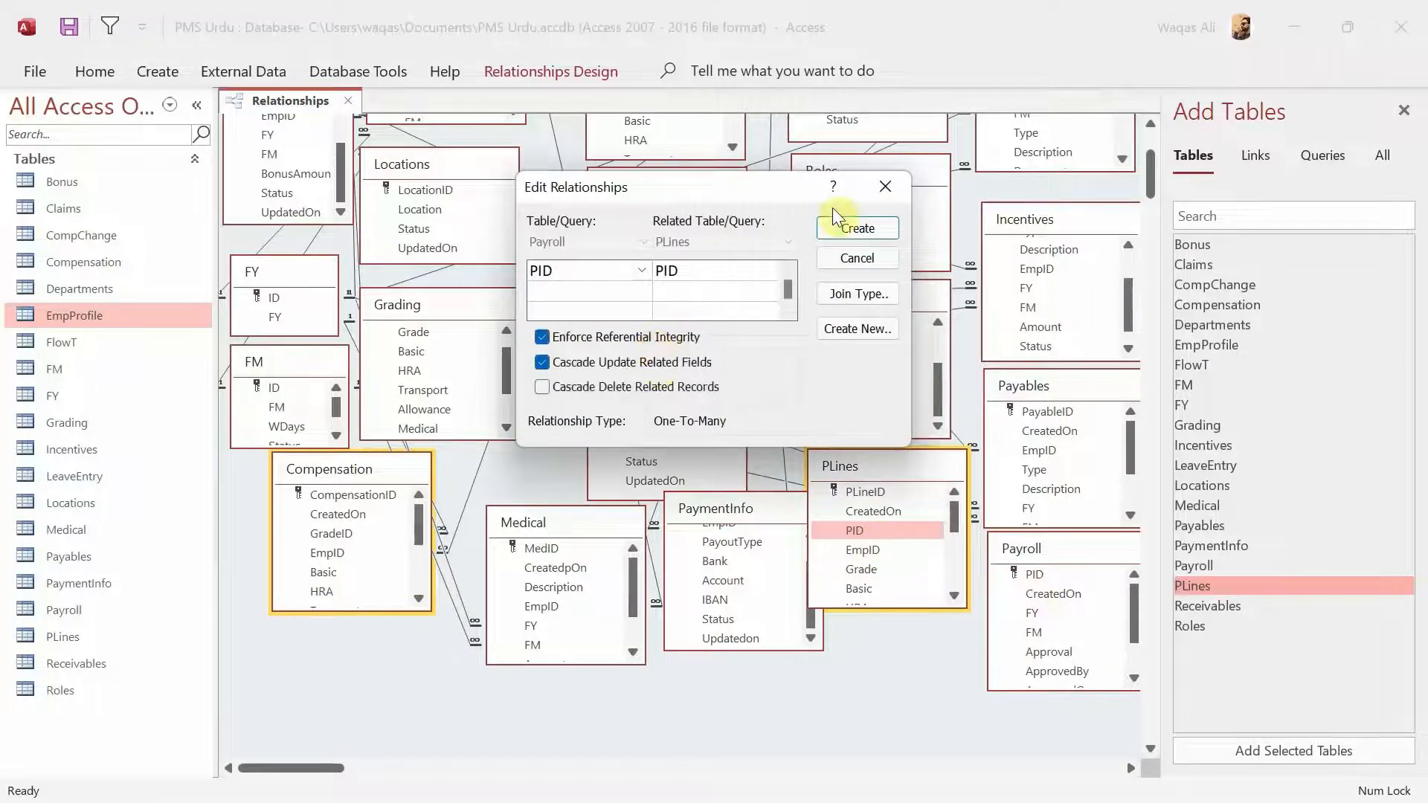
{"action": "left_click", "coordinate": [842, 226]}
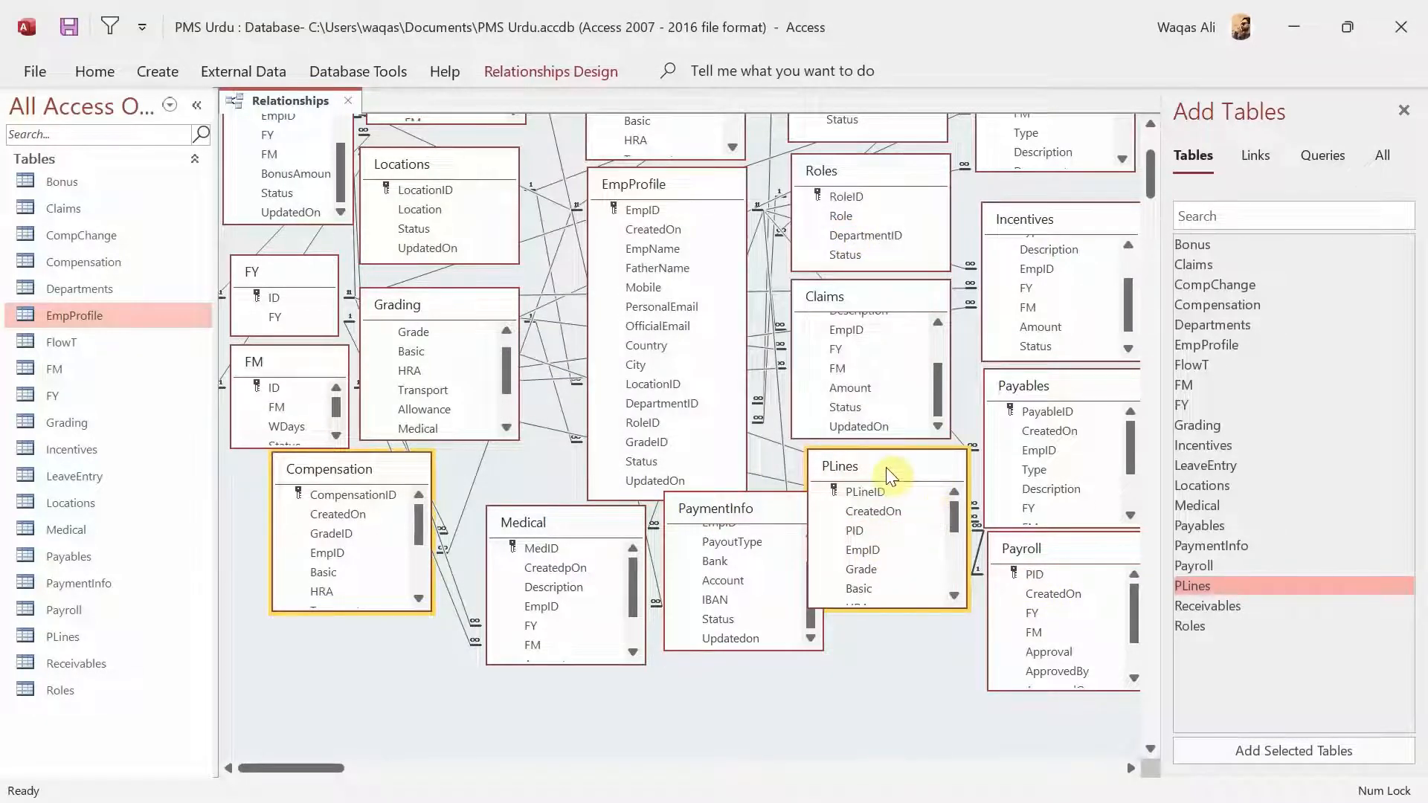
- Rearrange the PLines, PaymentInfo, Medical and Payroll tables in a row below EmpProfile so that they no longer overlap
{"action": "left_click_drag", "start_coordinate": [885, 468], "coordinate": [921, 497]}
{"action": "left_click", "coordinate": [911, 673]}
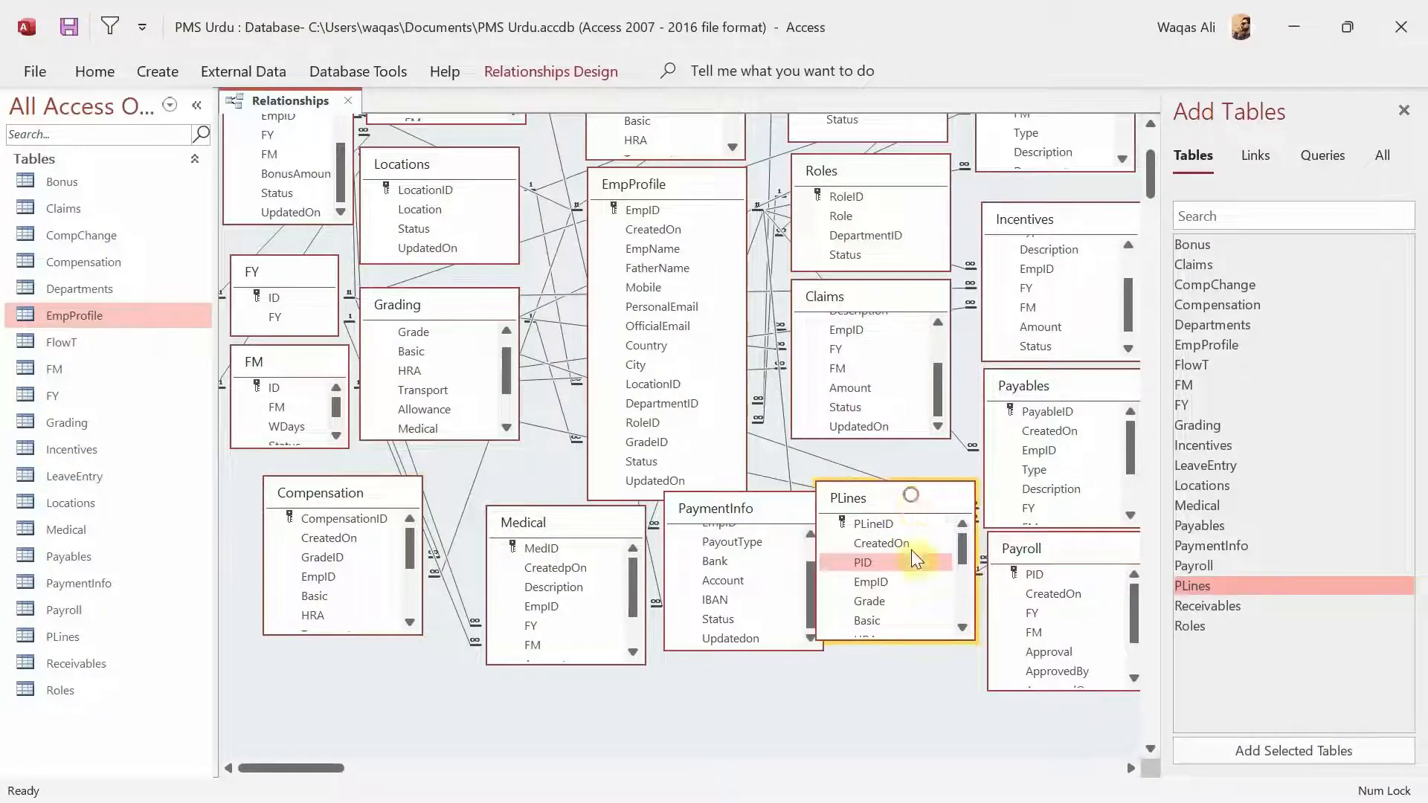
{"action": "left_click_drag", "start_coordinate": [765, 513], "coordinate": [755, 525]}
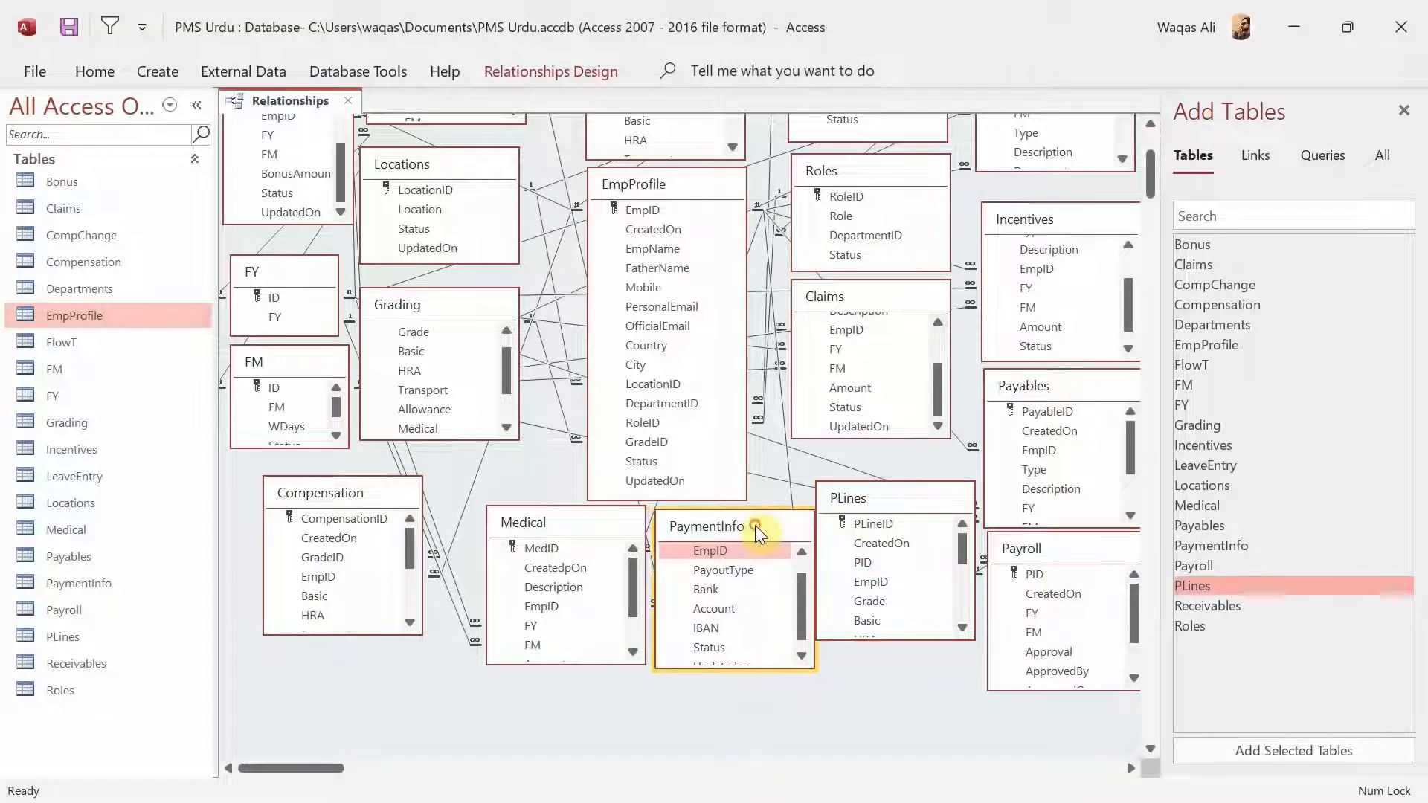
{"action": "left_click_drag", "start_coordinate": [556, 527], "coordinate": [525, 531]}
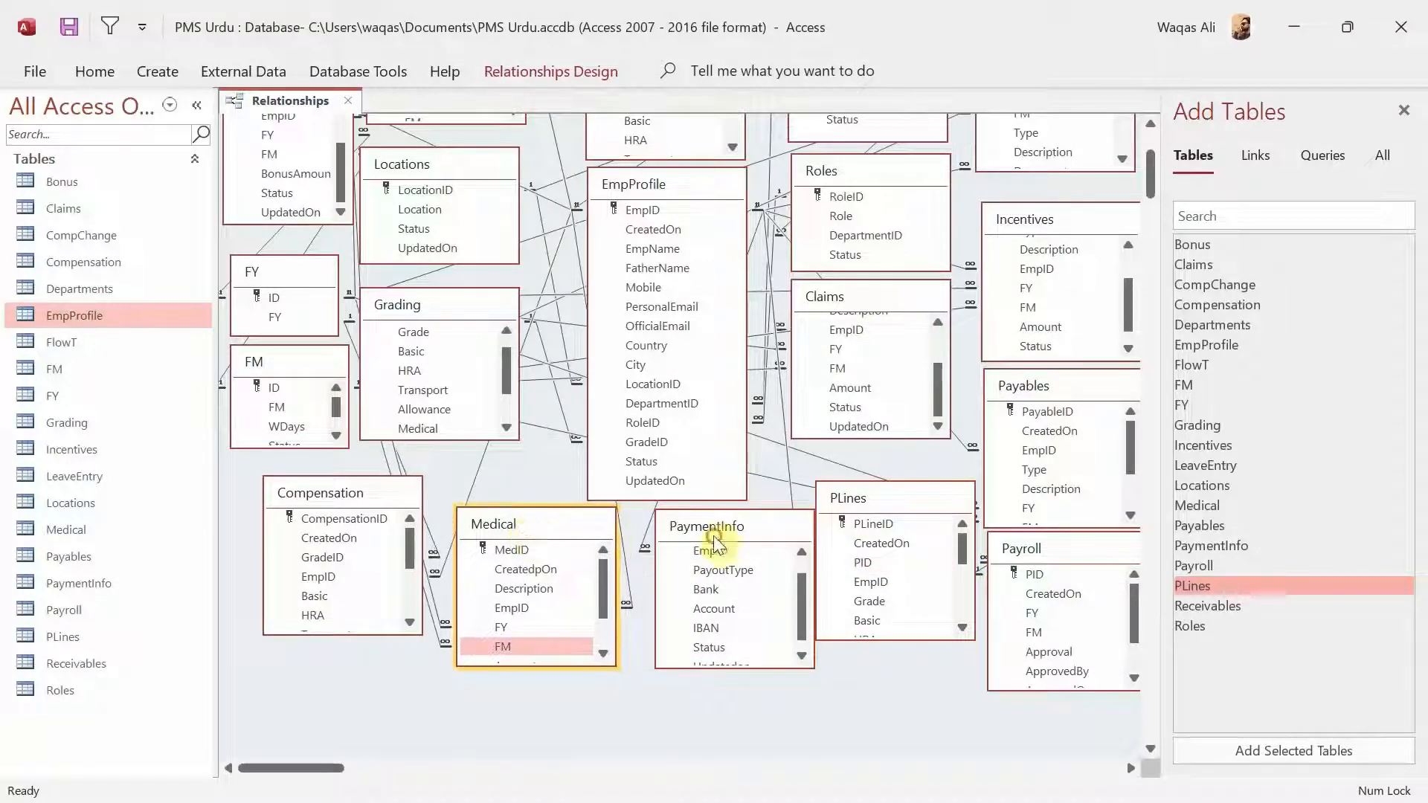
{"action": "left_click_drag", "start_coordinate": [712, 535], "coordinate": [683, 541]}
{"action": "left_click_drag", "start_coordinate": [873, 494], "coordinate": [862, 497]}
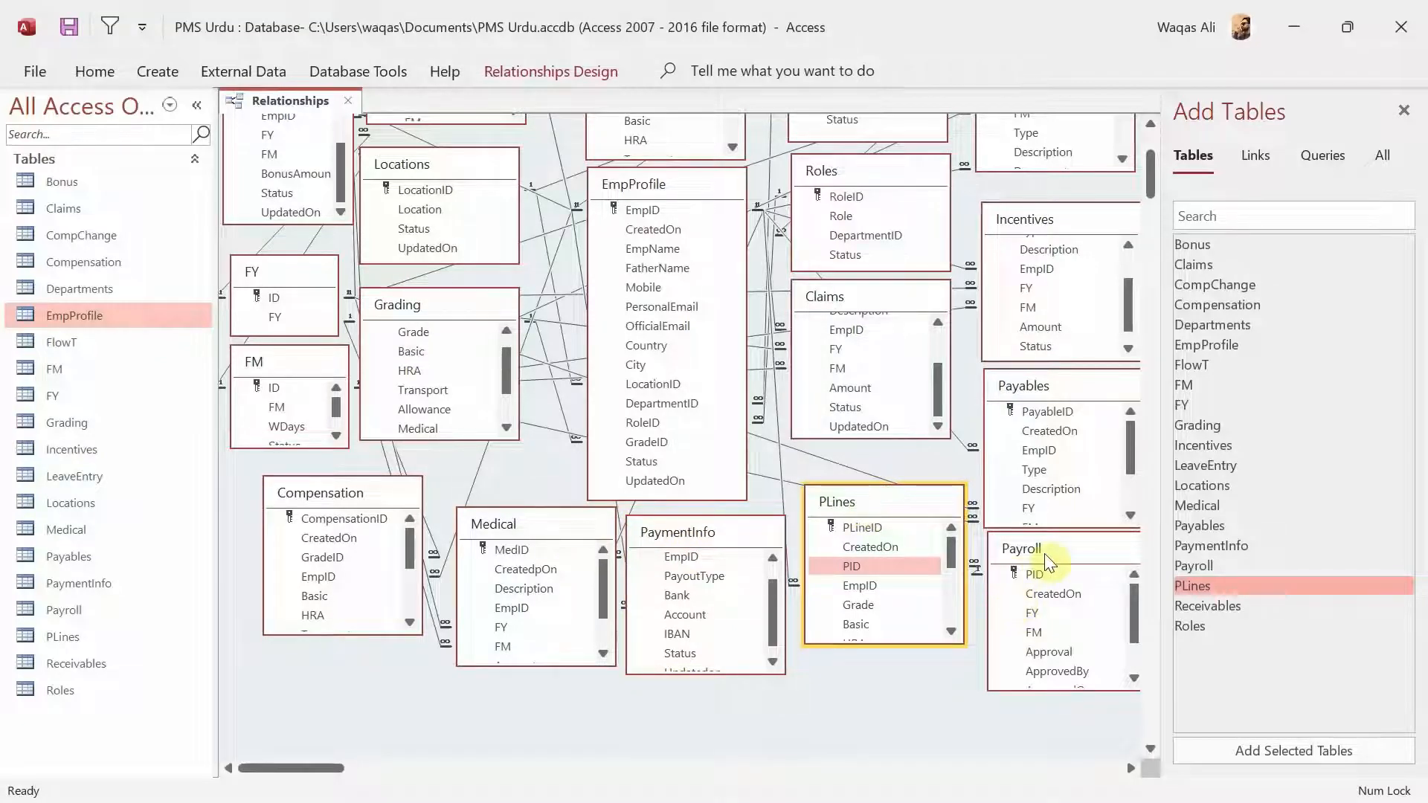
{"action": "left_click_drag", "start_coordinate": [1045, 551], "coordinate": [1034, 626]}
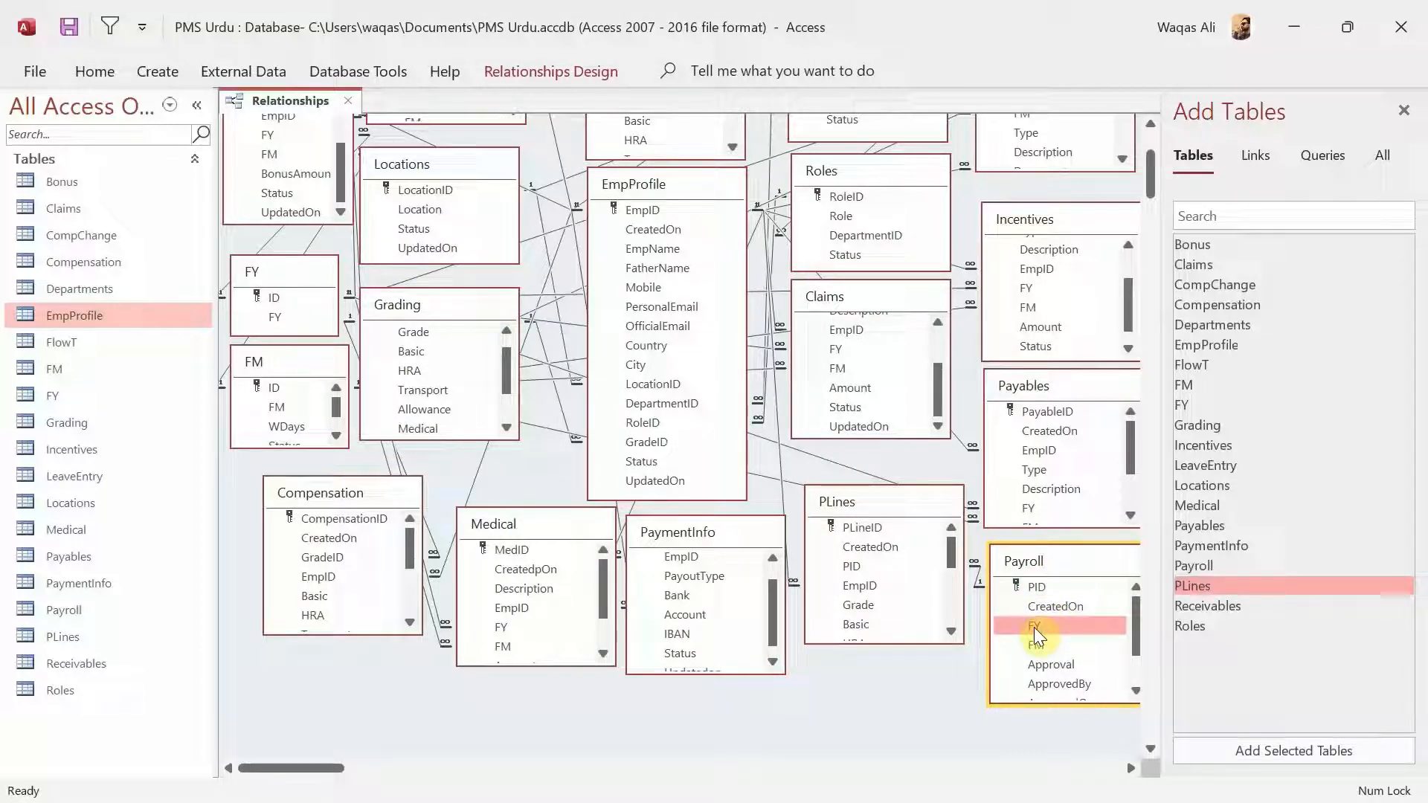
- Relate ID in FY to FY in Payroll and ID in FM to FM in Payroll, enforcing referential integrity with cascading updates
{"action": "left_click_drag", "start_coordinate": [1034, 627], "coordinate": [274, 301]}
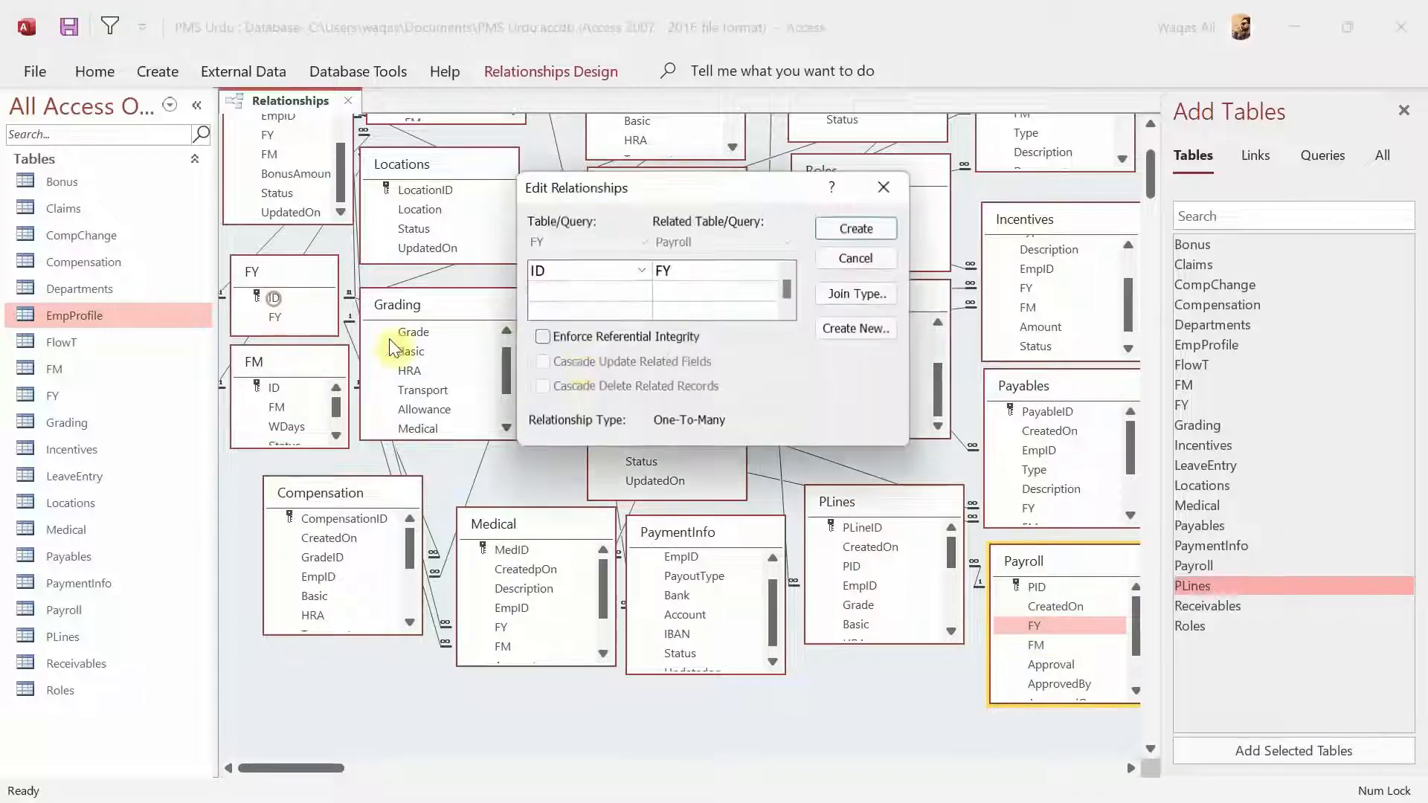
{"action": "left_click", "coordinate": [645, 350]}
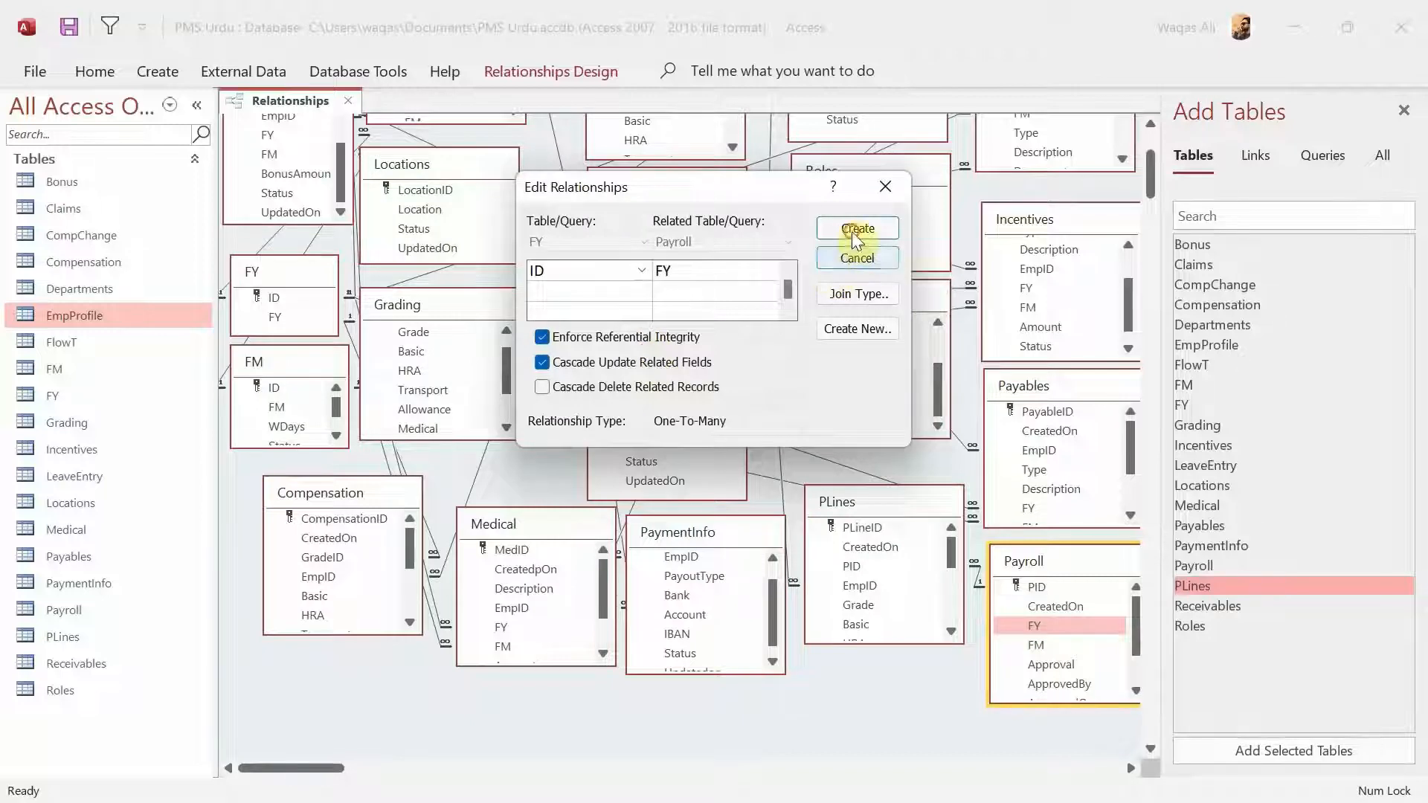
{"action": "left_click", "coordinate": [857, 227]}
{"action": "left_click_drag", "start_coordinate": [1033, 644], "coordinate": [276, 390]}
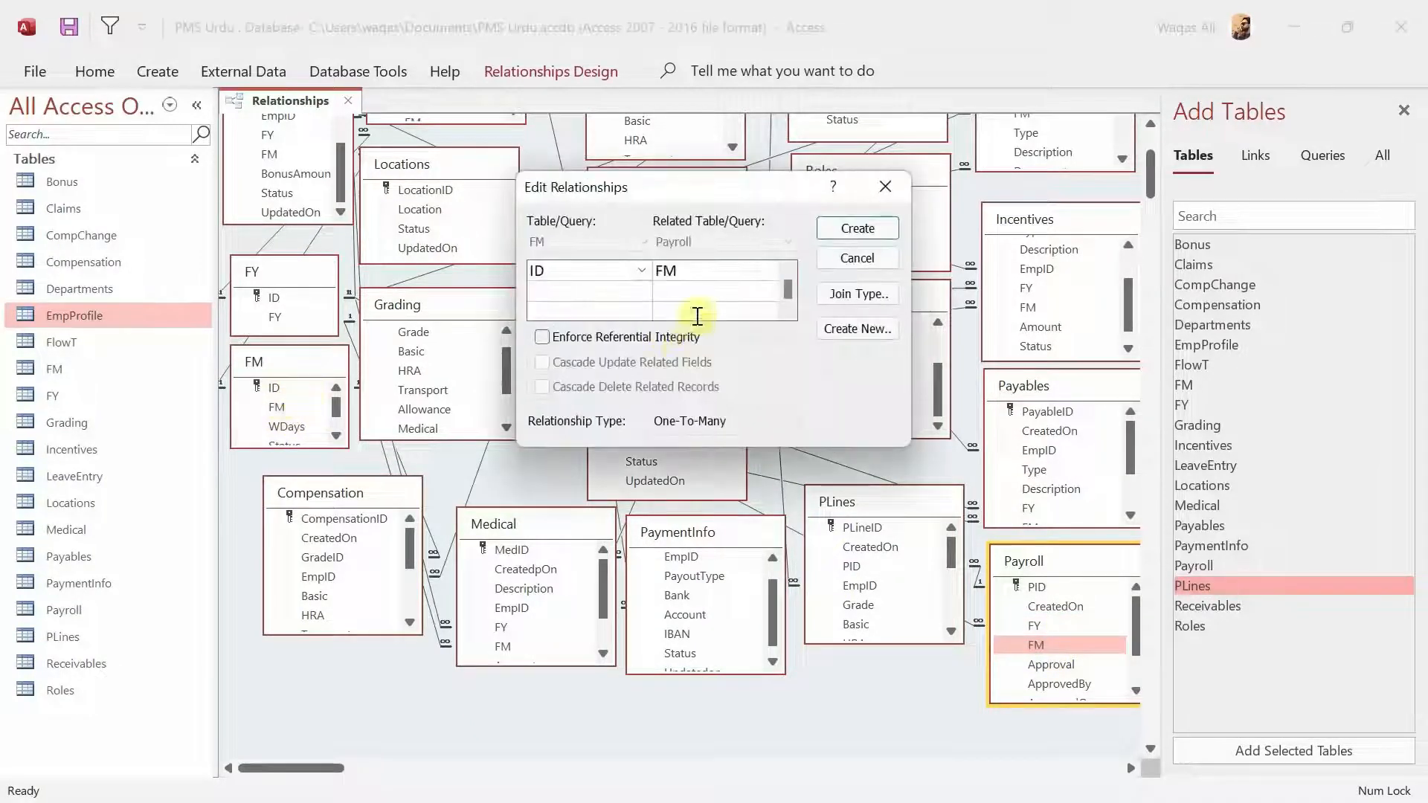
{"action": "left_click", "coordinate": [673, 338]}
{"action": "left_click", "coordinate": [670, 363]}
{"action": "left_click", "coordinate": [857, 228]}
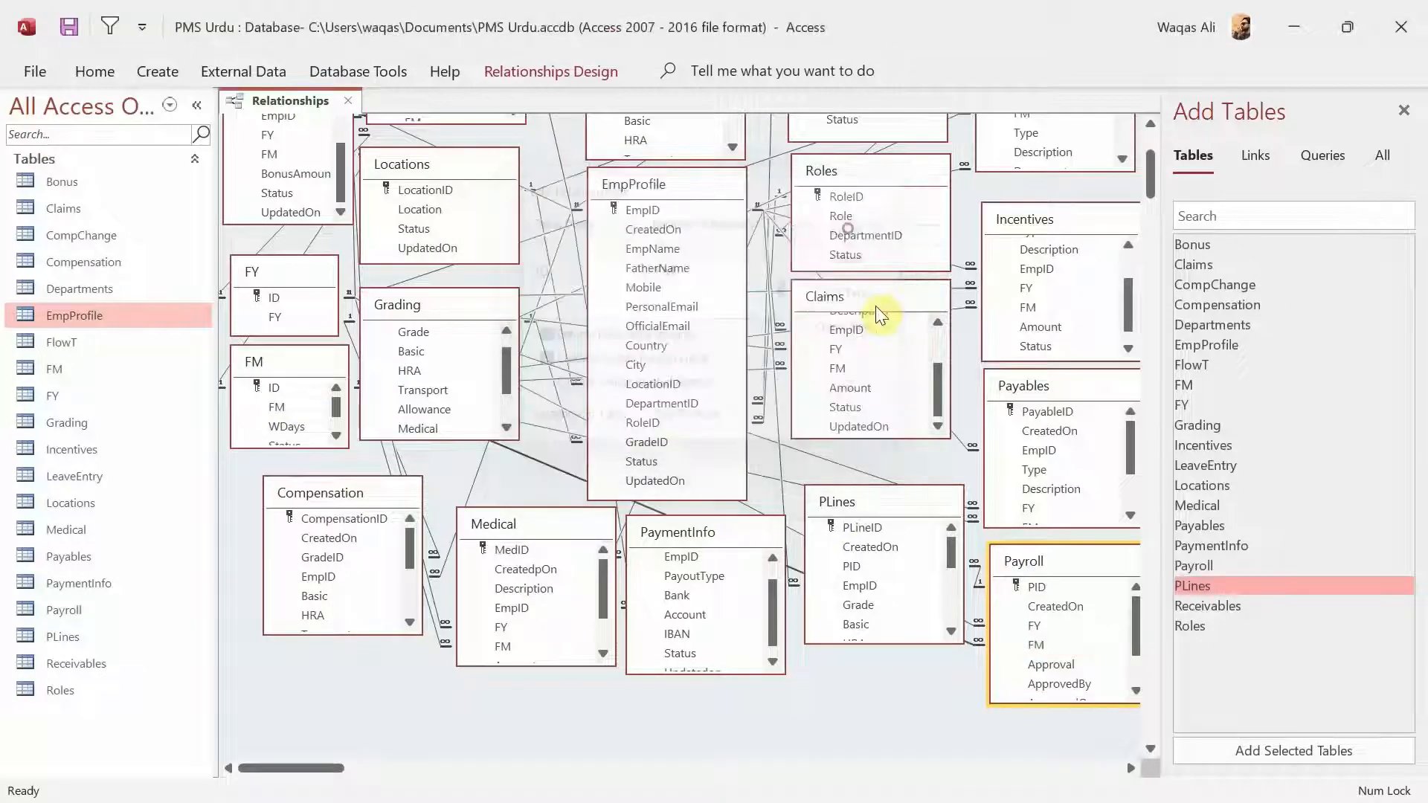
{"action": "scroll", "coordinate": [1087, 654], "scroll_direction": "down", "scroll_amount": 1}
{"action": "scroll", "coordinate": [1086, 655], "scroll_direction": "up", "scroll_amount": 1}
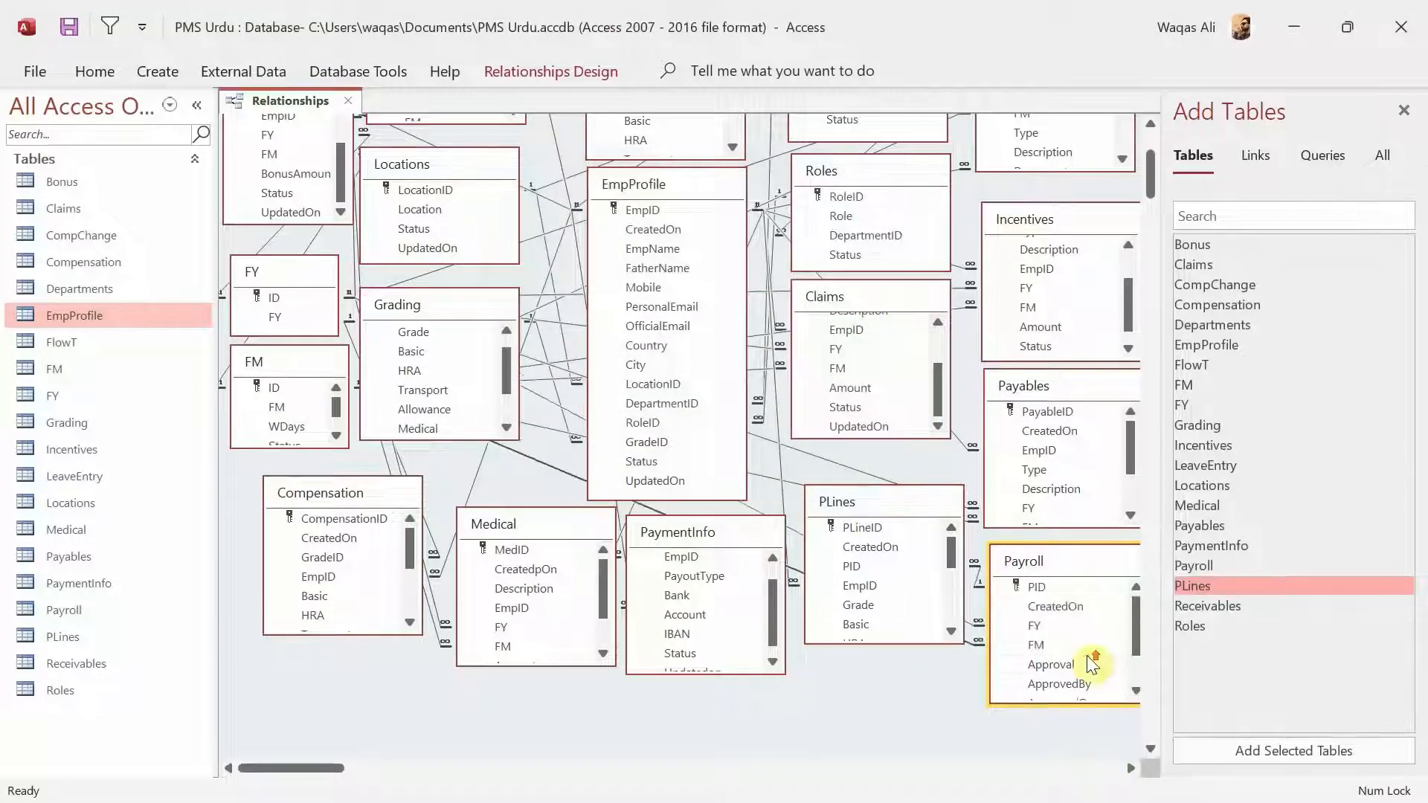
- Nudge PLines slightly, then add the Receivables table to the diagram and place it against the lower part of Compensation
{"action": "left_click", "coordinate": [922, 565]}
{"action": "left_click_drag", "start_coordinate": [908, 507], "coordinate": [947, 535]}
{"action": "left_click", "coordinate": [848, 564]}
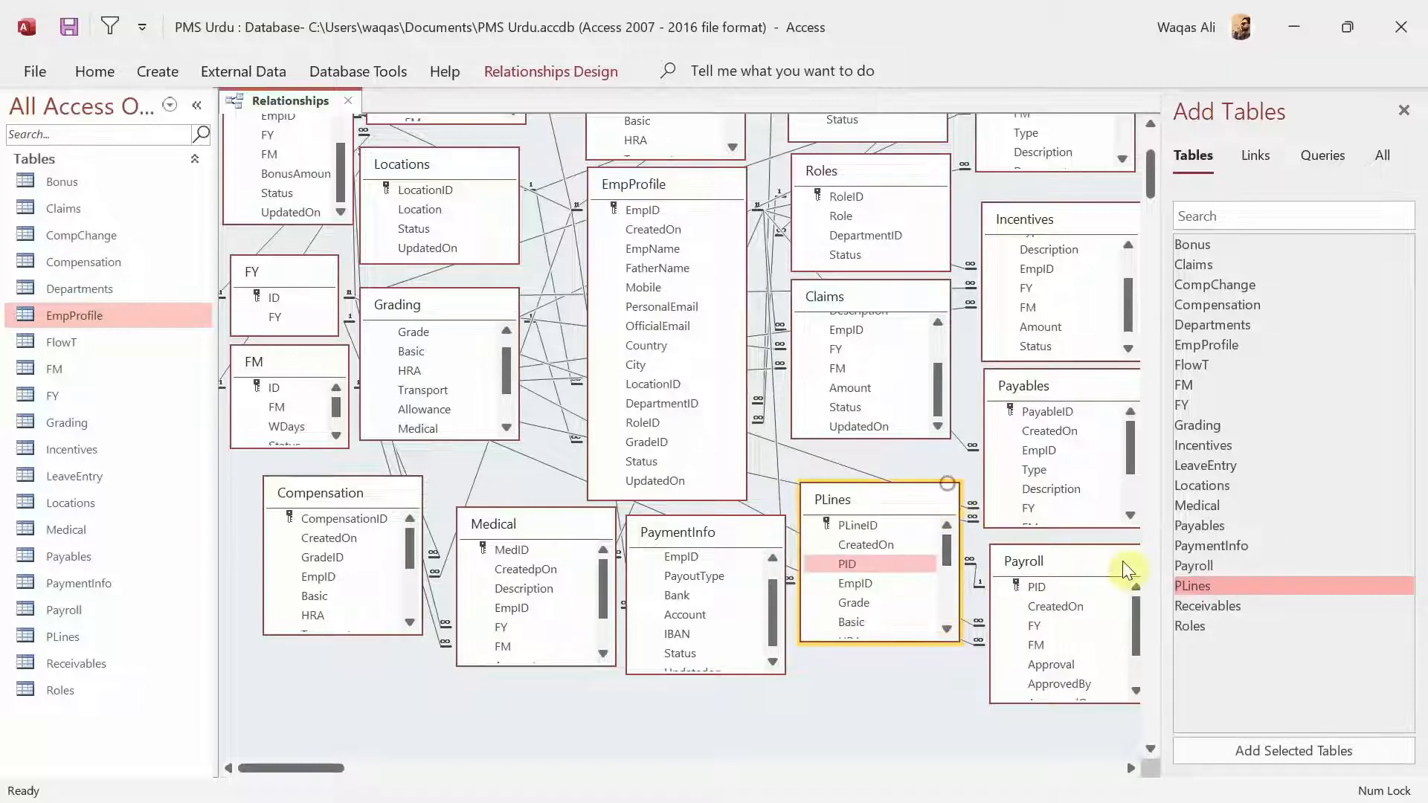
{"action": "double_click", "coordinate": [1229, 604]}
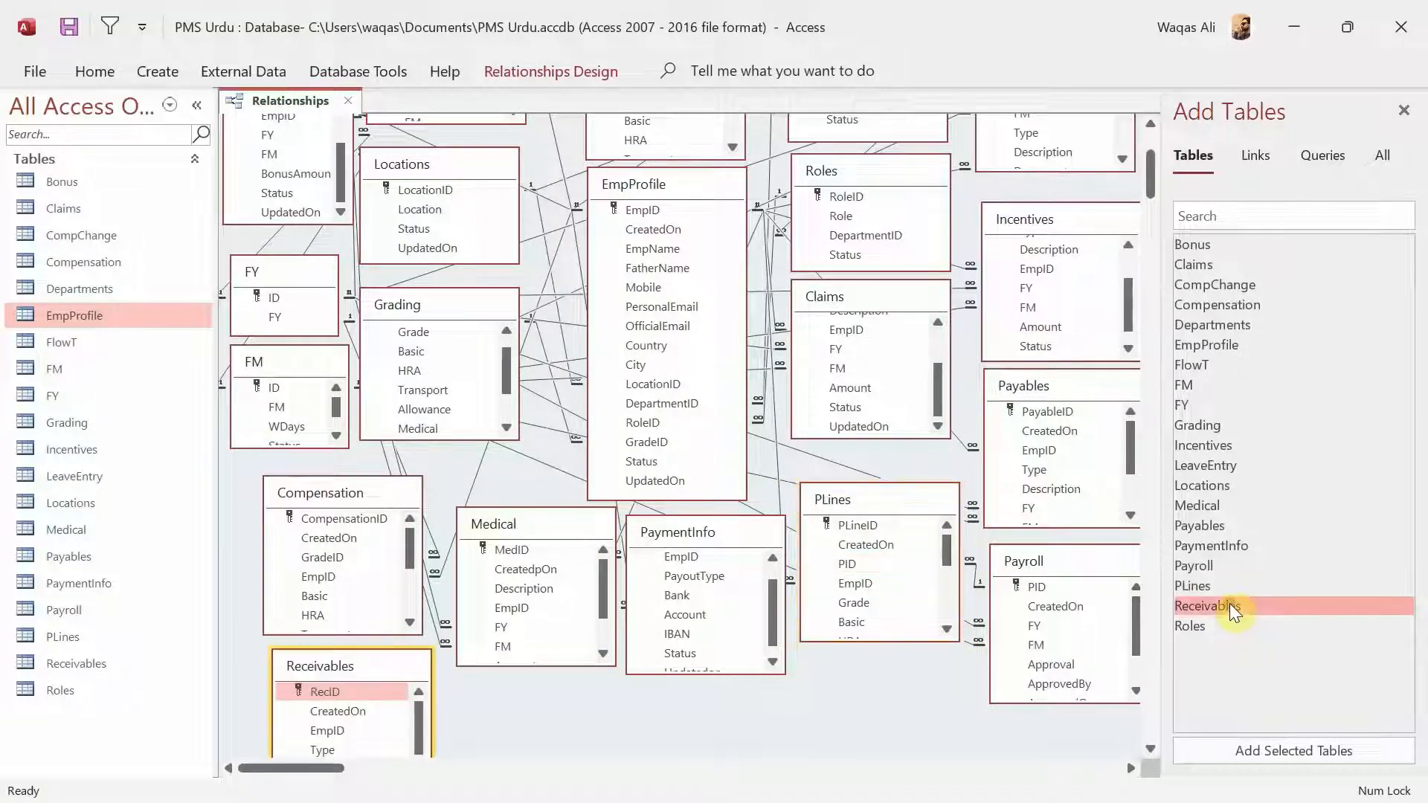
{"action": "left_click", "coordinate": [362, 664]}
{"action": "left_click_drag", "start_coordinate": [353, 644], "coordinate": [354, 604]}
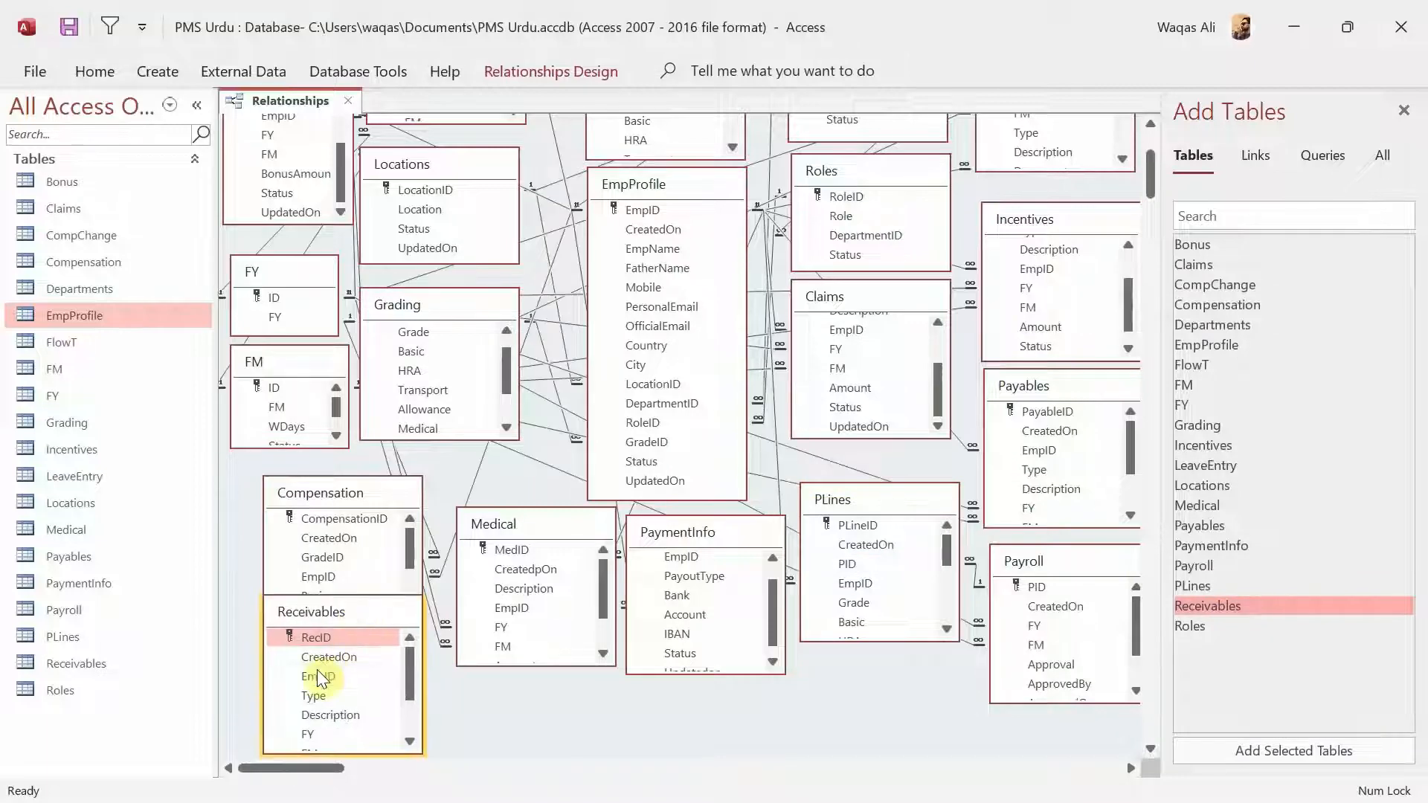
- Relate EmpID in EmpProfile to EmpID in Receivables with referential integrity enforced
{"action": "left_click_drag", "start_coordinate": [314, 676], "coordinate": [637, 210]}
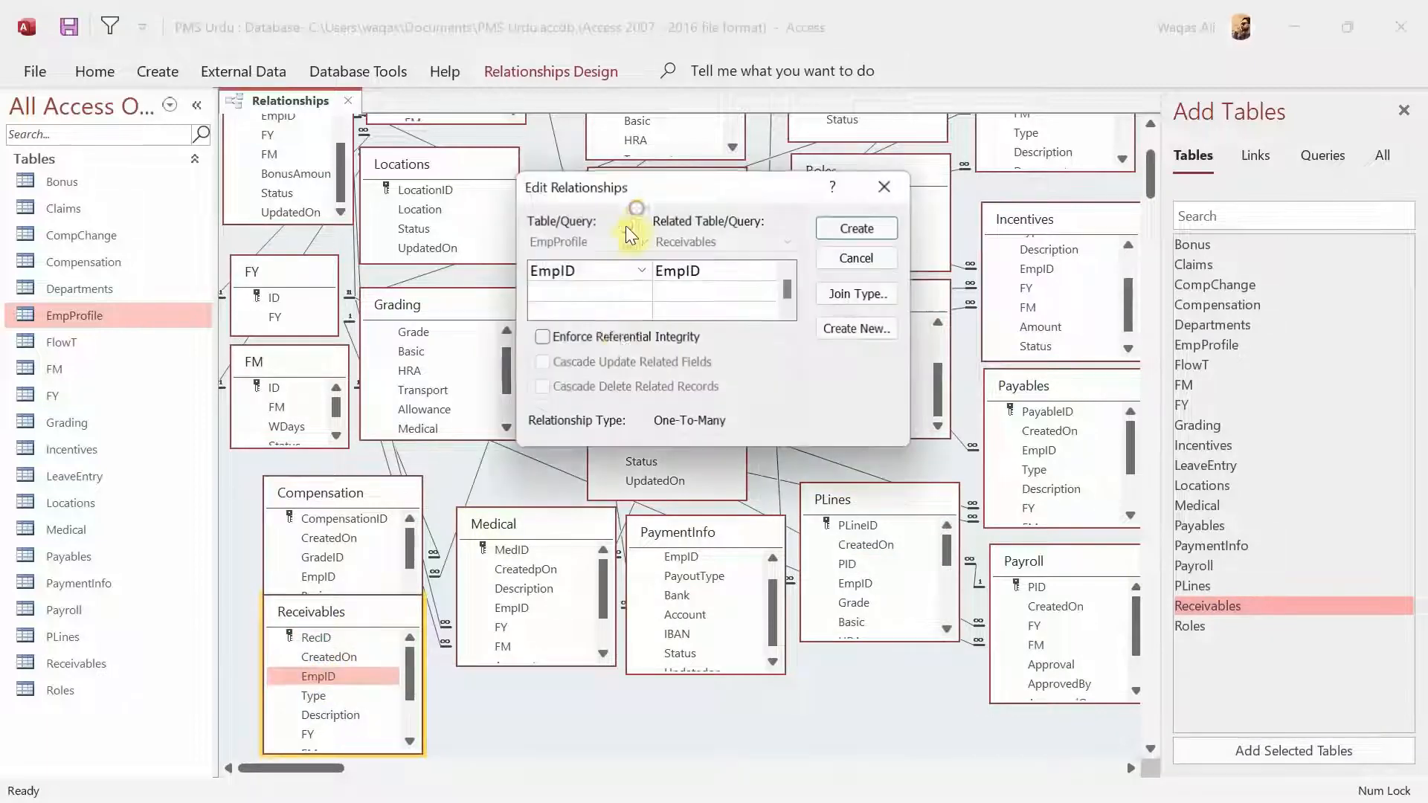
{"action": "left_click", "coordinate": [615, 336]}
{"action": "left_click", "coordinate": [836, 234]}
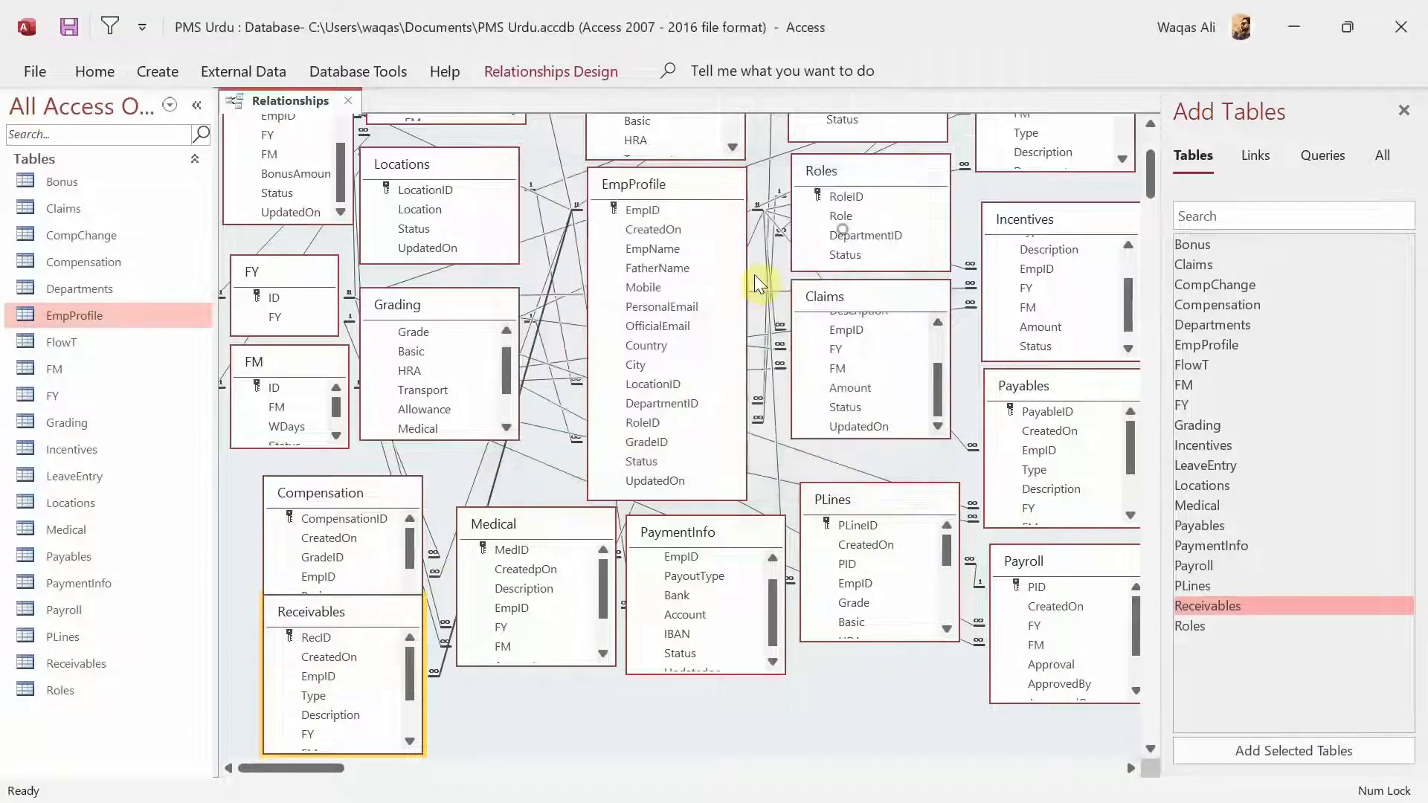
- Relate ID in FY to FY in Receivables and ID in FM to FM in Receivables, enforcing referential integrity with cascading updates
{"action": "scroll", "coordinate": [403, 690], "scroll_direction": "down", "scroll_amount": 1}
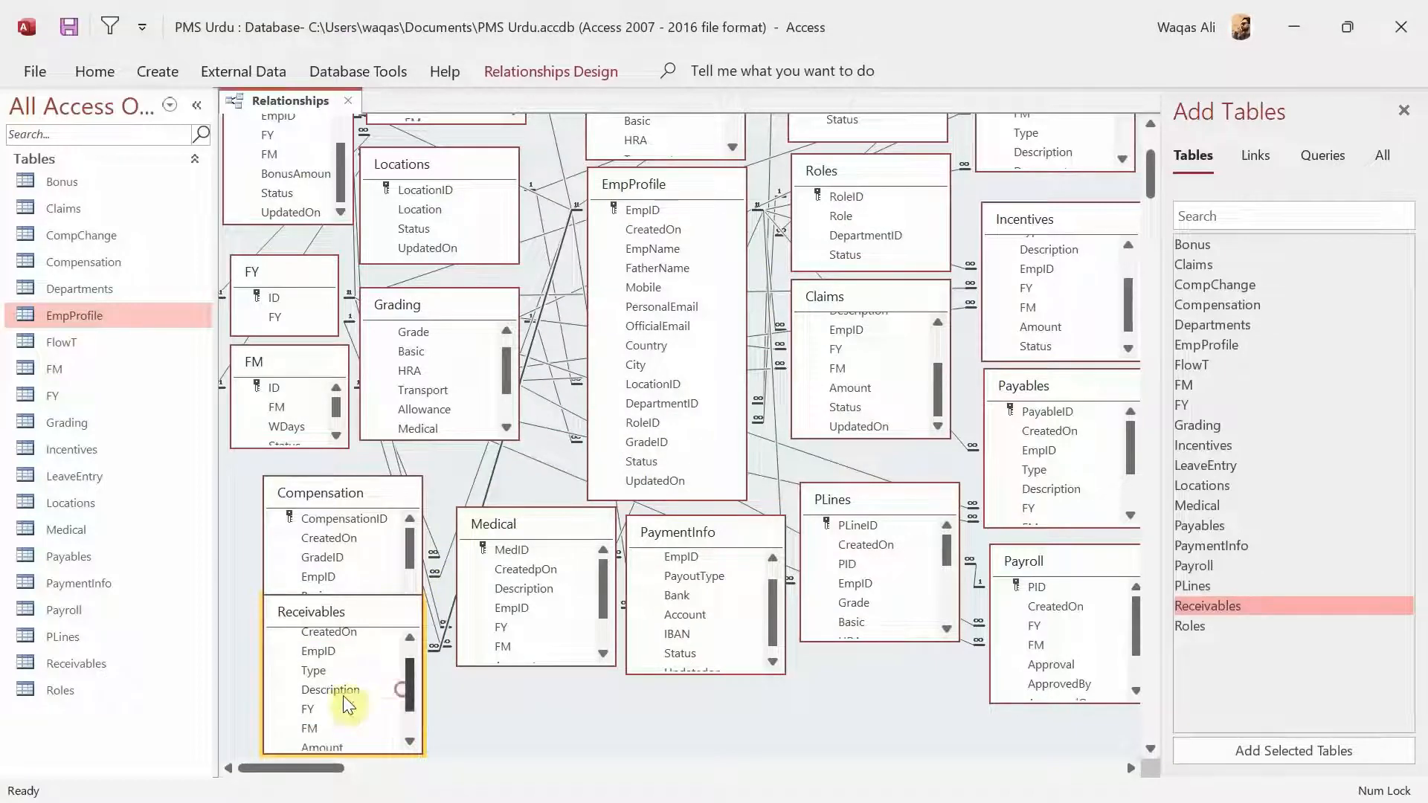
{"action": "left_click", "coordinate": [311, 709]}
{"action": "left_click_drag", "start_coordinate": [311, 710], "coordinate": [274, 297]}
{"action": "left_click", "coordinate": [604, 338]}
{"action": "left_click", "coordinate": [604, 362]}
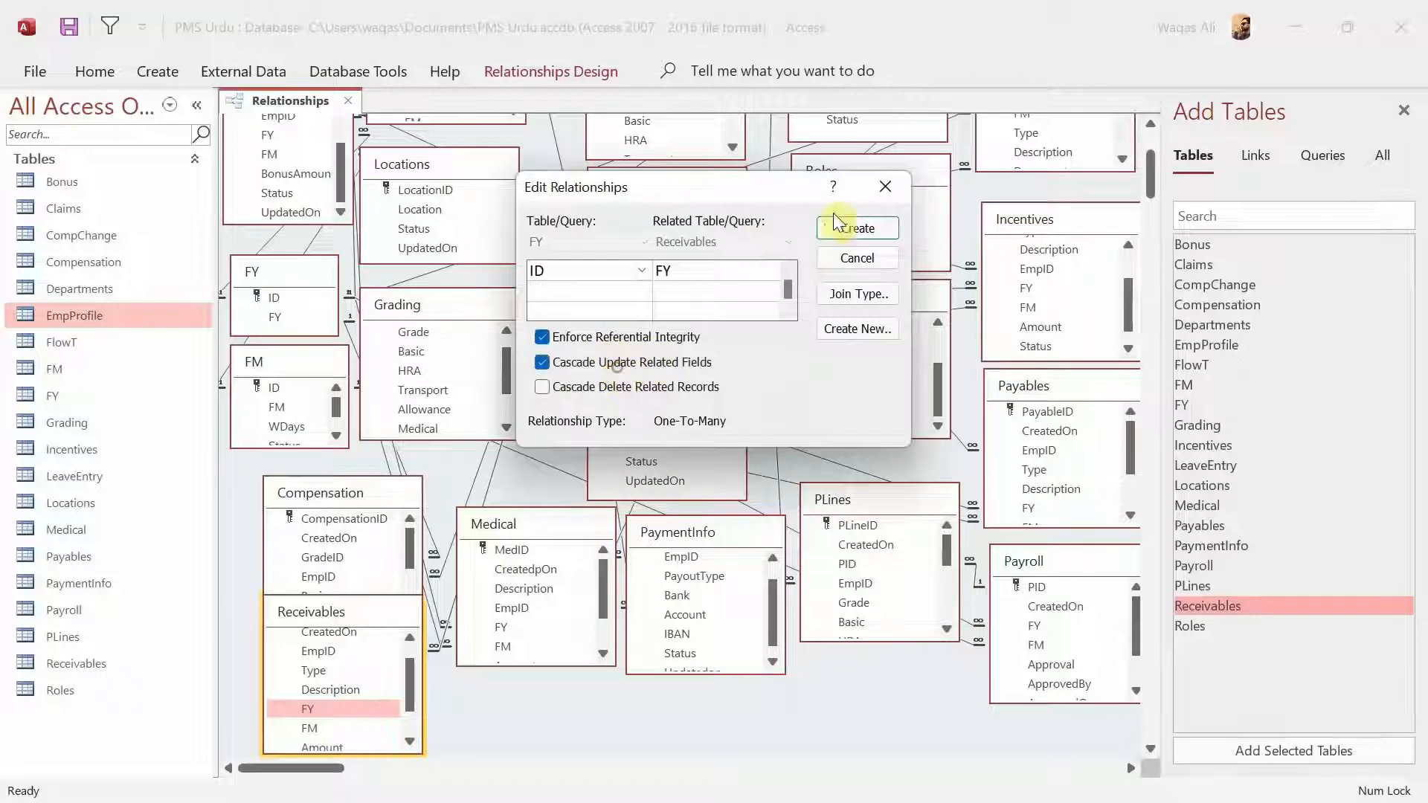
{"action": "left_click", "coordinate": [851, 226]}
{"action": "left_click_drag", "start_coordinate": [302, 729], "coordinate": [274, 387]}
{"action": "left_click", "coordinate": [578, 338]}
{"action": "left_click", "coordinate": [578, 362]}
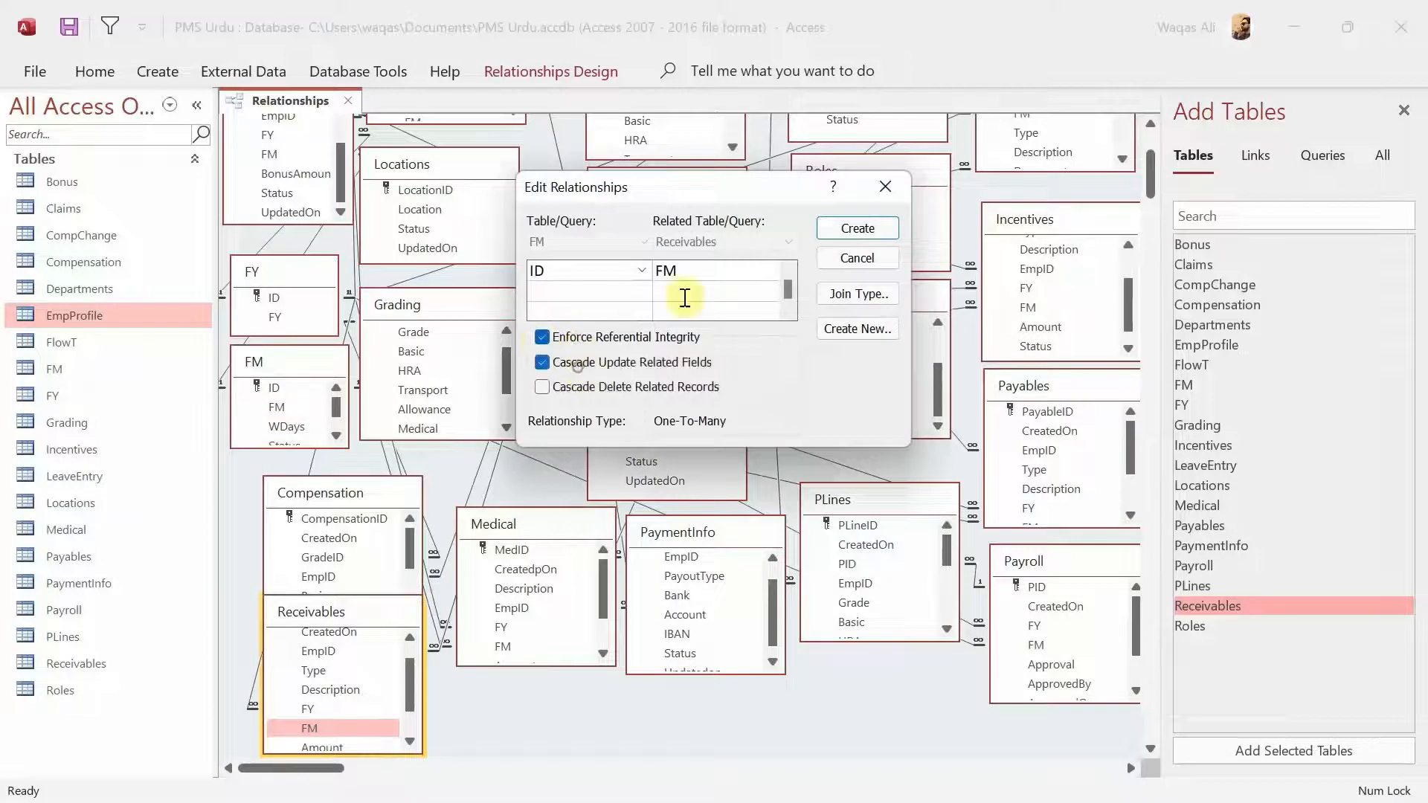
{"action": "left_click", "coordinate": [854, 228]}
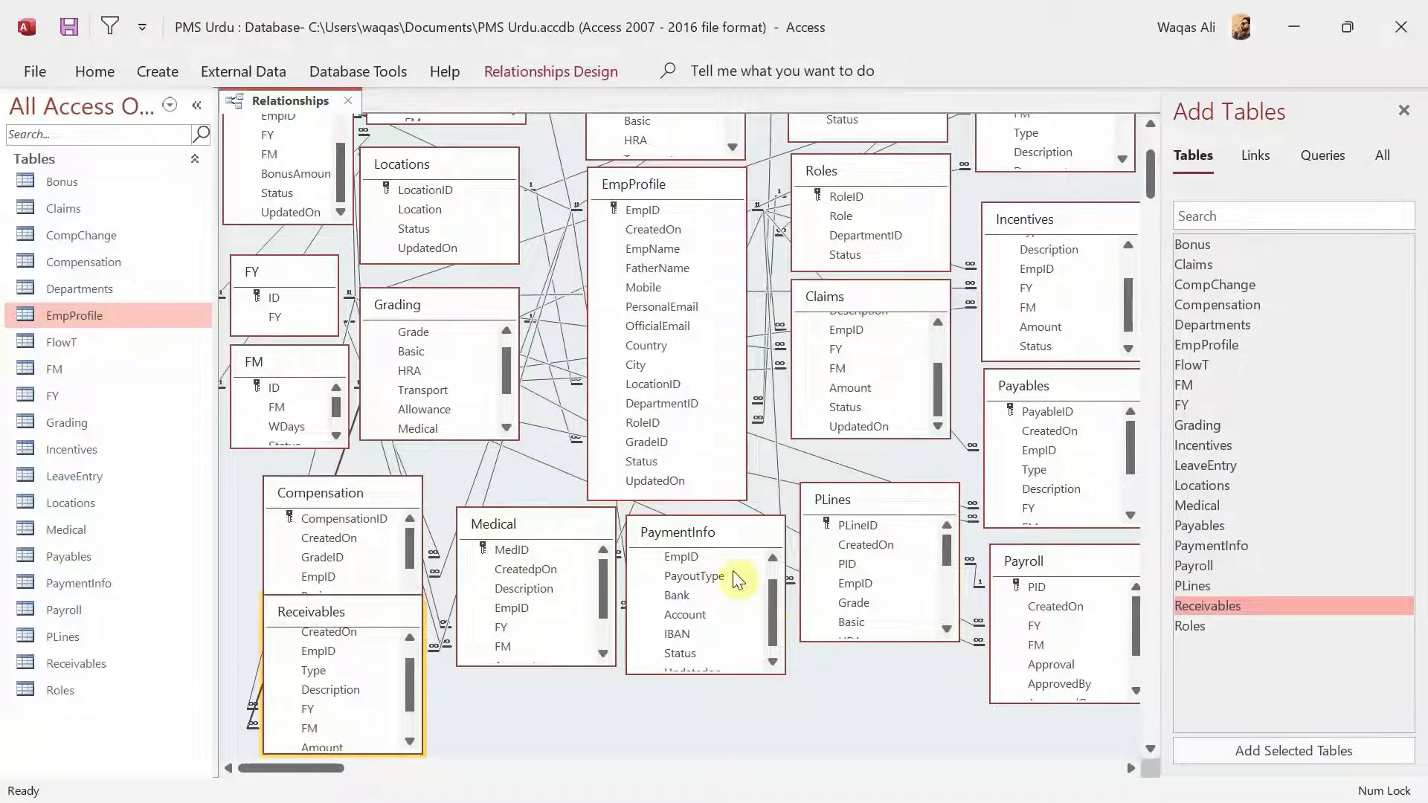
- Close the Add Tables pane to give the relationships diagram more room
{"action": "scroll", "coordinate": [729, 580], "scroll_direction": "up", "scroll_amount": 1}
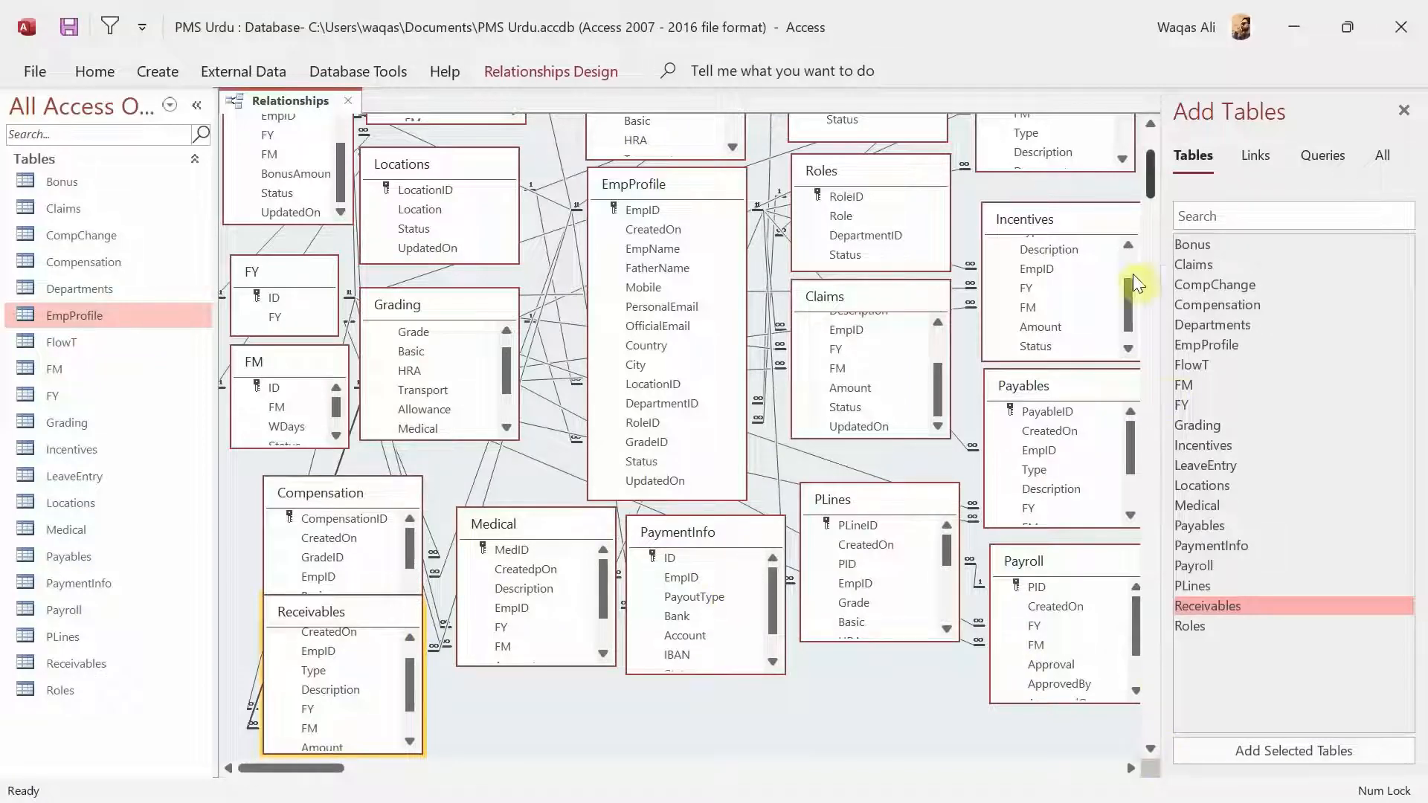
{"action": "left_click_drag", "start_coordinate": [1153, 190], "coordinate": [1157, 159]}
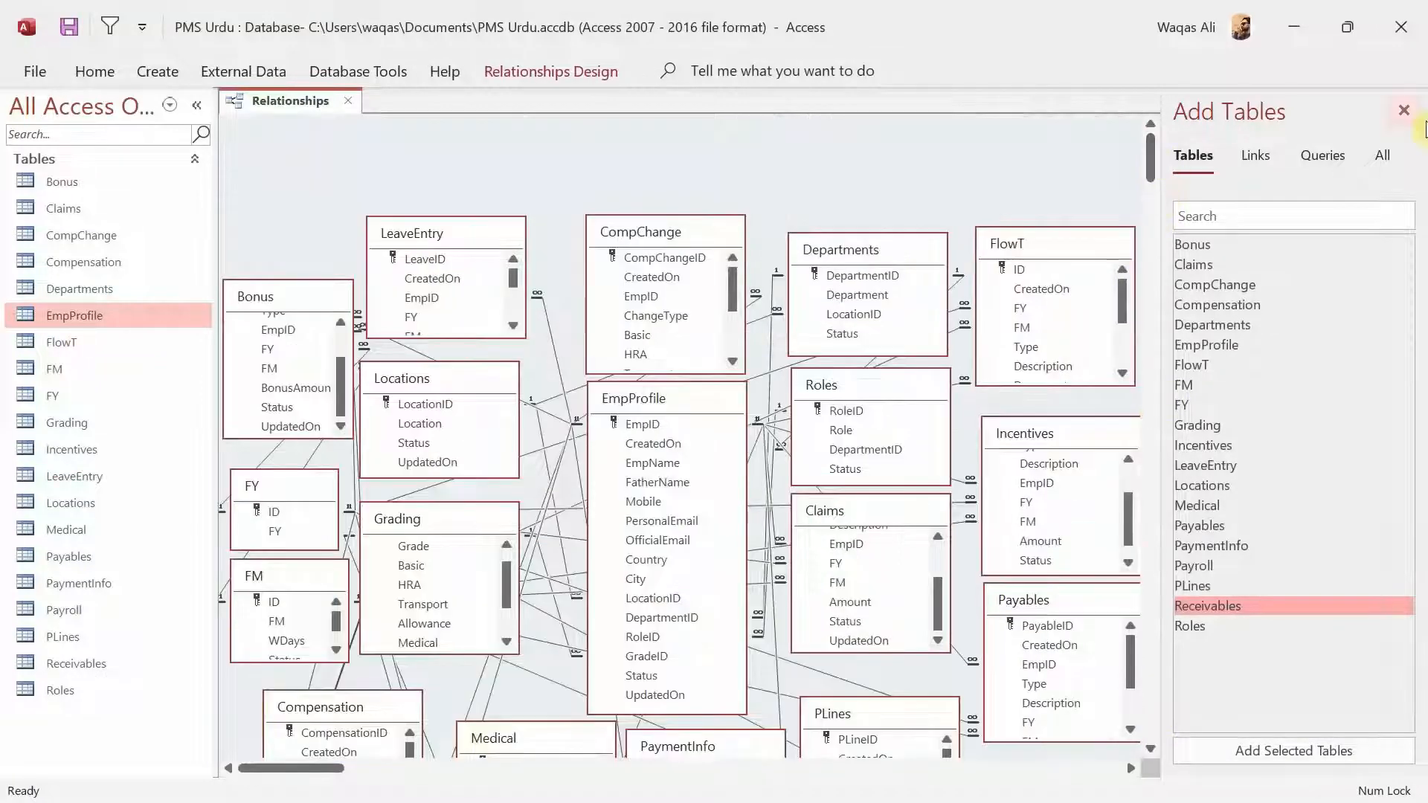
{"action": "left_click", "coordinate": [1403, 110]}
{"action": "scroll", "coordinate": [1270, 365], "scroll_direction": "down", "scroll_amount": 1}
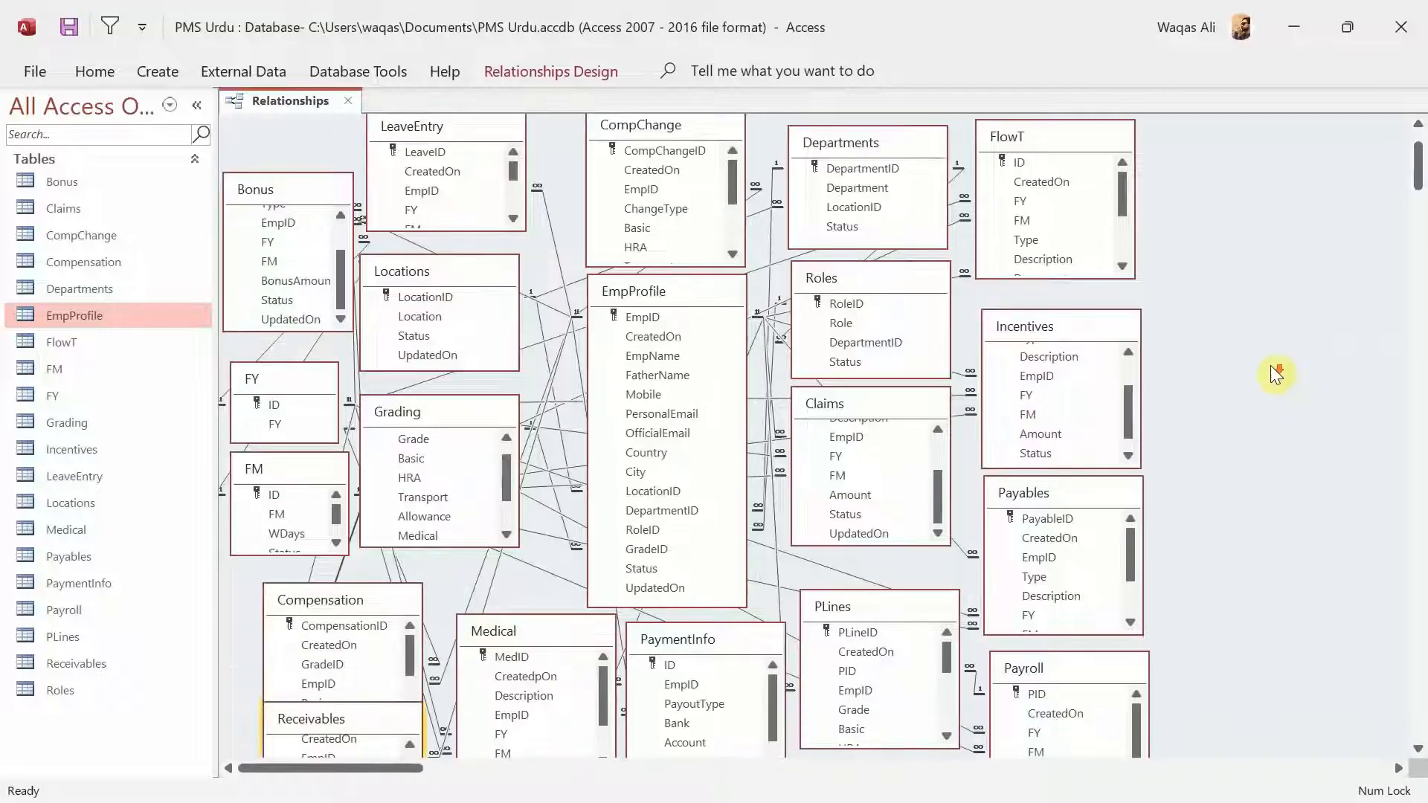
{"action": "scroll", "coordinate": [1270, 364], "scroll_direction": "up", "scroll_amount": 1}
{"action": "scroll", "coordinate": [1270, 364], "scroll_direction": "down", "scroll_amount": 2}
{"action": "scroll", "coordinate": [1270, 365], "scroll_direction": "up", "scroll_amount": 2}
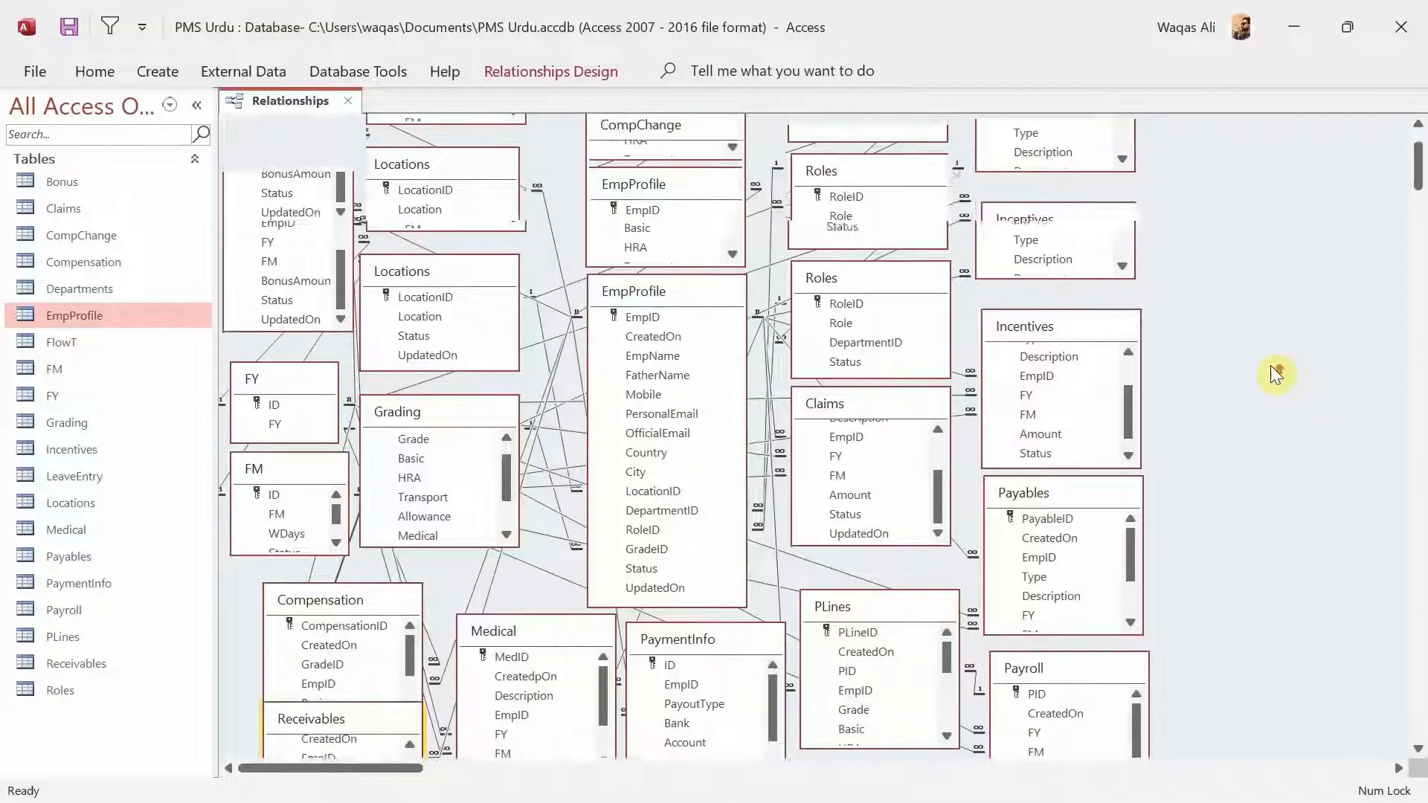
- Spread FlowT, Departments, Roles, Incentives, Payables and Claims farther out to the right of EmpProfile
{"action": "left_click_drag", "start_coordinate": [1069, 238], "coordinate": [1255, 194]}
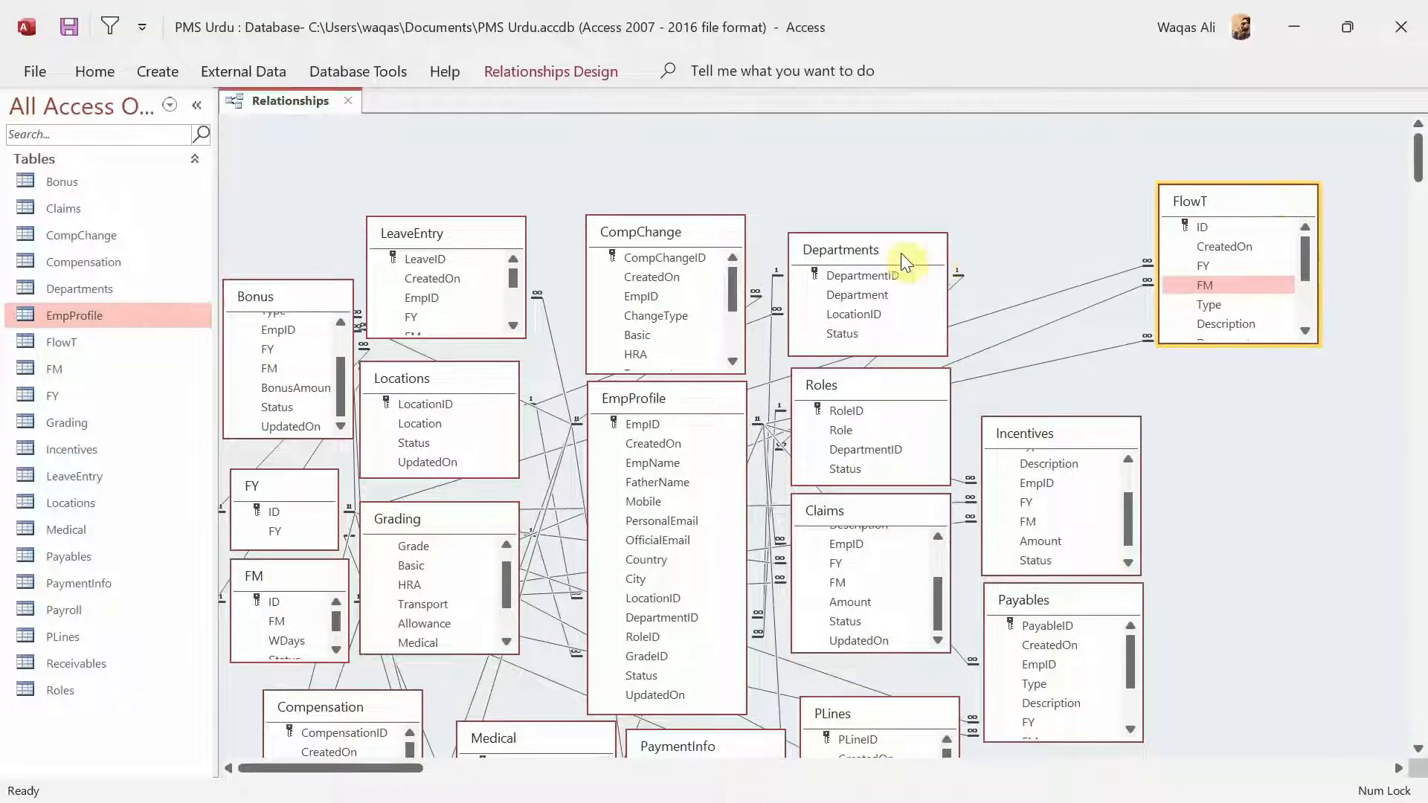
{"action": "left_click_drag", "start_coordinate": [901, 253], "coordinate": [1012, 155]}
{"action": "left_click_drag", "start_coordinate": [919, 388], "coordinate": [946, 301]}
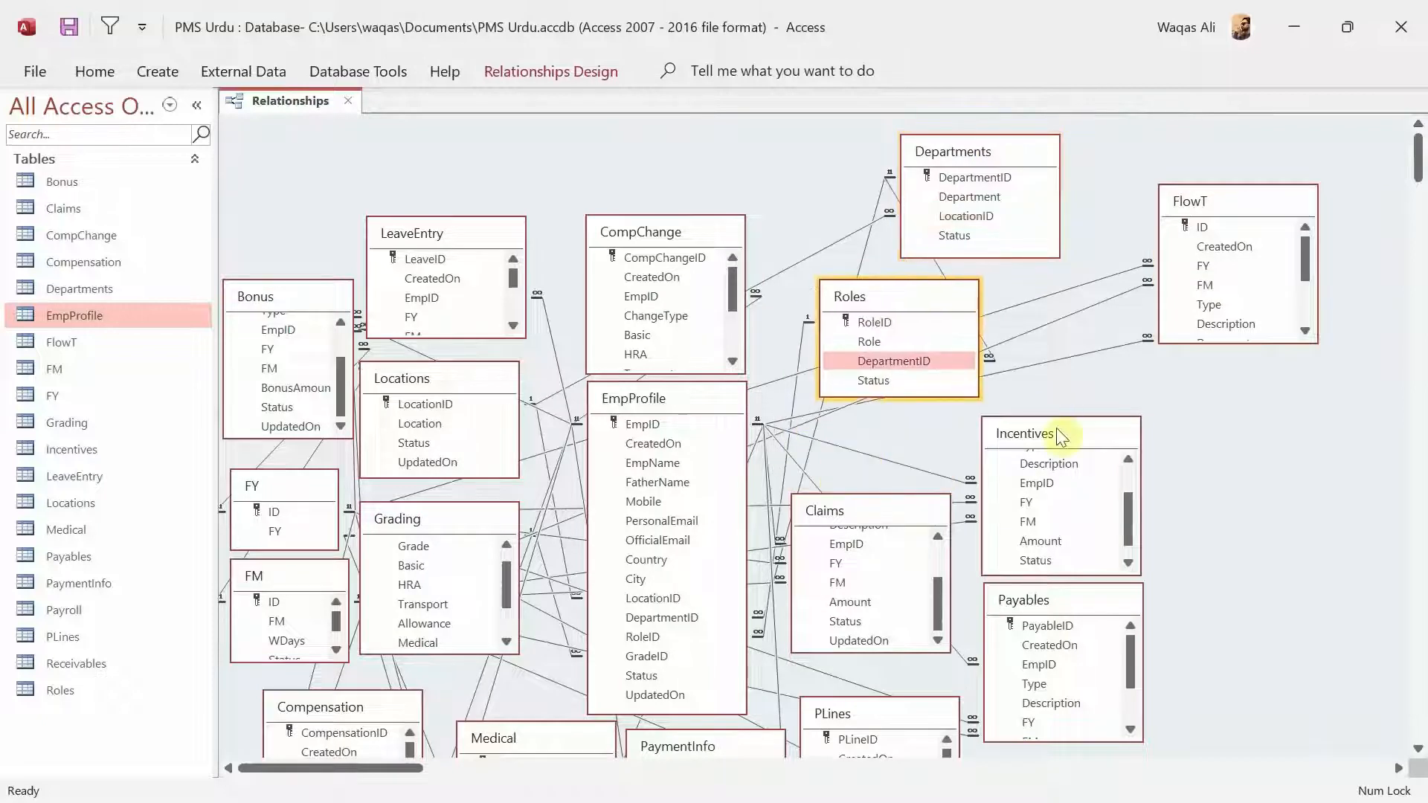
{"action": "left_click_drag", "start_coordinate": [1056, 427], "coordinate": [1199, 408]}
{"action": "left_click_drag", "start_coordinate": [1111, 602], "coordinate": [1234, 622]}
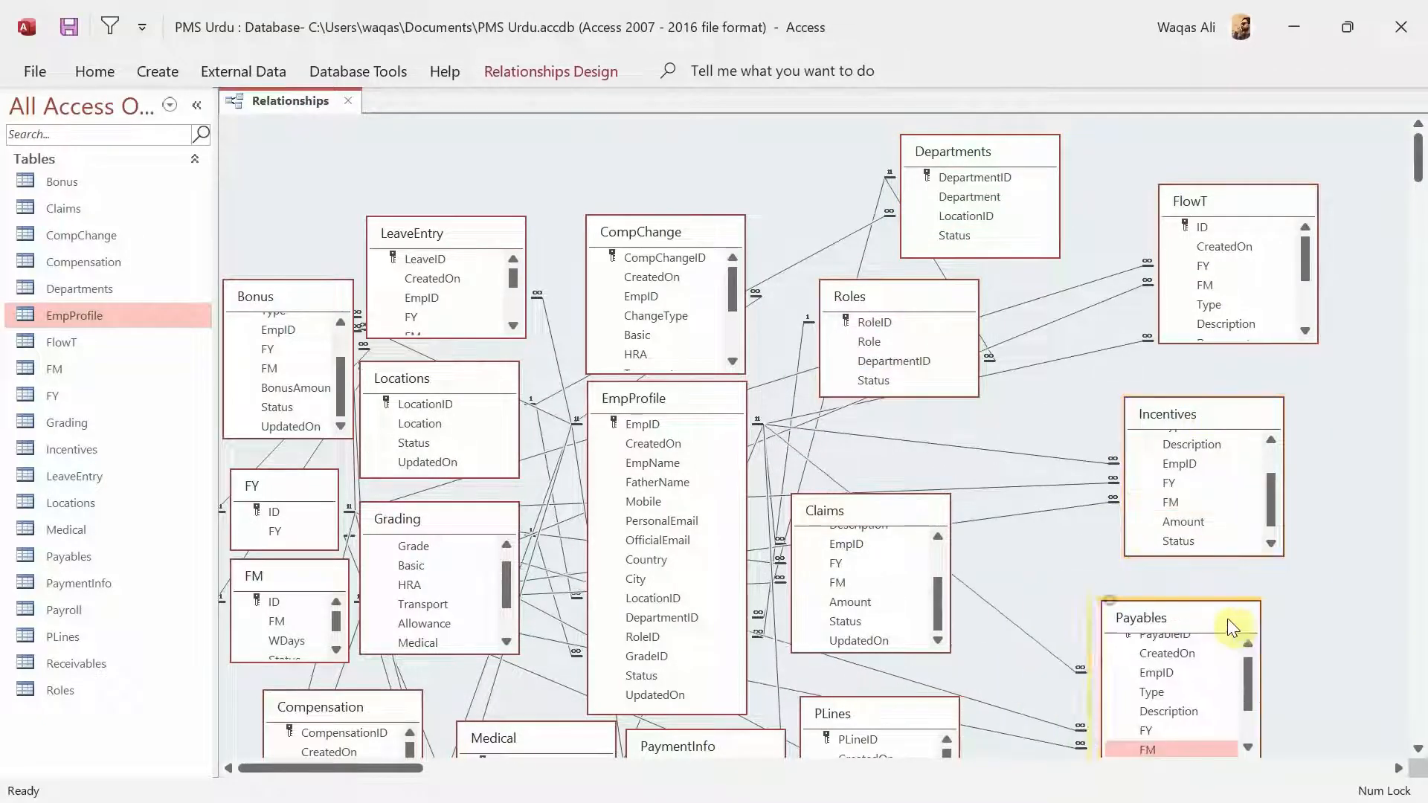
{"action": "left_click_drag", "start_coordinate": [896, 504], "coordinate": [1023, 426]}
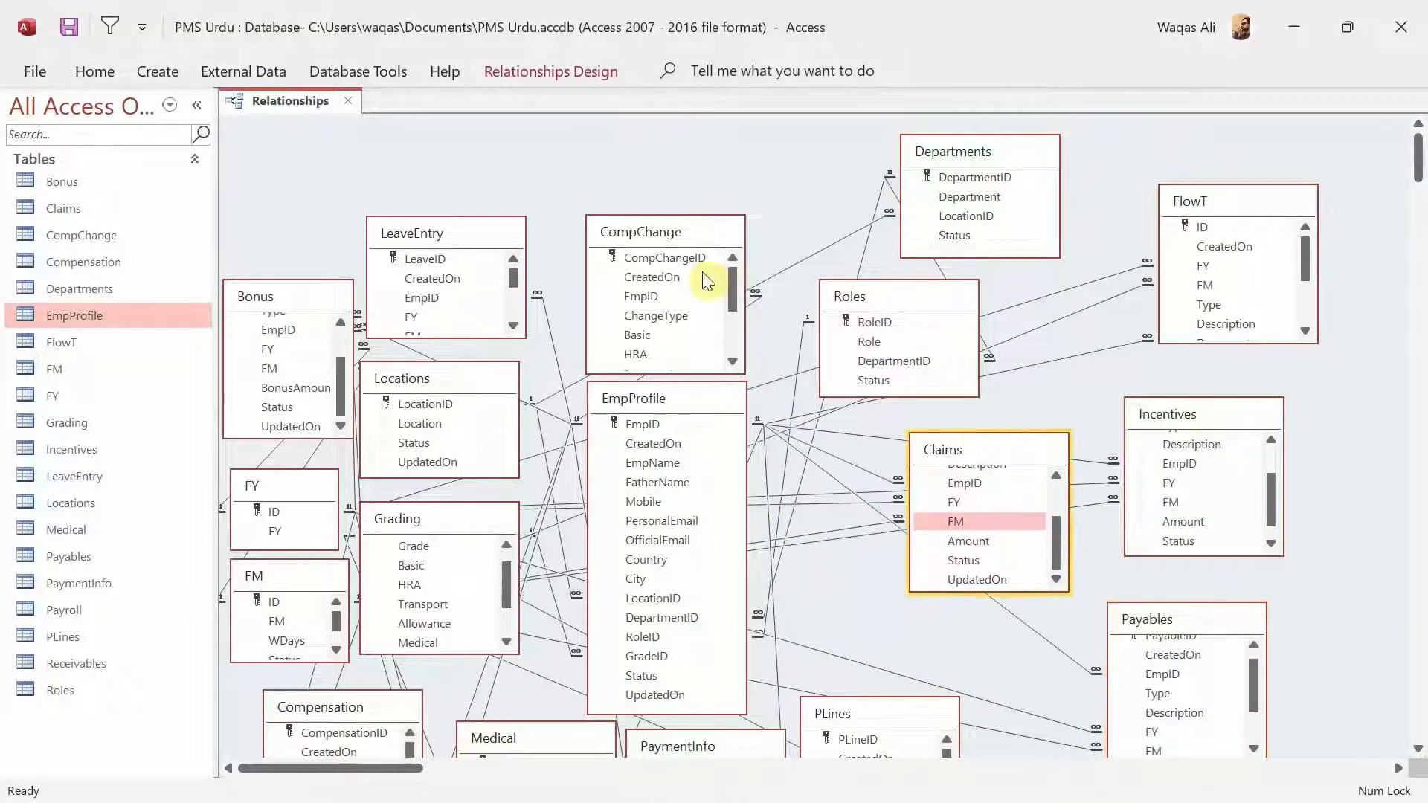
- Shift CompChange, EmpProfile, LeaveEntry, Locations and Grading to the right, away from the Bonus, FY and FM tables
{"action": "left_click_drag", "start_coordinate": [687, 234], "coordinate": [739, 170]}
{"action": "left_click_drag", "start_coordinate": [706, 390], "coordinate": [762, 373]}
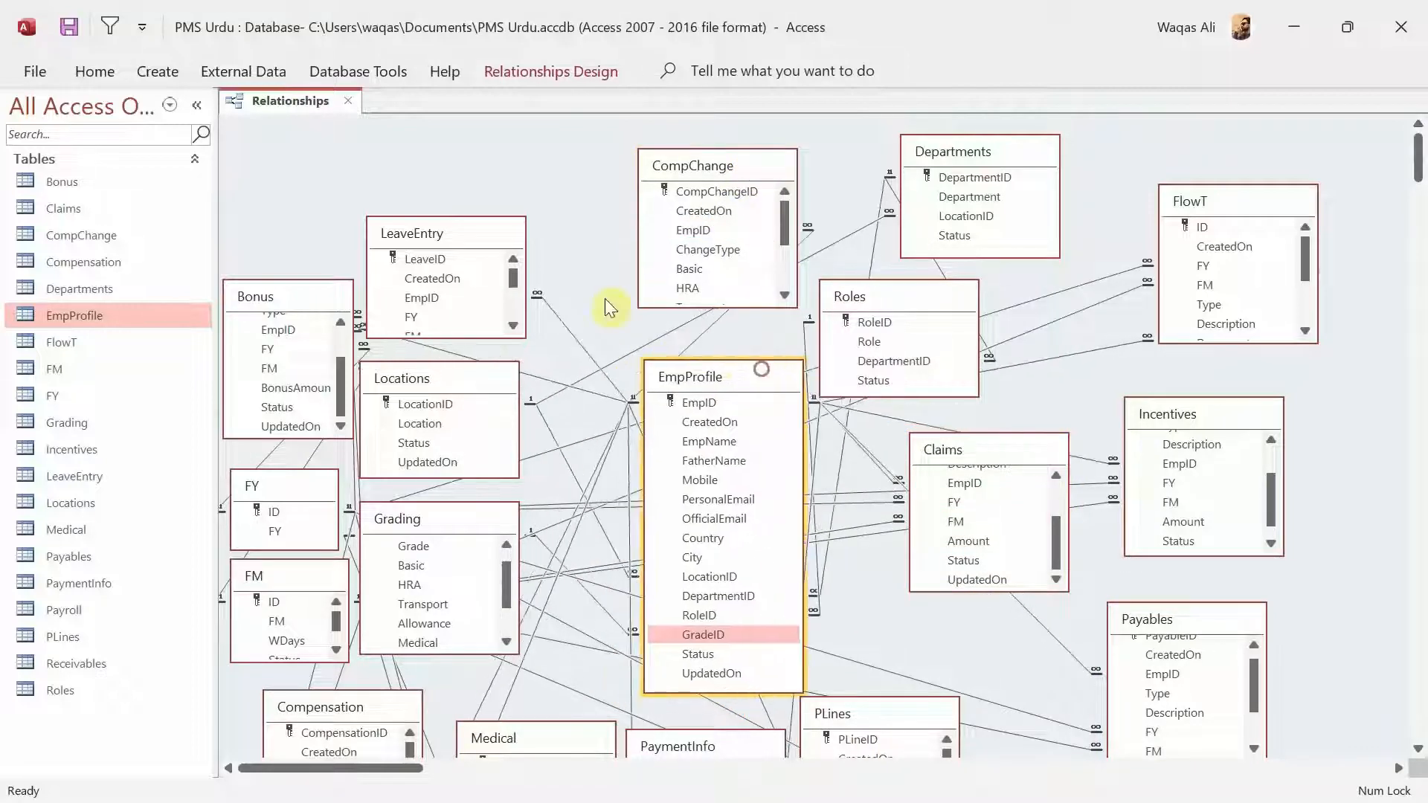
{"action": "left_click_drag", "start_coordinate": [484, 239], "coordinate": [562, 179]}
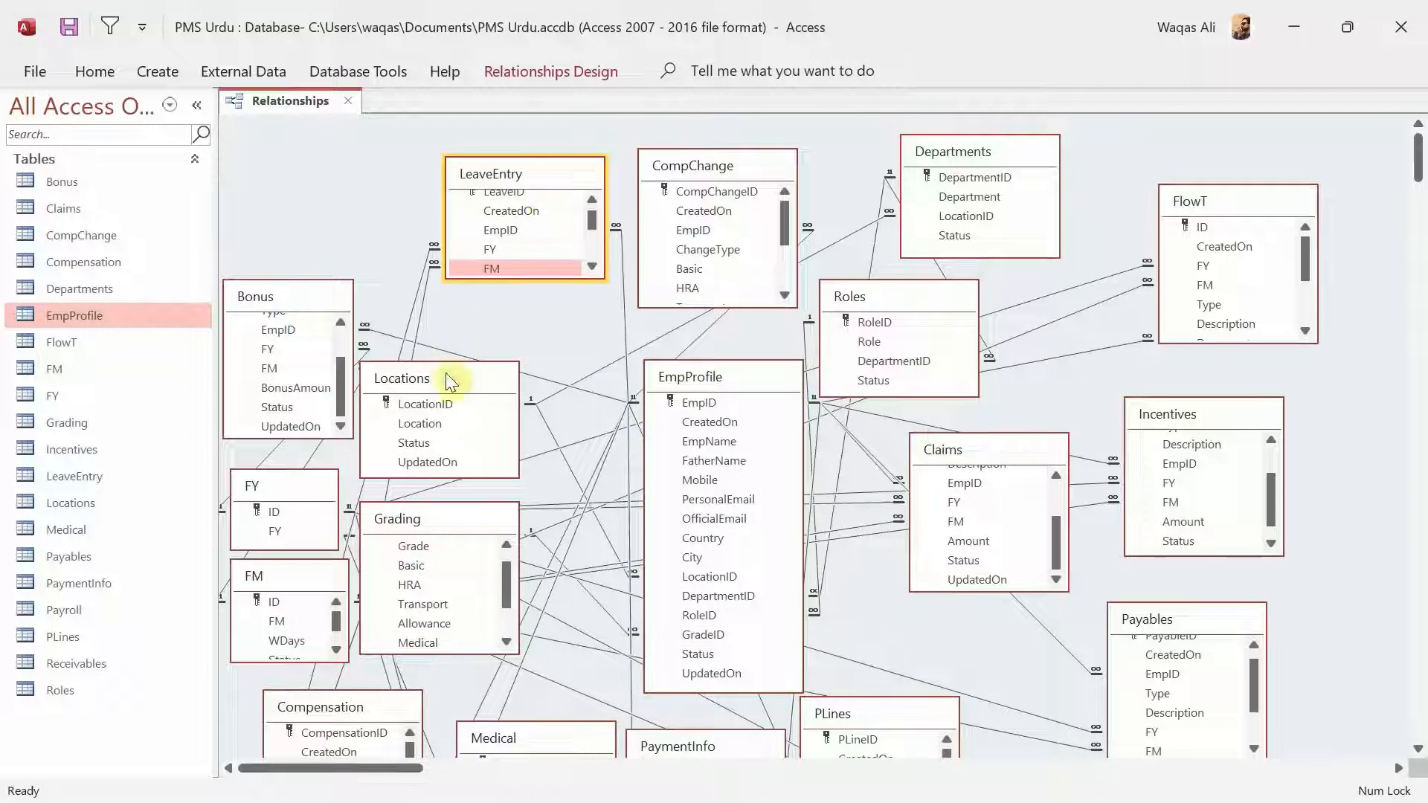
{"action": "left_click_drag", "start_coordinate": [446, 385], "coordinate": [519, 369]}
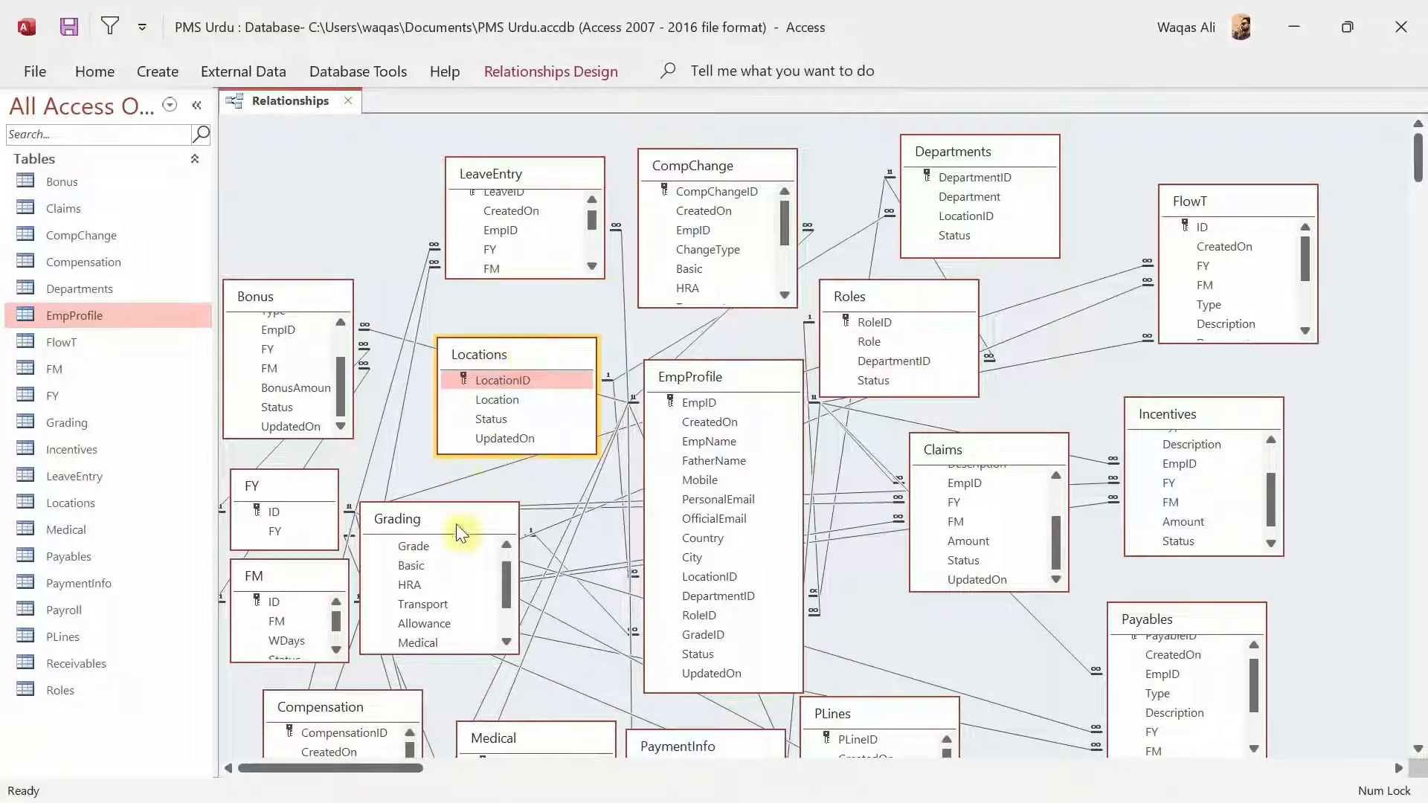
{"action": "left_click_drag", "start_coordinate": [446, 523], "coordinate": [547, 515]}
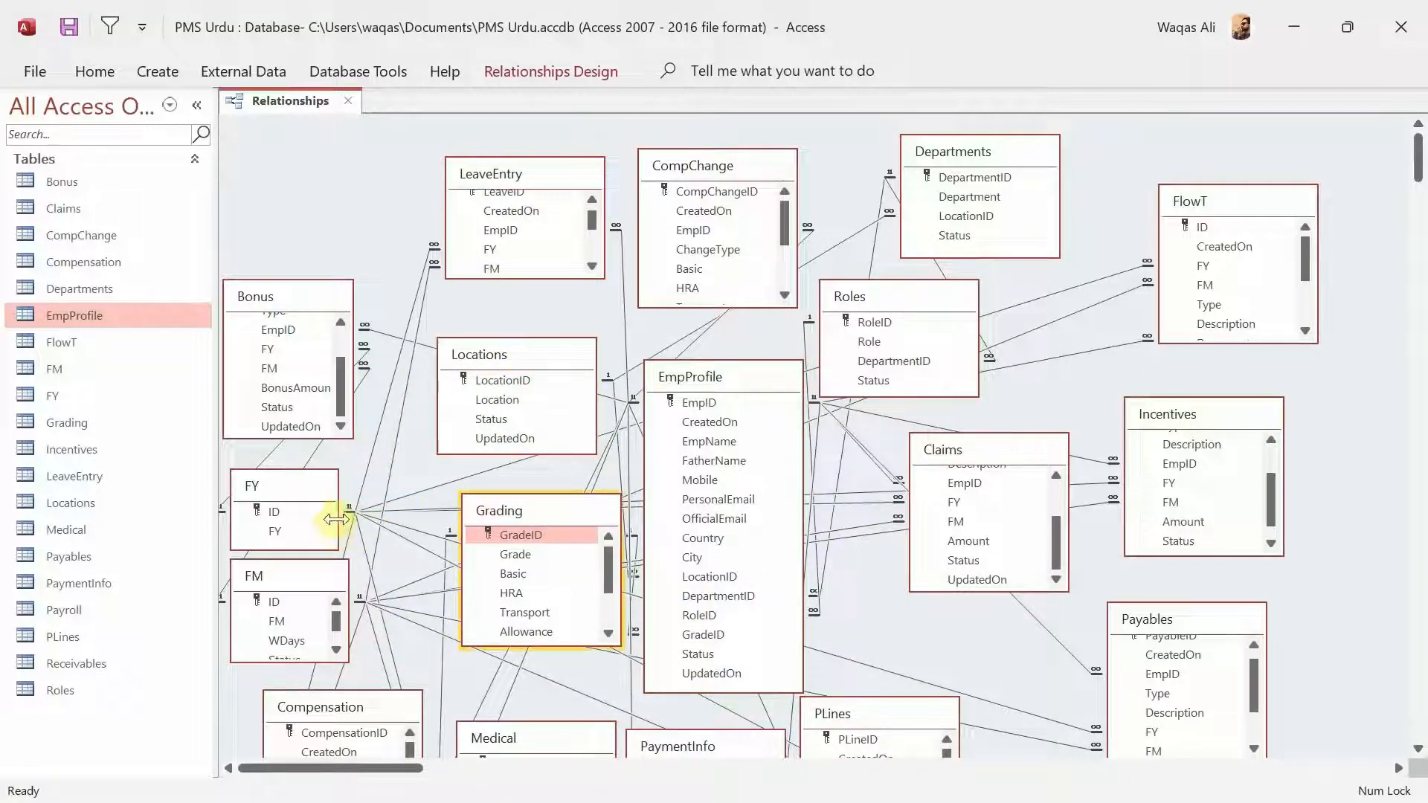
- Widen the FY, FM and Bonus table boxes and make Bonus taller so that more of its fields show
{"action": "left_click_drag", "start_coordinate": [336, 519], "coordinate": [377, 521]}
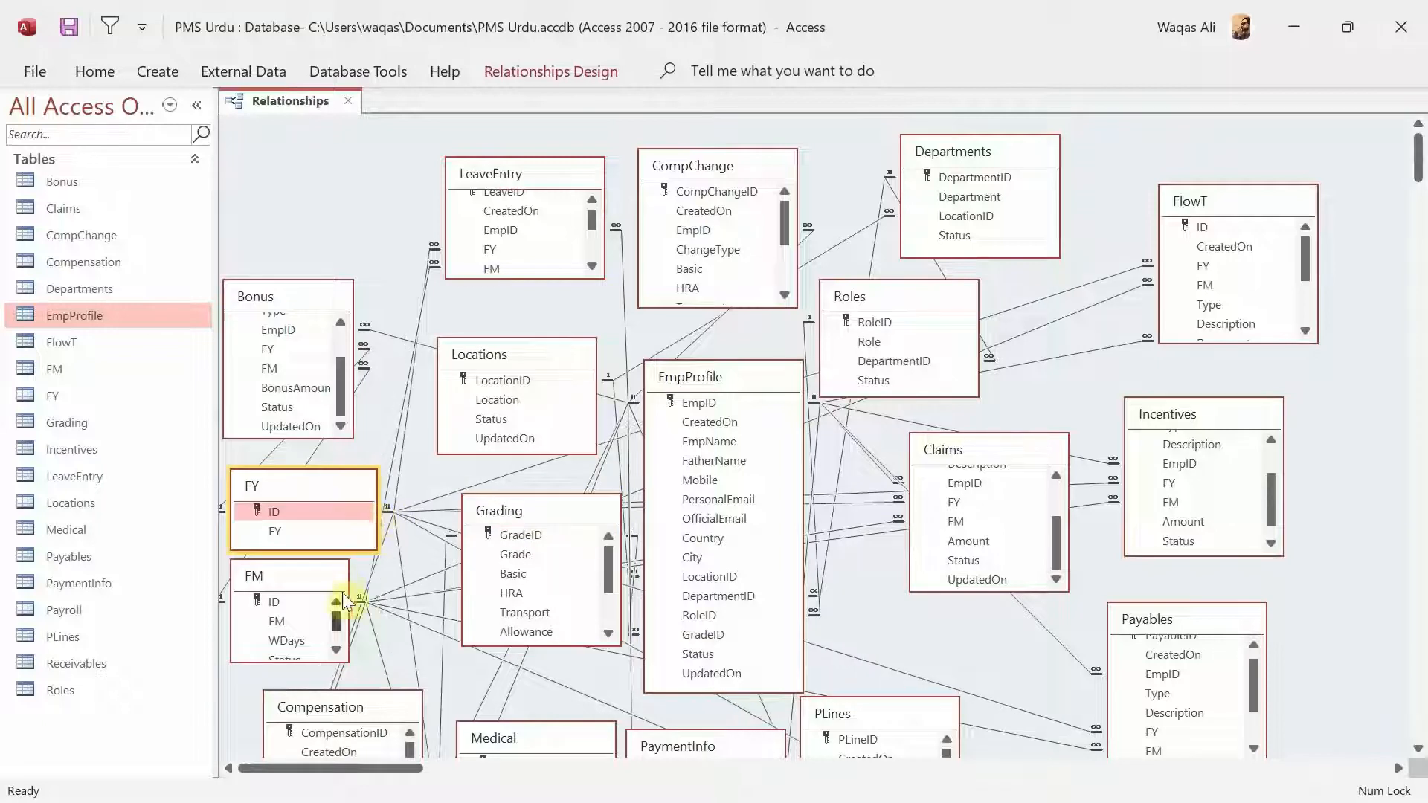
{"action": "left_click_drag", "start_coordinate": [343, 593], "coordinate": [394, 595]}
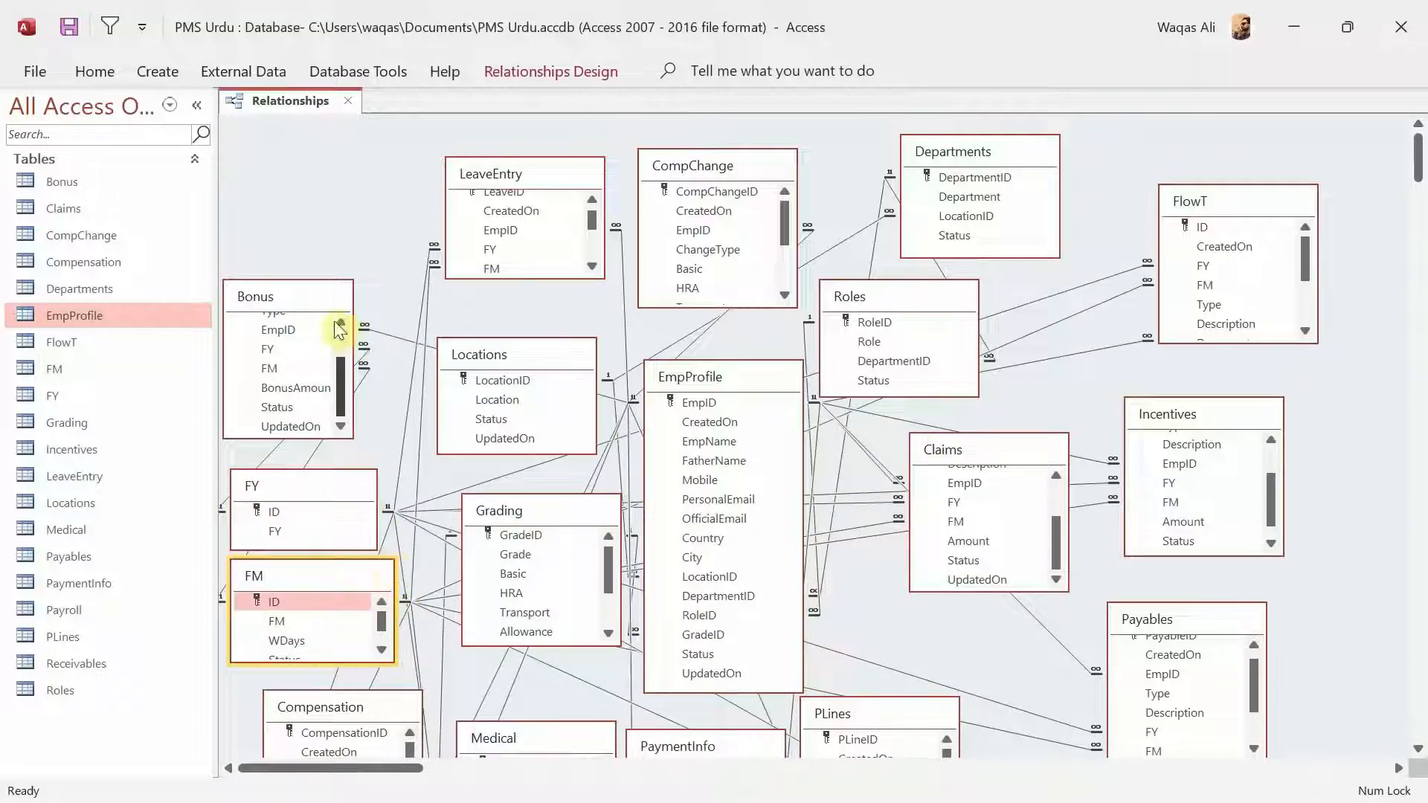
{"action": "left_click_drag", "start_coordinate": [353, 346], "coordinate": [384, 346]}
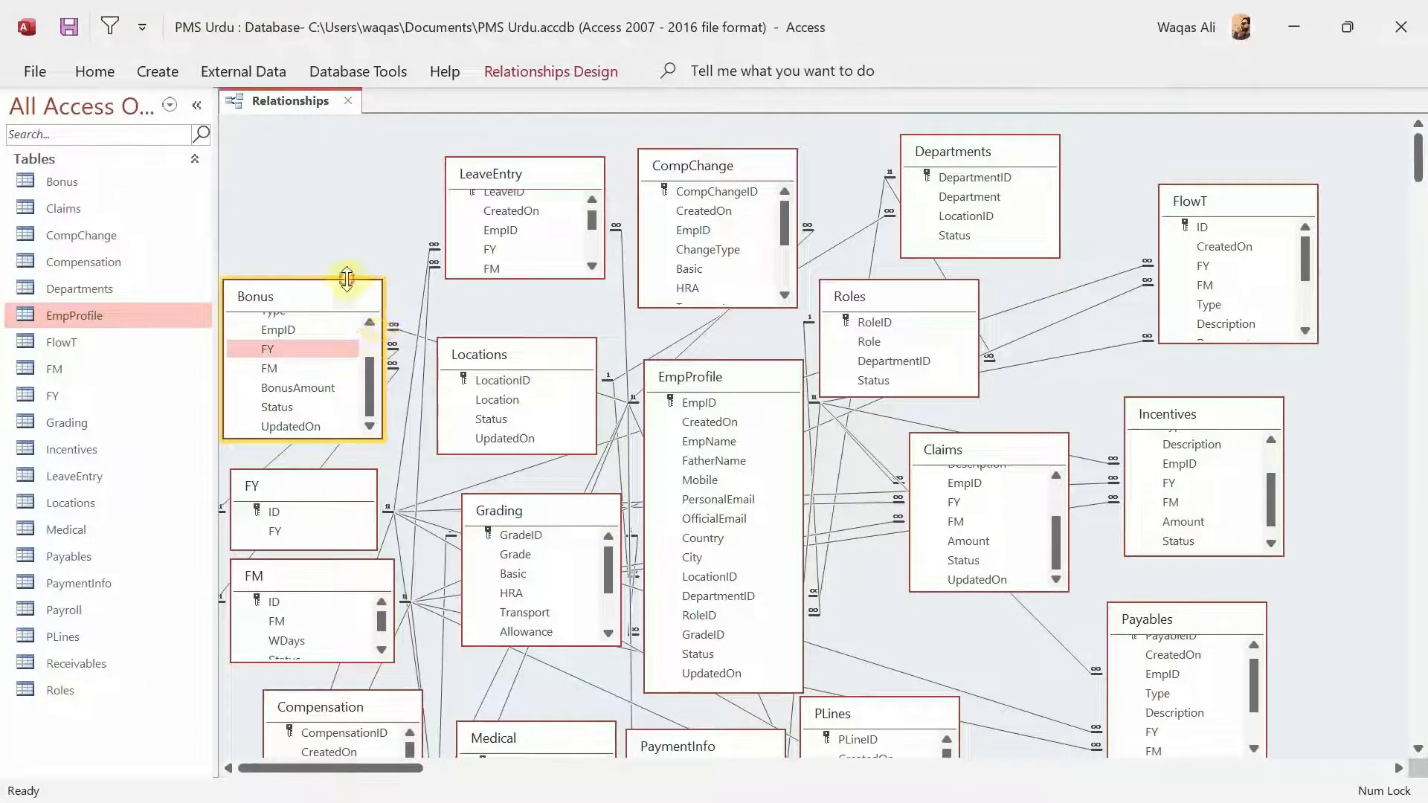
{"action": "left_click_drag", "start_coordinate": [346, 279], "coordinate": [350, 240]}
{"action": "left_click_drag", "start_coordinate": [366, 346], "coordinate": [368, 325]}
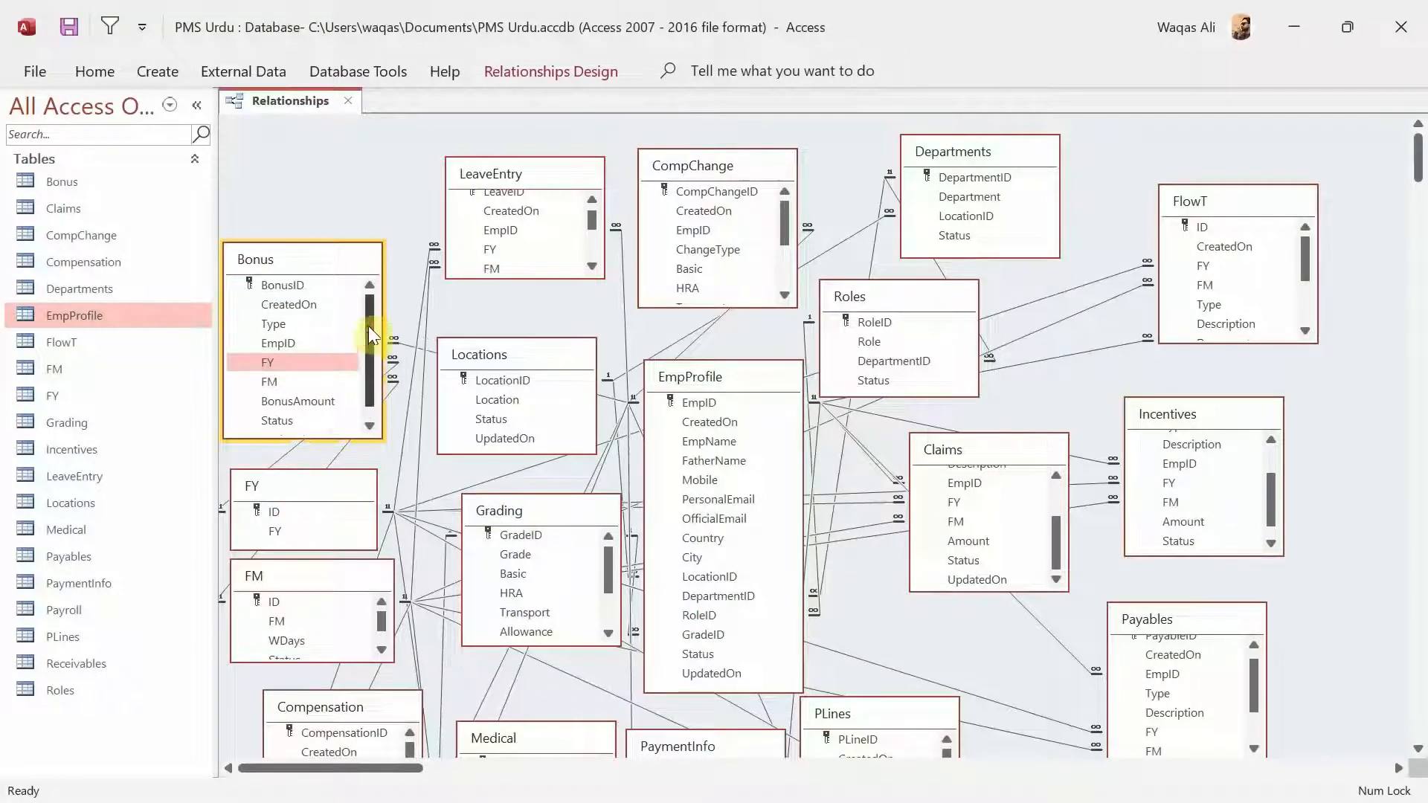
- Move Bonus up beside LeaveEntry and stack FY, FM and Compensation below it with gaps between them
{"action": "left_click_drag", "start_coordinate": [332, 261], "coordinate": [368, 197]}
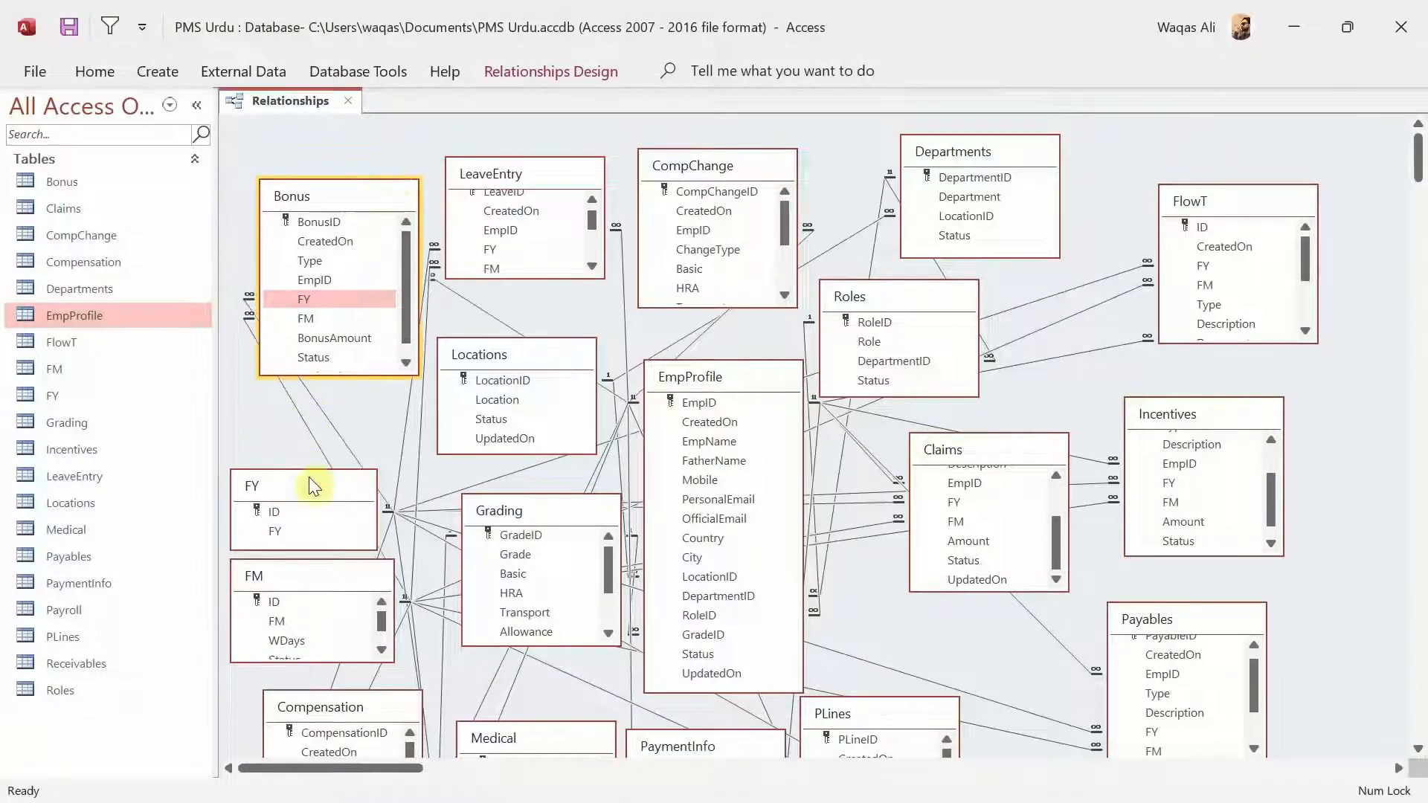
{"action": "left_click_drag", "start_coordinate": [310, 487], "coordinate": [326, 427]}
{"action": "left_click_drag", "start_coordinate": [320, 577], "coordinate": [321, 547]}
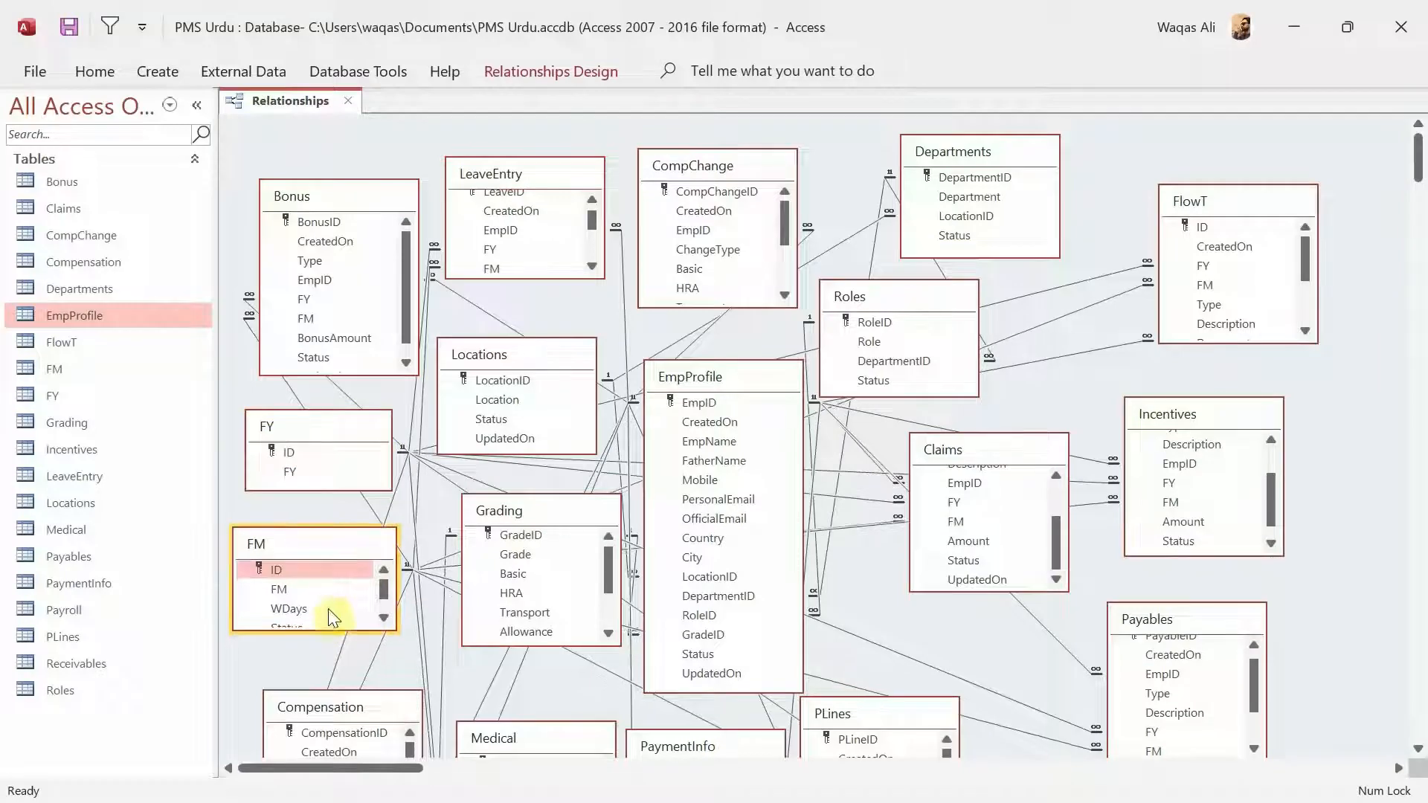
{"action": "left_click_drag", "start_coordinate": [364, 701], "coordinate": [351, 664]}
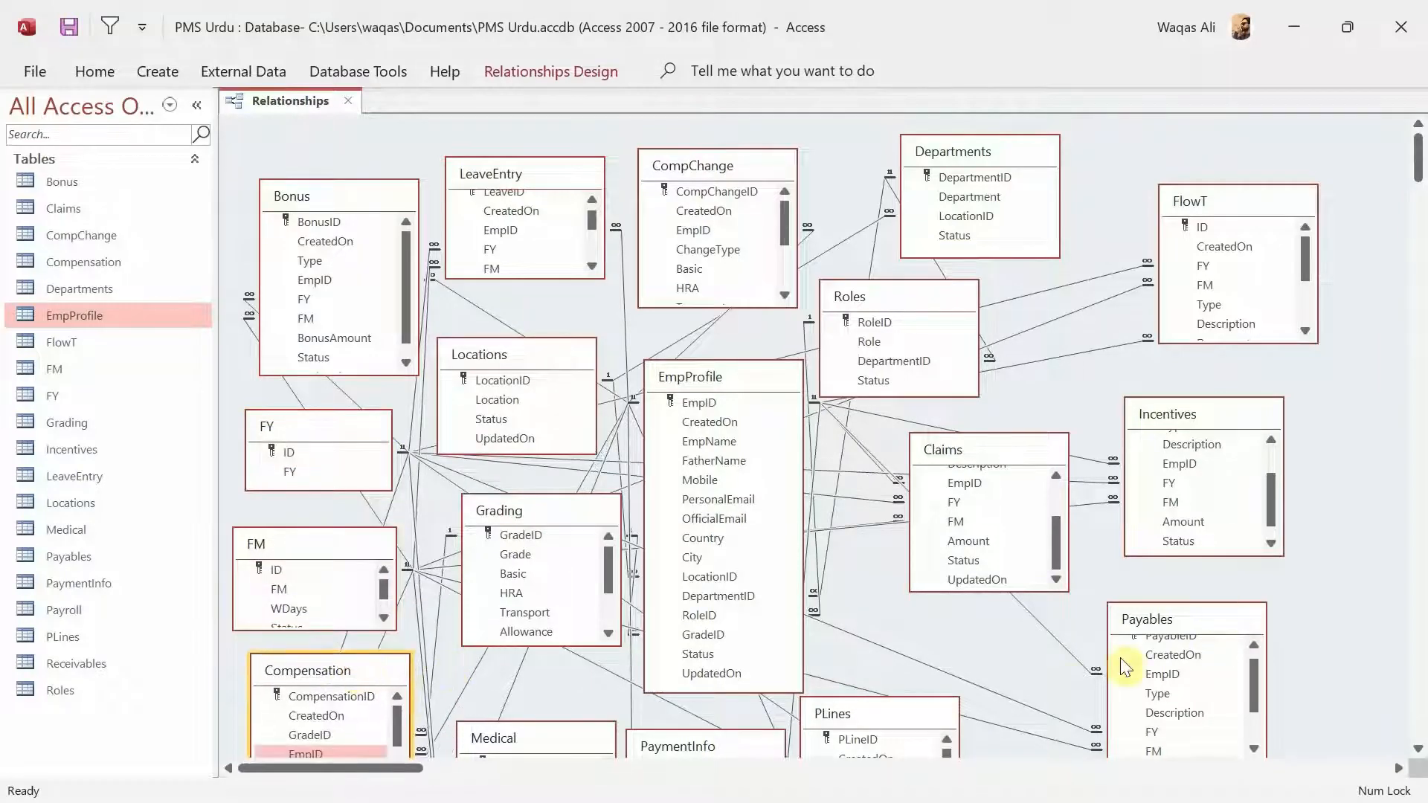
- Bring the first fields of Claims into view and move PLines up directly below Claims
{"action": "scroll", "coordinate": [1026, 653], "scroll_direction": "down", "scroll_amount": 3}
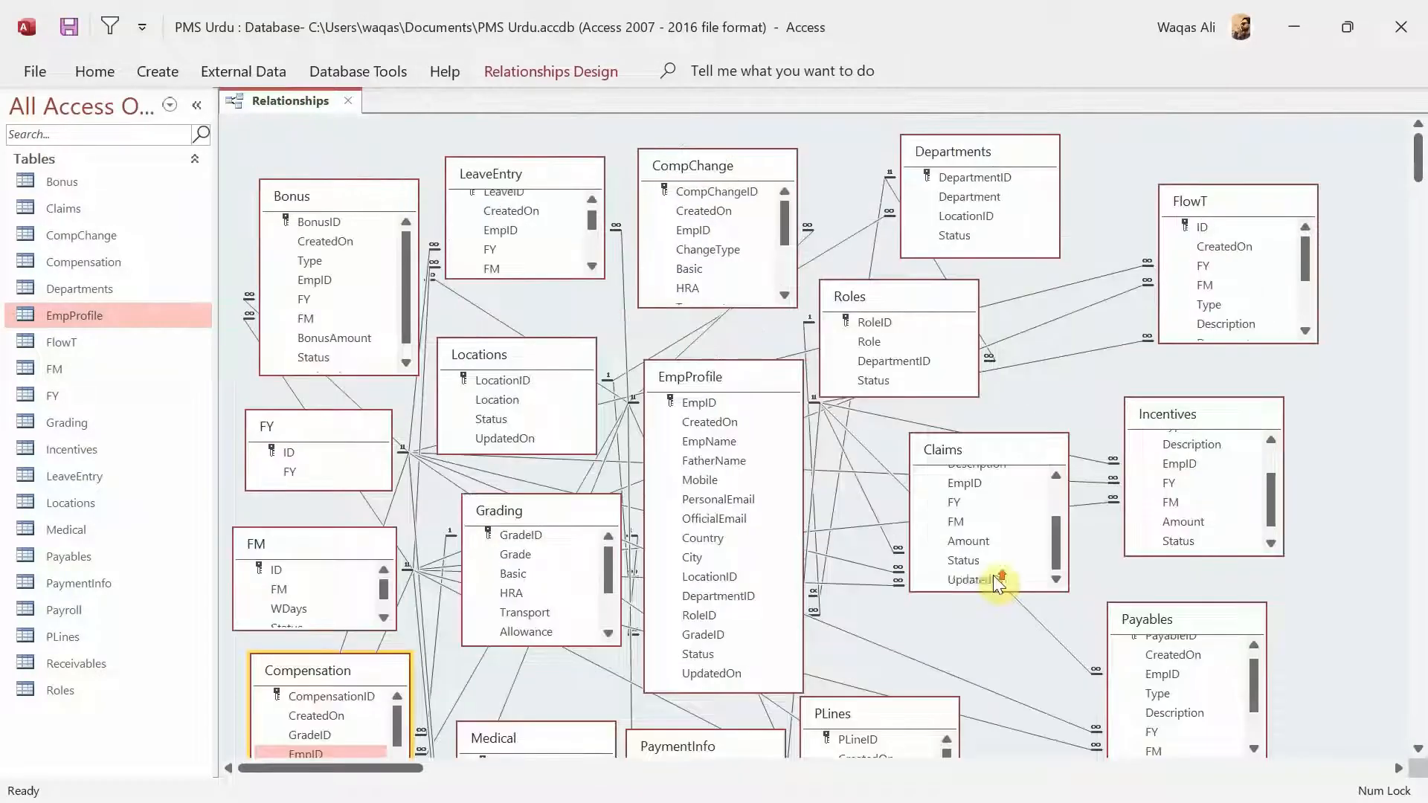
{"action": "scroll", "coordinate": [1026, 583], "scroll_direction": "up", "scroll_amount": 3}
{"action": "left_click_drag", "start_coordinate": [926, 712], "coordinate": [1004, 631]}
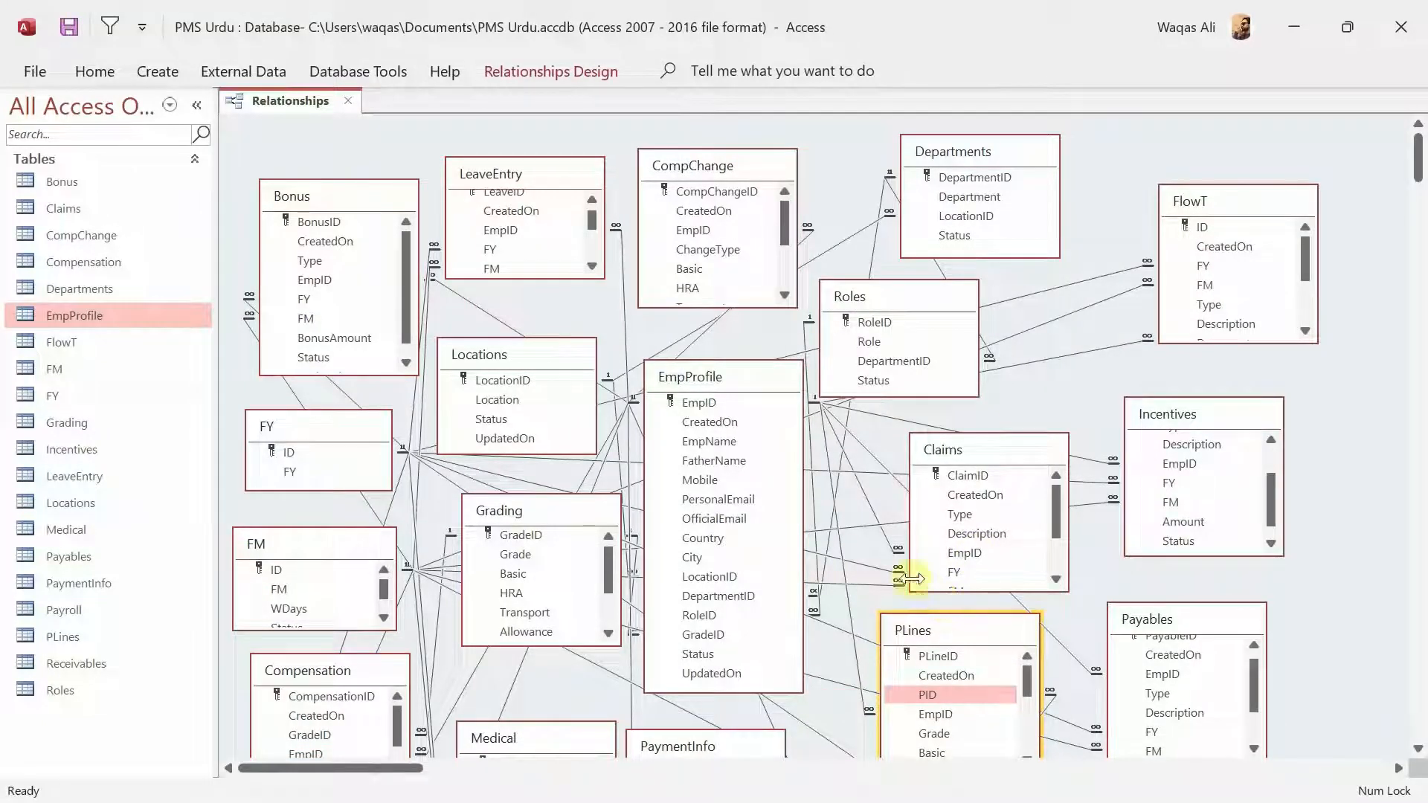